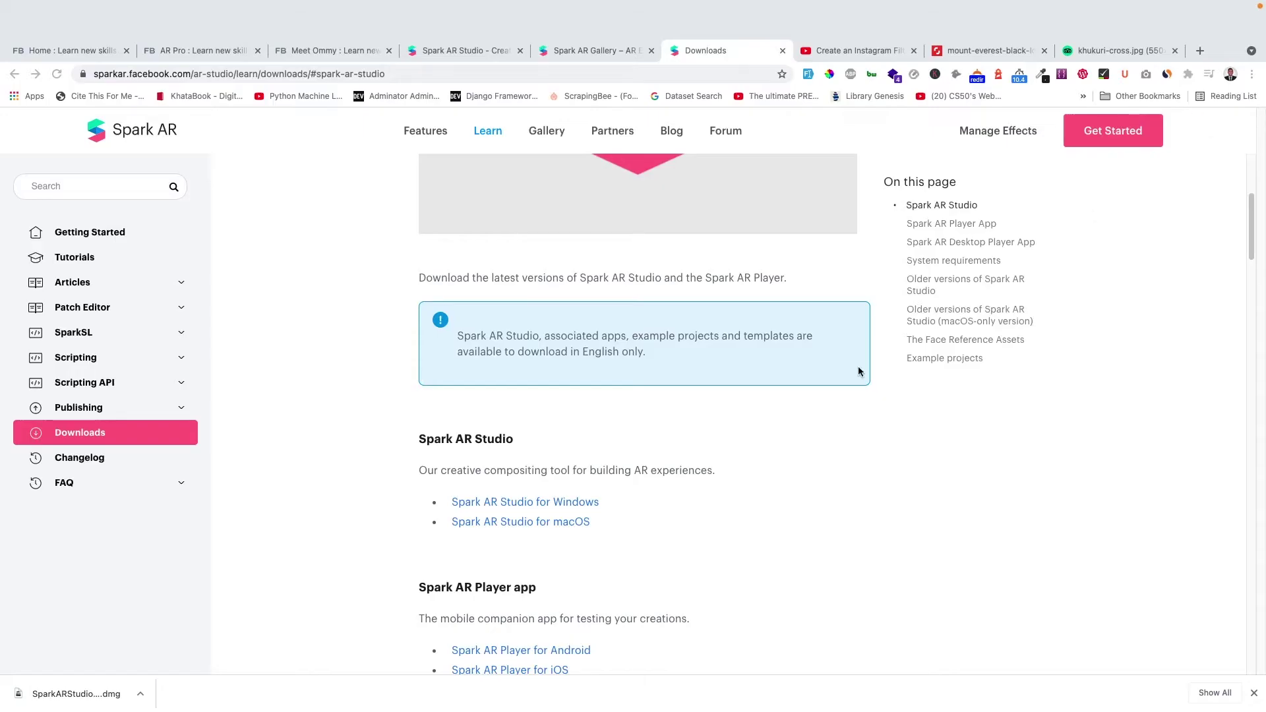
# - Switch from Chrome to the desktop to show SparkARStudio_v126.dmg in the Downloads folder
pyautogui.scroll(-1, 892, 525)
pyautogui.hotkey('ctrl', 'Left')
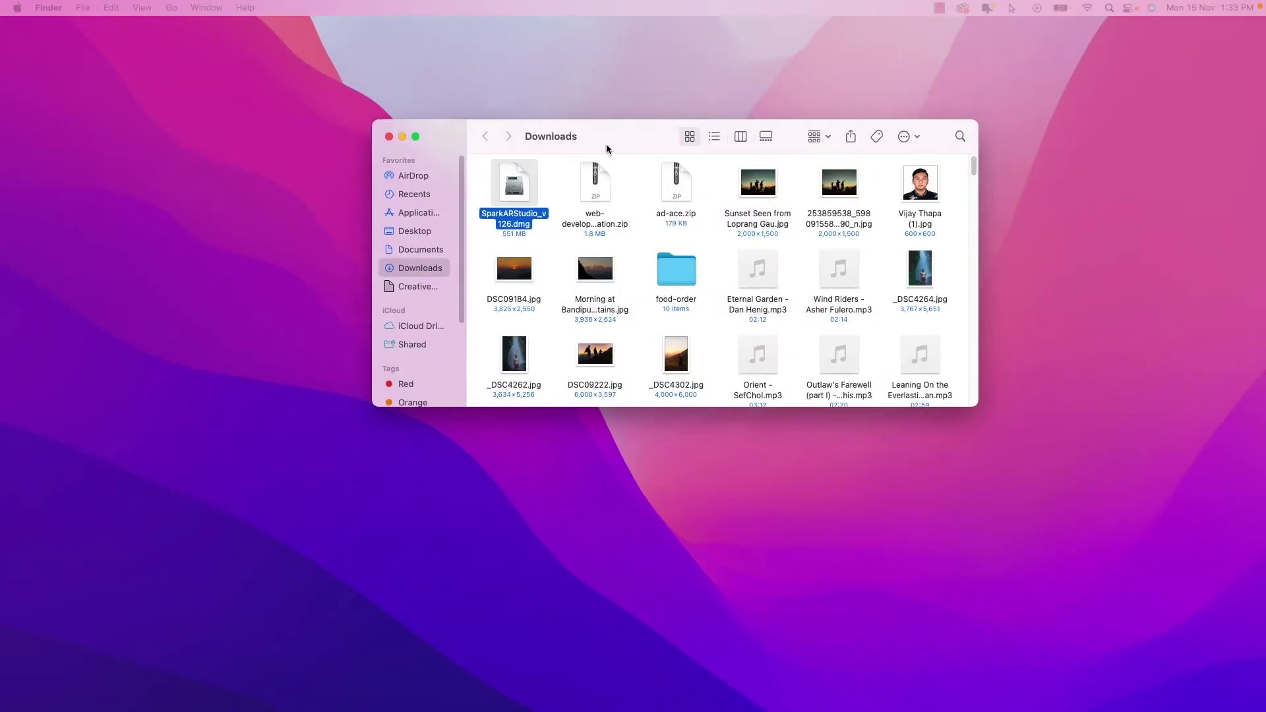
# - Open SparkARStudio_v126.dmg and copy Spark AR Studio into the Applications folder
pyautogui.click(516, 185)
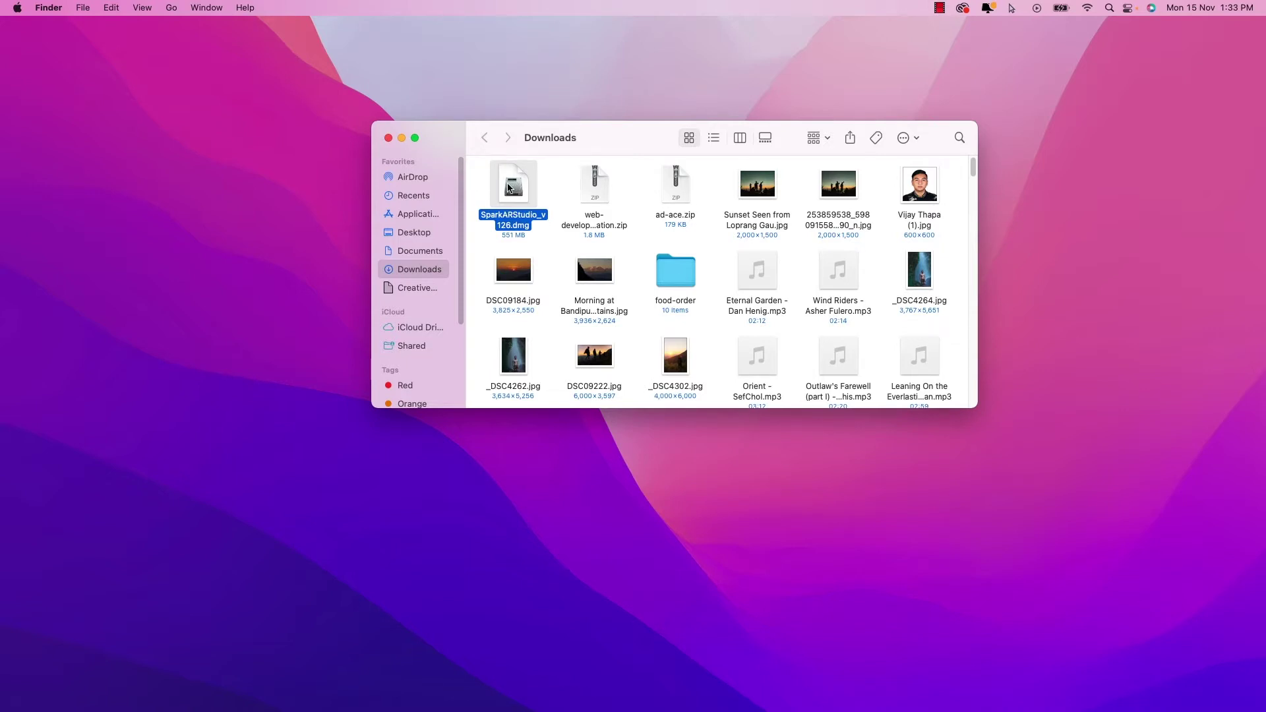
pyautogui.doubleClick(508, 188)
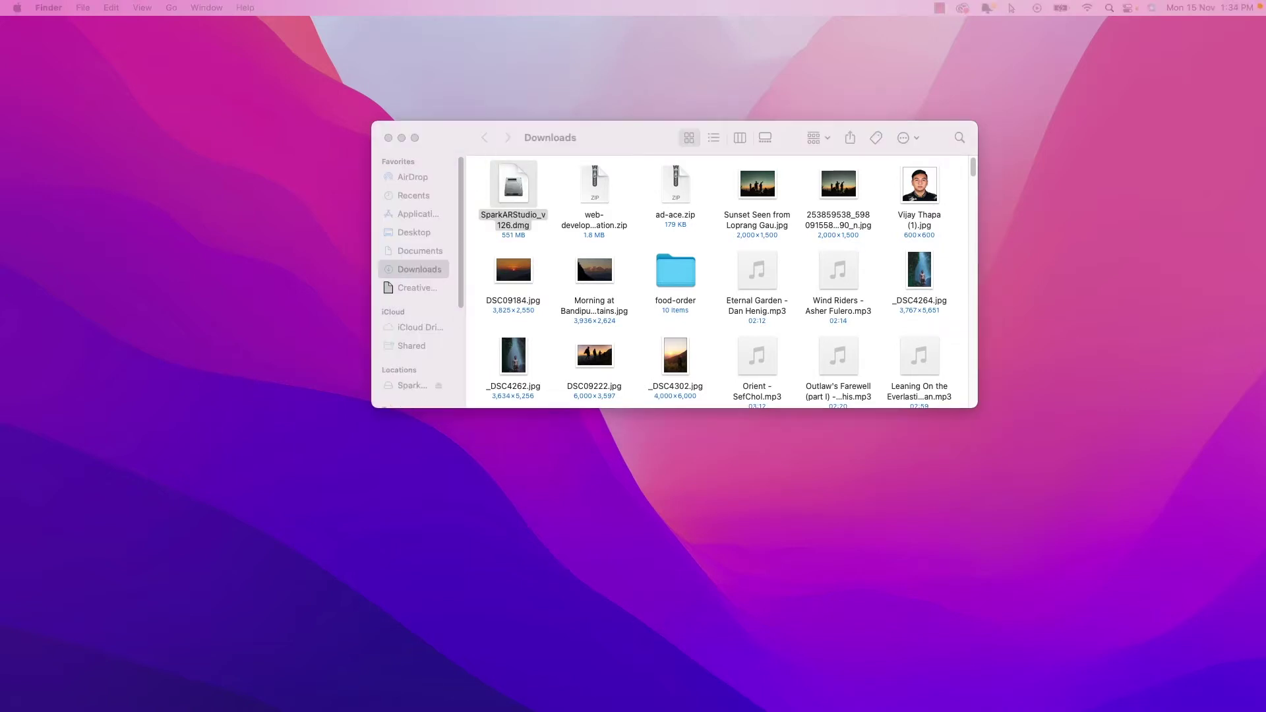
pyautogui.moveTo(527, 262); pyautogui.dragTo(660, 269)
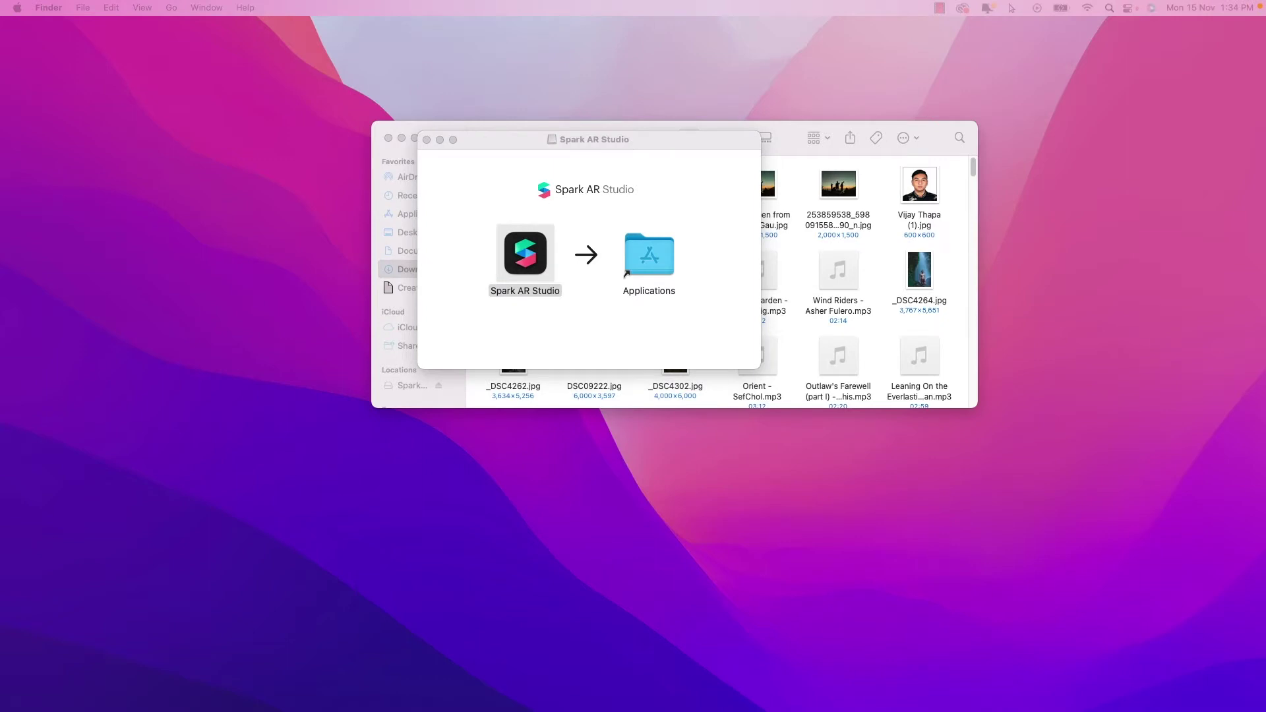
pyautogui.moveTo(579, 157); pyautogui.dragTo(594, 326)
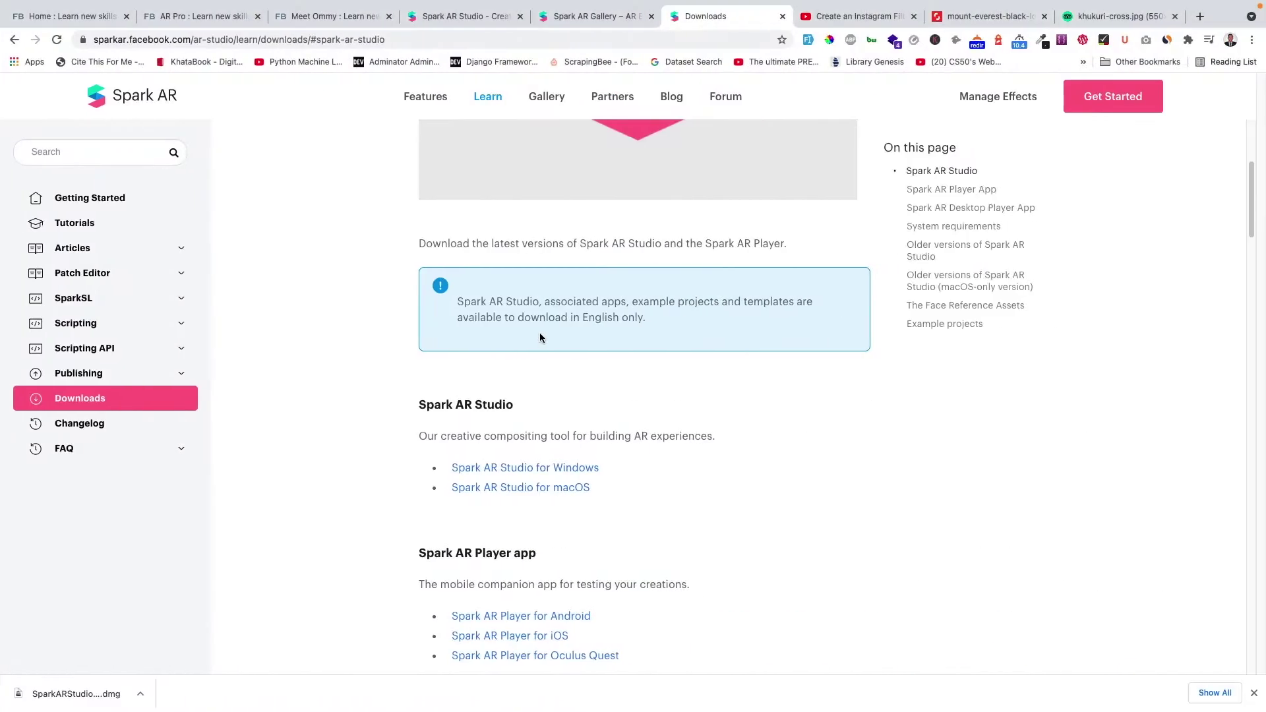
pyautogui.scroll(5, 540, 333)
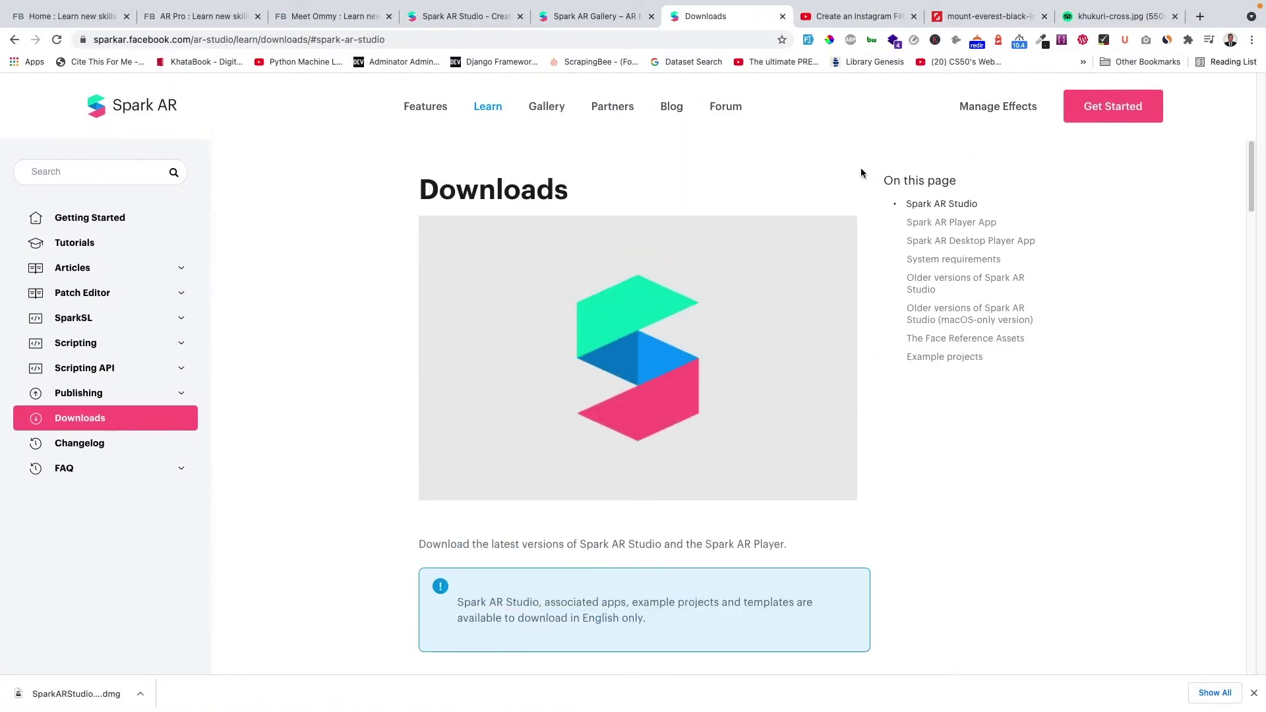
# - Rewind the beginner Spark AR tutorial video to 0:15, then return to the desktop
pyautogui.click(848, 23)
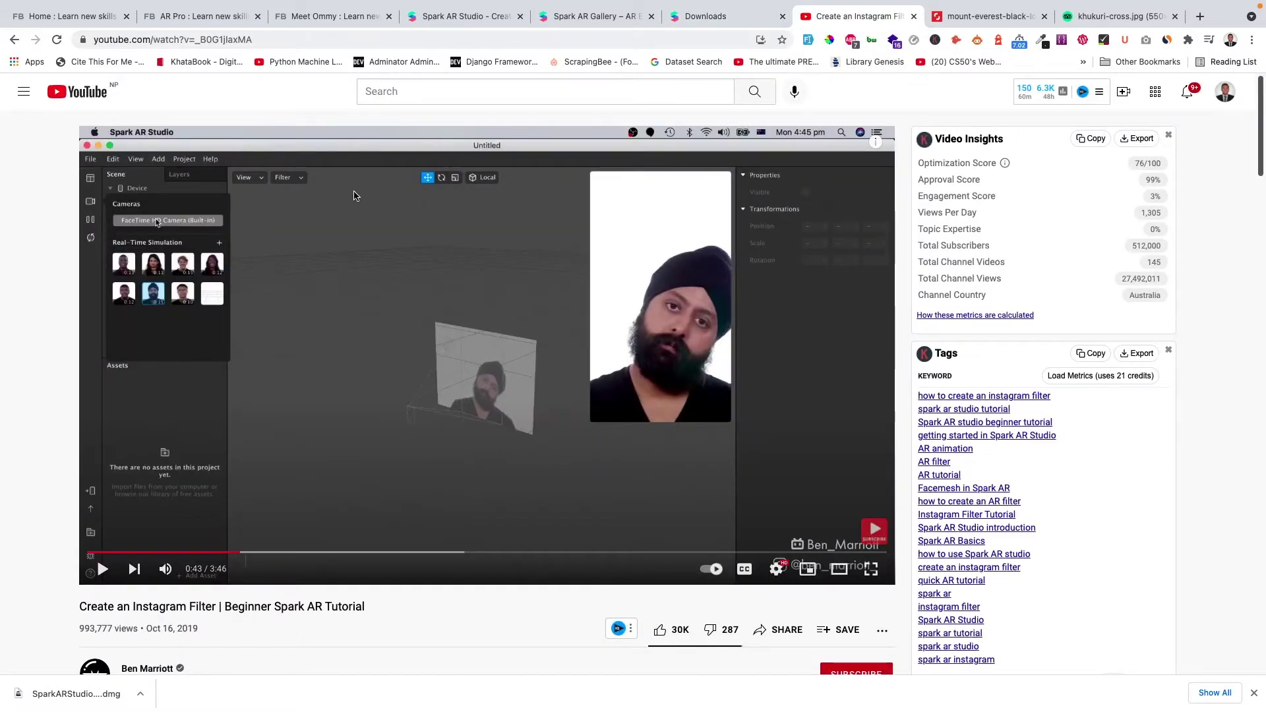
pyautogui.scroll(-3, 317, 330)
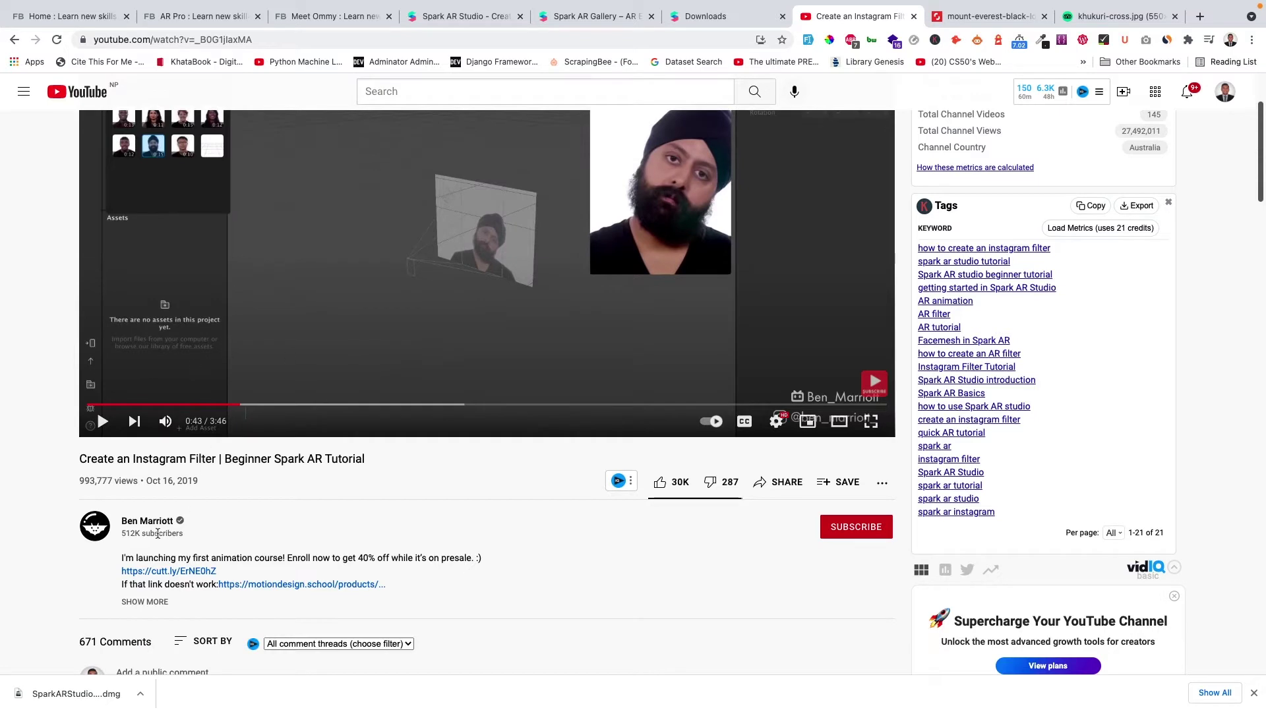
pyautogui.scroll(3, 280, 485)
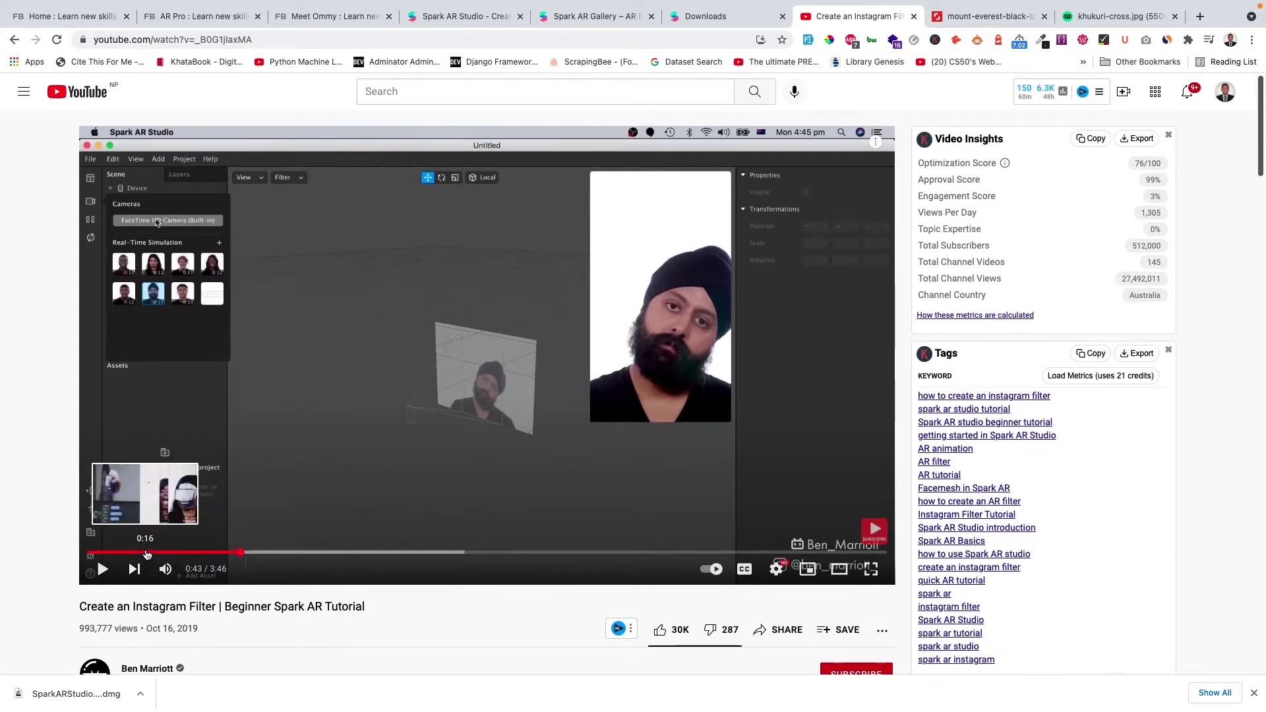
pyautogui.click(140, 548)
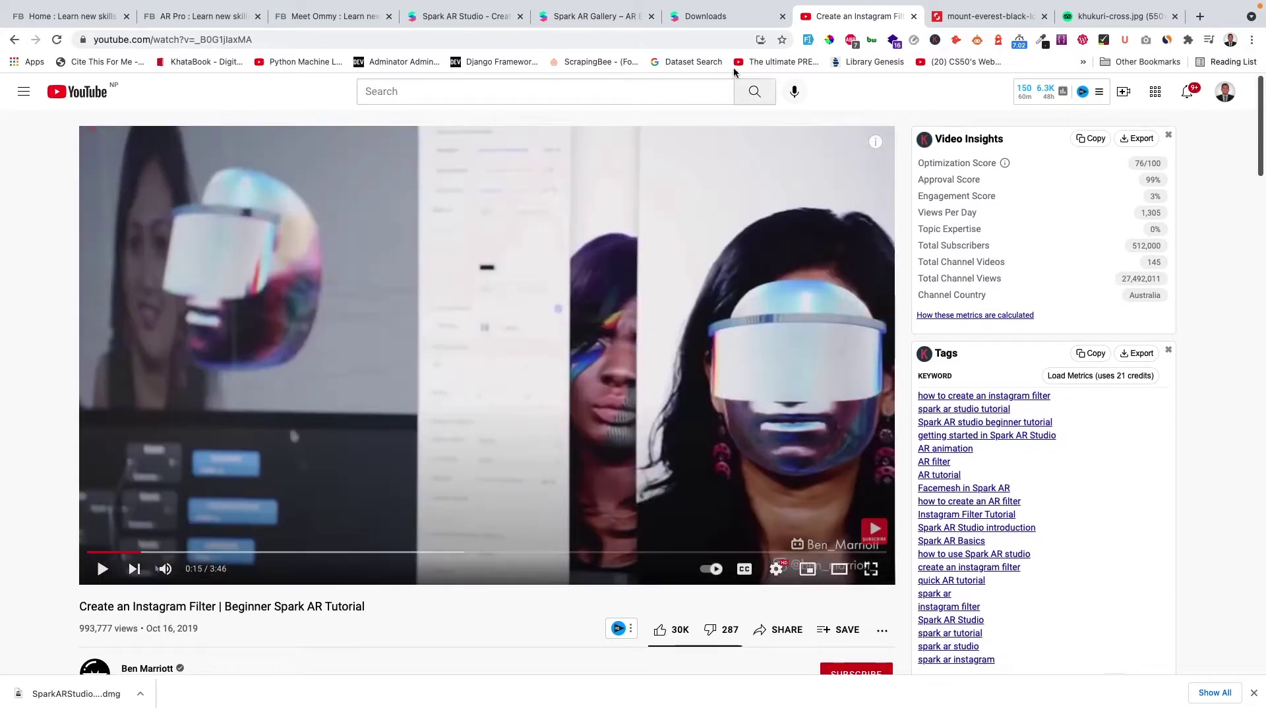
pyautogui.hotkey('ctrl', 'Left')
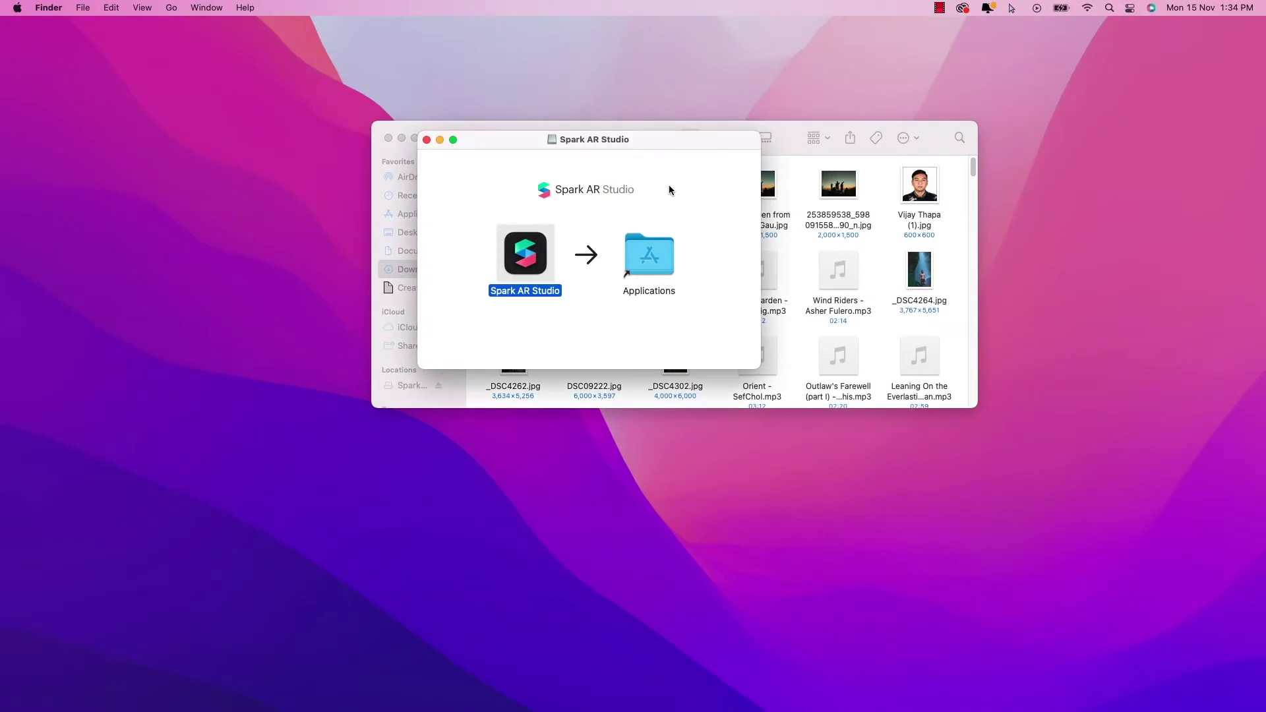
# - Close the Spark AR Studio disk-image window and the Downloads window
pyautogui.click(427, 140)
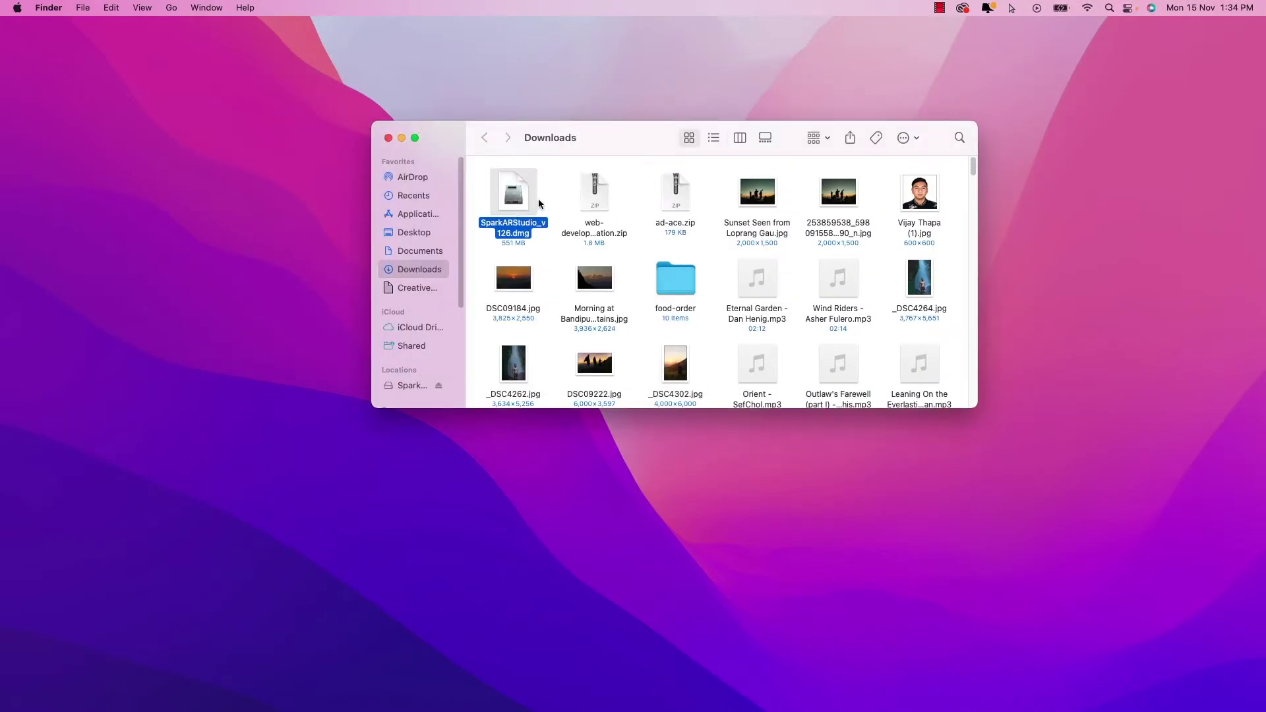
pyautogui.click(388, 139)
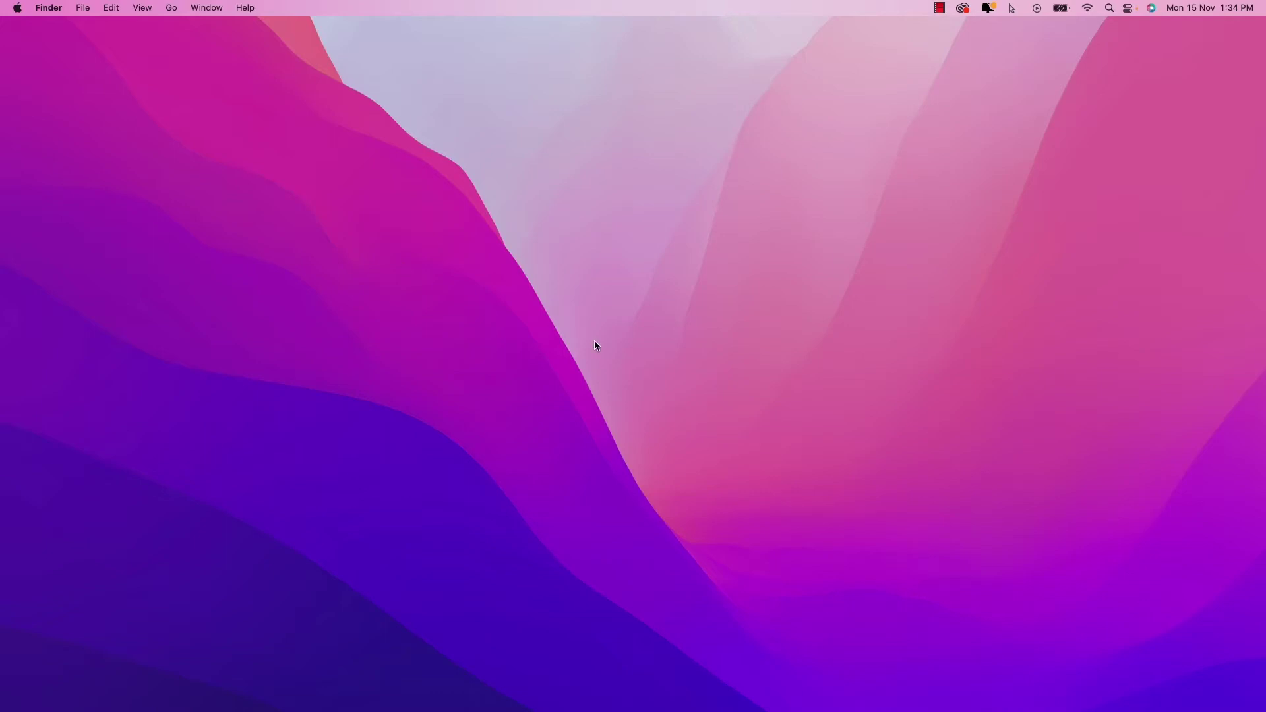
# - Return to Chrome and show the mount-everest black logo image tab
pyautogui.hotkey('ctrl', 'Right')
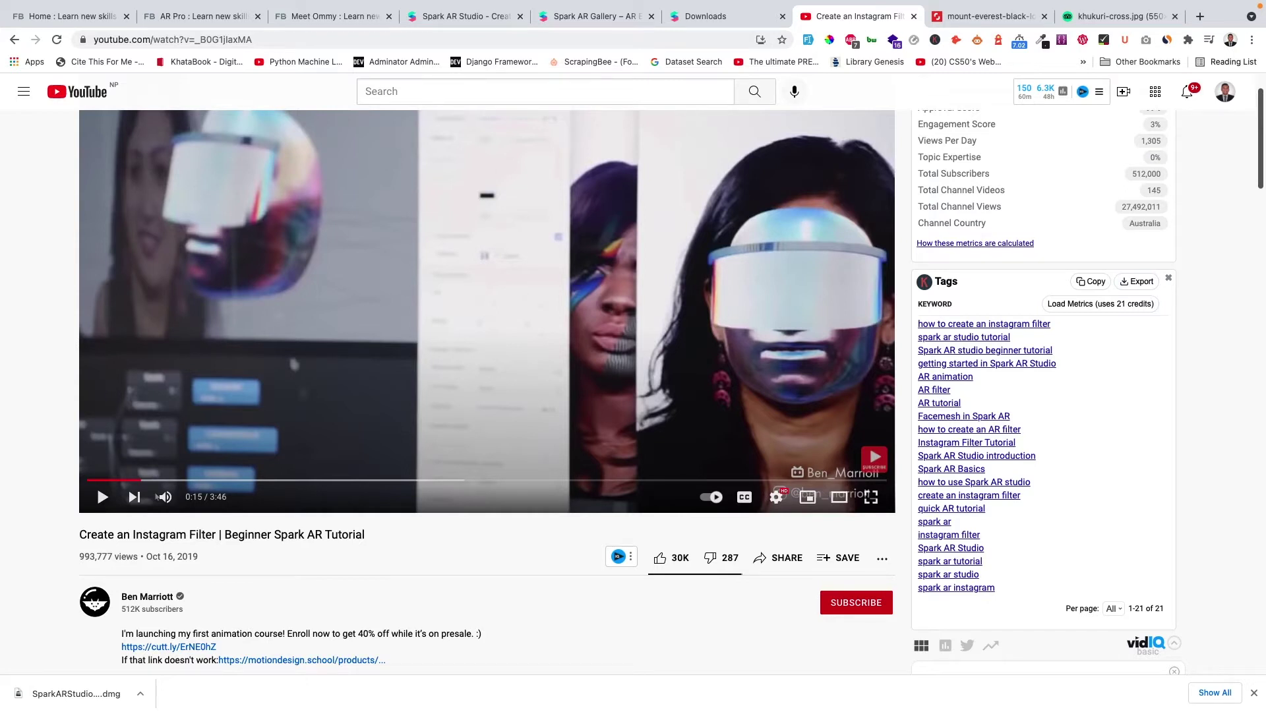
pyautogui.scroll(1, 420, 375)
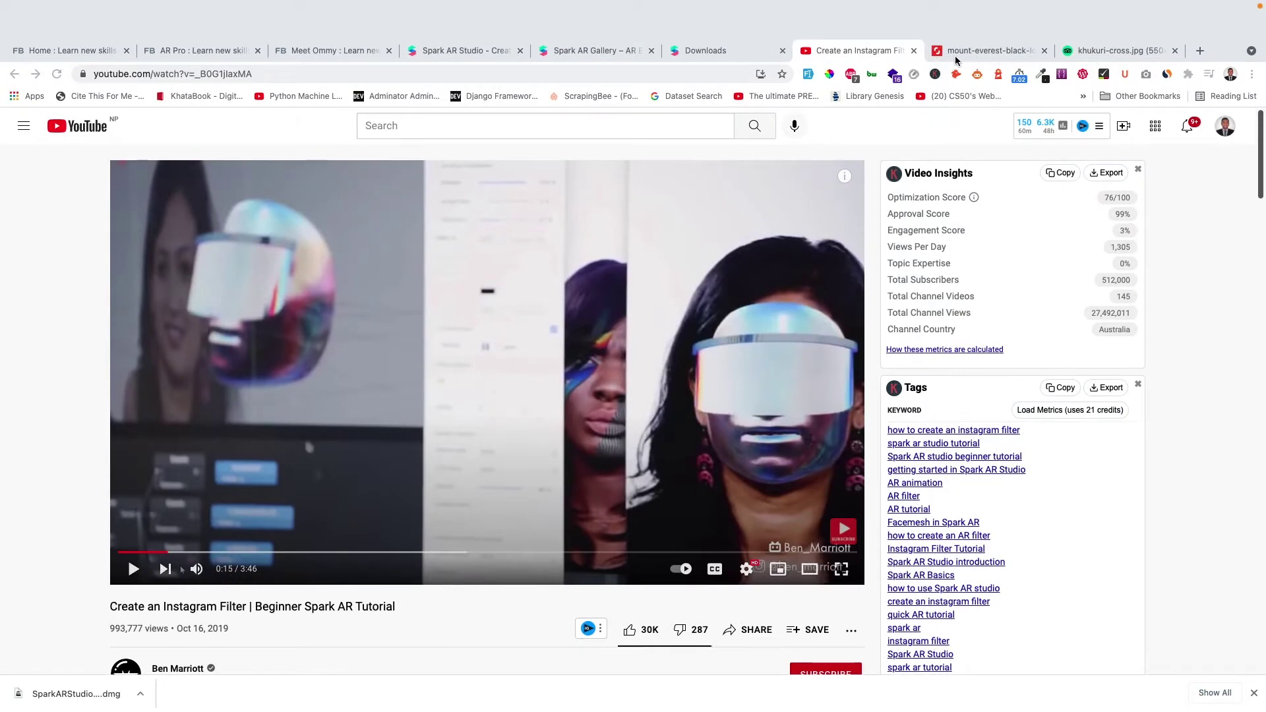
pyautogui.click(978, 54)
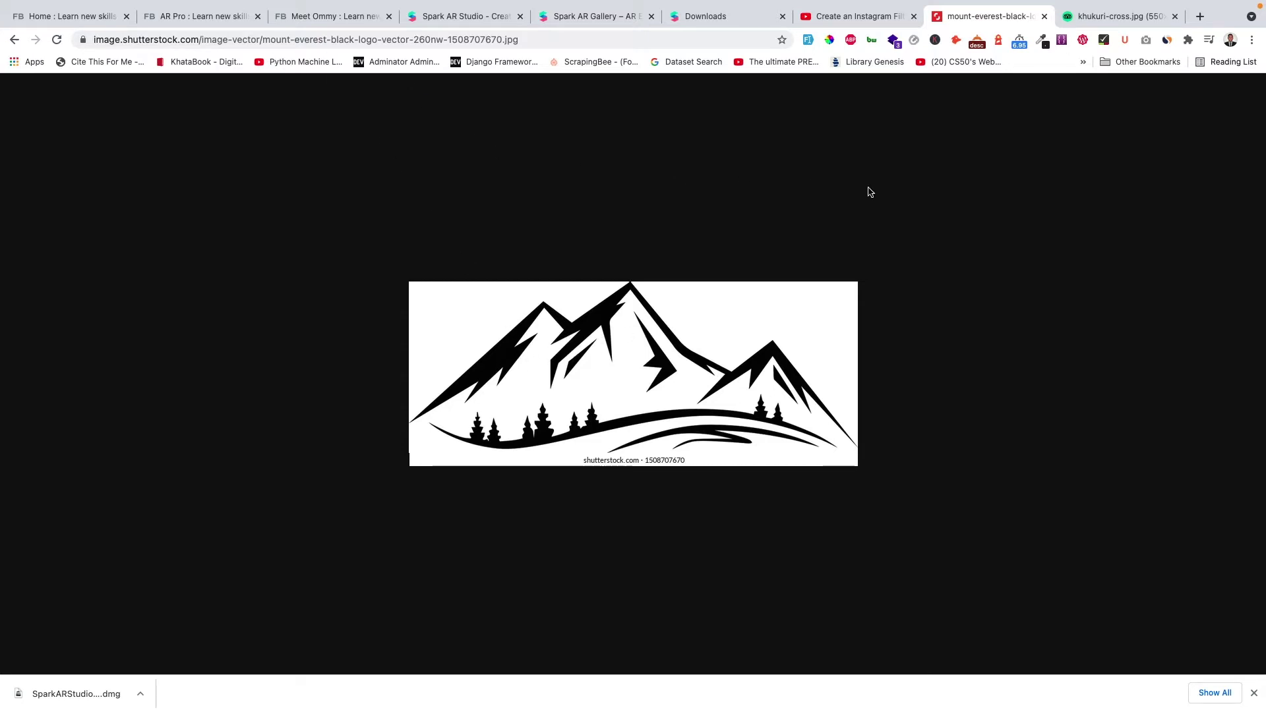
# - Compare khukuri-cross.jpg with the mountain logo, then dismiss Chrome's downloads bar
pyautogui.click(1100, 18)
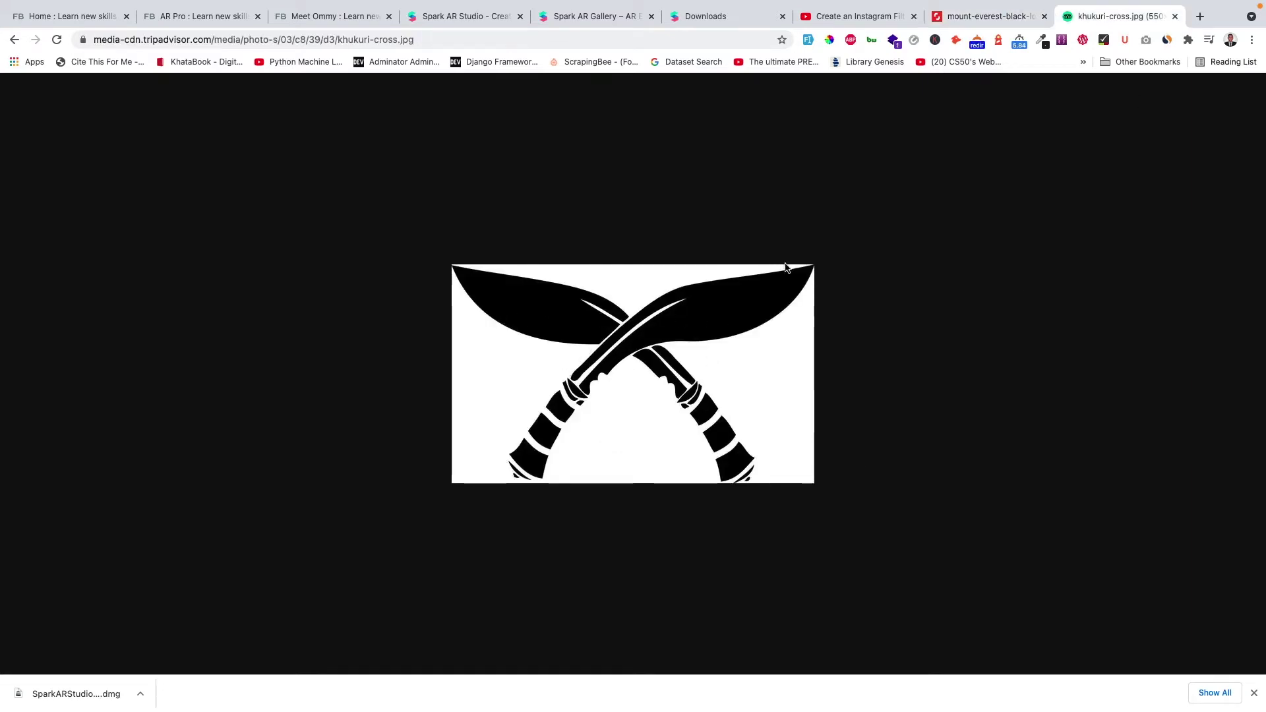
pyautogui.click(981, 21)
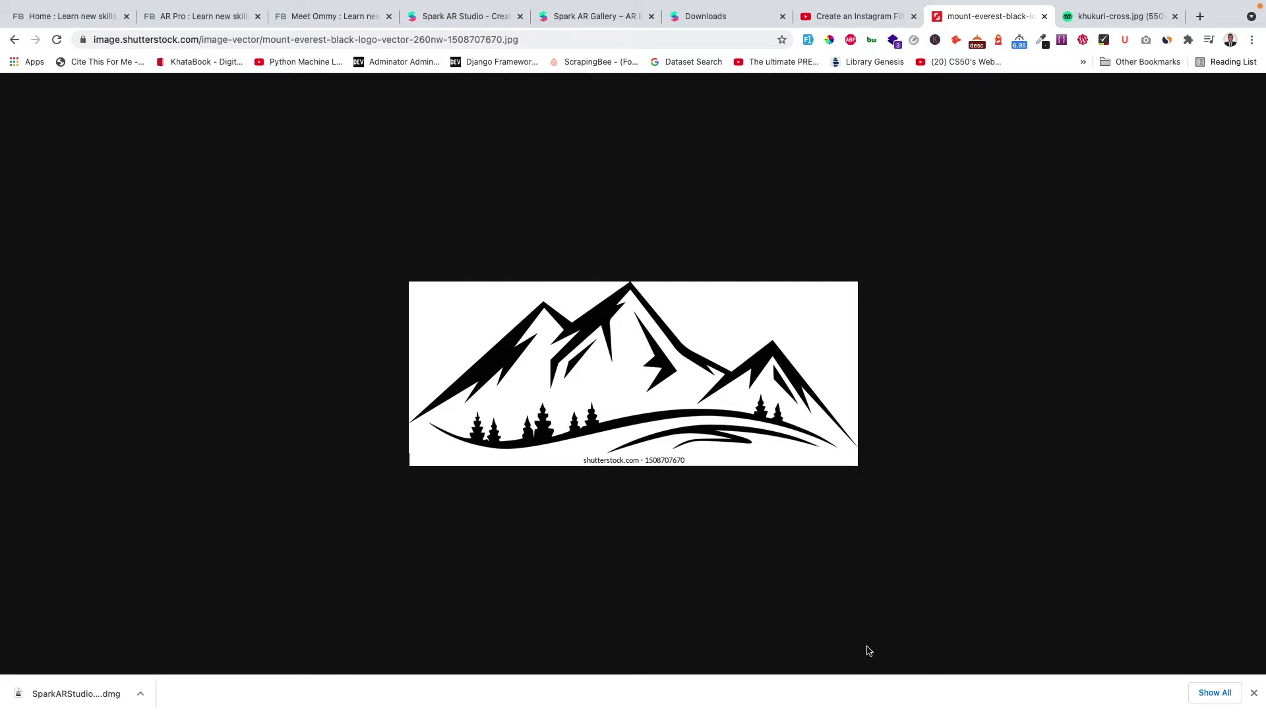
pyautogui.click(1255, 694)
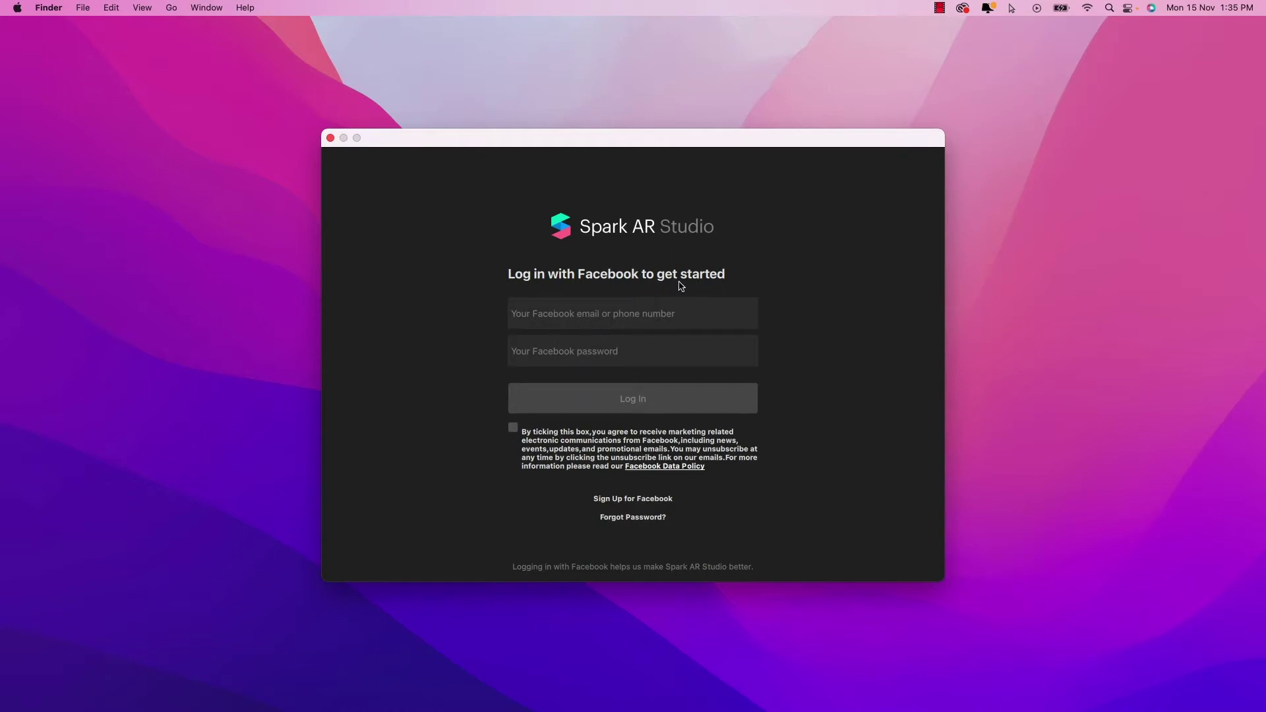
# - Log in to Spark AR Studio with the Facebook account e-mail and password
pyautogui.click(583, 310)
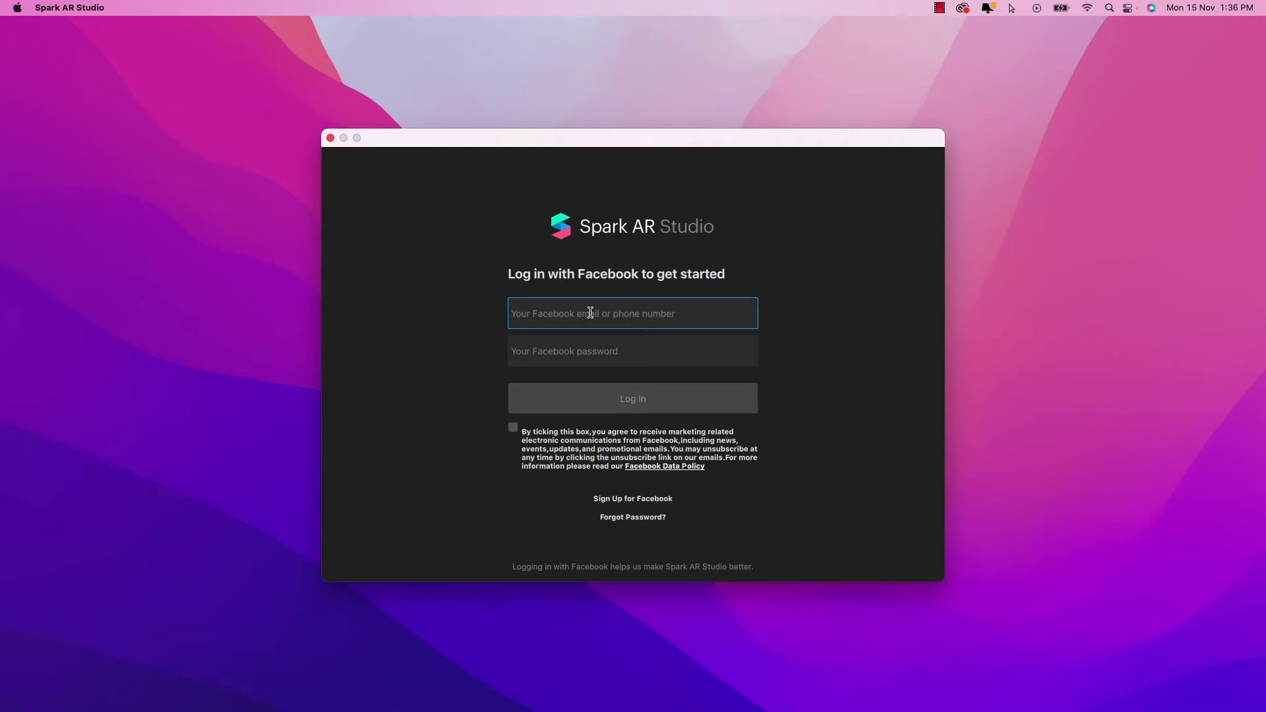
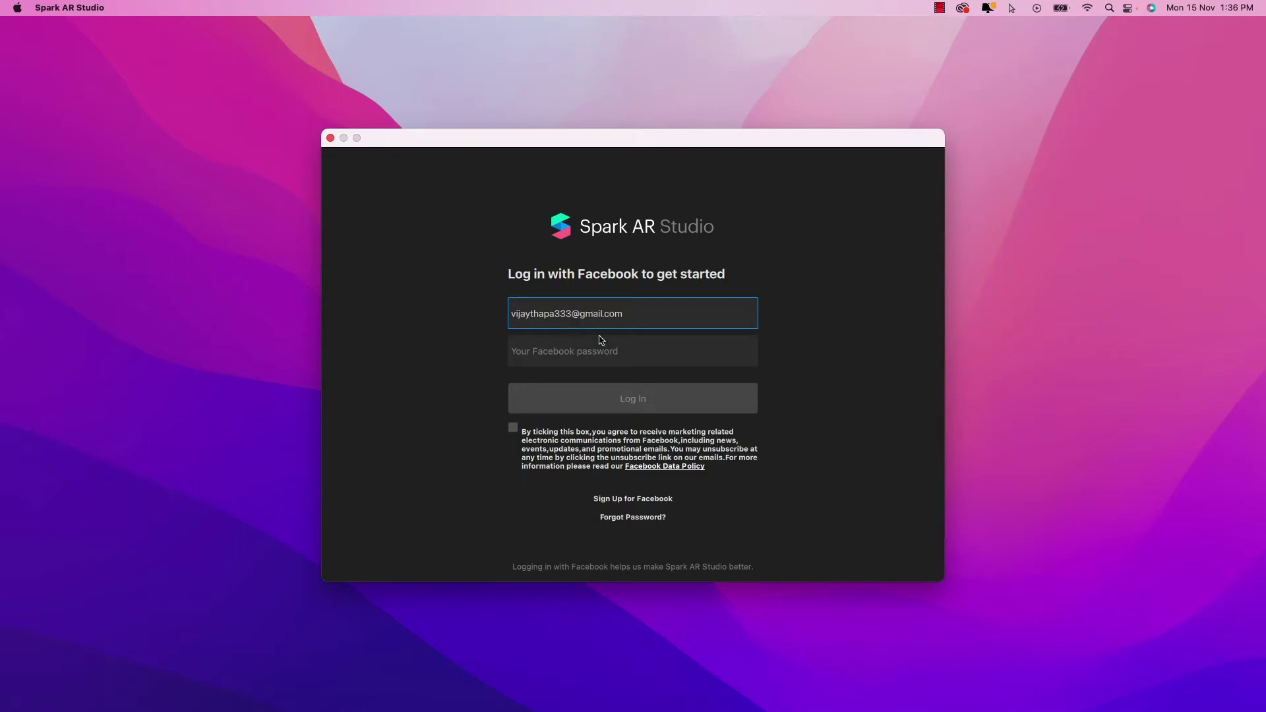
pyautogui.click(597, 351)
pyautogui.press('super+v')
pyautogui.click(637, 402)
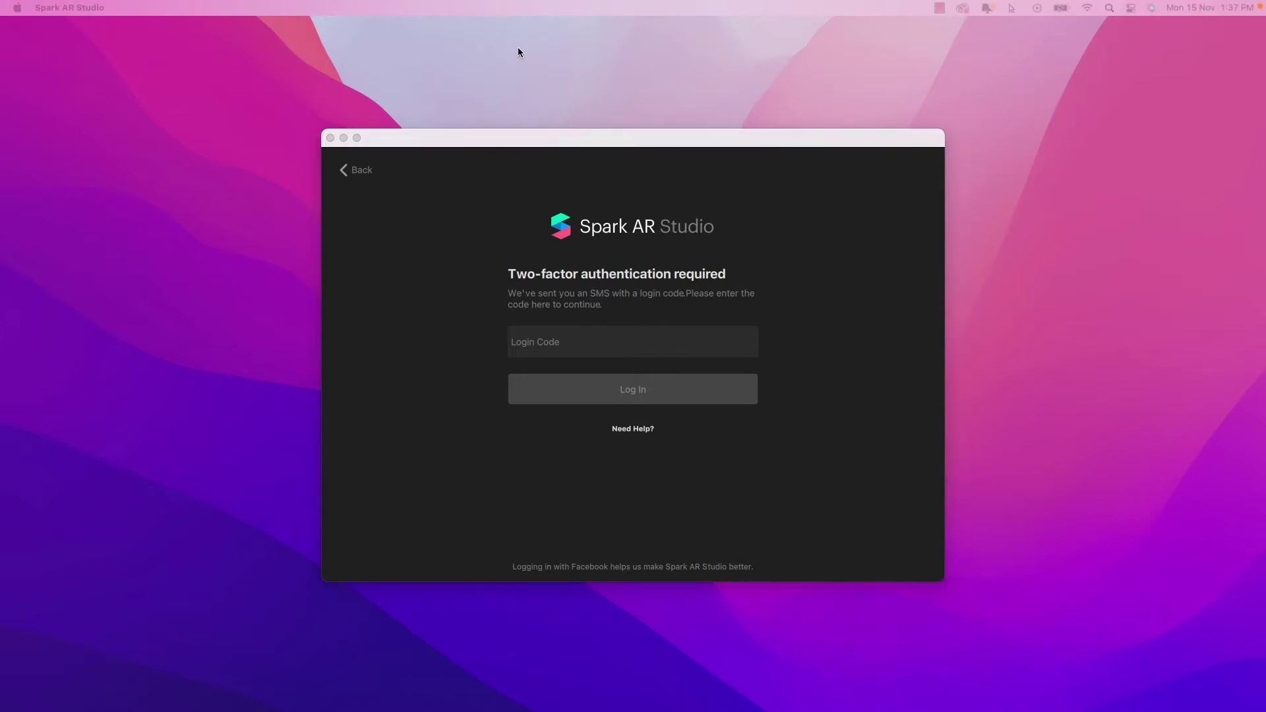
# - Enter the SMS two-factor login code to complete sign-in
pyautogui.click(624, 341)
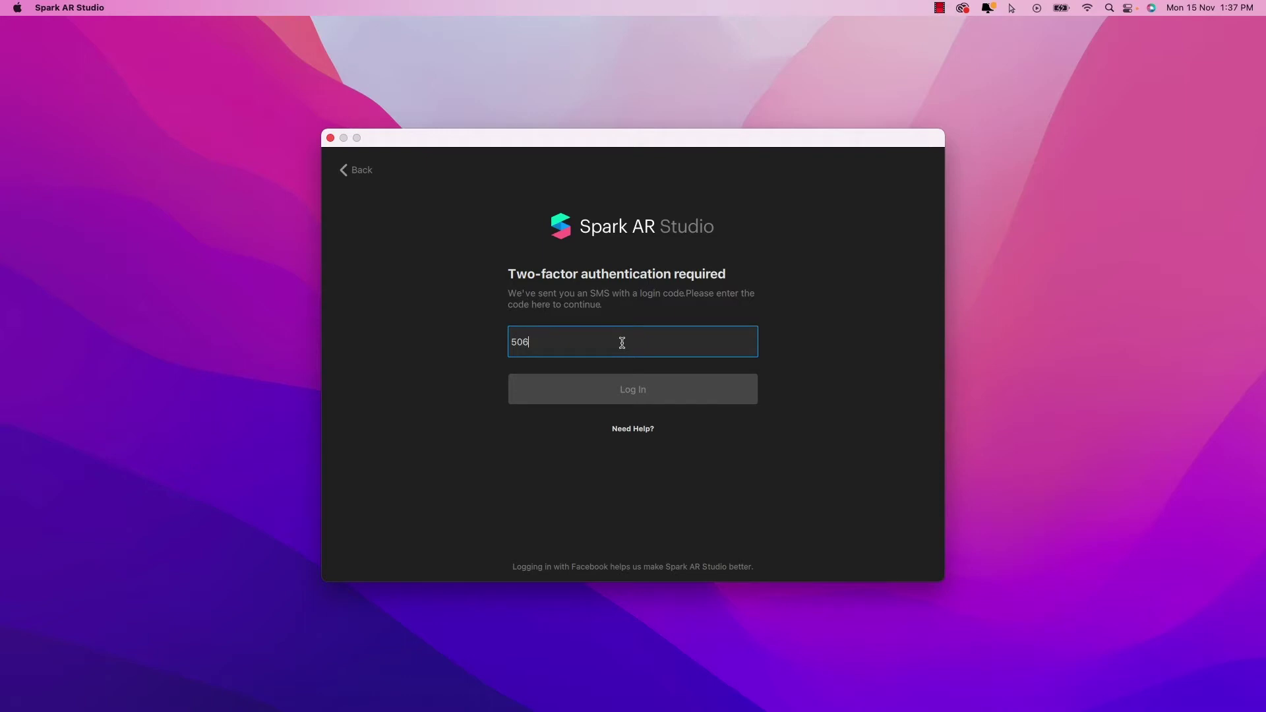
pyautogui.press('Return')
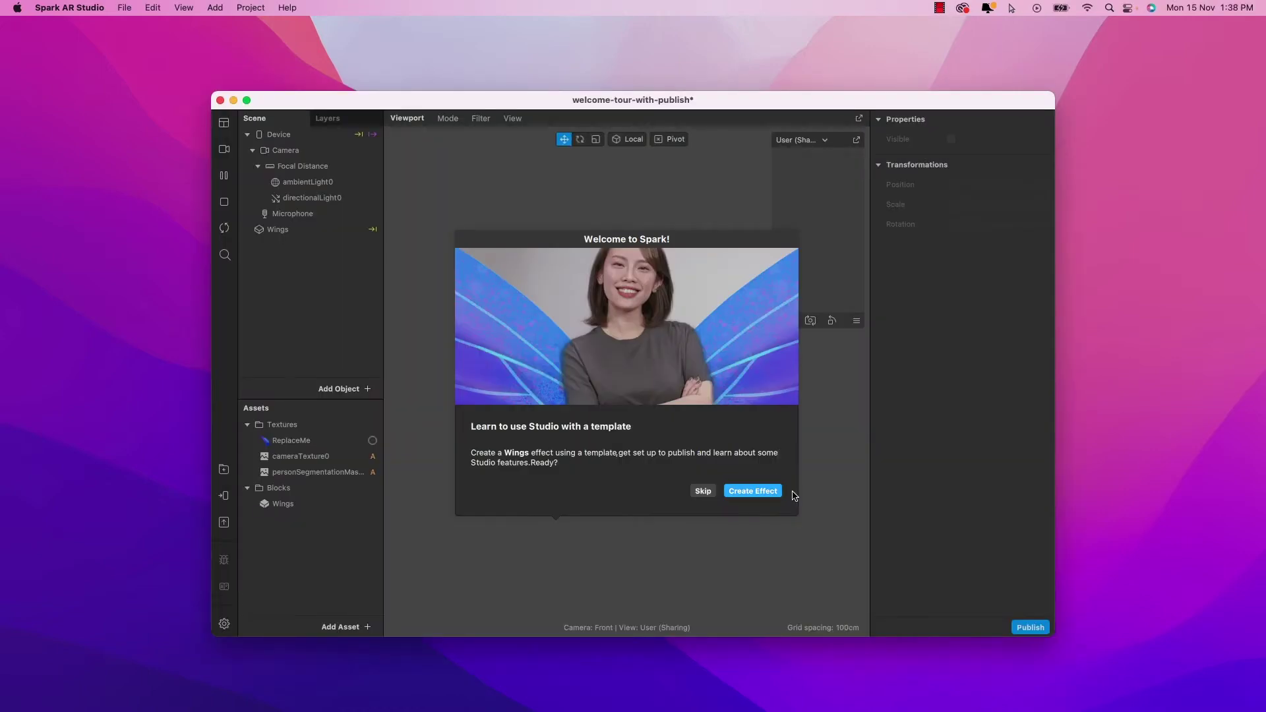
# - Skip the Welcome to Spark tour and open the Create New project page
pyautogui.click(701, 492)
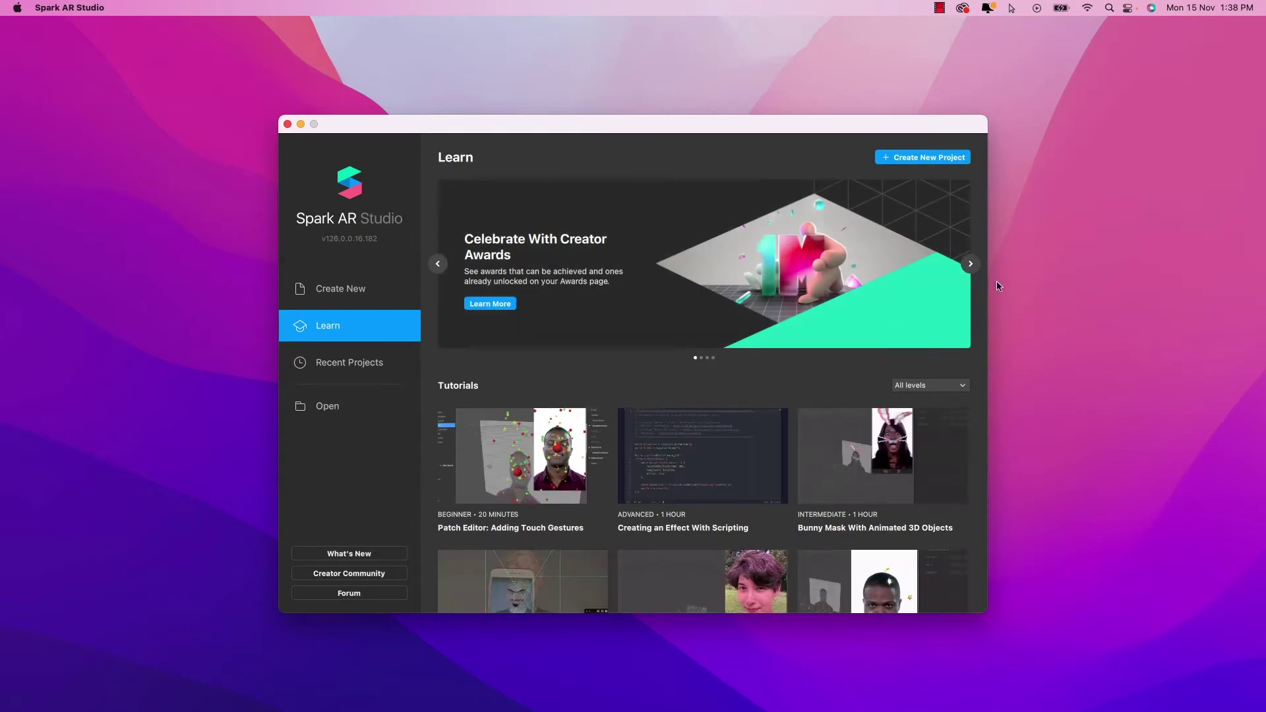
pyautogui.moveTo(398, 122); pyautogui.dragTo(374, 59)
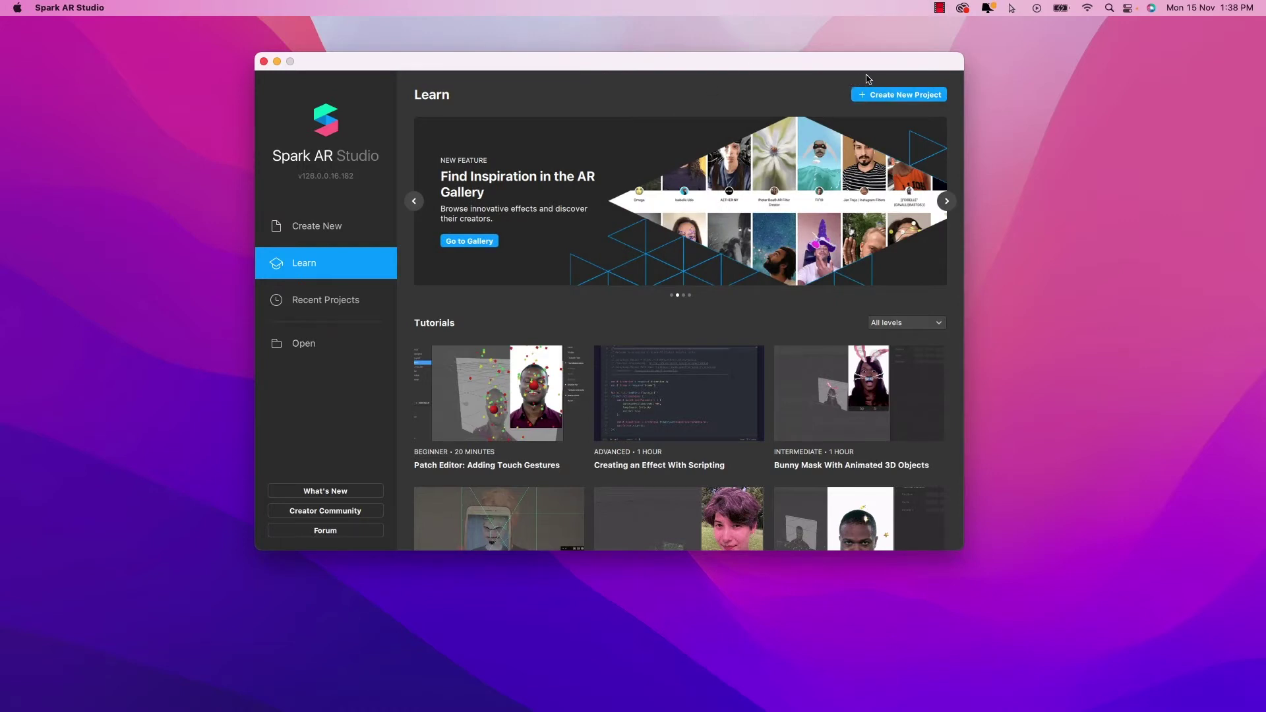
pyautogui.click(880, 96)
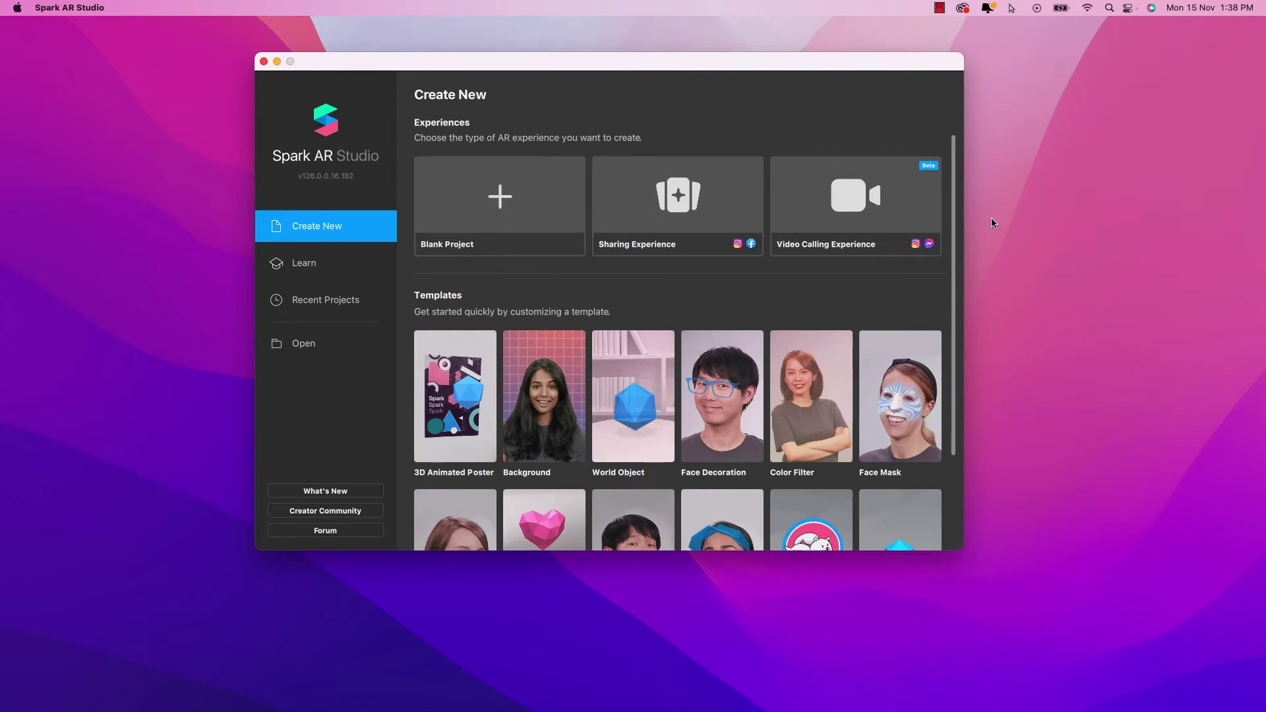
# - Pause the YouTube Spark AR tutorial at 0:15 and return to Spark AR Studio
pyautogui.hotkey('ctrl', 'Right')
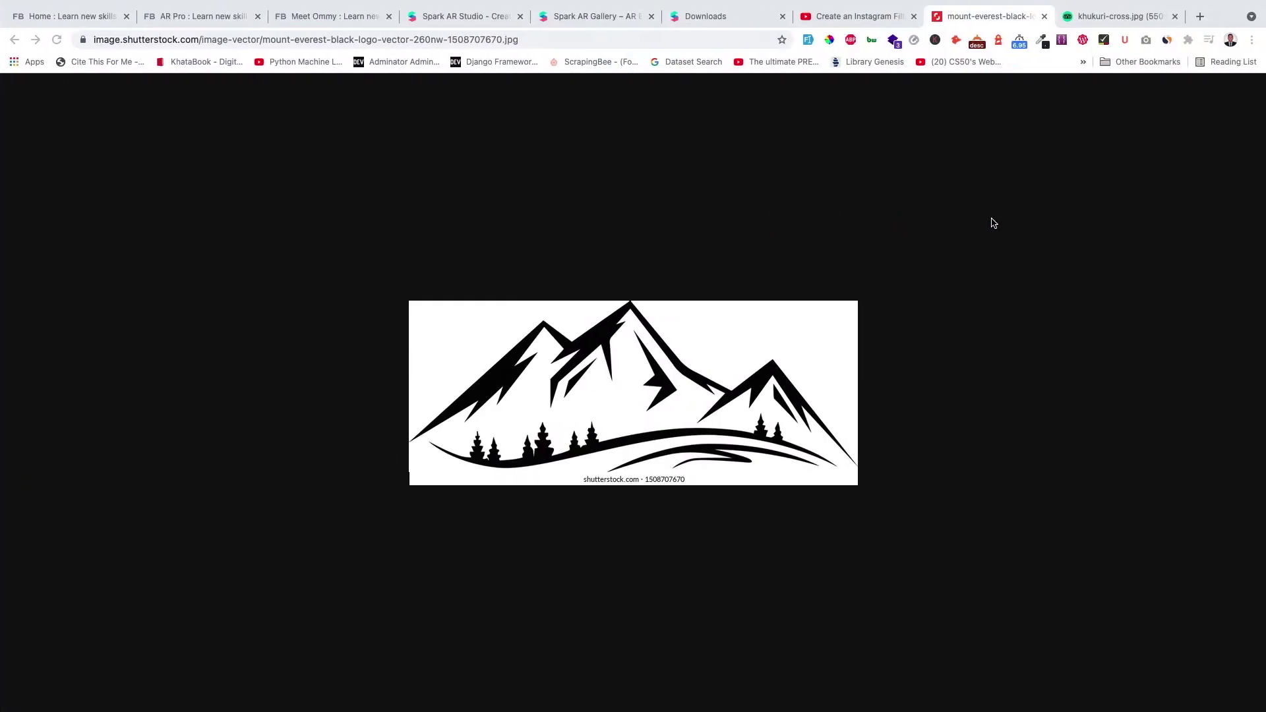
pyautogui.click(834, 16)
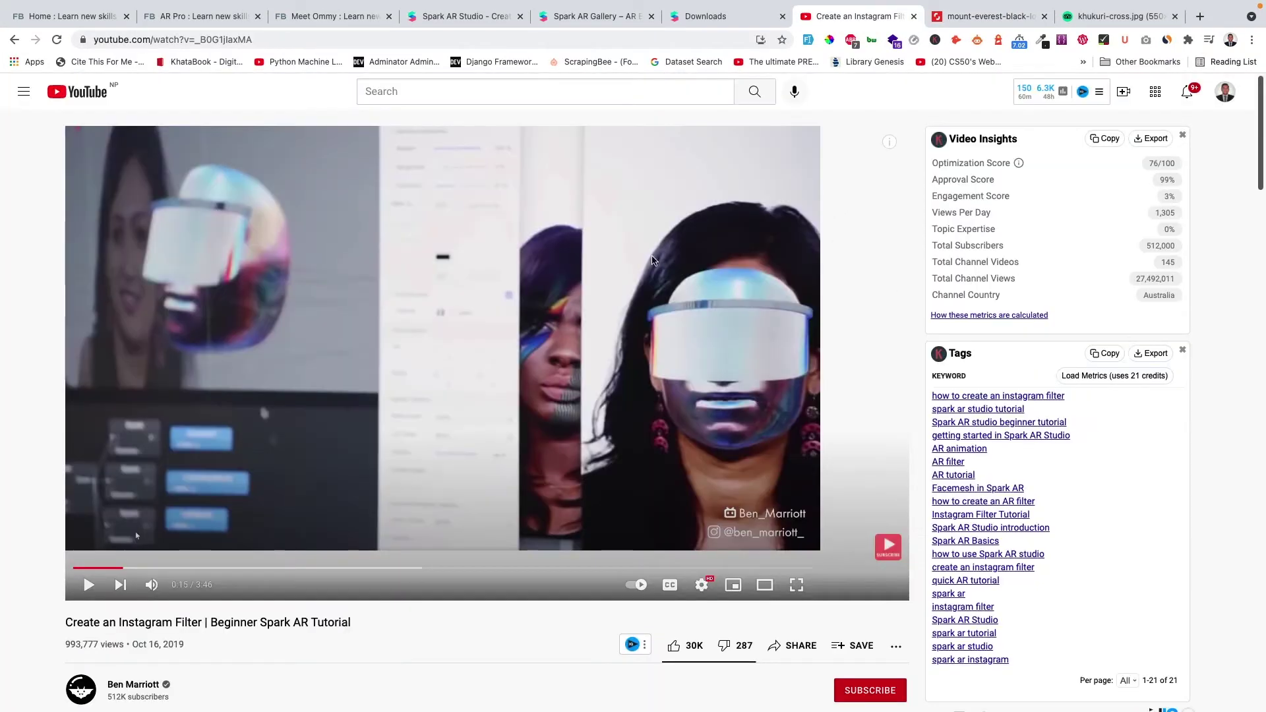
pyautogui.click(136, 532)
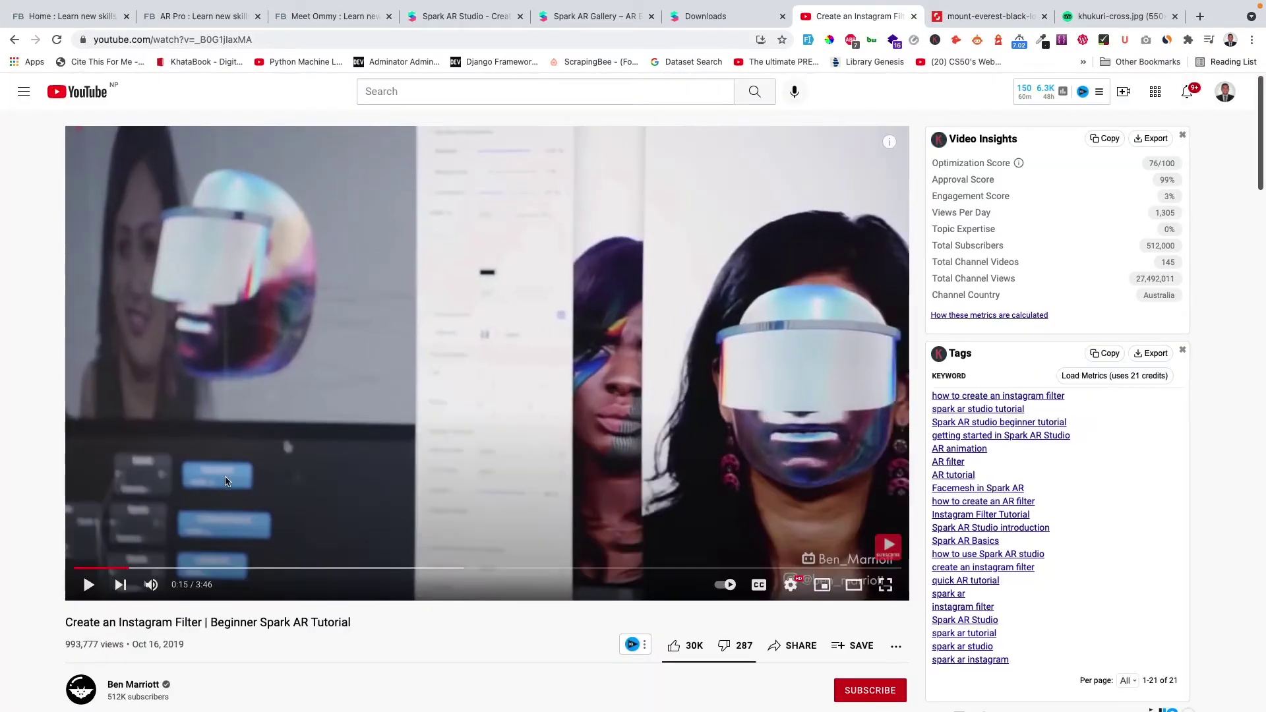
pyautogui.hotkey('ctrl', 'Left')
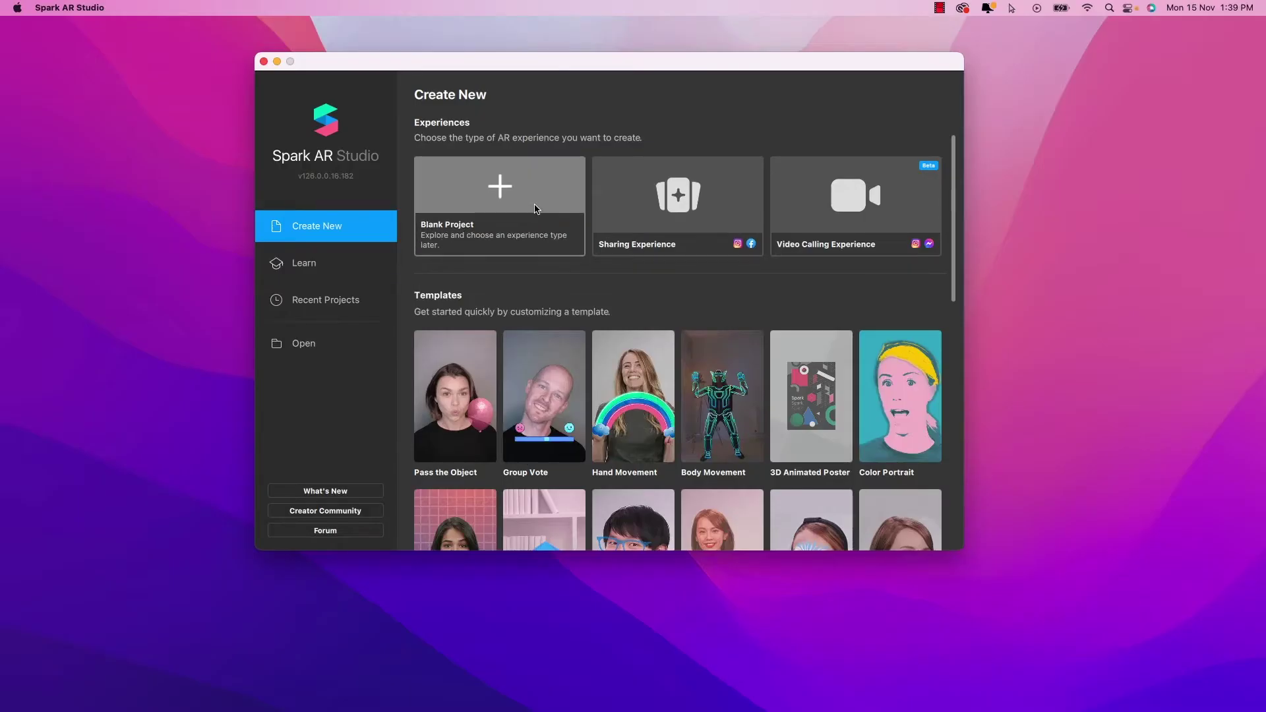
# - Start a Blank Project and insert a Face Mesh, creating faceTracker0 with faceMesh0
pyautogui.click(499, 187)
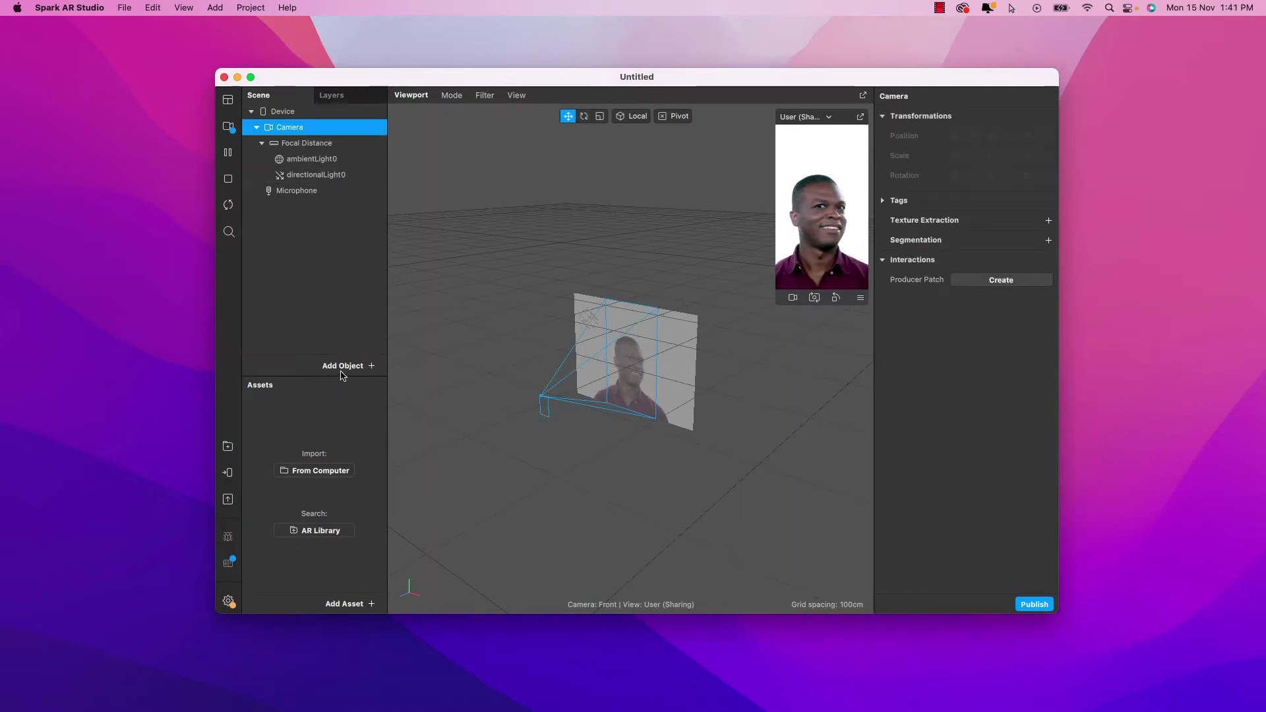
pyautogui.click(343, 368)
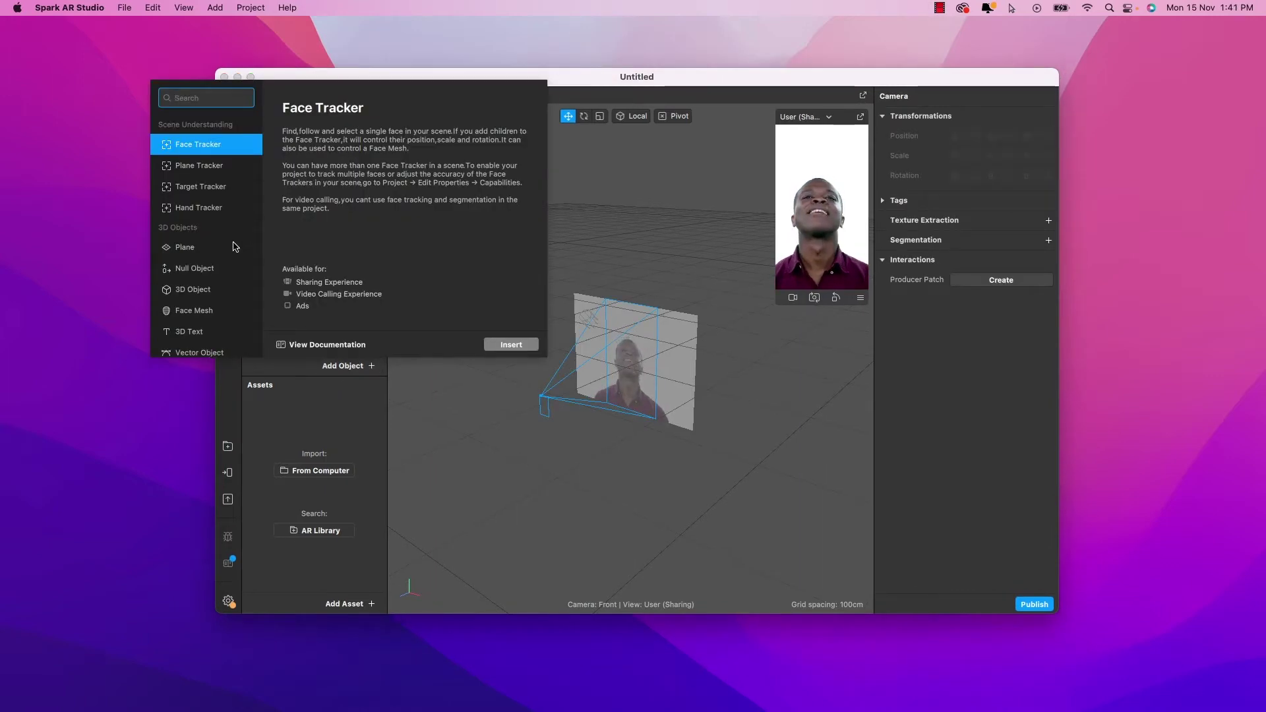
pyautogui.scroll(-3, 191, 277)
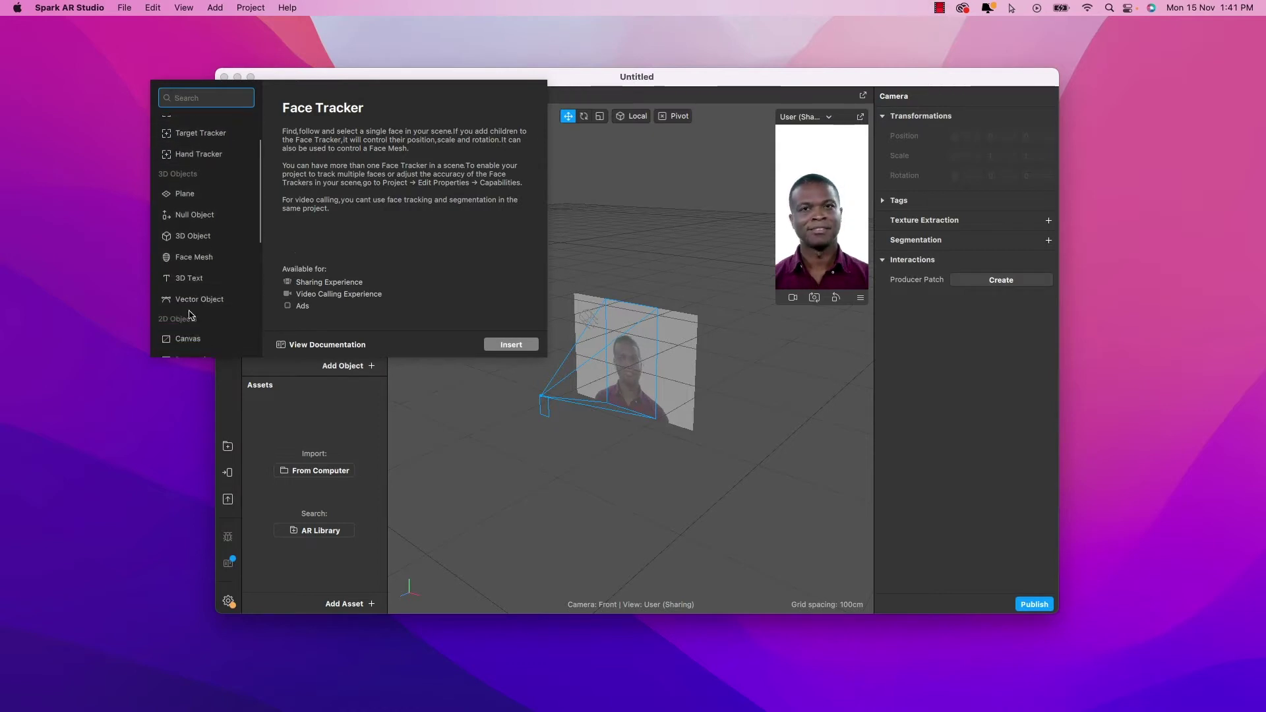
pyautogui.click(165, 228)
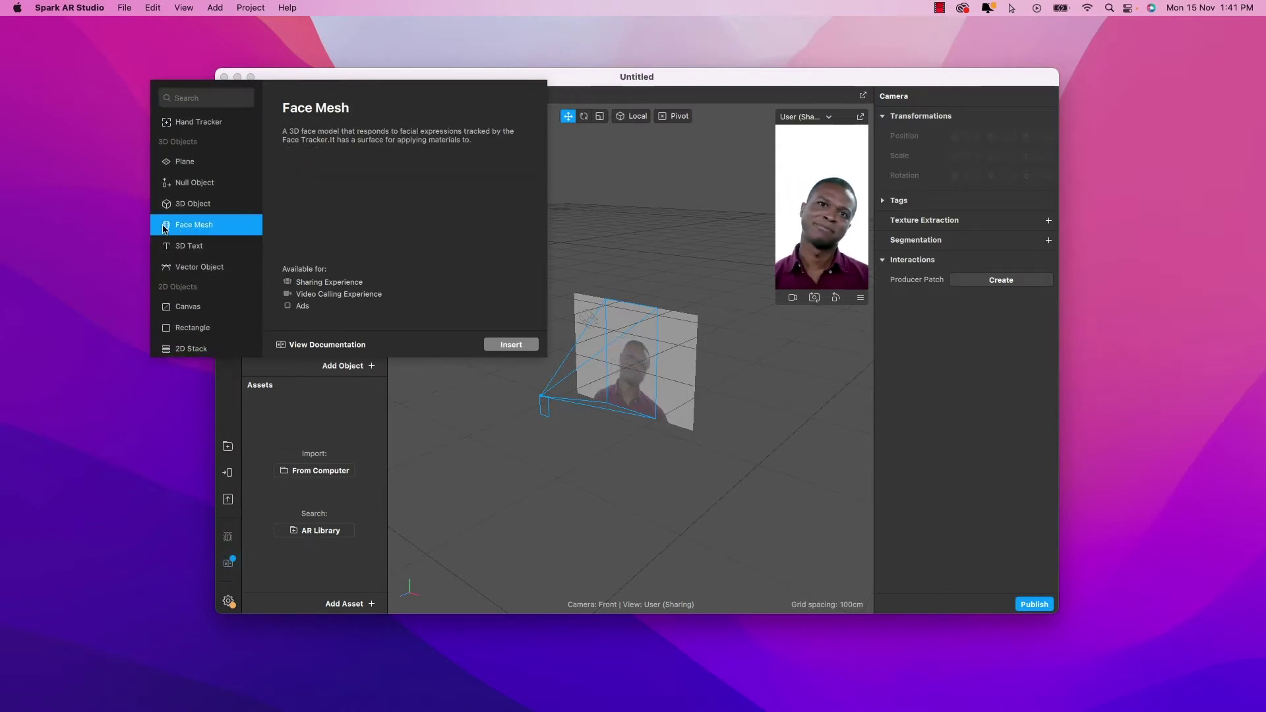
pyautogui.click(511, 344)
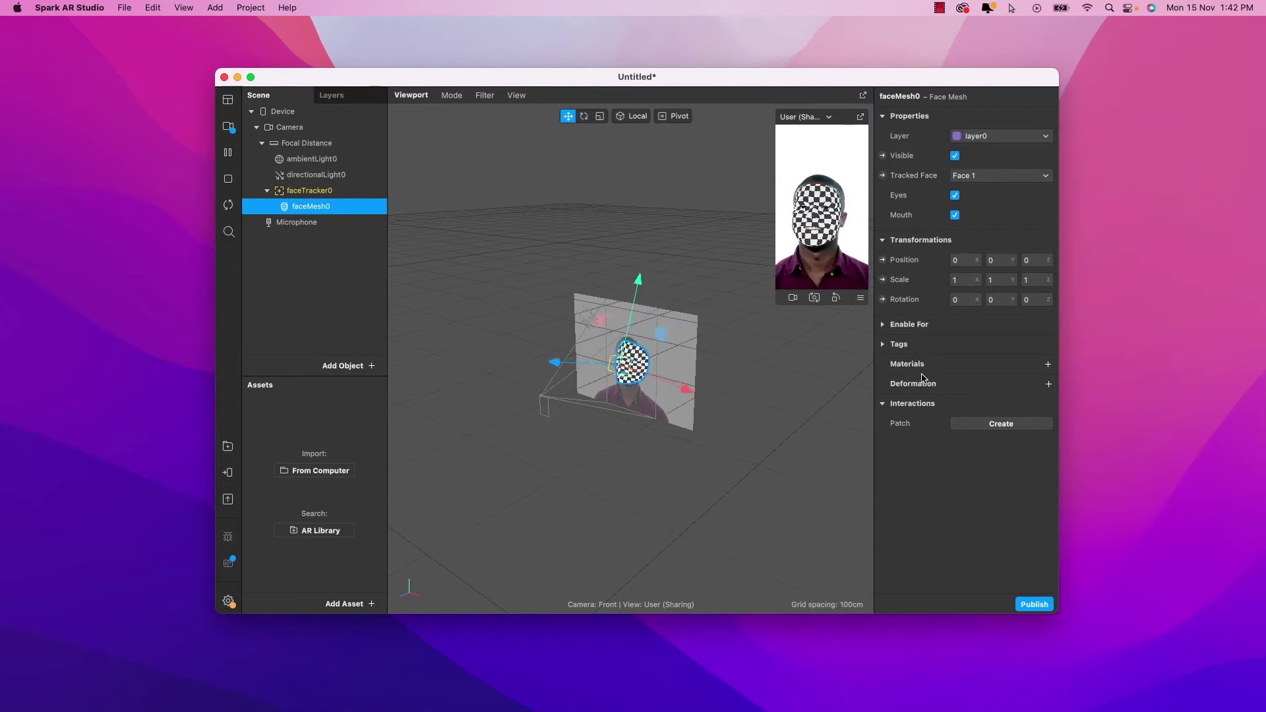
# - Add a new material0 to faceMesh0 and rename it to Tattoo_Materials in Assets
pyautogui.click(1048, 365)
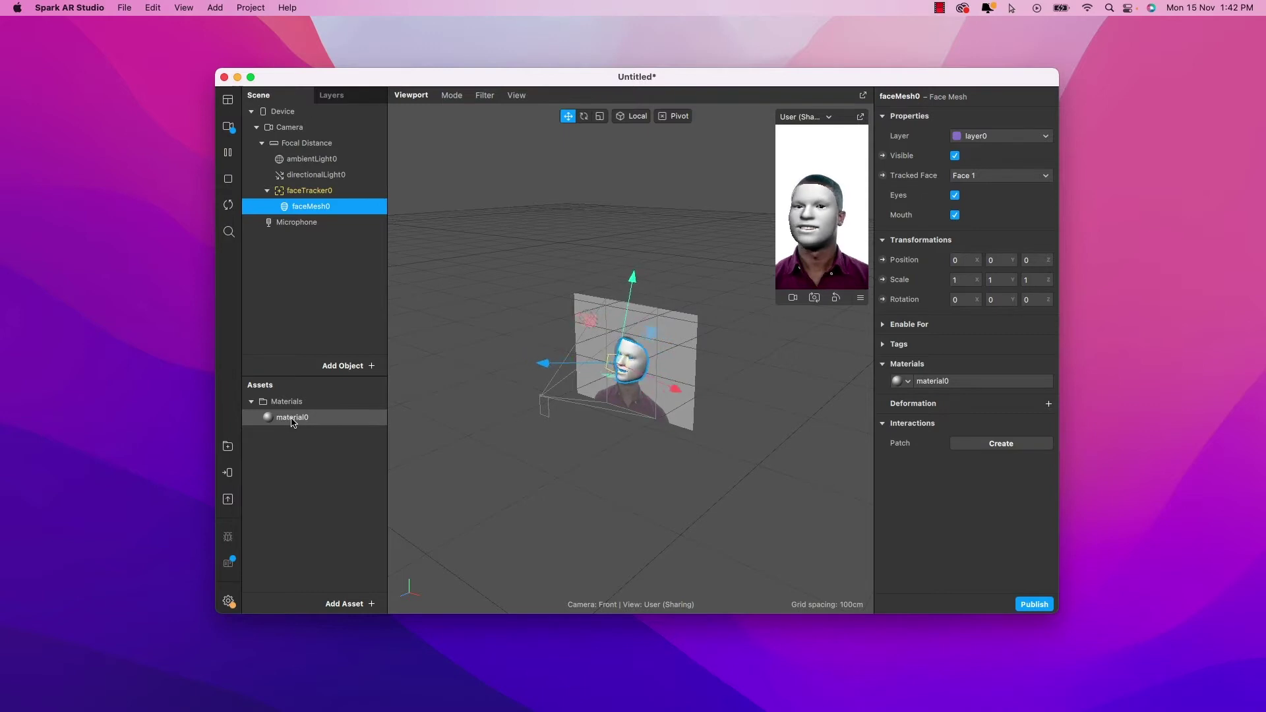
pyautogui.click(286, 417)
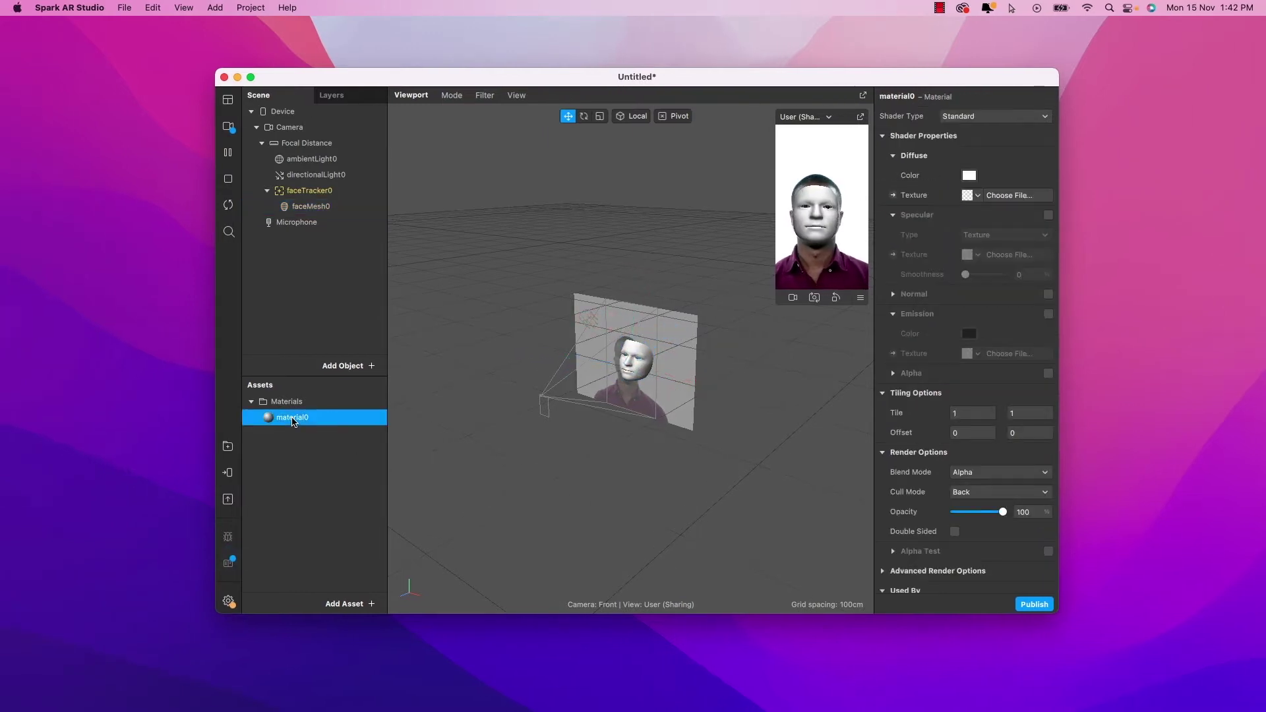
pyautogui.rightClick(288, 419)
pyautogui.click(313, 432)
pyautogui.write('Tattoo_Materials')
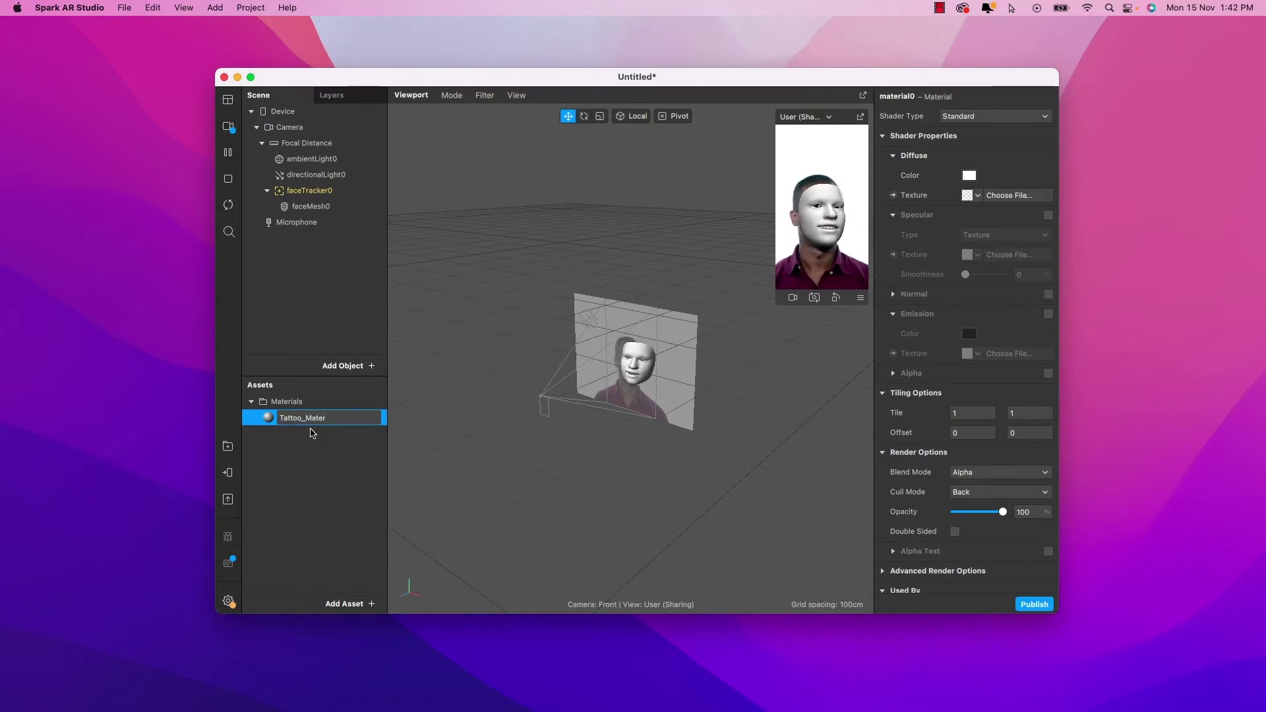
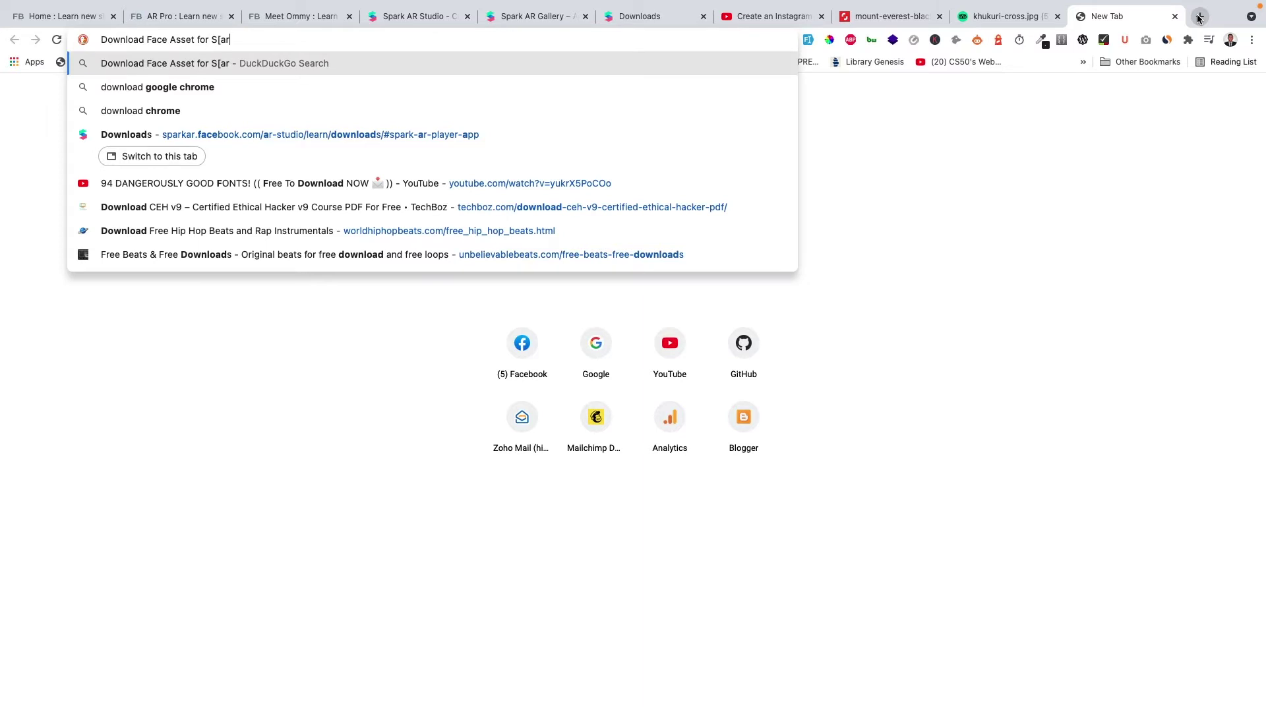
# - Search DuckDuckGo for Spark AR face reference assets and open the help article in a new tab
pyautogui.write('park AR')
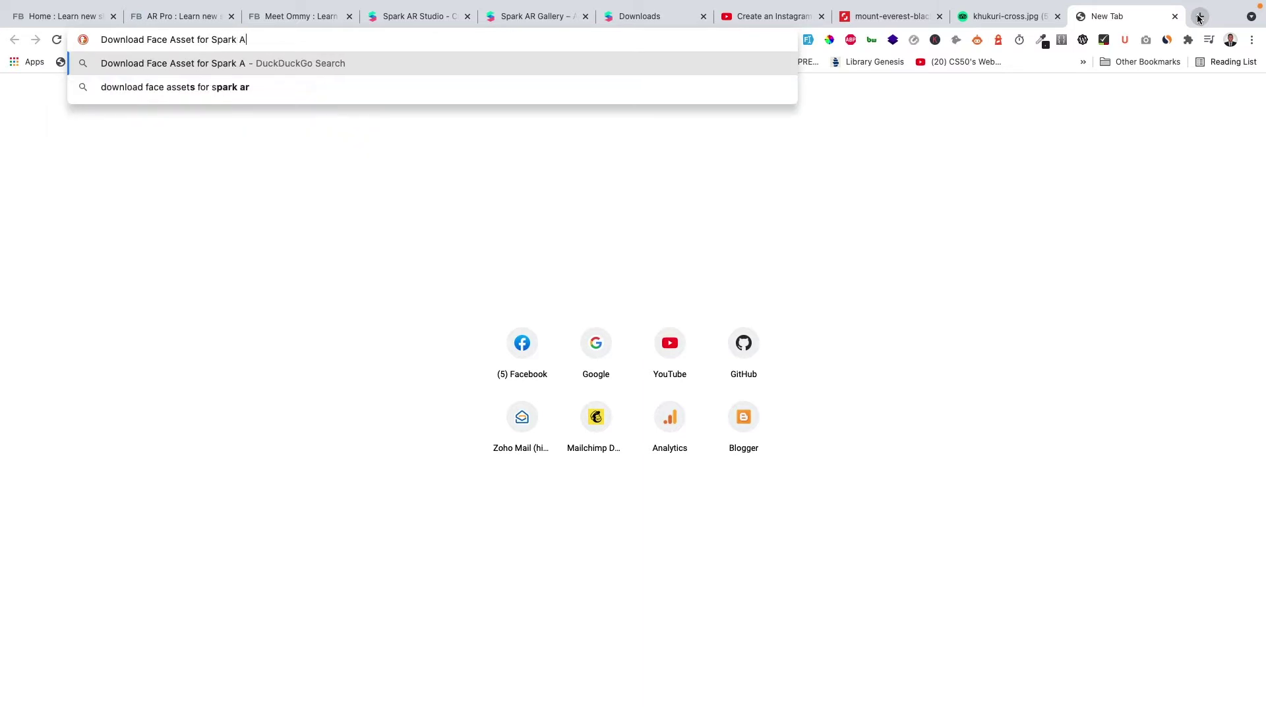
pyautogui.hotkey('shift', 'Return')
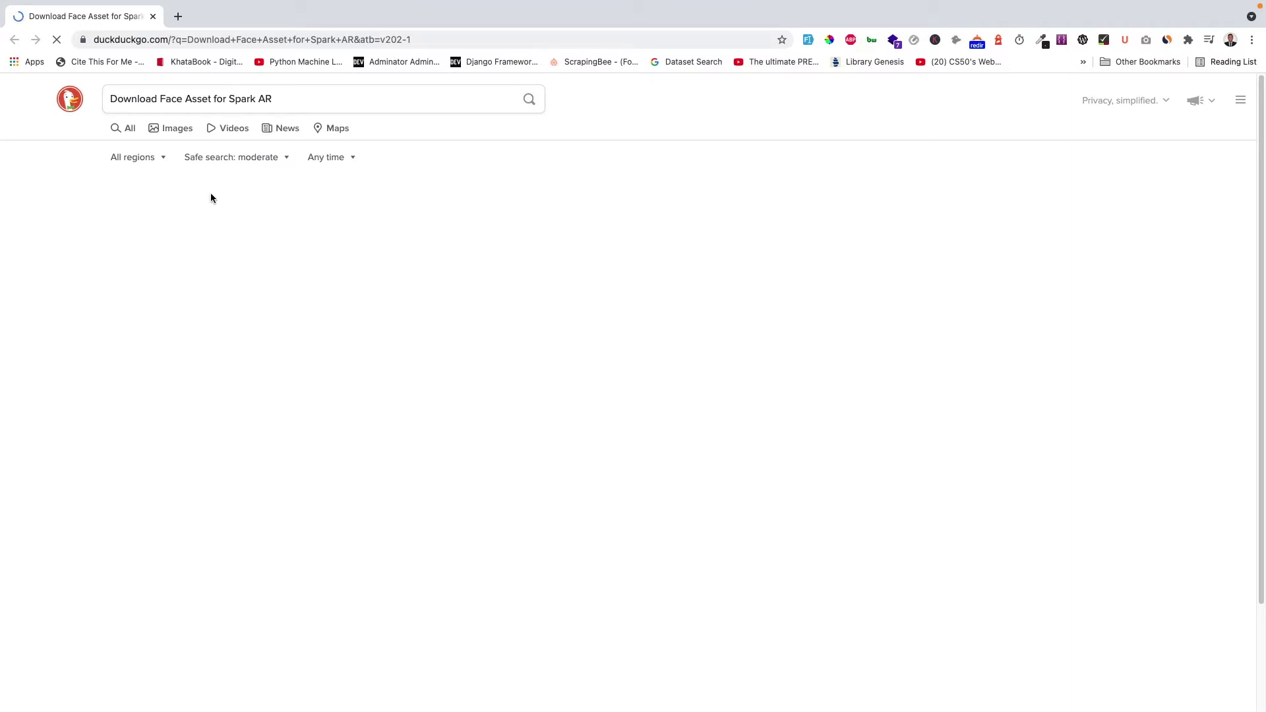
pyautogui.rightClick(223, 211)
pyautogui.click(262, 219)
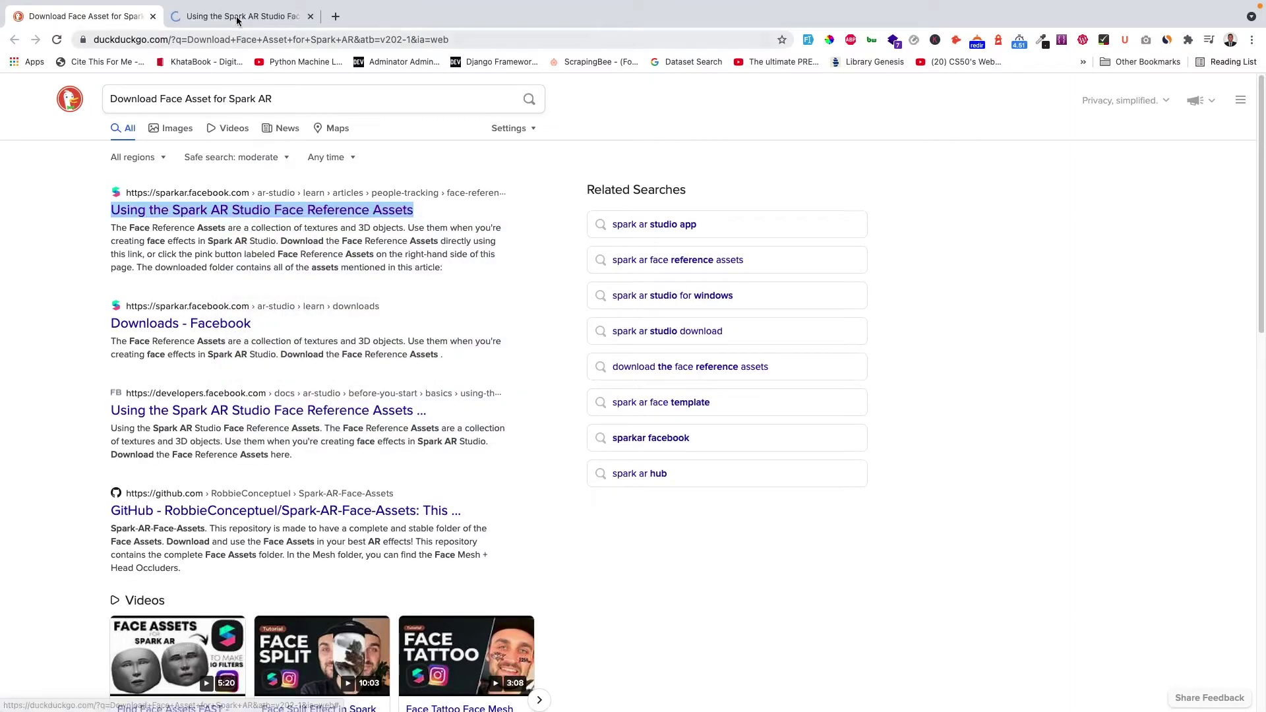
pyautogui.click(238, 25)
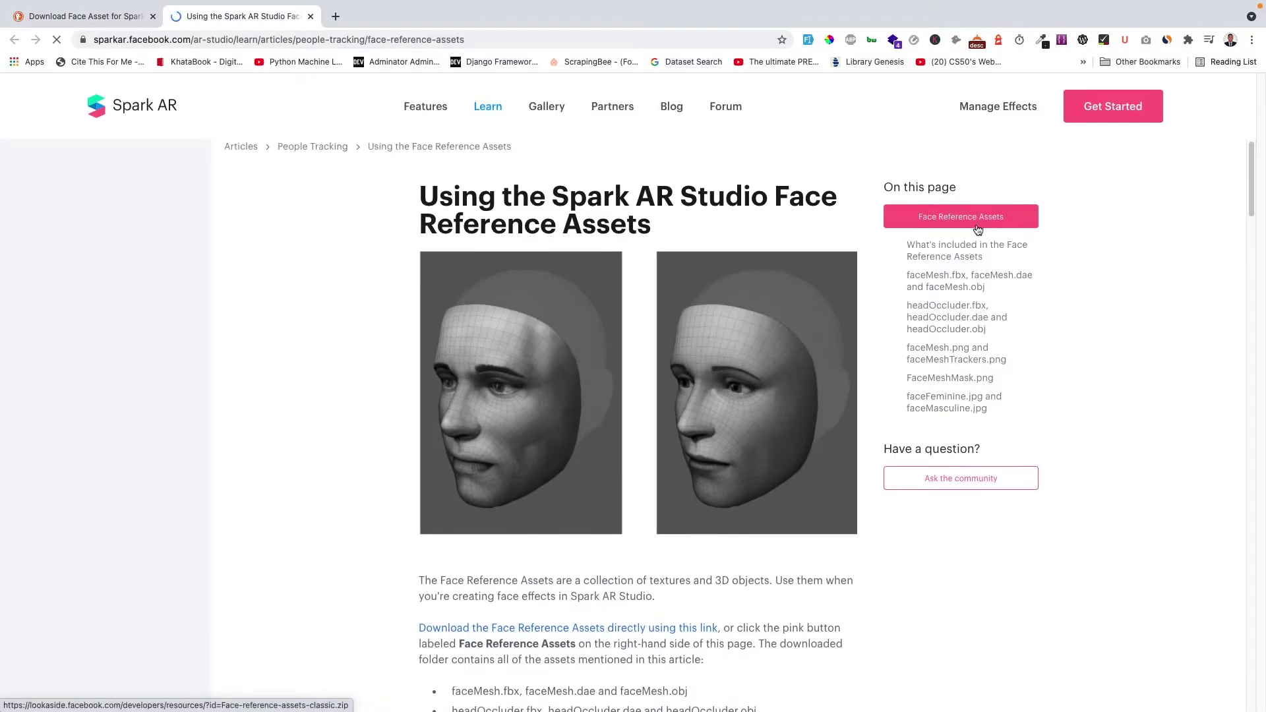
# - Download Face-reference-assets-classic.zip and reveal it in the Downloads folder
pyautogui.click(946, 216)
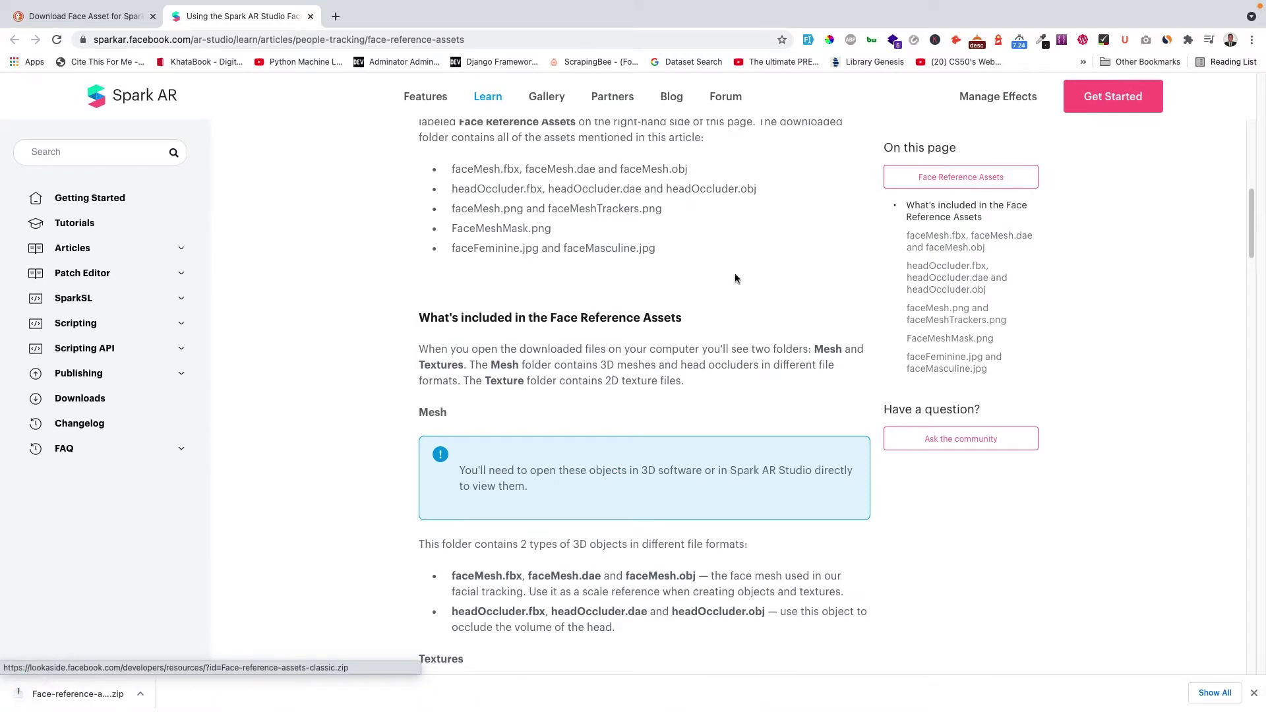
pyautogui.click(141, 696)
pyautogui.click(169, 676)
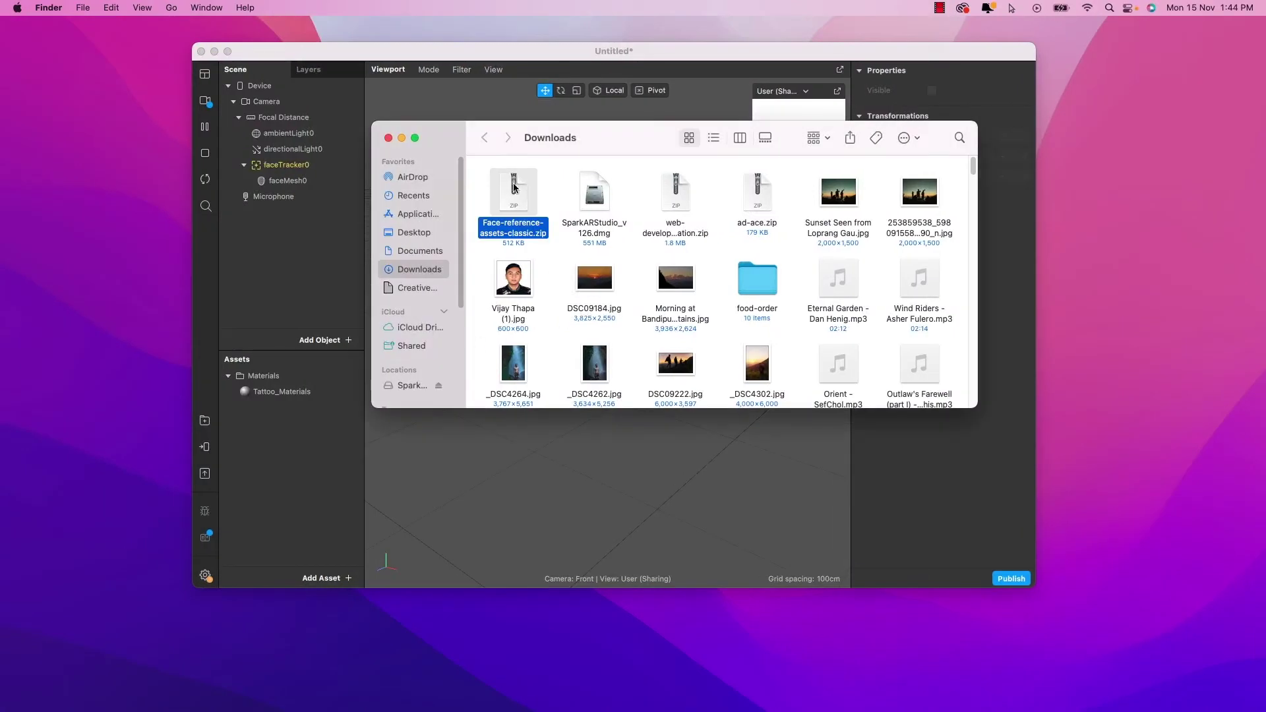
# - Extract the zip and open the FaceAssets > Textures folder
pyautogui.doubleClick(515, 188)
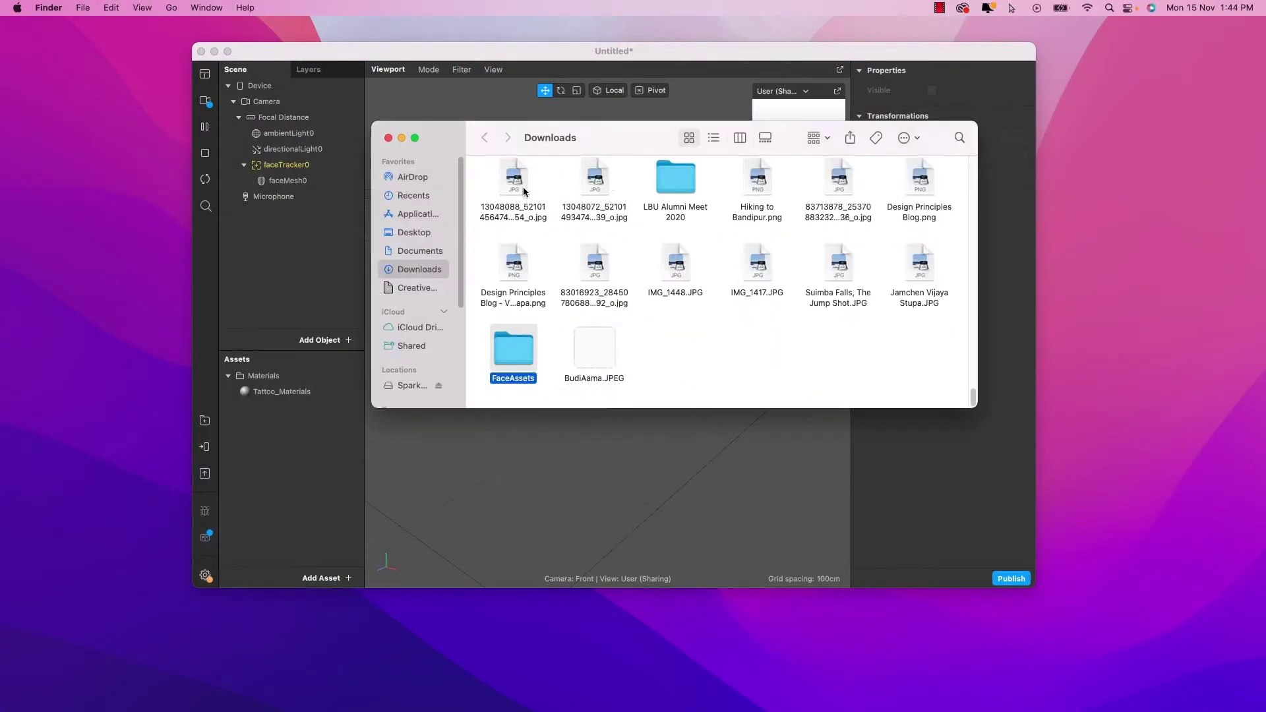
pyautogui.doubleClick(512, 343)
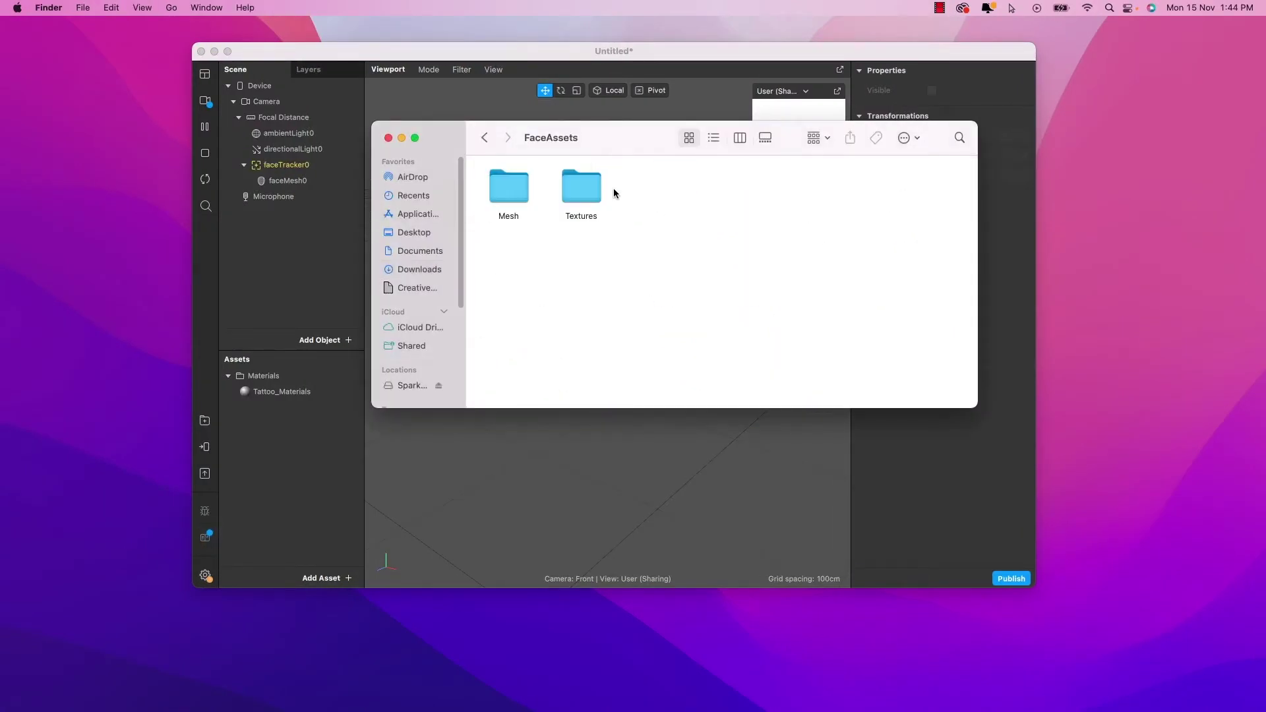
pyautogui.doubleClick(594, 192)
pyautogui.click(594, 193)
pyautogui.click(612, 445)
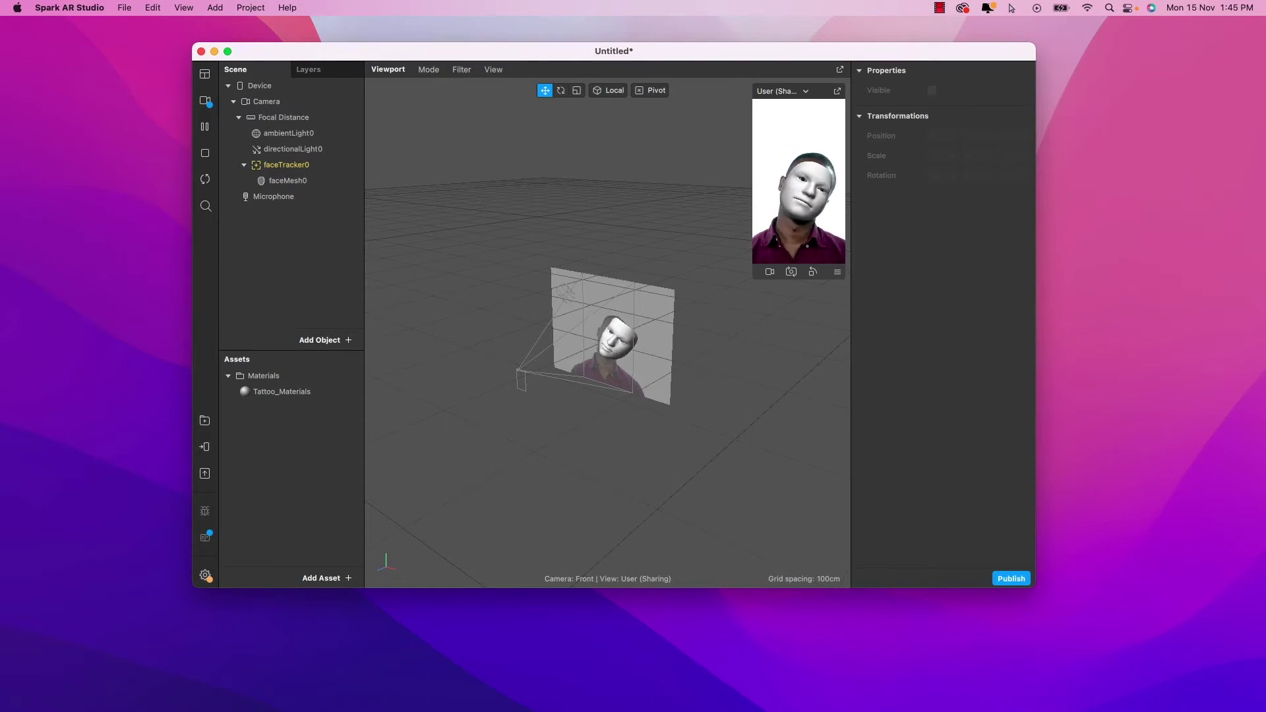
pyautogui.press('super+Tab')
pyautogui.click(586, 263)
# - Select all five texture files in Textures and open them together in Preview
pyautogui.click(484, 139)
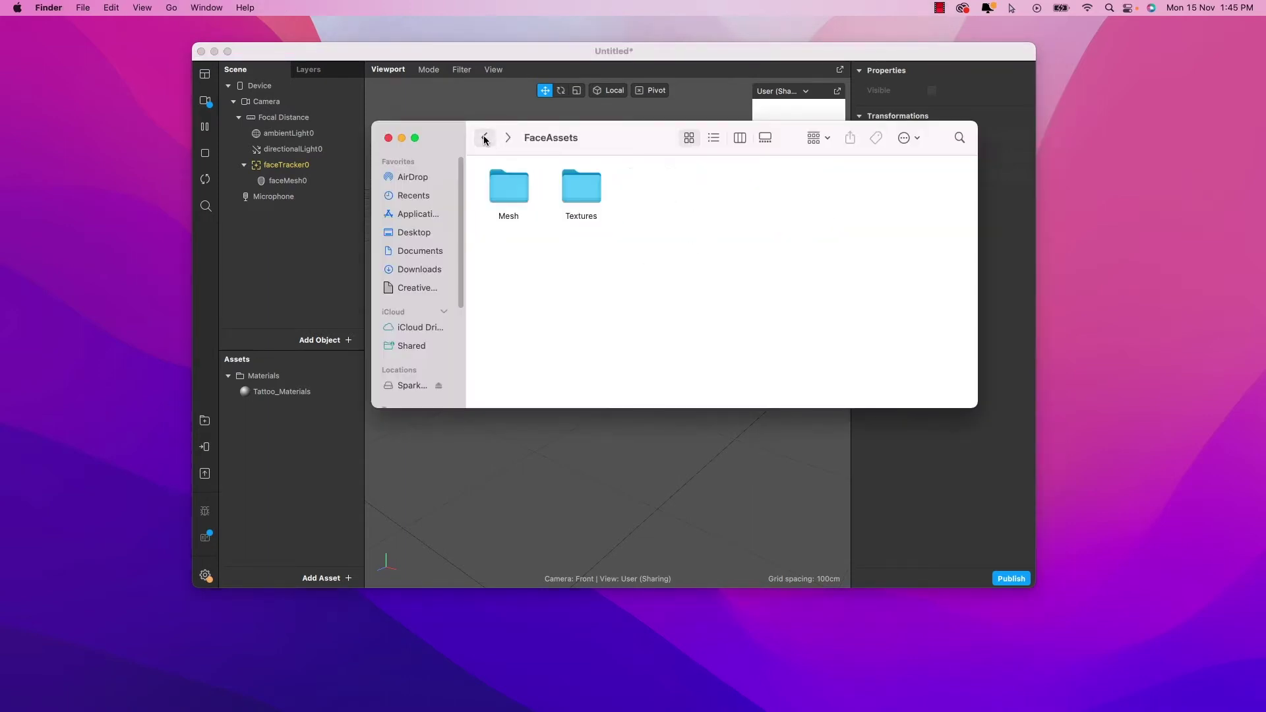
pyautogui.click(485, 138)
pyautogui.doubleClick(513, 361)
pyautogui.doubleClick(580, 186)
pyautogui.moveTo(511, 255); pyautogui.dragTo(584, 181)
pyautogui.click(469, 243)
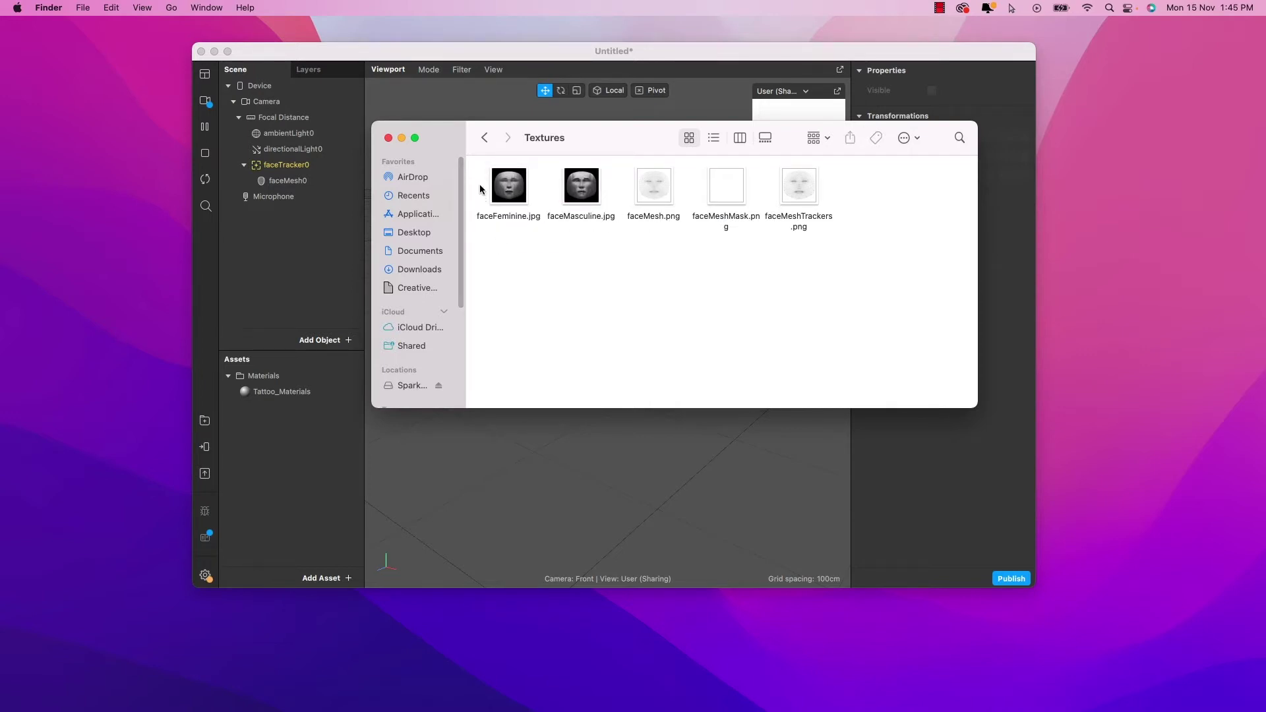
pyautogui.moveTo(480, 199); pyautogui.dragTo(956, 217)
pyautogui.doubleClick(498, 186)
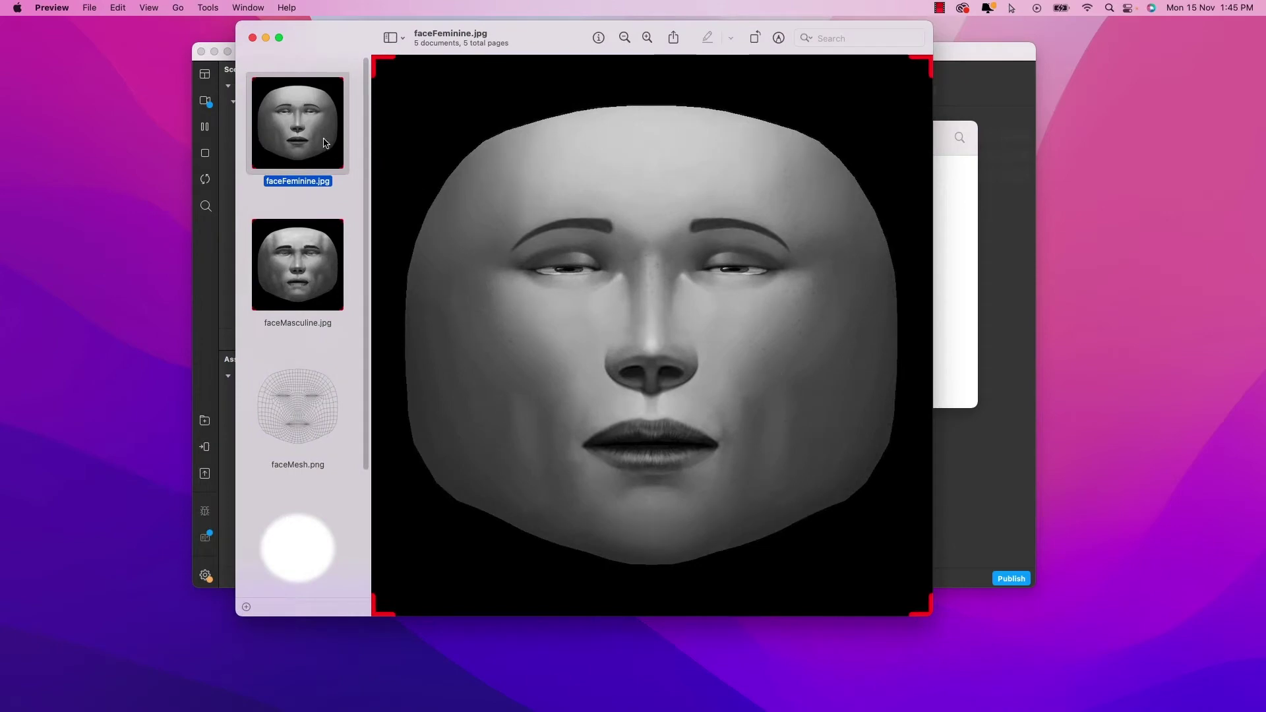
# - View faceMasculine, faceMesh, faceMeshMask, faceMeshTrackers and faceFeminine in Preview, then close it
pyautogui.click(326, 274)
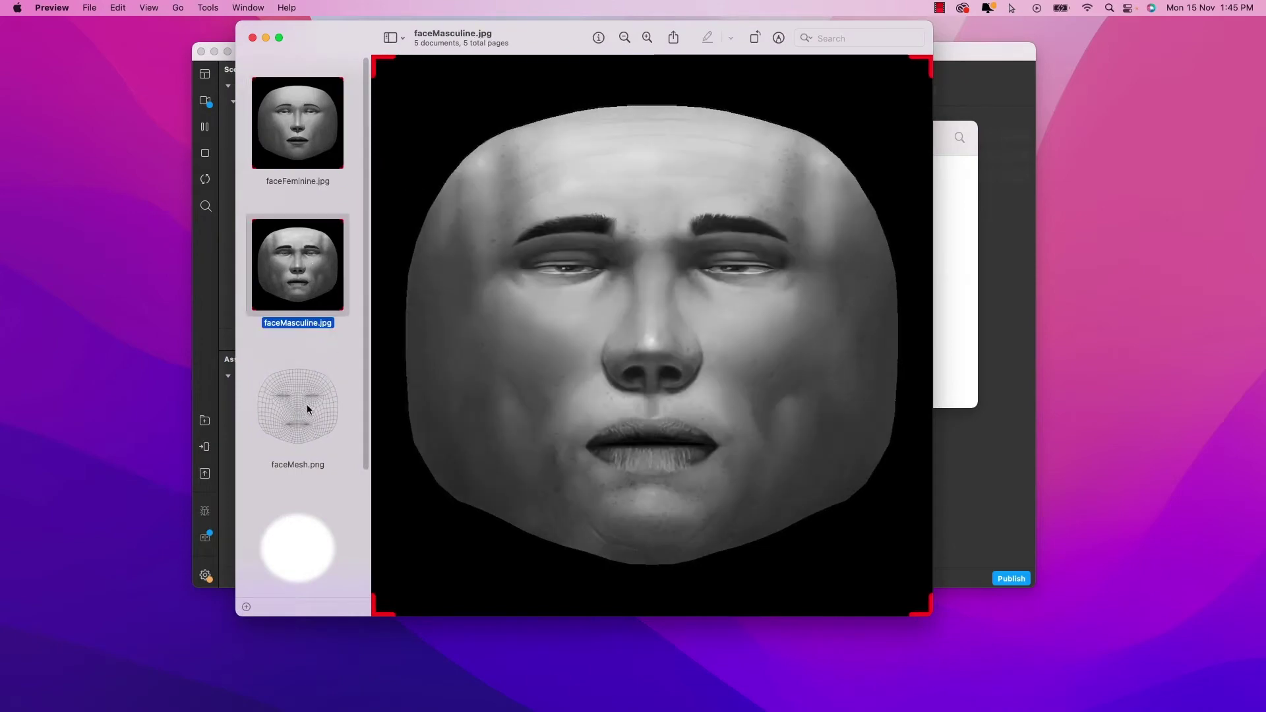
pyautogui.click(308, 405)
pyautogui.click(315, 539)
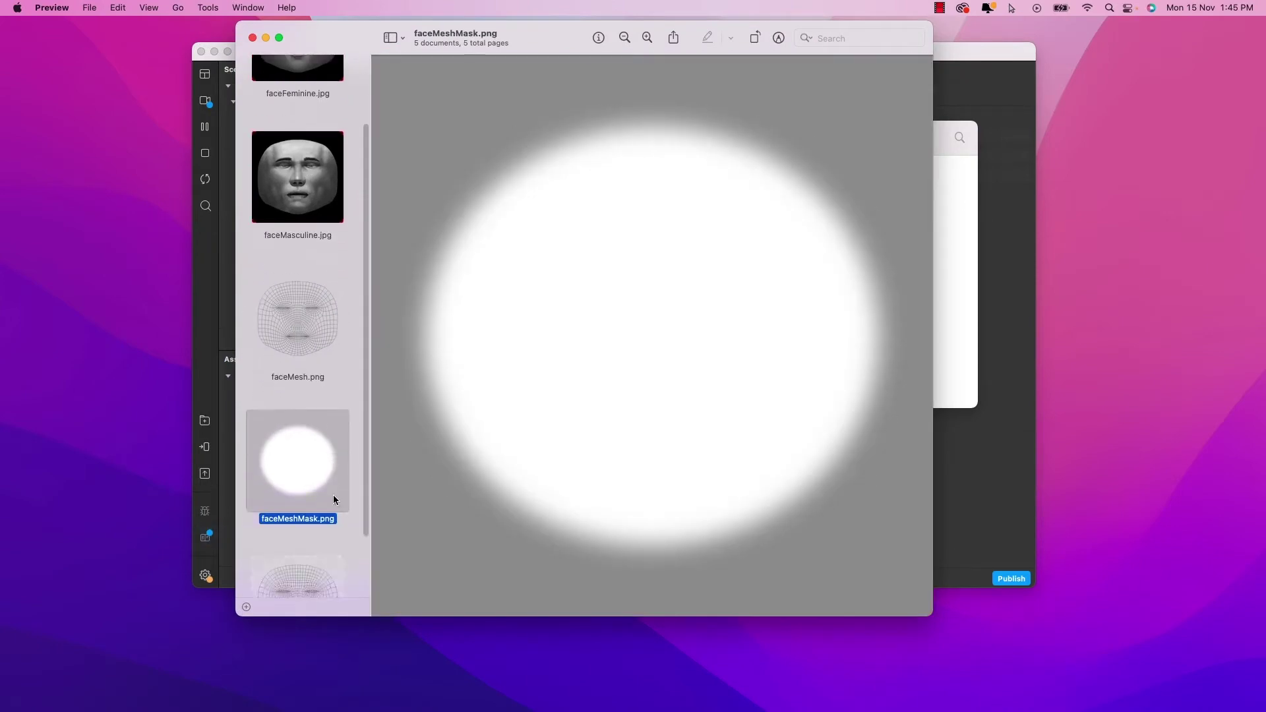
pyautogui.scroll(-2, 323, 515)
pyautogui.click(312, 536)
pyautogui.scroll(3, 323, 403)
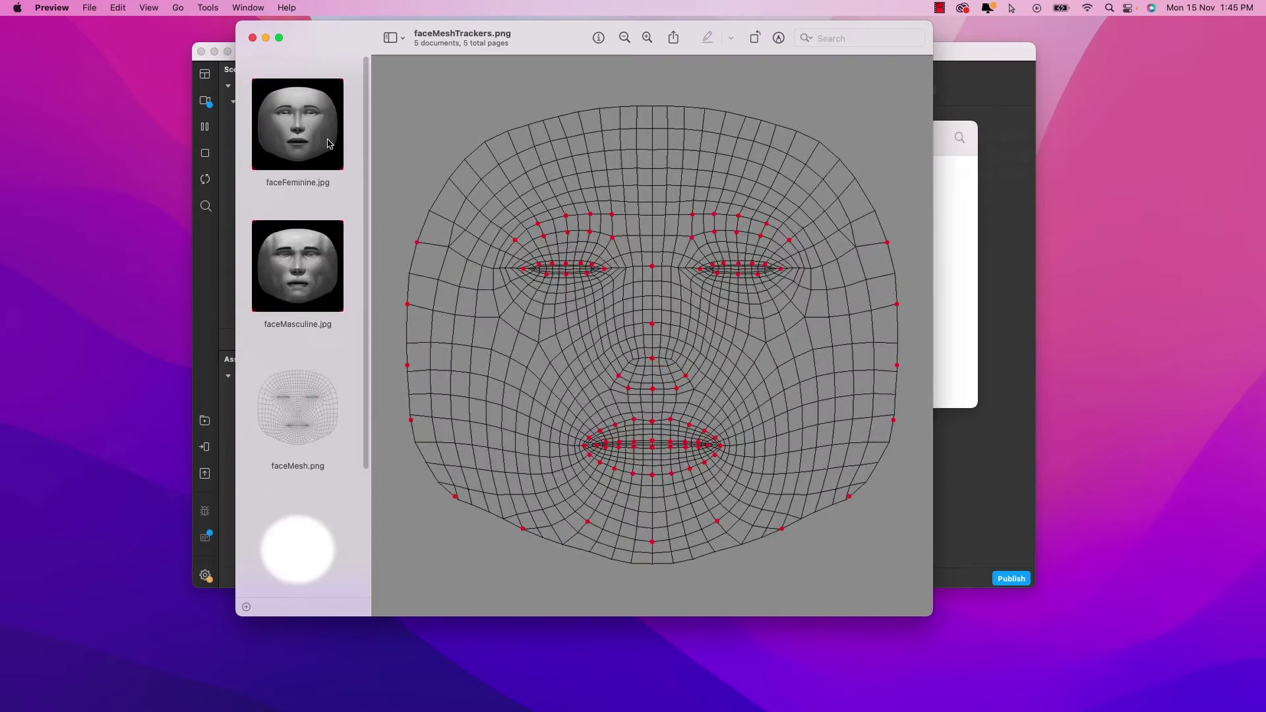
pyautogui.click(304, 137)
pyautogui.click(297, 271)
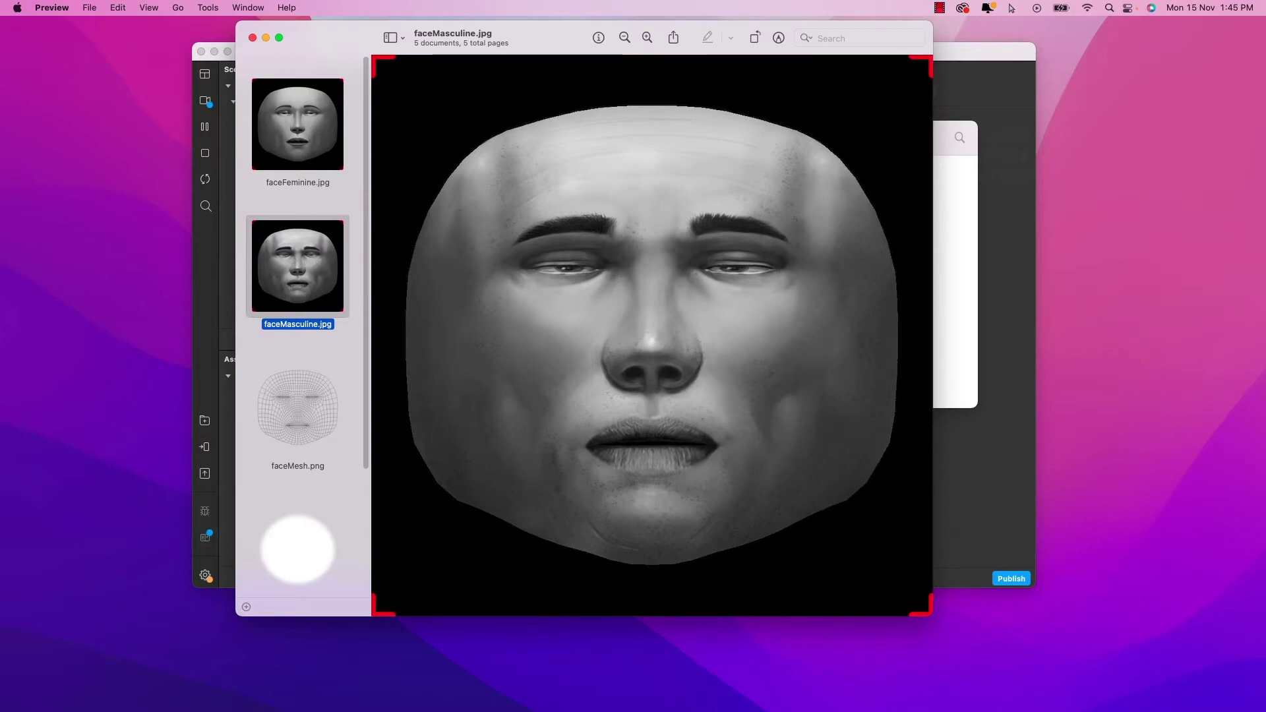
pyautogui.click(252, 38)
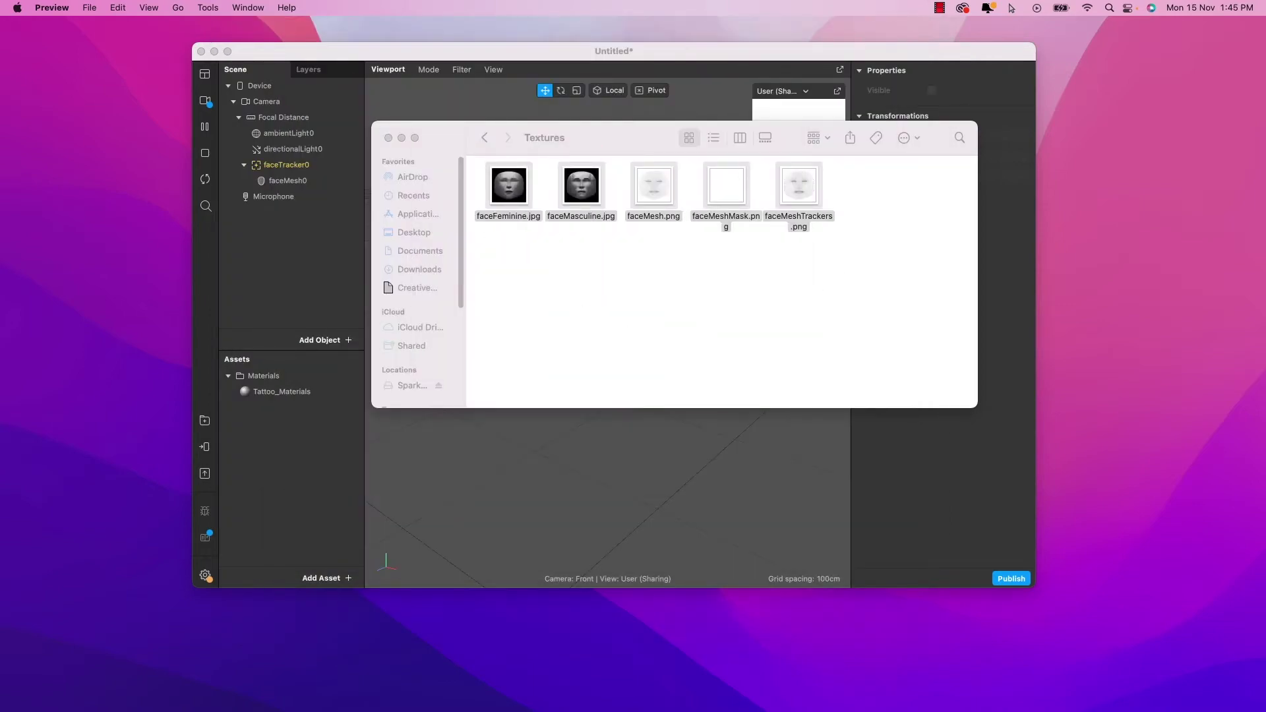
# - Open faceMasculine.jpg in Photoshop as a 1024 × 1024 px document and select the Move tool
pyautogui.click(608, 255)
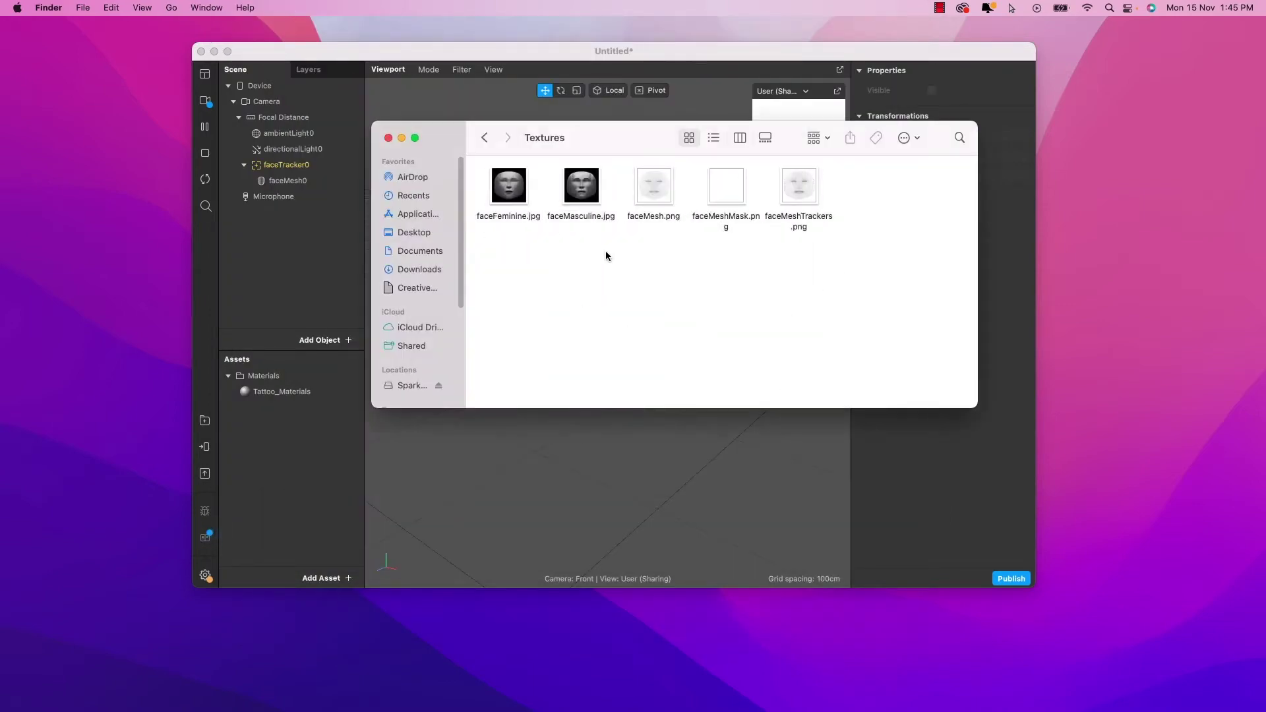
pyautogui.click(580, 198)
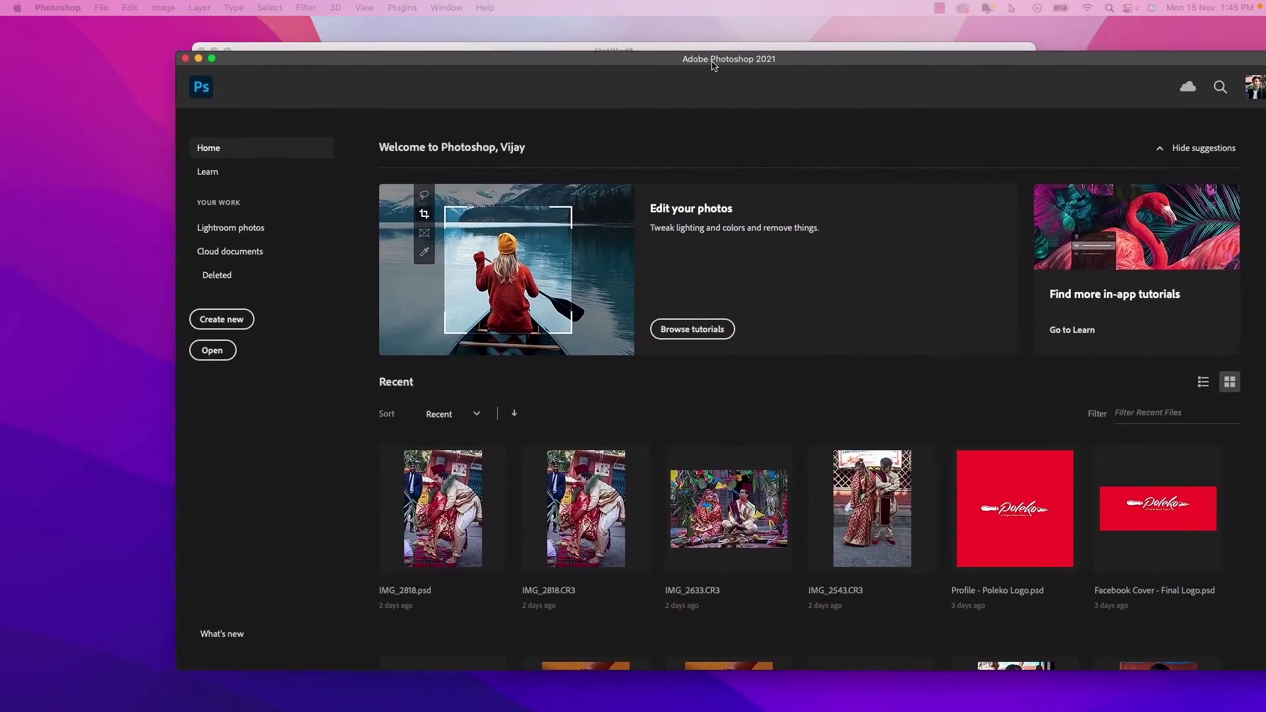
pyautogui.moveTo(713, 64); pyautogui.dragTo(645, 54)
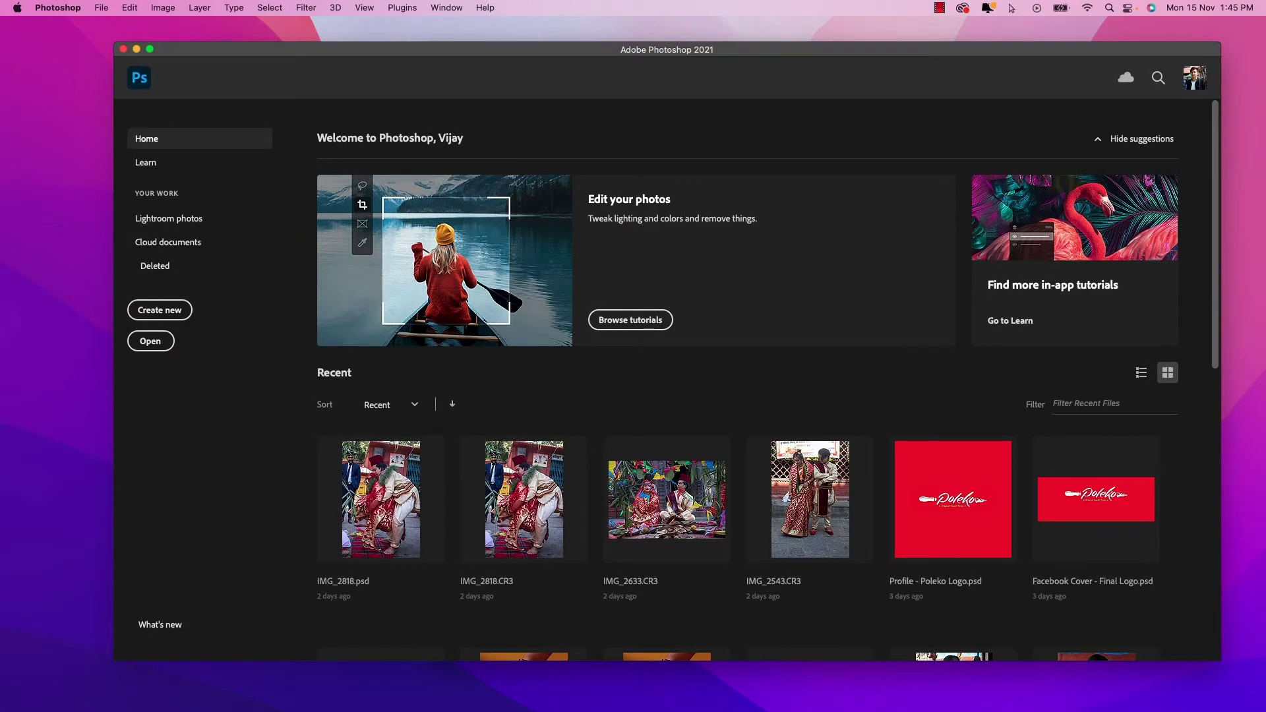
pyautogui.press('super+Tab')
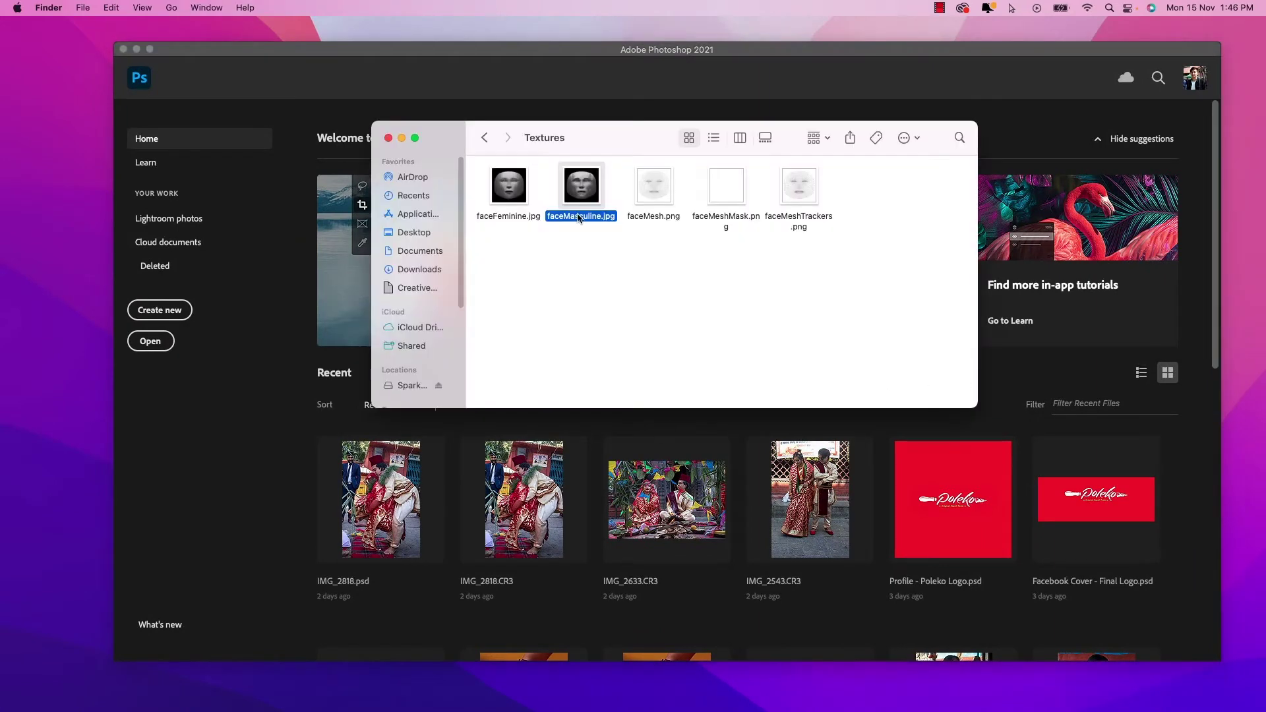
pyautogui.moveTo(586, 191); pyautogui.dragTo(467, 362)
pyautogui.press('super+Tab')
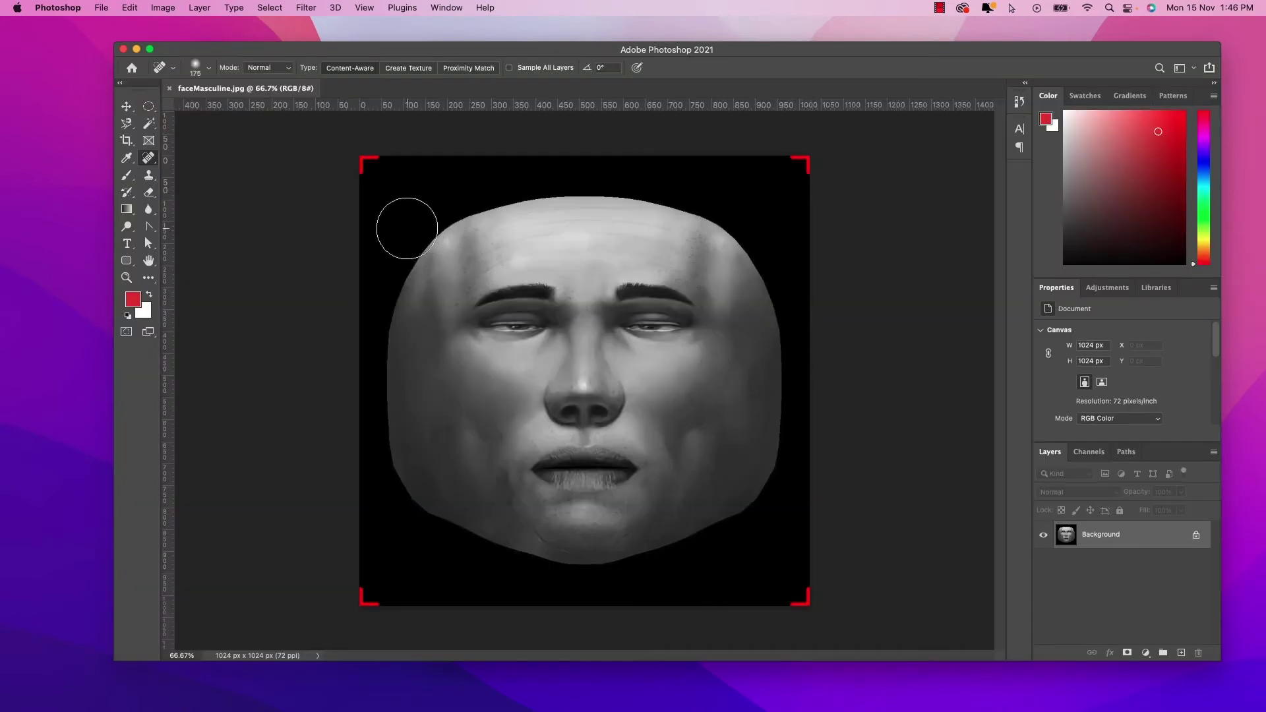
pyautogui.click(126, 106)
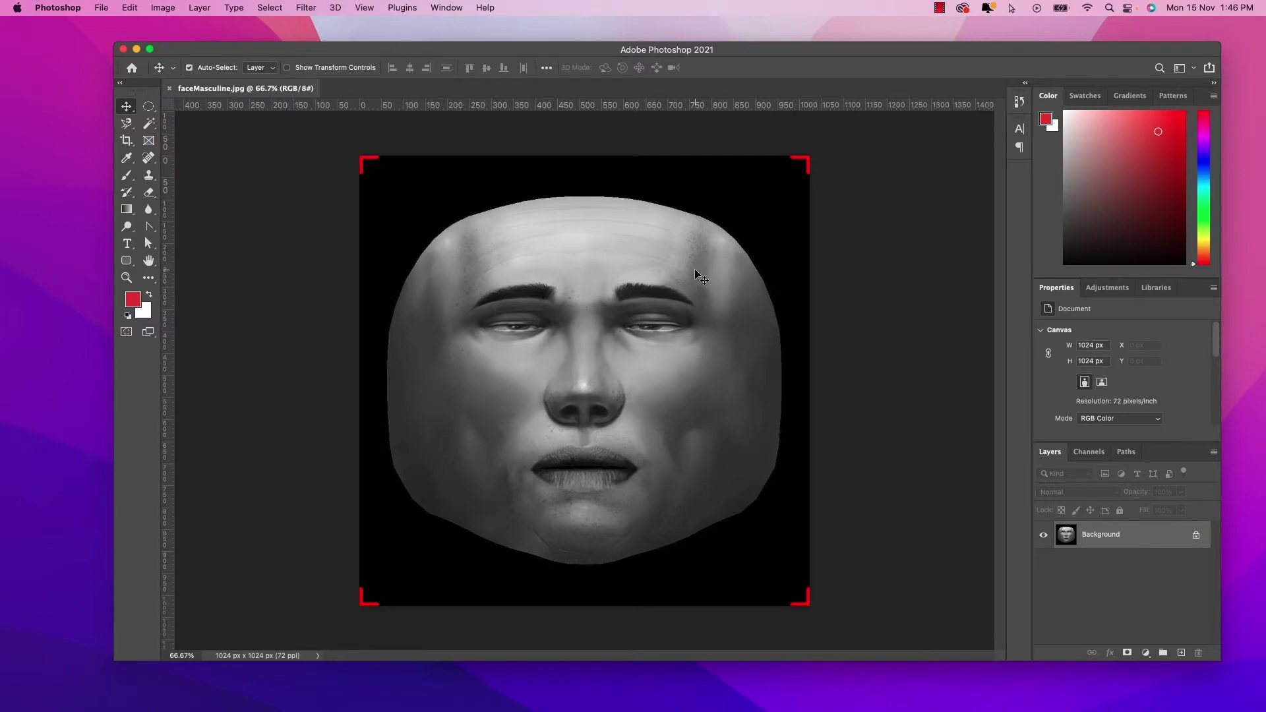
pyautogui.hotkey('ctrl', 'Right')
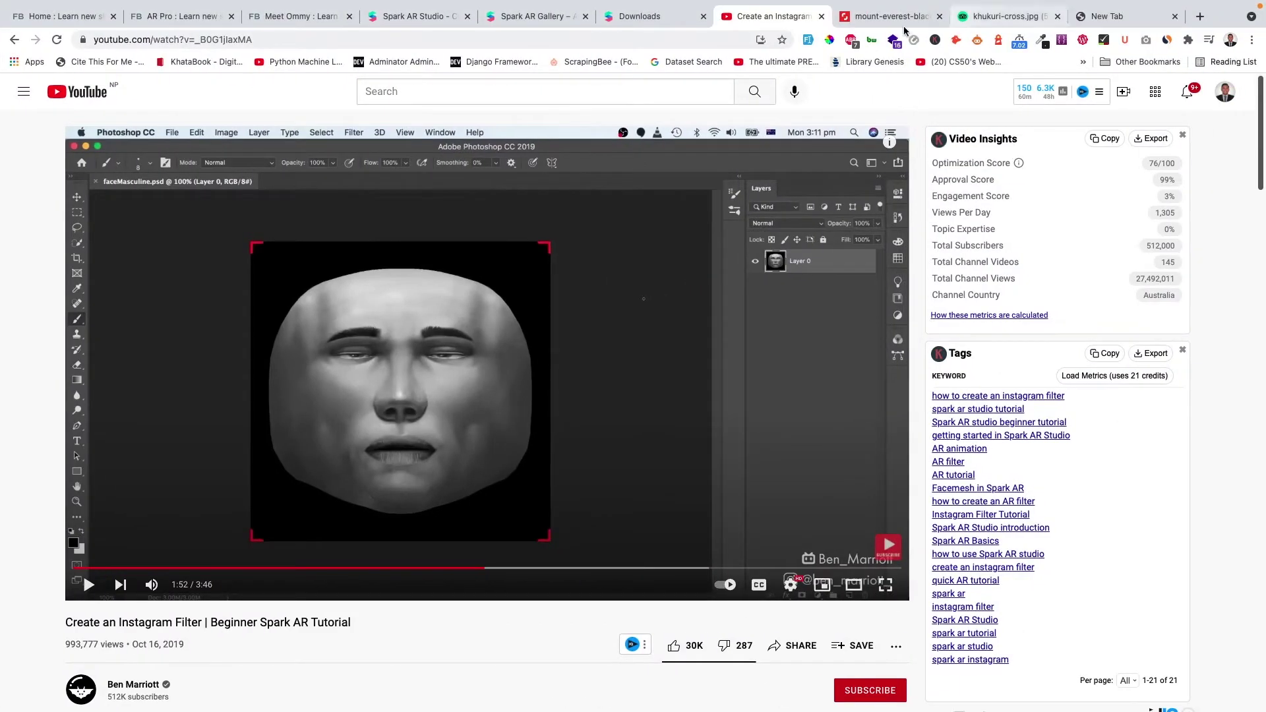
# - Save the mountain logo image from its Chrome tab
pyautogui.click(890, 19)
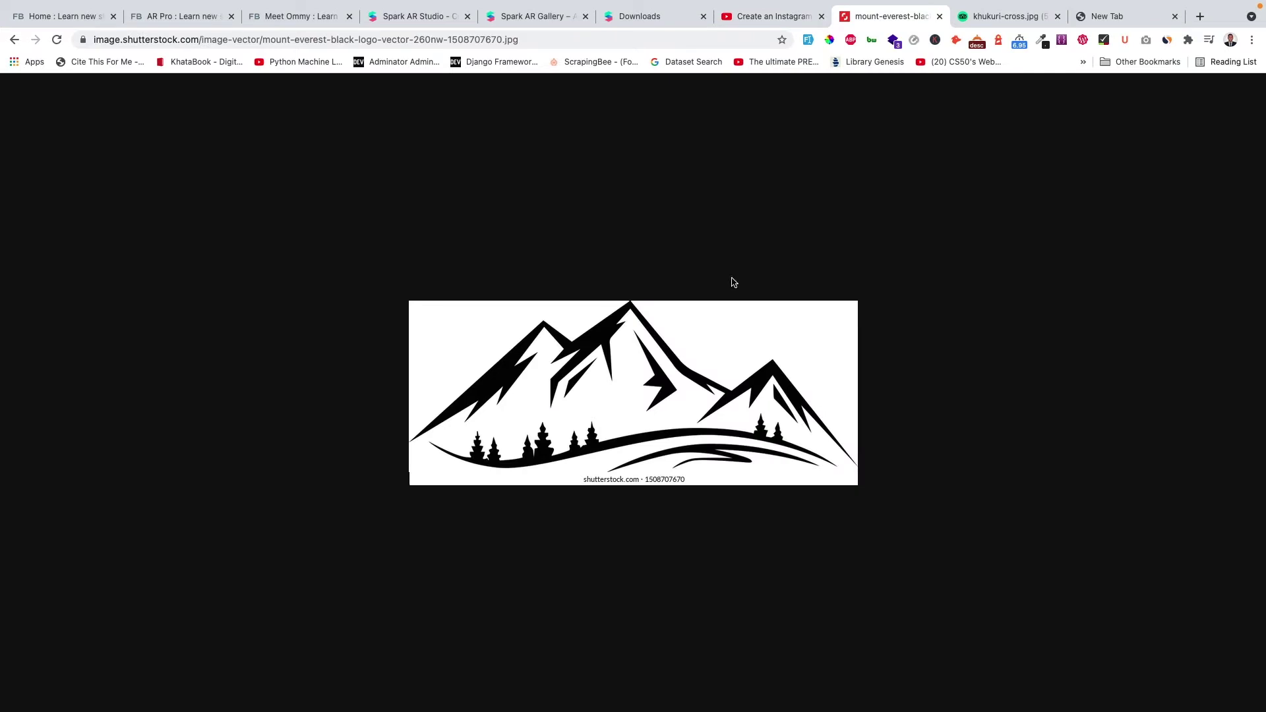
pyautogui.click(1002, 17)
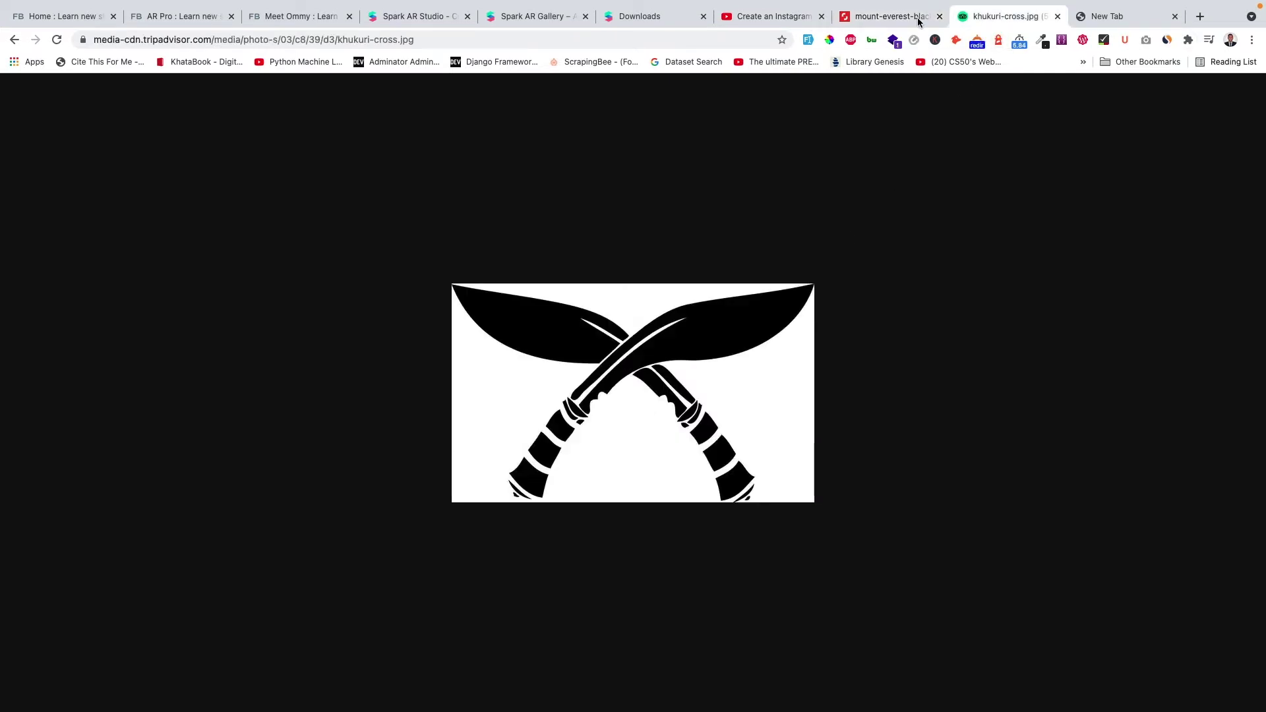
pyautogui.click(877, 16)
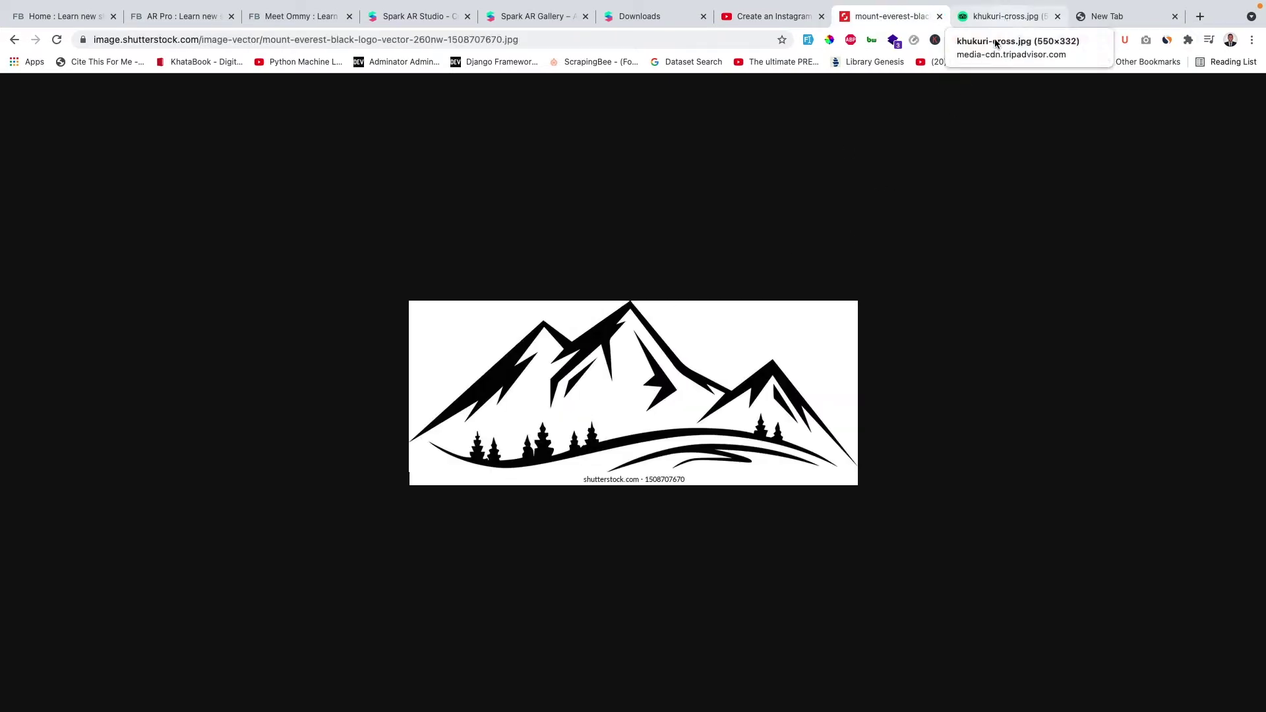
pyautogui.rightClick(641, 331)
pyautogui.click(679, 355)
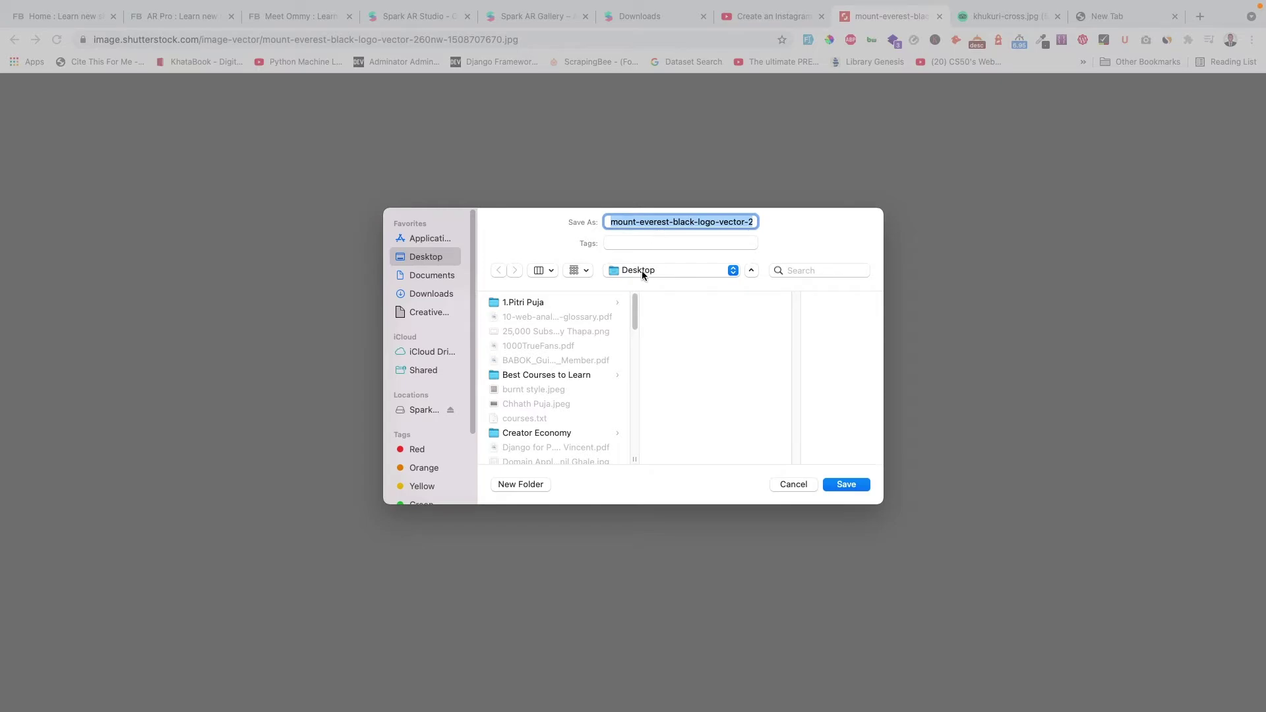
pyautogui.click(853, 484)
# - Save the khukuri-cross image and close the image tab and the empty tab
pyautogui.hotkey('ctrl', 'Tab')
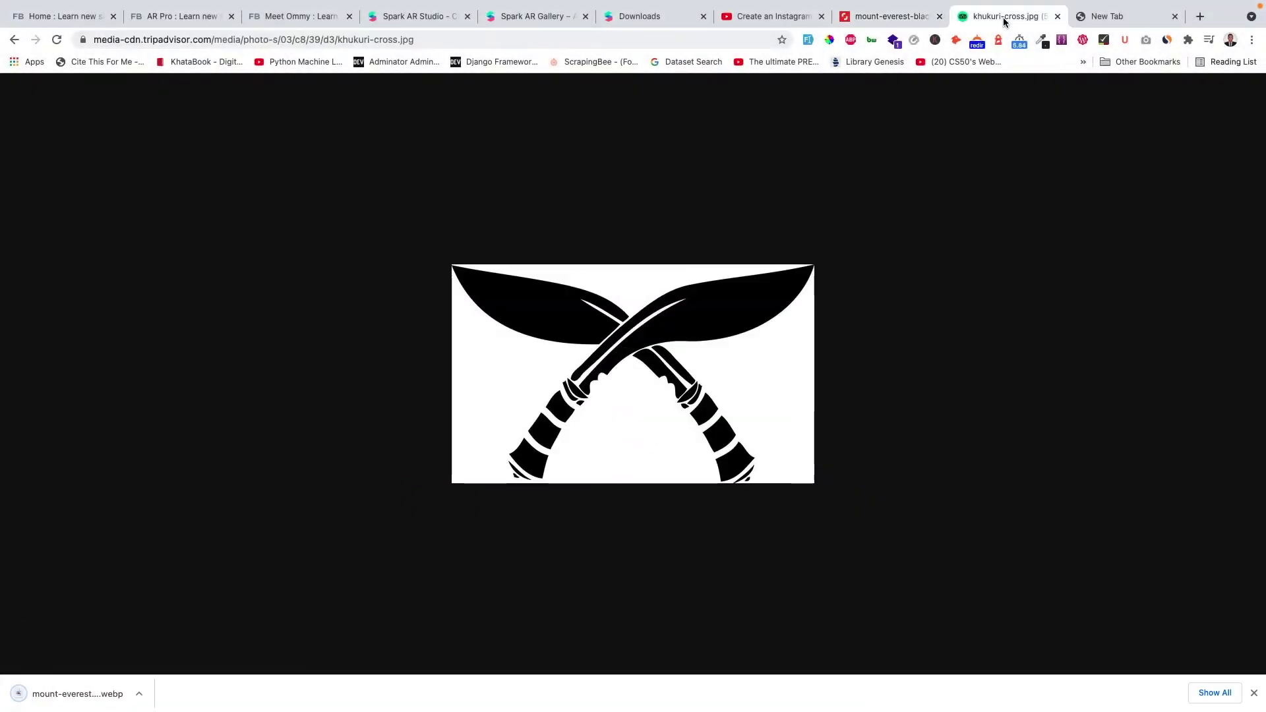
pyautogui.rightClick(661, 326)
pyautogui.click(679, 348)
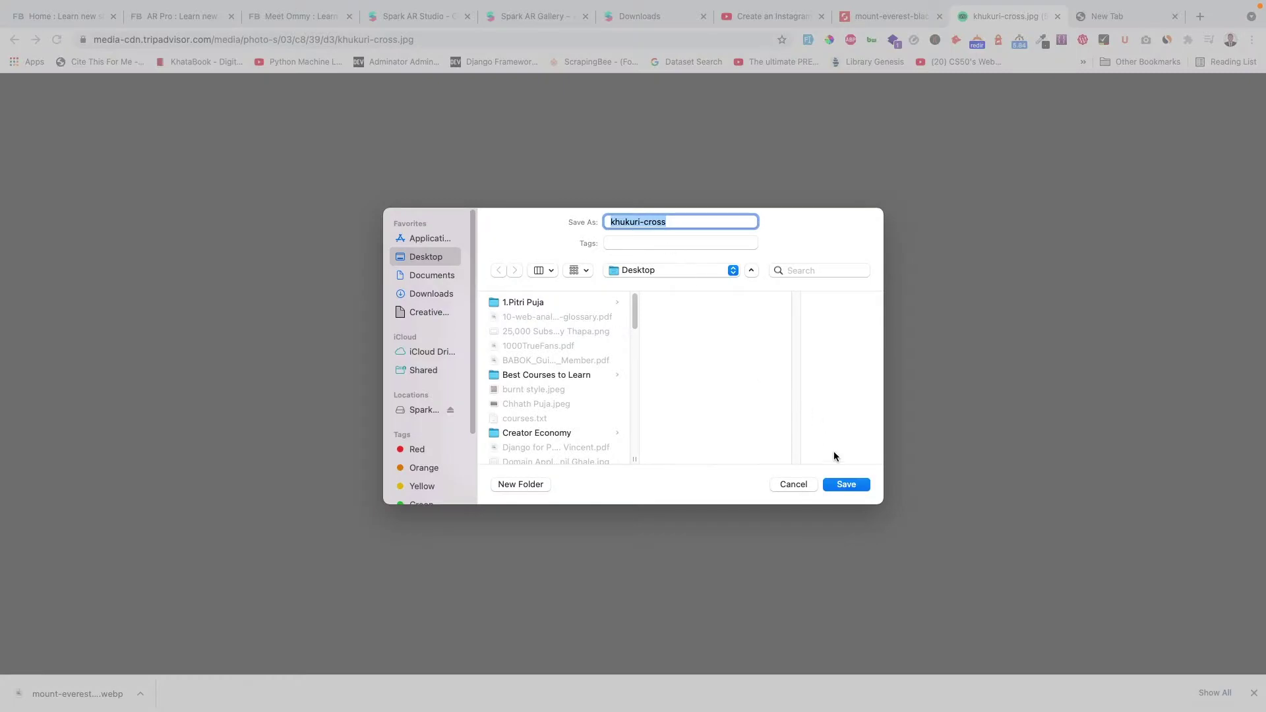
pyautogui.click(850, 484)
pyautogui.click(940, 17)
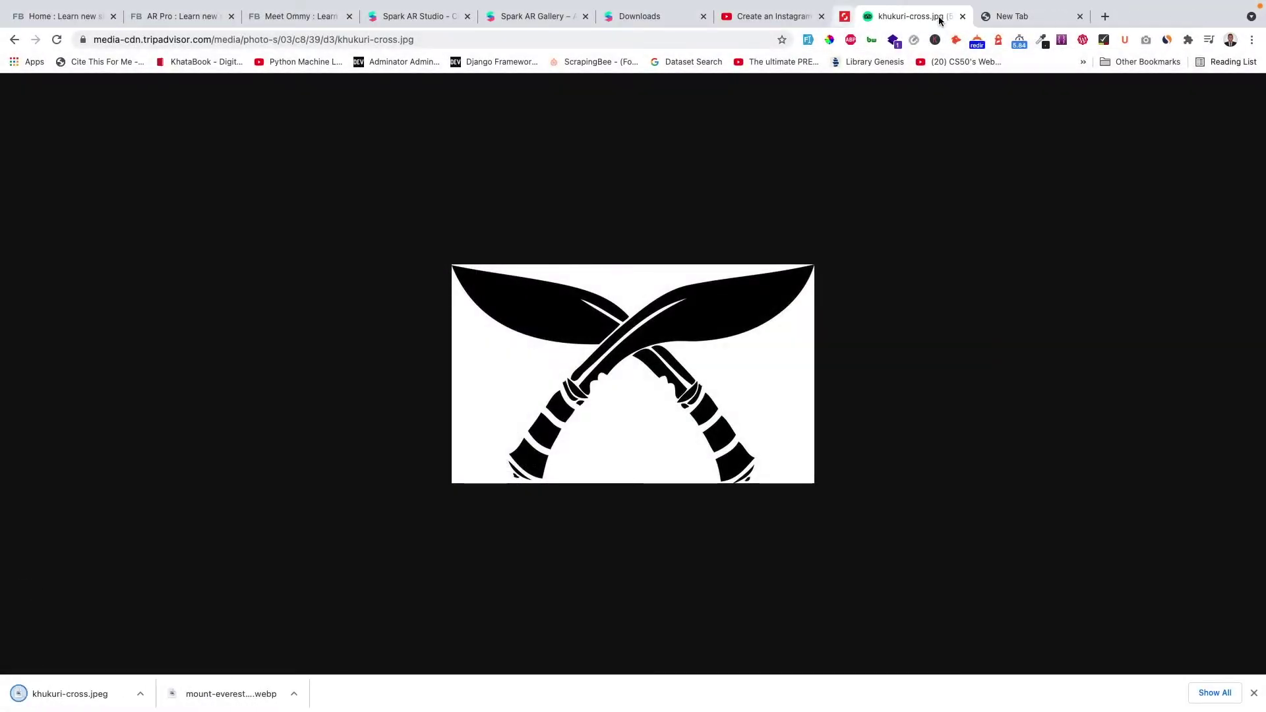
pyautogui.click(940, 17)
pyautogui.click(940, 17)
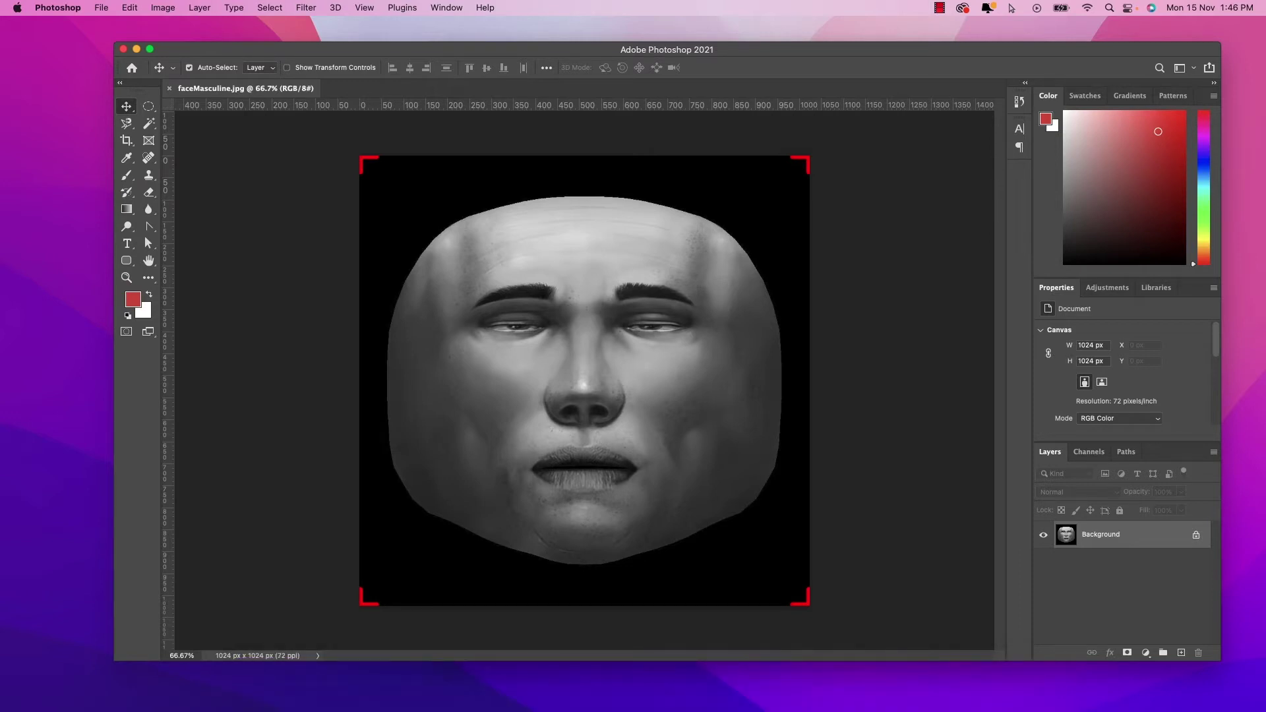
pyautogui.press('super+Tab')
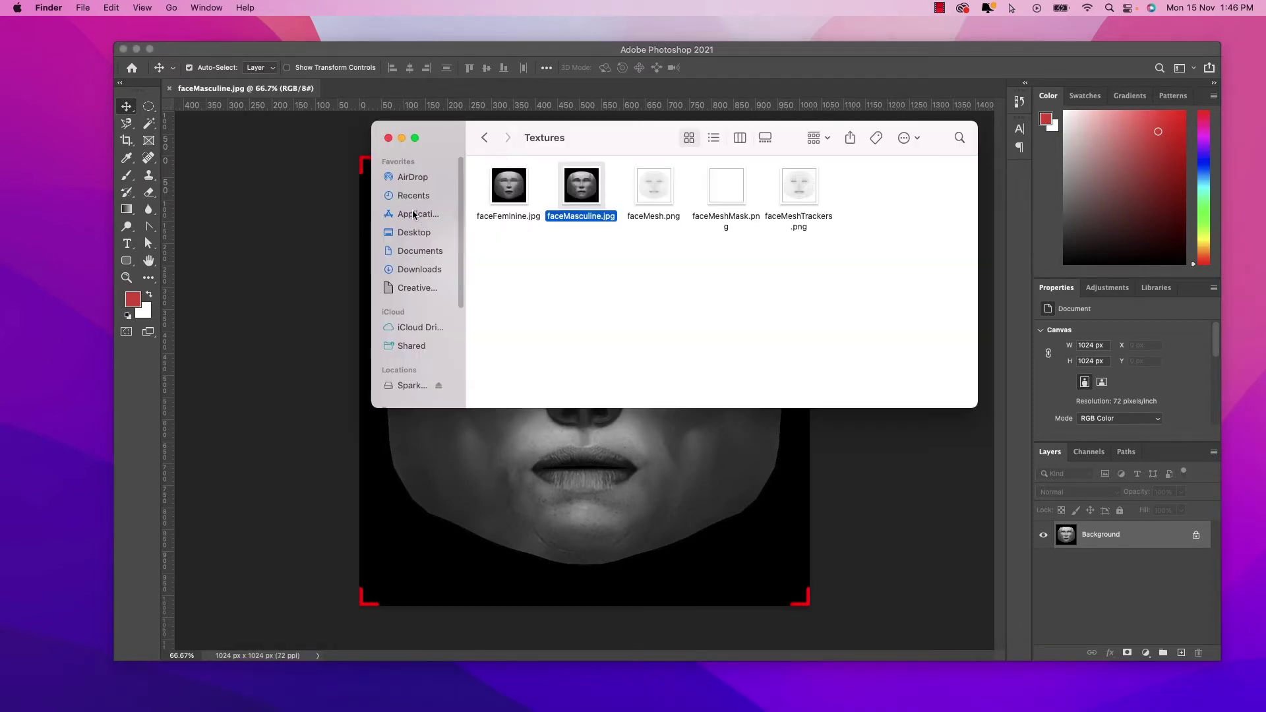
# - Place khukuri-cross.jpeg from the Desktop onto the face texture and nudge it slightly upward
pyautogui.click(416, 234)
pyautogui.moveTo(484, 185); pyautogui.dragTo(625, 217)
pyautogui.moveTo(520, 191); pyautogui.dragTo(540, 518)
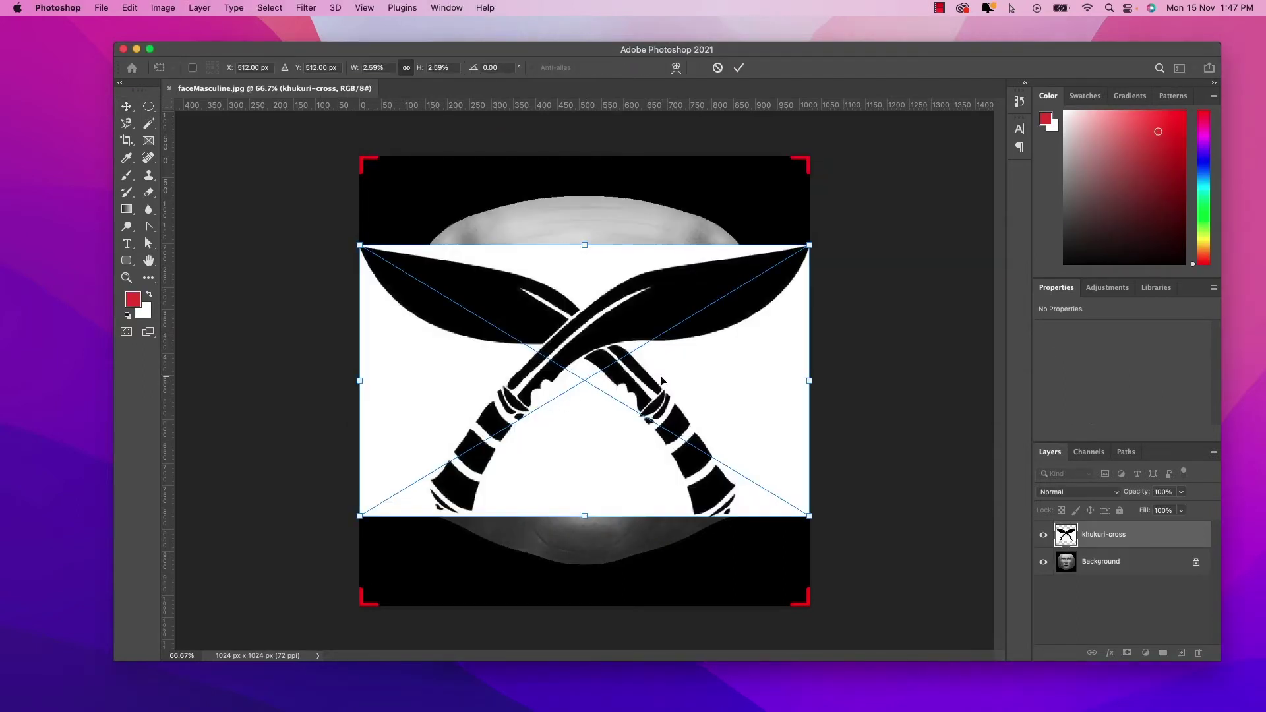
pyautogui.press('Return')
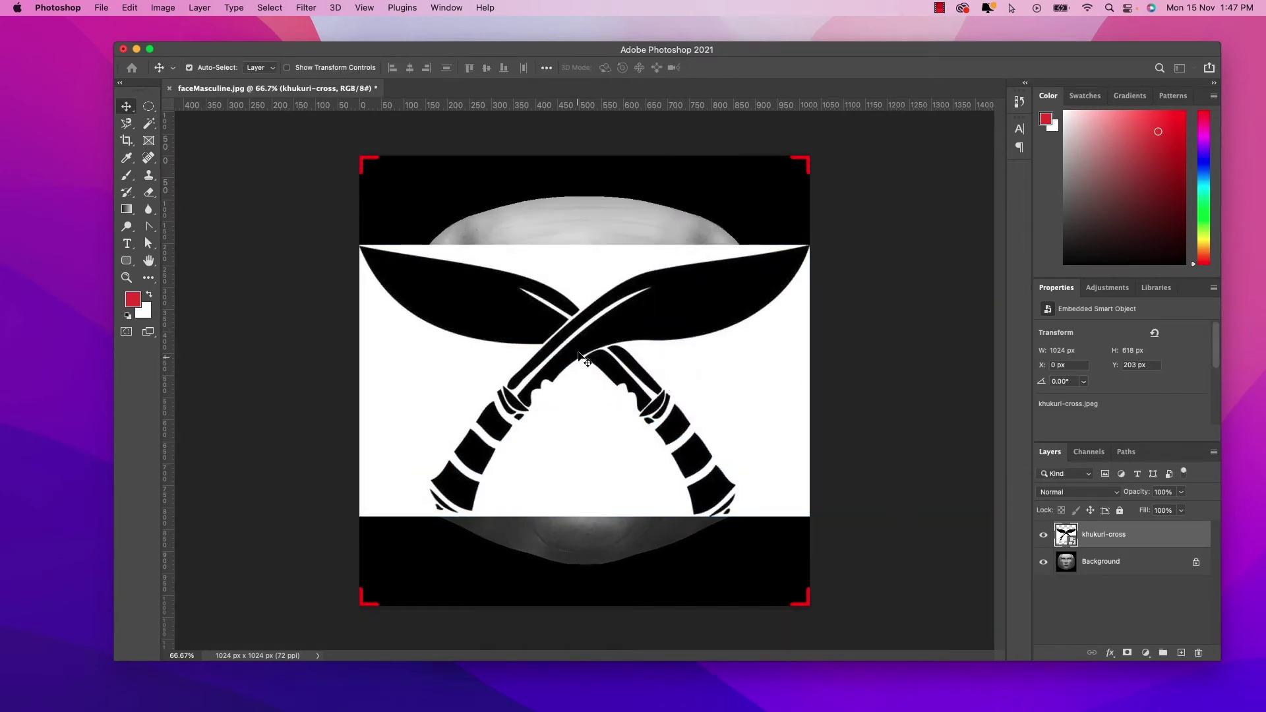
pyautogui.moveTo(604, 337)
pyautogui.mouseDown()
pyautogui.moveTo(604, 417)
pyautogui.moveTo(603, 312)
pyautogui.moveTo(603, 328)
pyautogui.mouseUp()
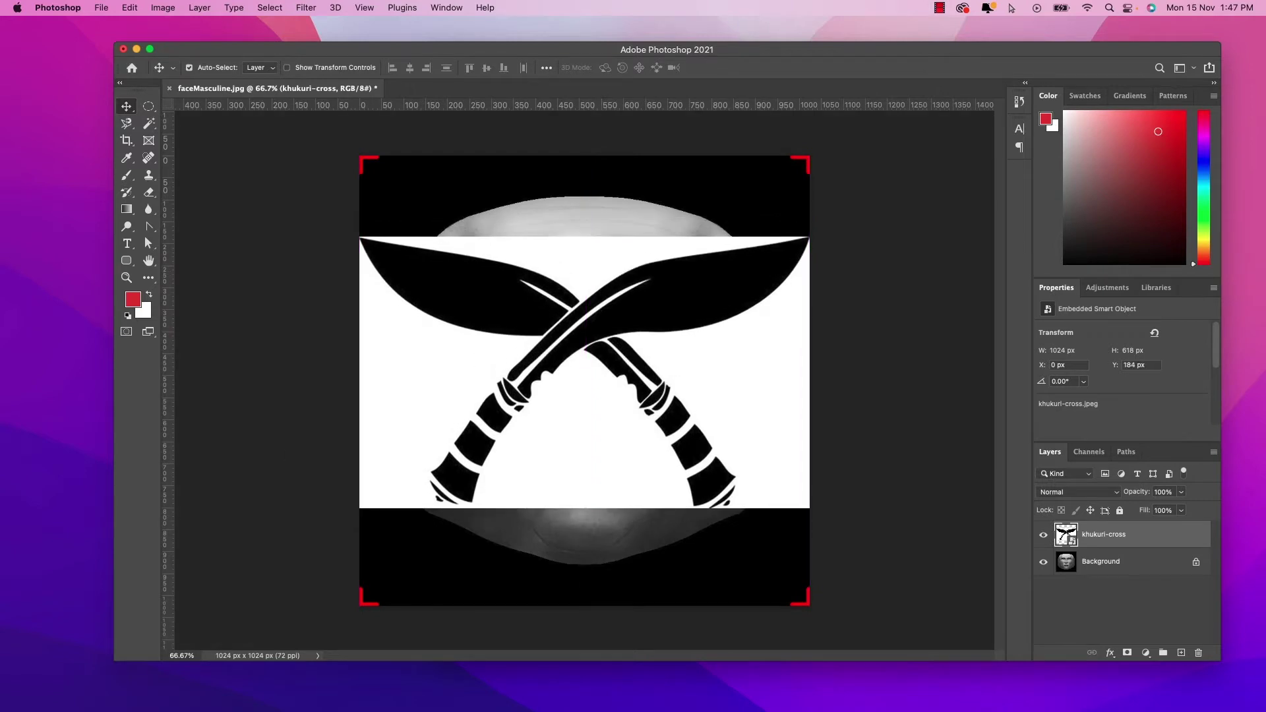
# - Try placing the mount-everest webp, dismiss the could-not-place error, and open it in Preview
pyautogui.press('super+Tab')
pyautogui.click(602, 229)
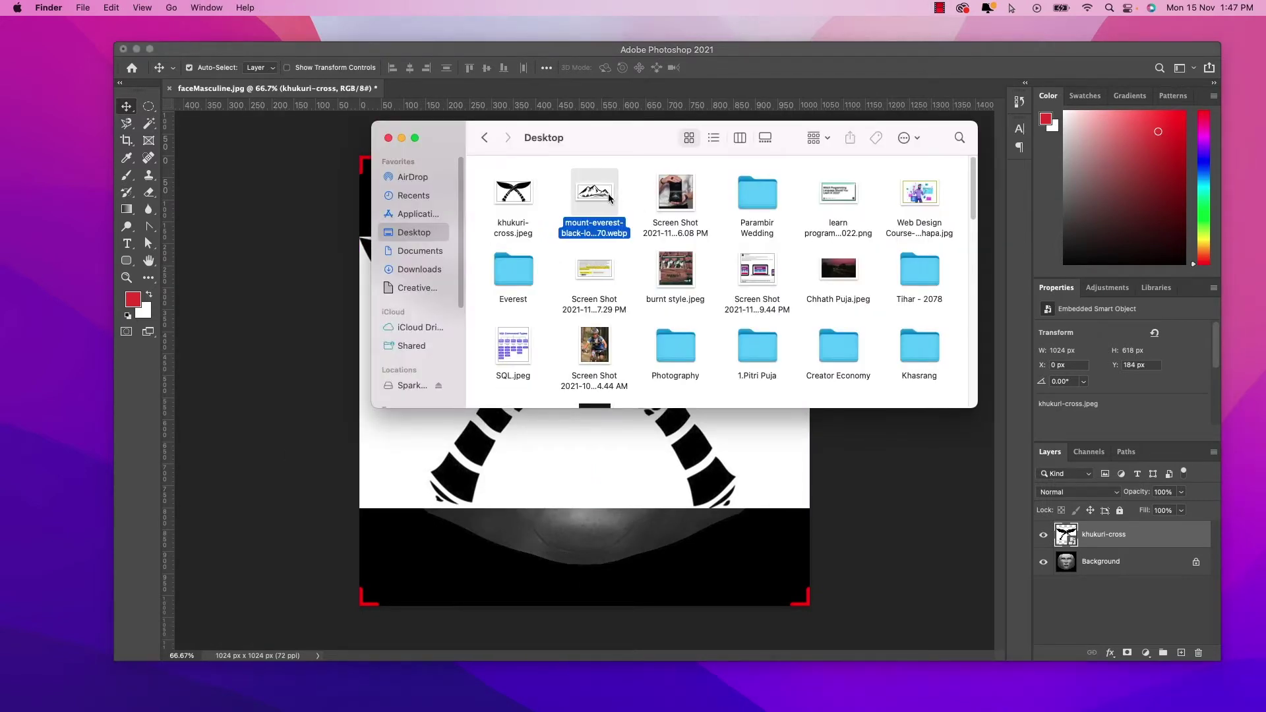
pyautogui.moveTo(599, 193); pyautogui.dragTo(523, 444)
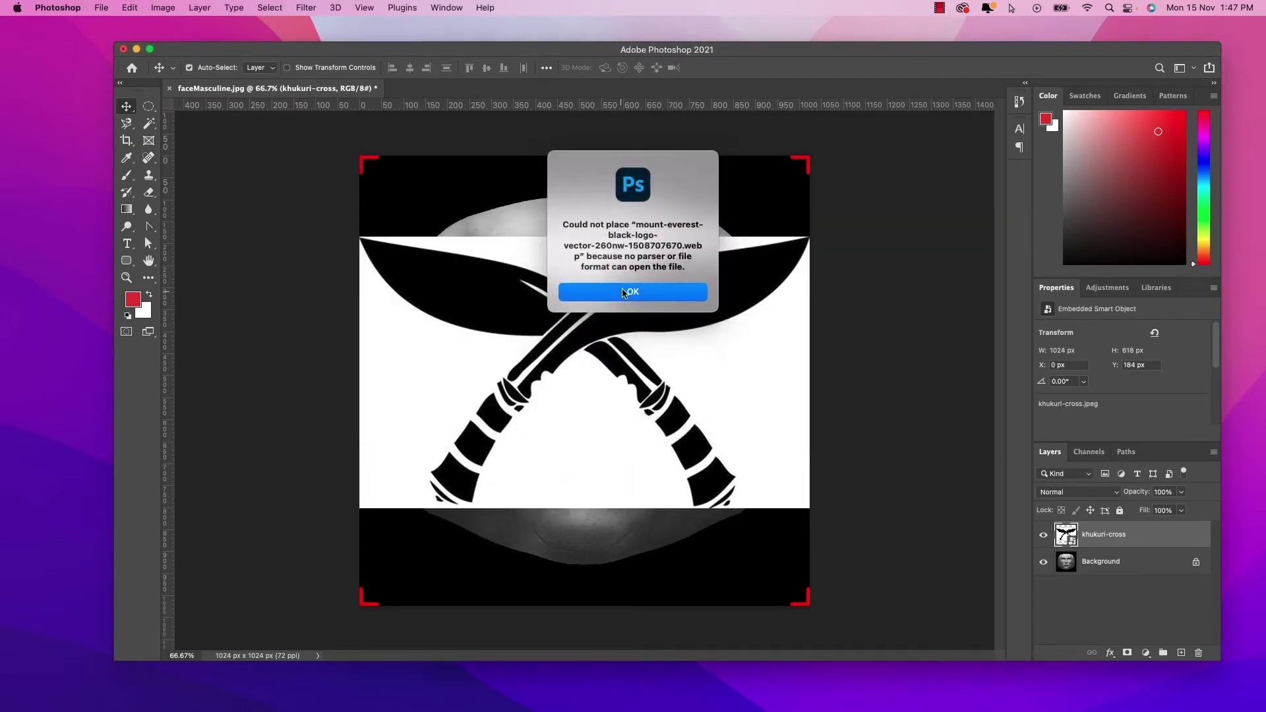
pyautogui.click(624, 292)
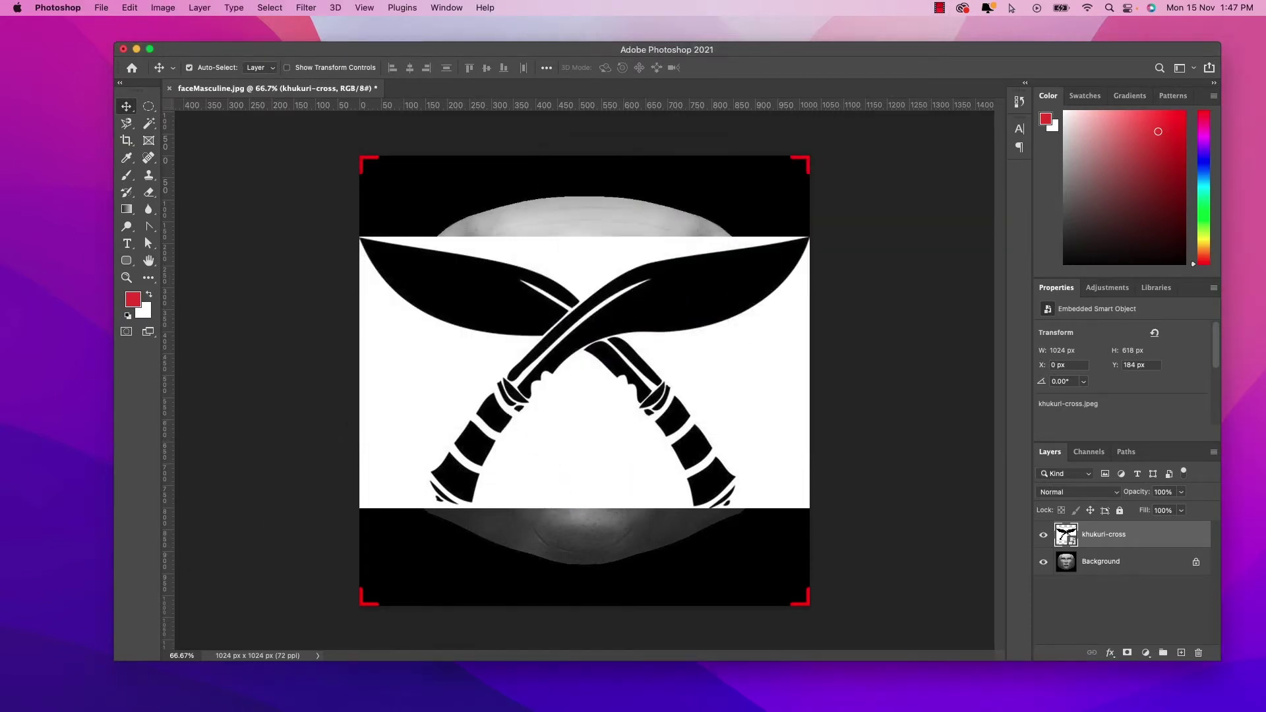
pyautogui.press('super+Tab')
pyautogui.doubleClick(601, 193)
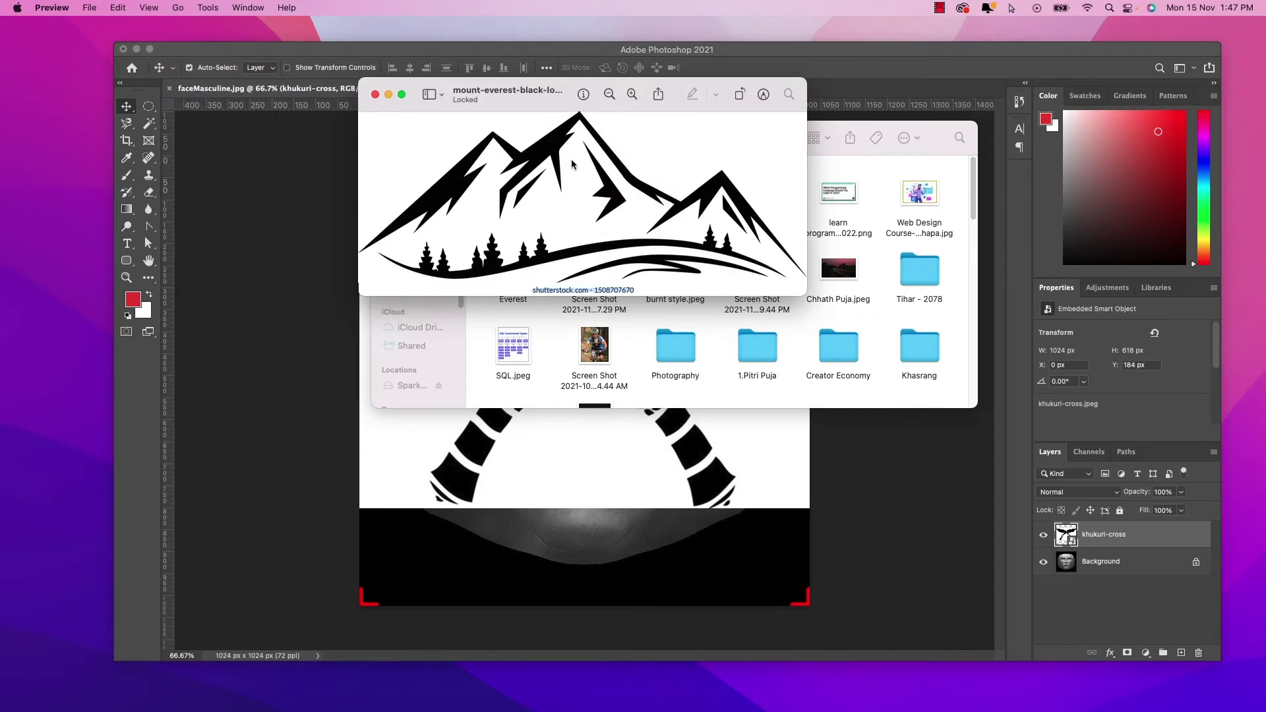
# - Take a screenshot of the mountain logo shown in Preview, then close Preview
pyautogui.click(401, 94)
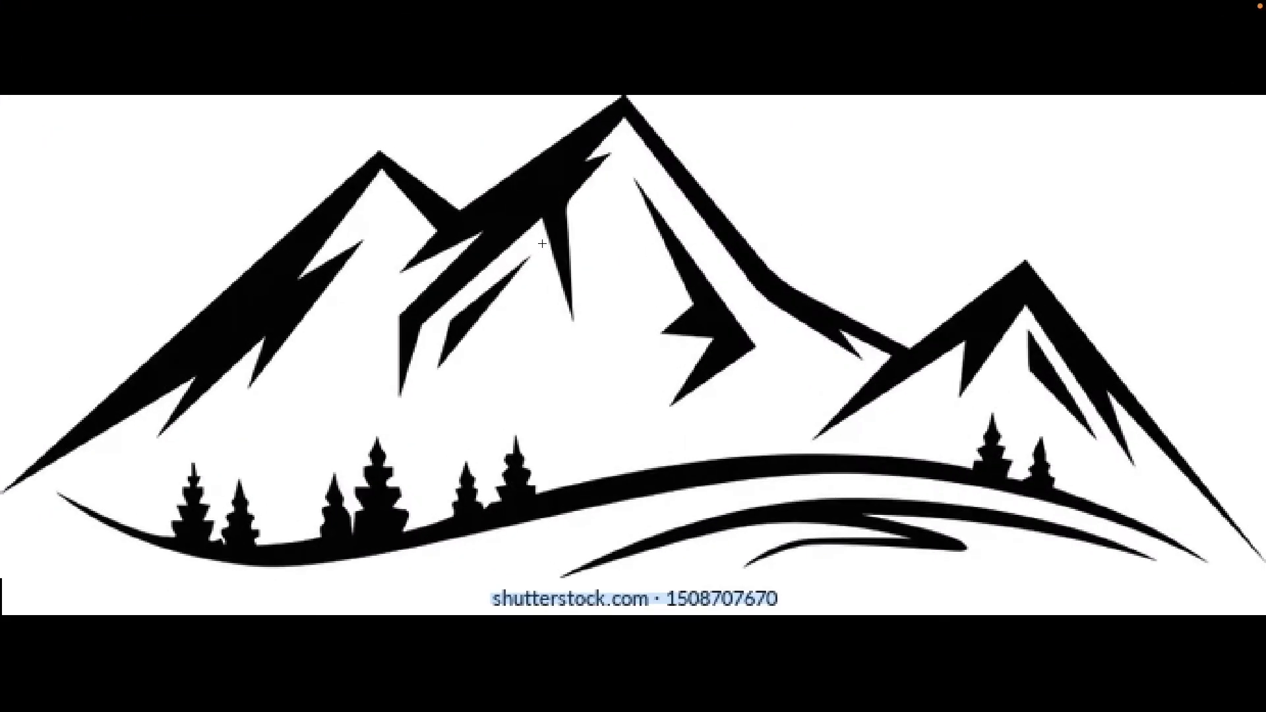
pyautogui.moveTo(279, 8)
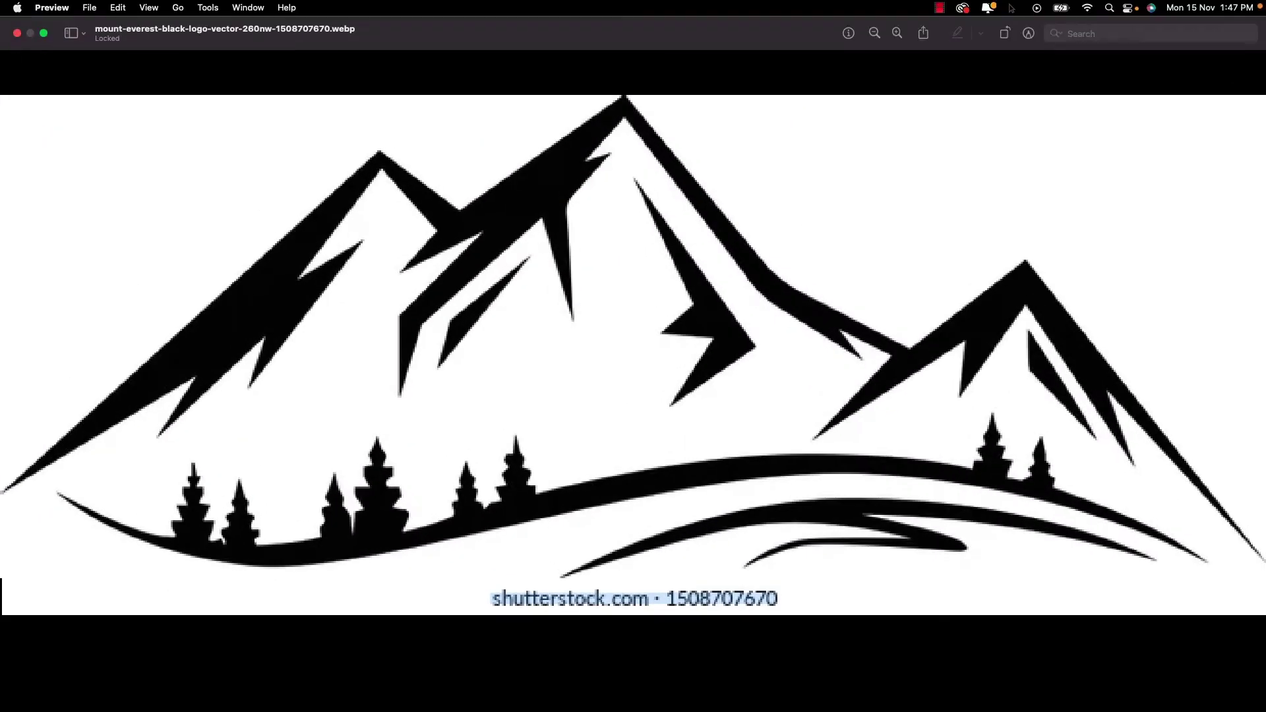
pyautogui.click(44, 33)
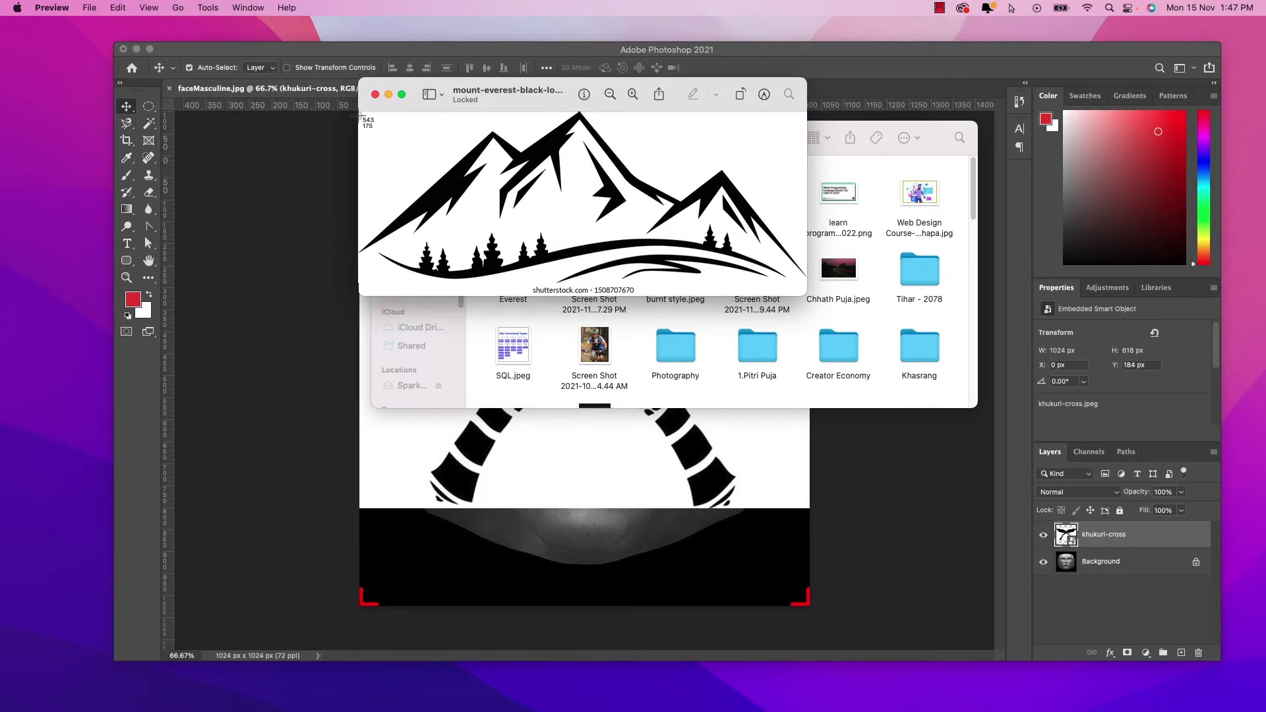
pyautogui.moveTo(359, 113); pyautogui.dragTo(808, 286)
pyautogui.click(375, 95)
# - Drag the new mountain Screen Shot from Finder's Recents onto the Photoshop canvas
pyautogui.click(423, 236)
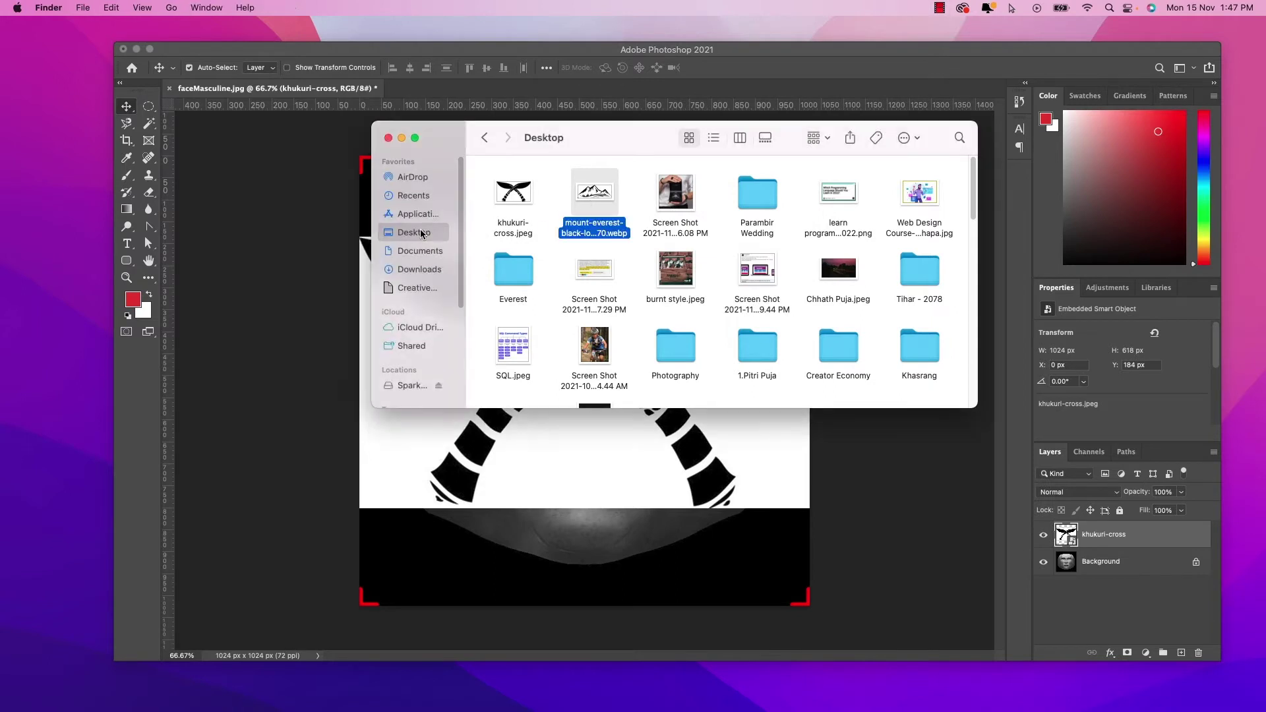
pyautogui.click(414, 196)
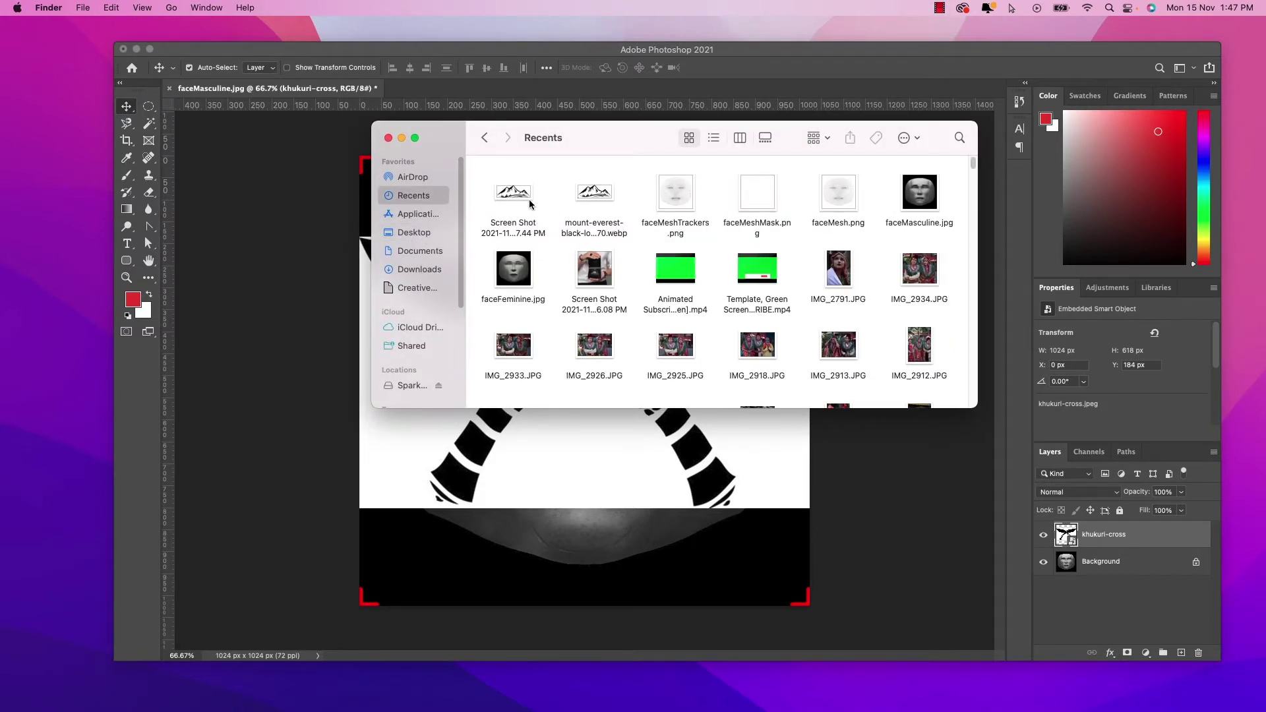
pyautogui.click(529, 199)
pyautogui.moveTo(514, 193); pyautogui.dragTo(569, 427)
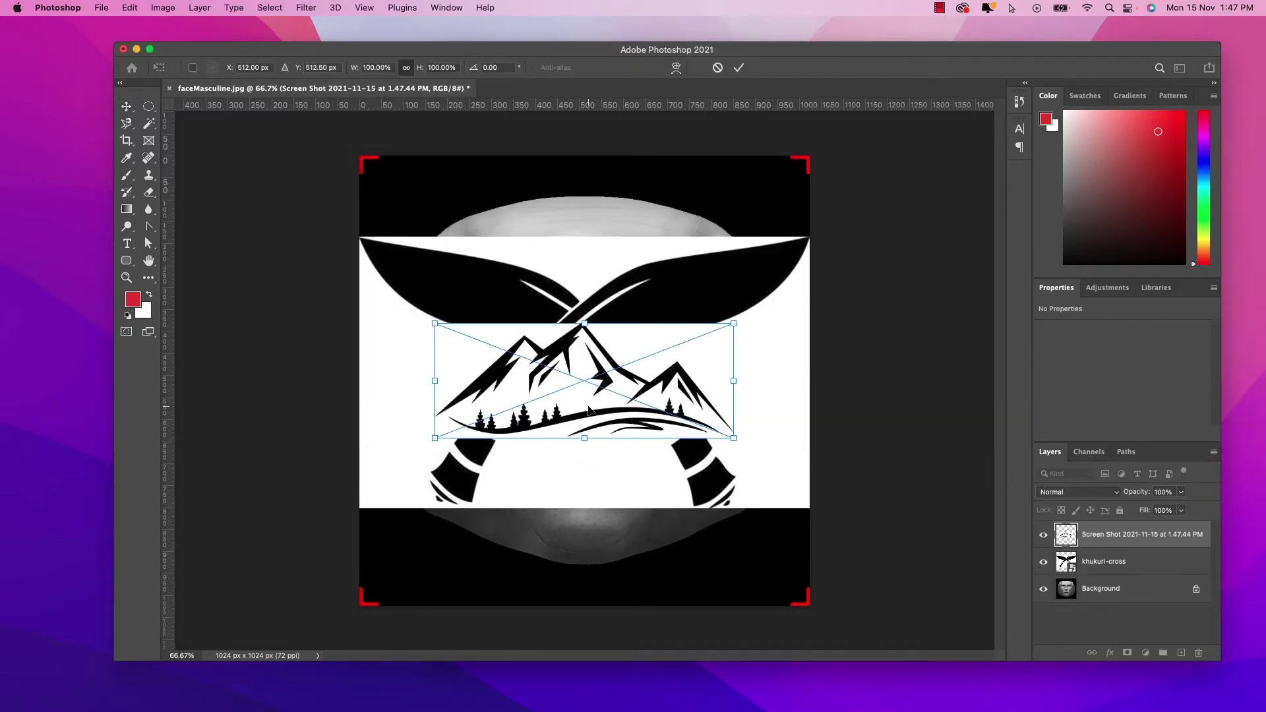
# - Commit the mountain screenshot, rasterize it and khukuri-cross, and hide the screenshot layer
pyautogui.press('Return')
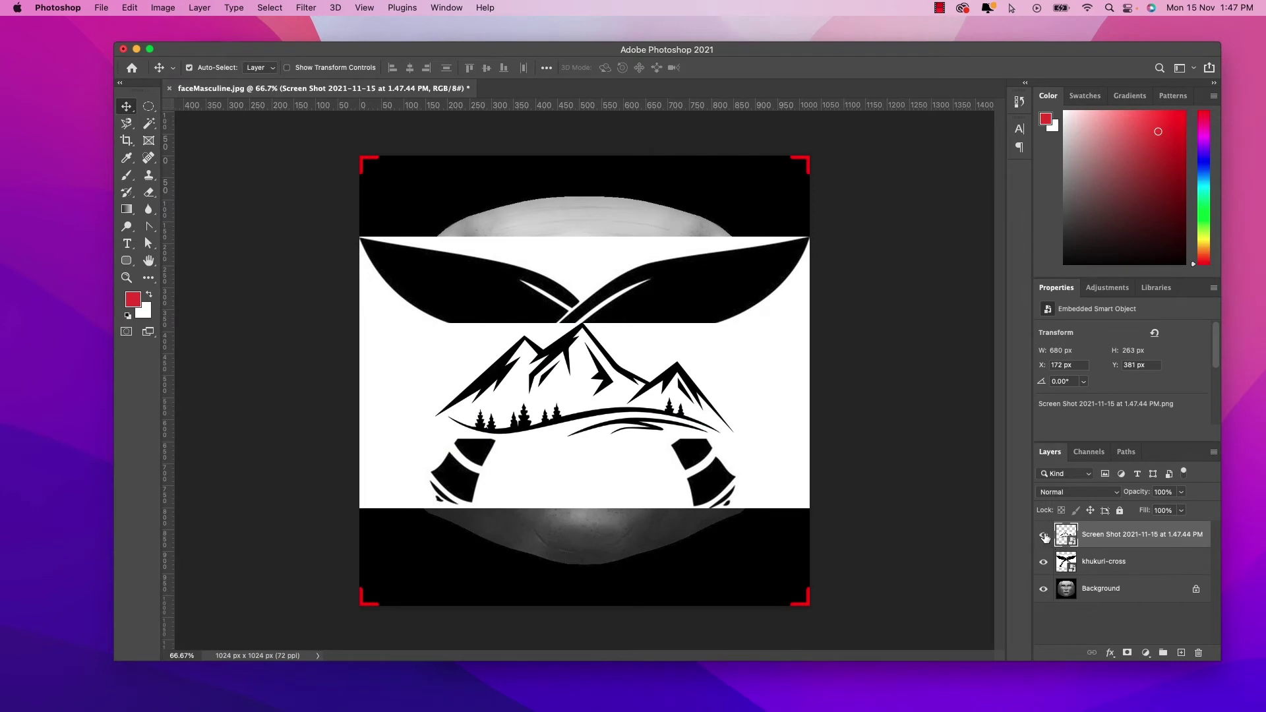
pyautogui.click(1130, 564)
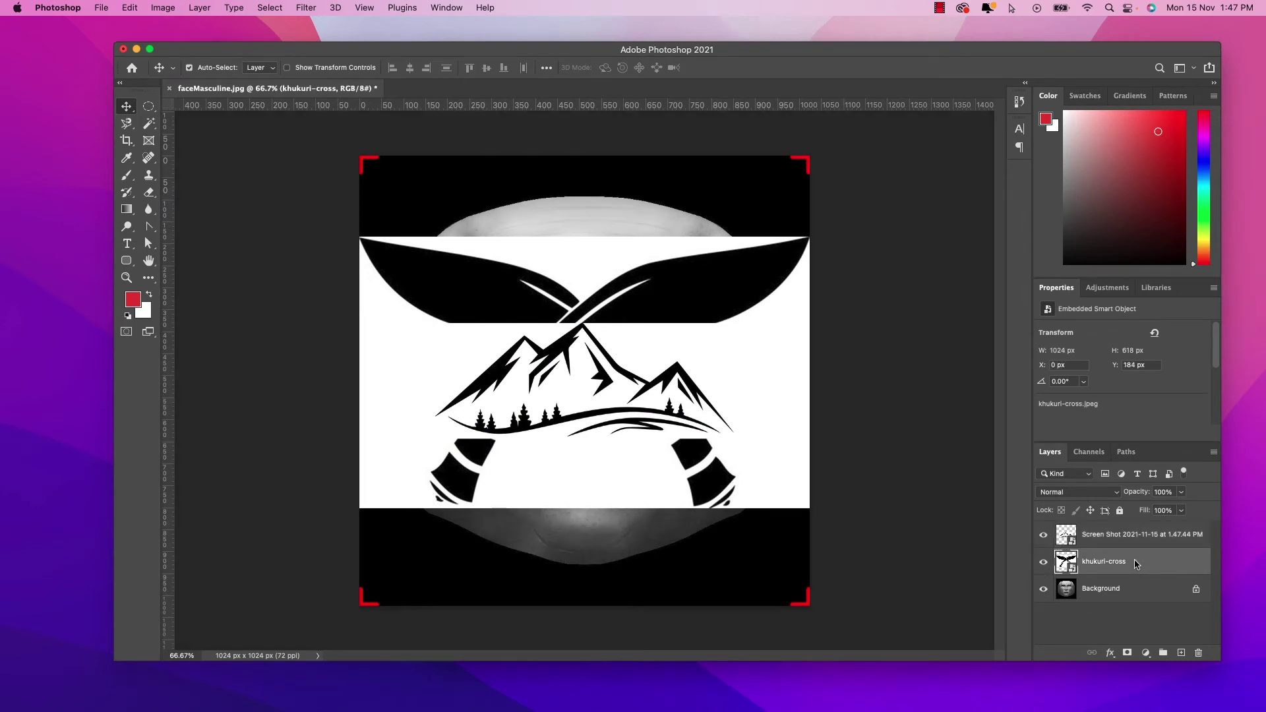
pyautogui.rightClick(1134, 565)
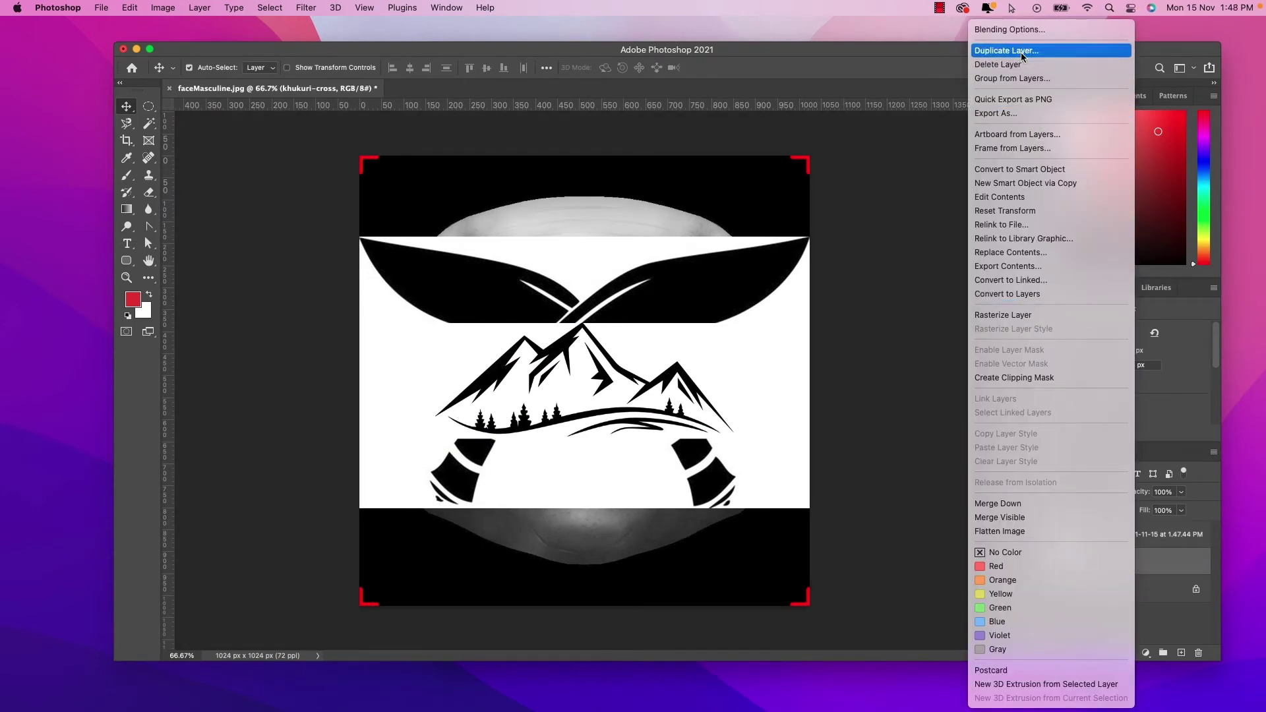
pyautogui.click(1021, 315)
pyautogui.rightClick(1135, 538)
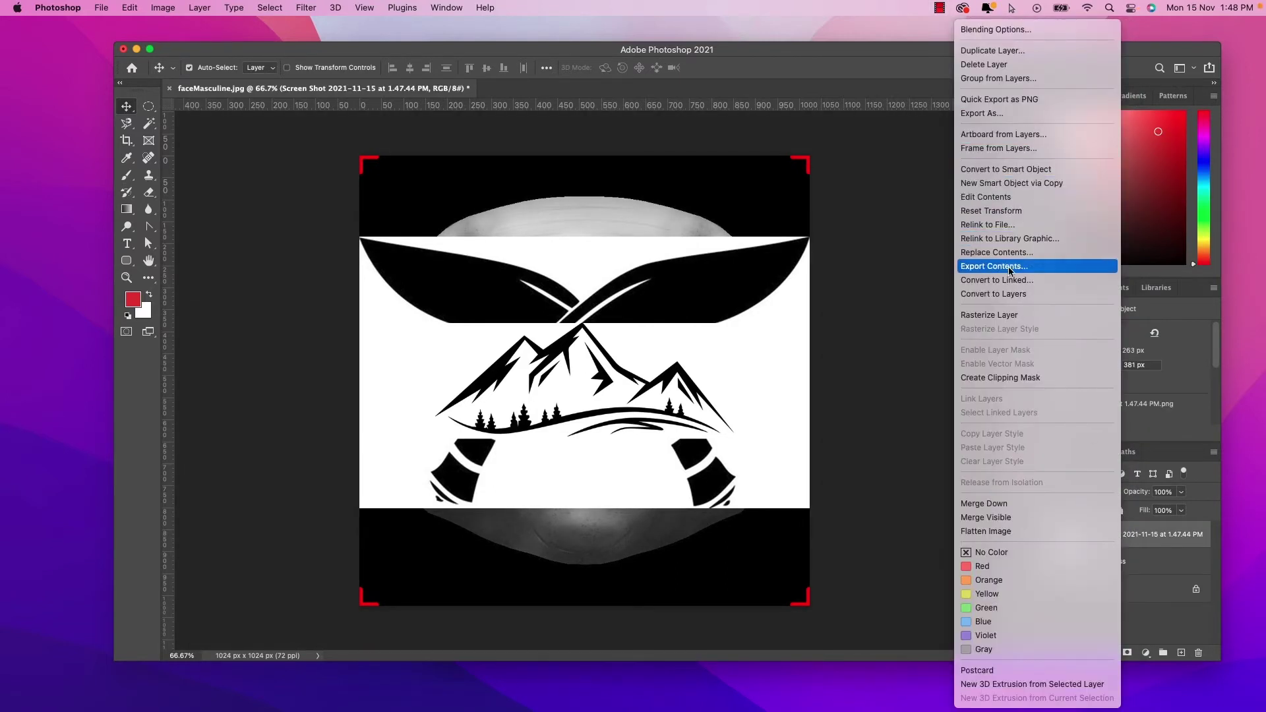
pyautogui.click(1011, 316)
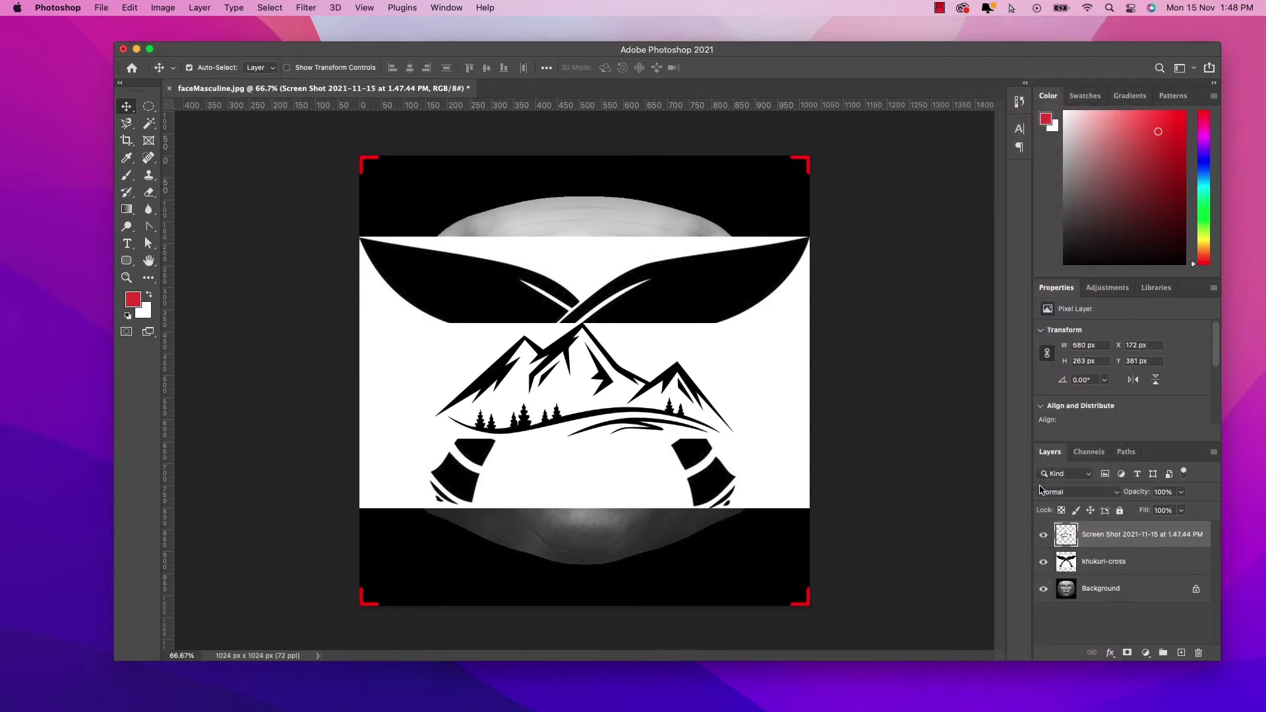
pyautogui.click(1043, 536)
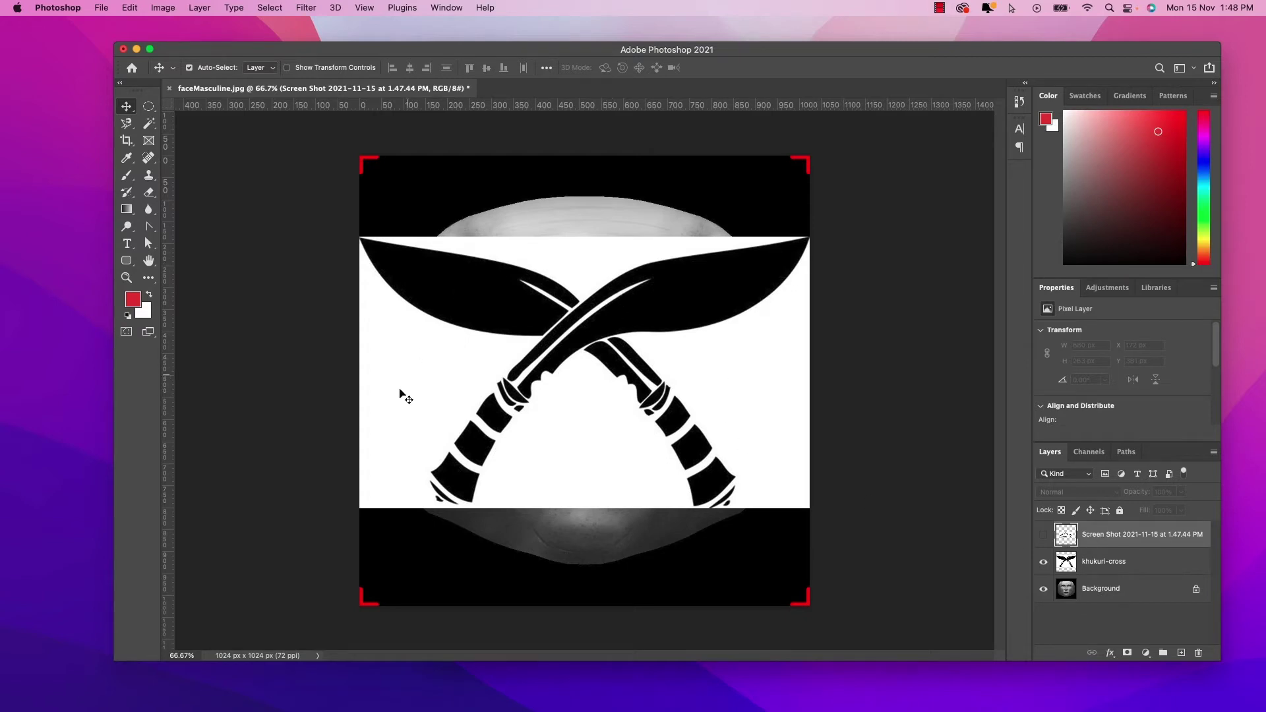
# - Delete the khukuri-cross image's white background with the Magic Wand, then hide that layer
pyautogui.press('w')
pyautogui.click(588, 266)
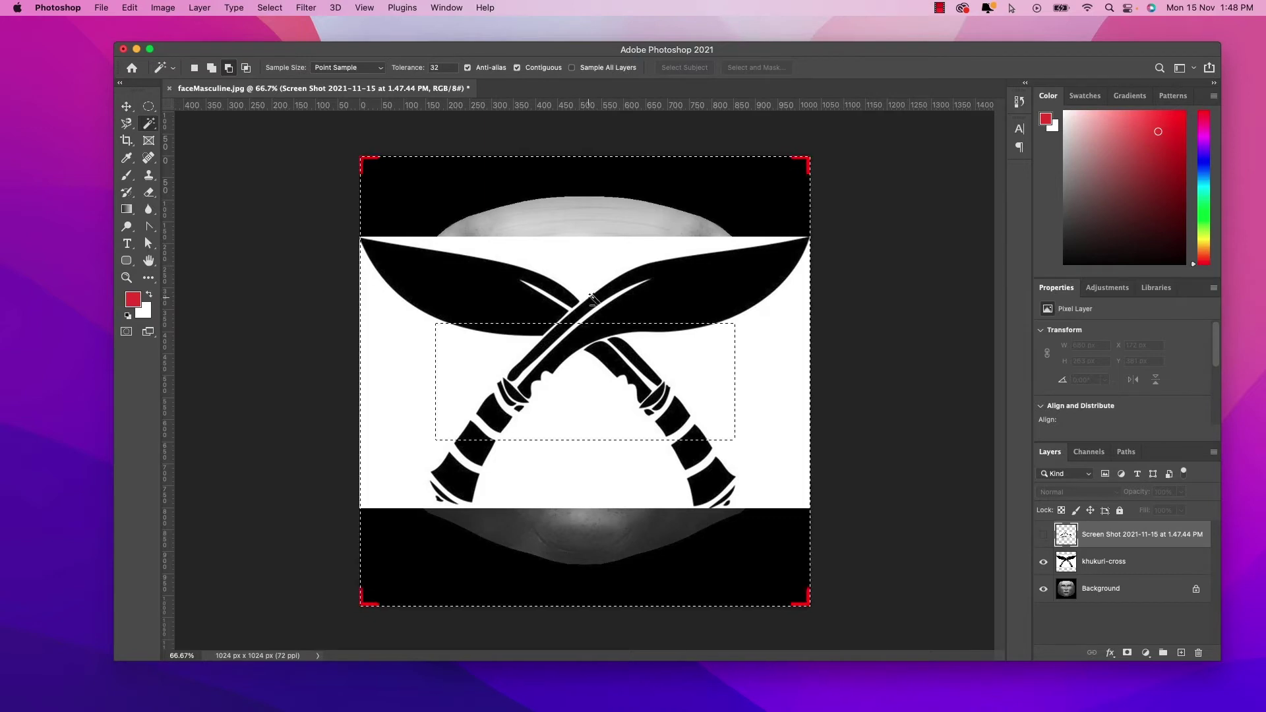
pyautogui.press('super+d')
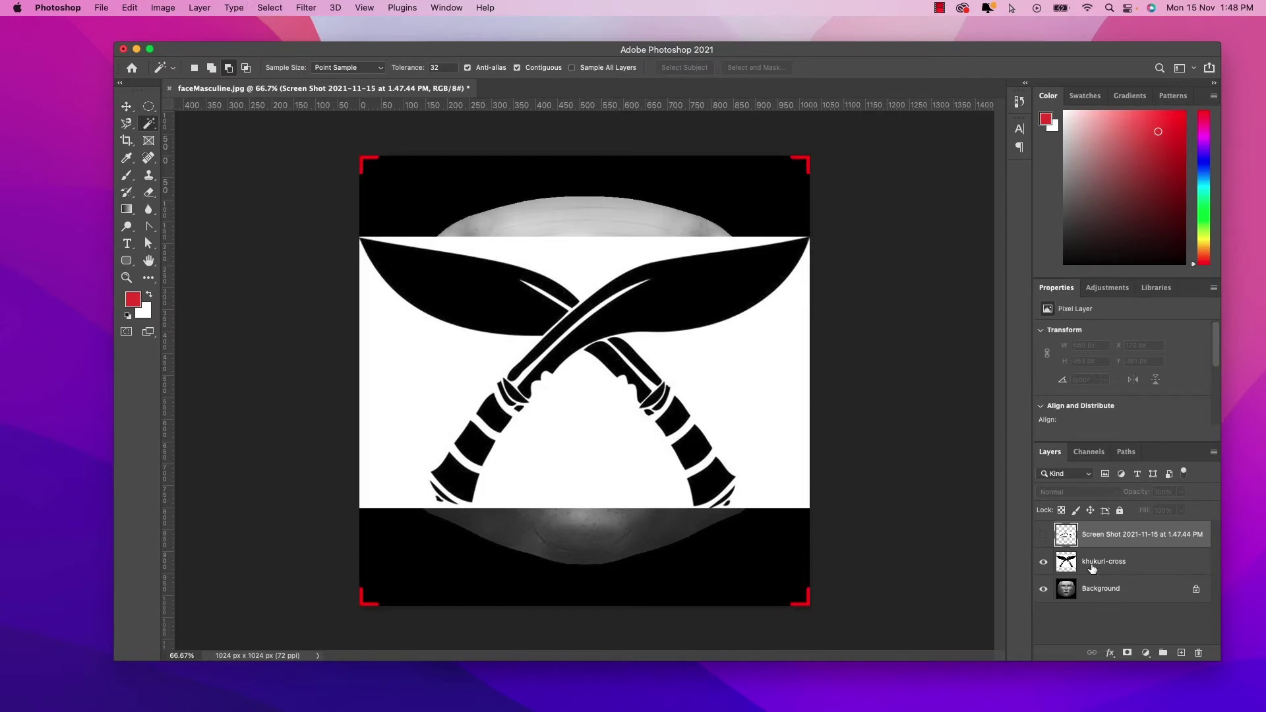
pyautogui.click(1093, 568)
pyautogui.click(754, 368)
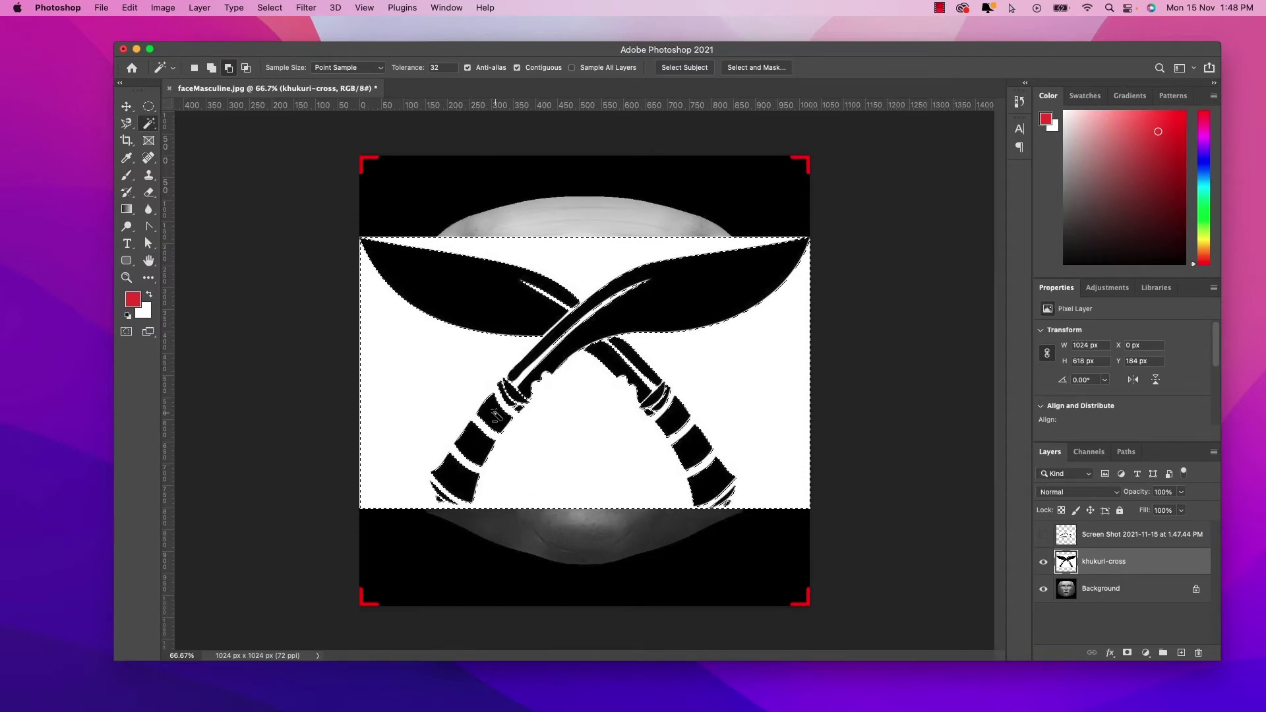
pyautogui.press('BackSpace')
pyautogui.press('super+d')
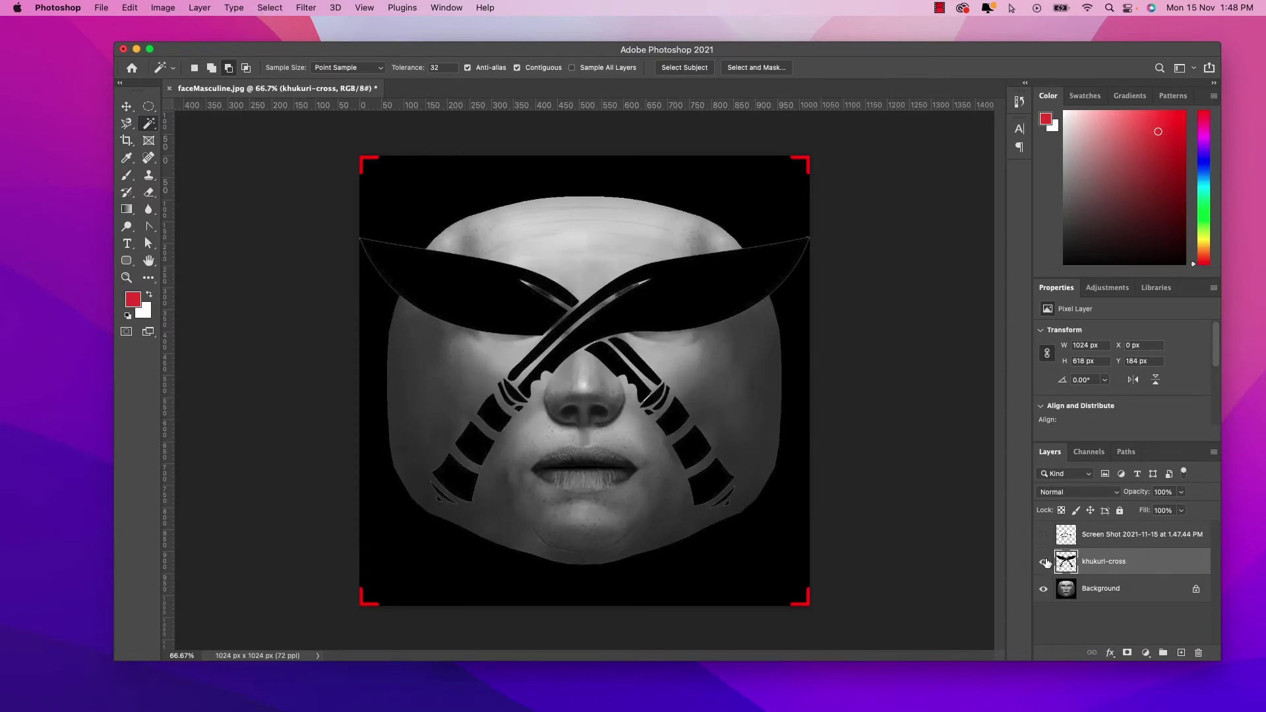
pyautogui.click(1044, 562)
# - Show the mountain layer and delete its white background using Add to selection
pyautogui.click(1043, 536)
pyautogui.click(620, 342)
pyautogui.press('super+d')
pyautogui.click(1082, 539)
pyautogui.click(670, 352)
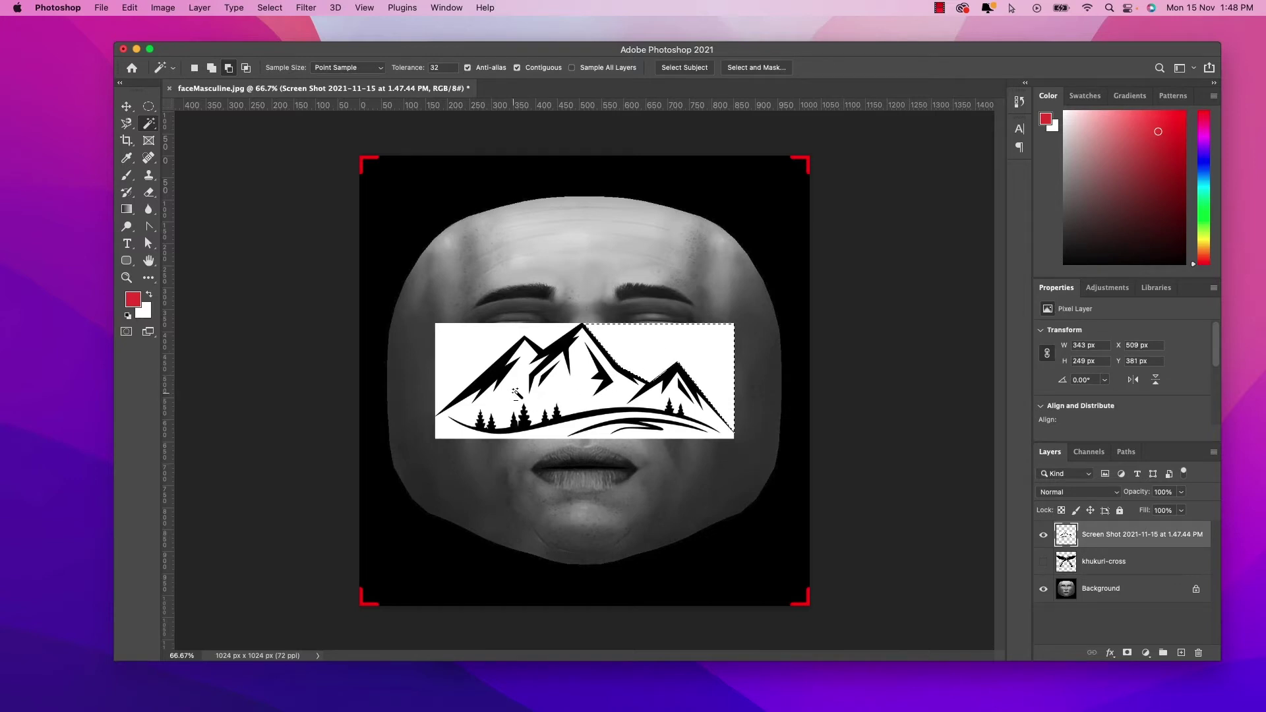
pyautogui.click(212, 68)
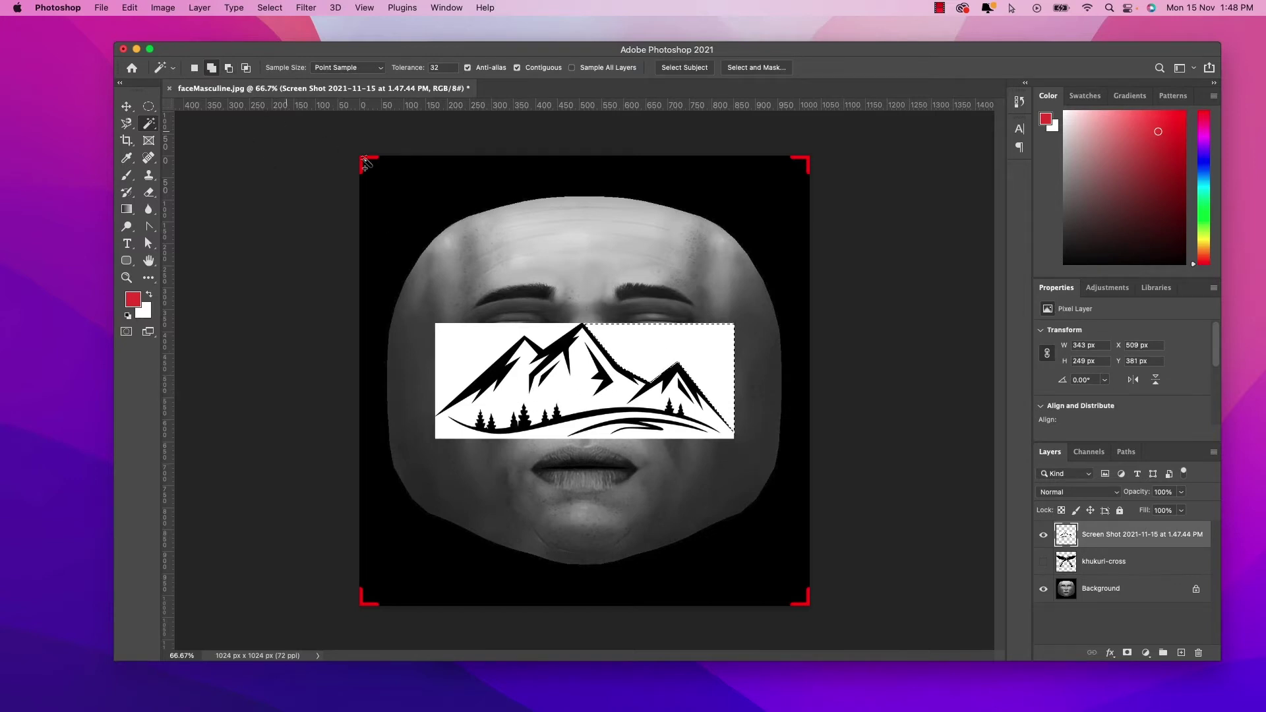
pyautogui.click(558, 349)
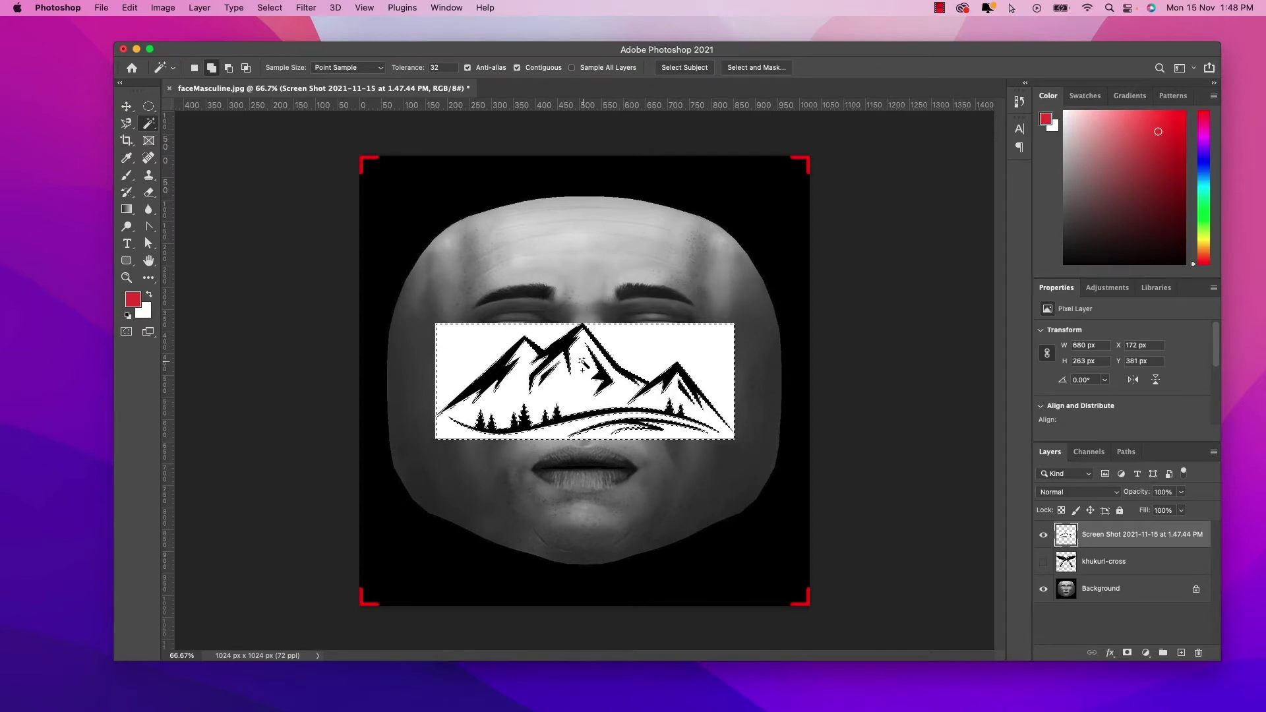
pyautogui.press('Delete')
pyautogui.press('super+d')
pyautogui.click(126, 106)
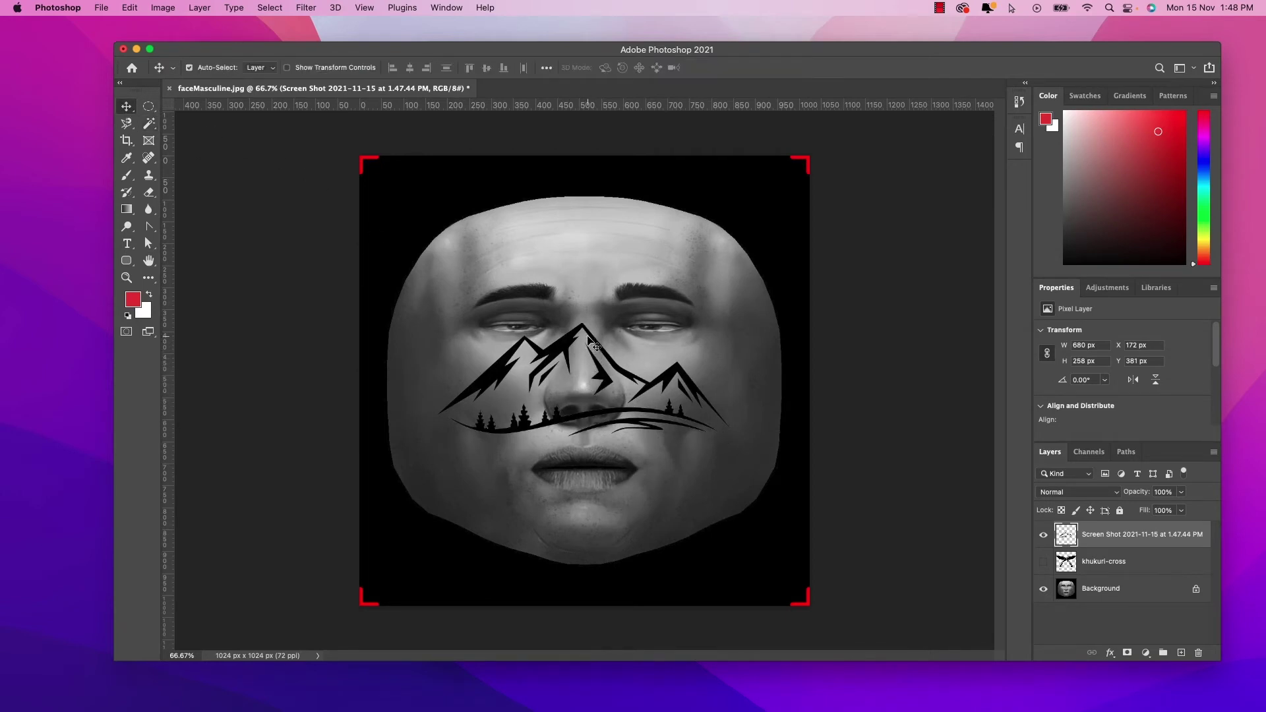
# - Shrink the mountain logo to about 197 × 89 px, tilt it about 9°, and place it above the right eyebrow
pyautogui.moveTo(581, 334); pyautogui.dragTo(660, 232)
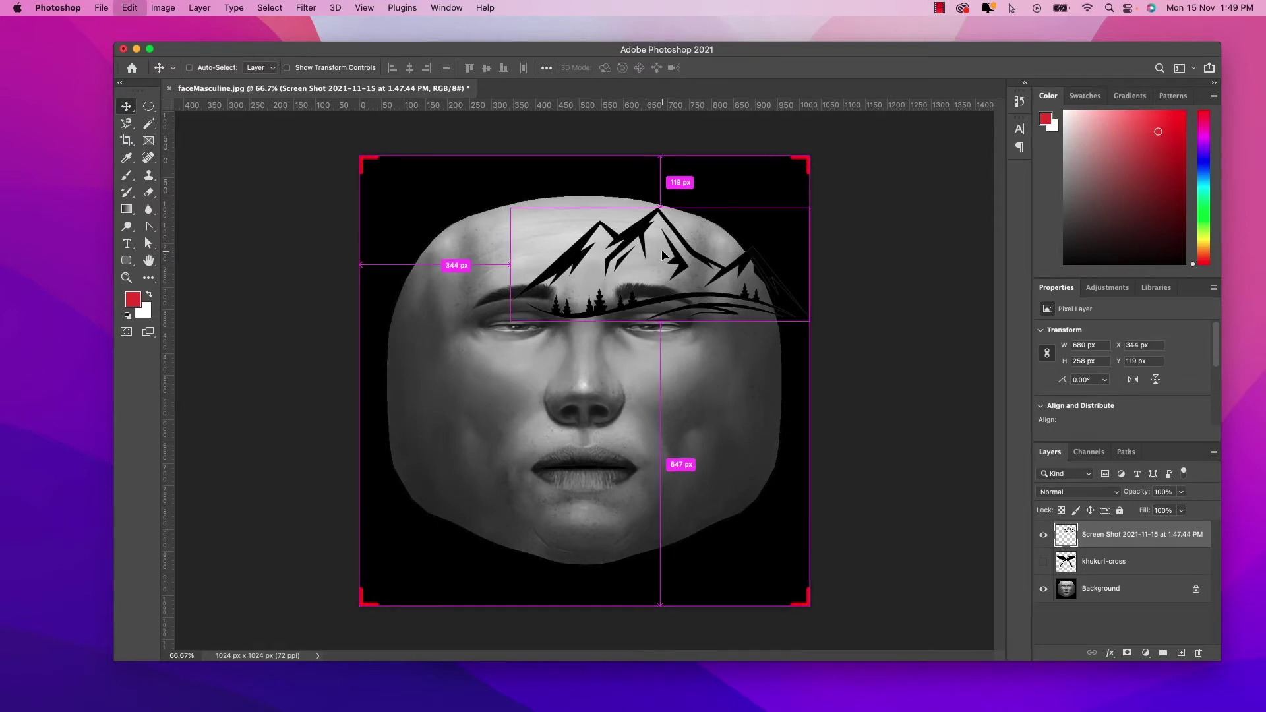
pyautogui.press('super+t')
pyautogui.moveTo(810, 209); pyautogui.dragTo(692, 251)
pyautogui.moveTo(600, 303); pyautogui.dragTo(657, 256)
pyautogui.moveTo(750, 215); pyautogui.dragTo(730, 233)
pyautogui.moveTo(656, 255); pyautogui.dragTo(668, 255)
pyautogui.moveTo(588, 226); pyautogui.dragTo(726, 249)
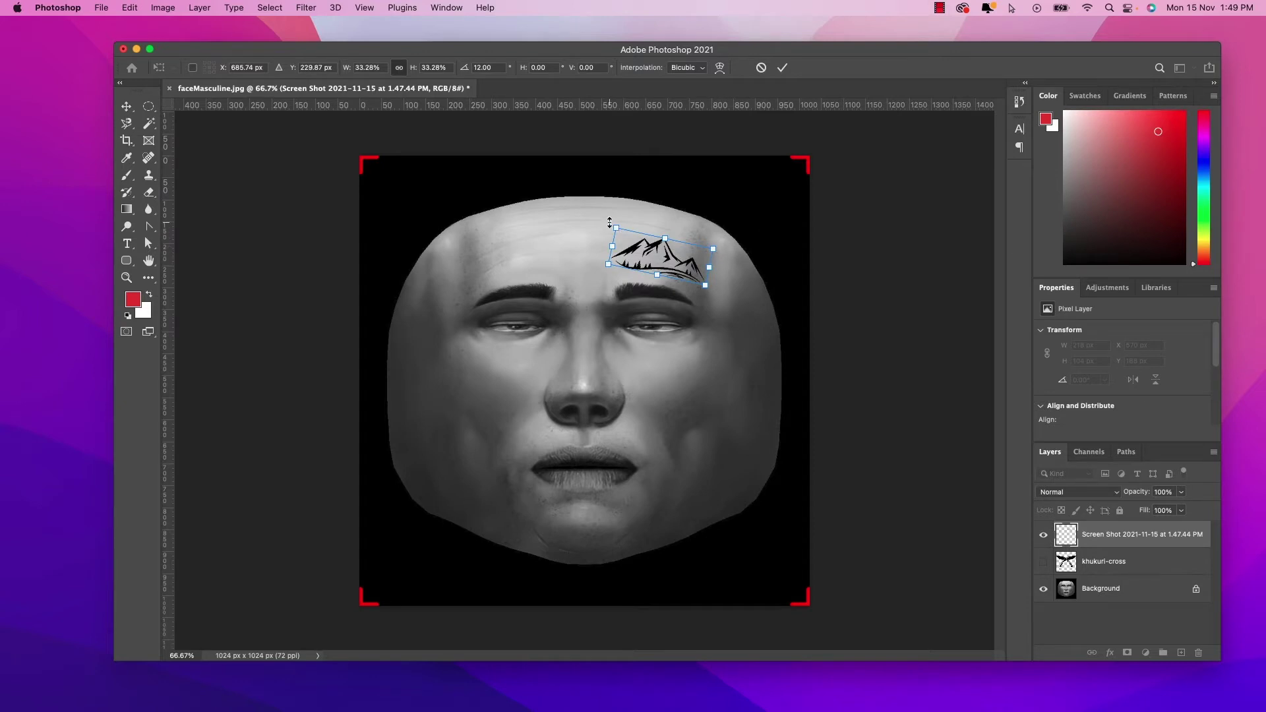
pyautogui.moveTo(614, 220); pyautogui.dragTo(611, 224)
pyautogui.moveTo(684, 258); pyautogui.dragTo(703, 255)
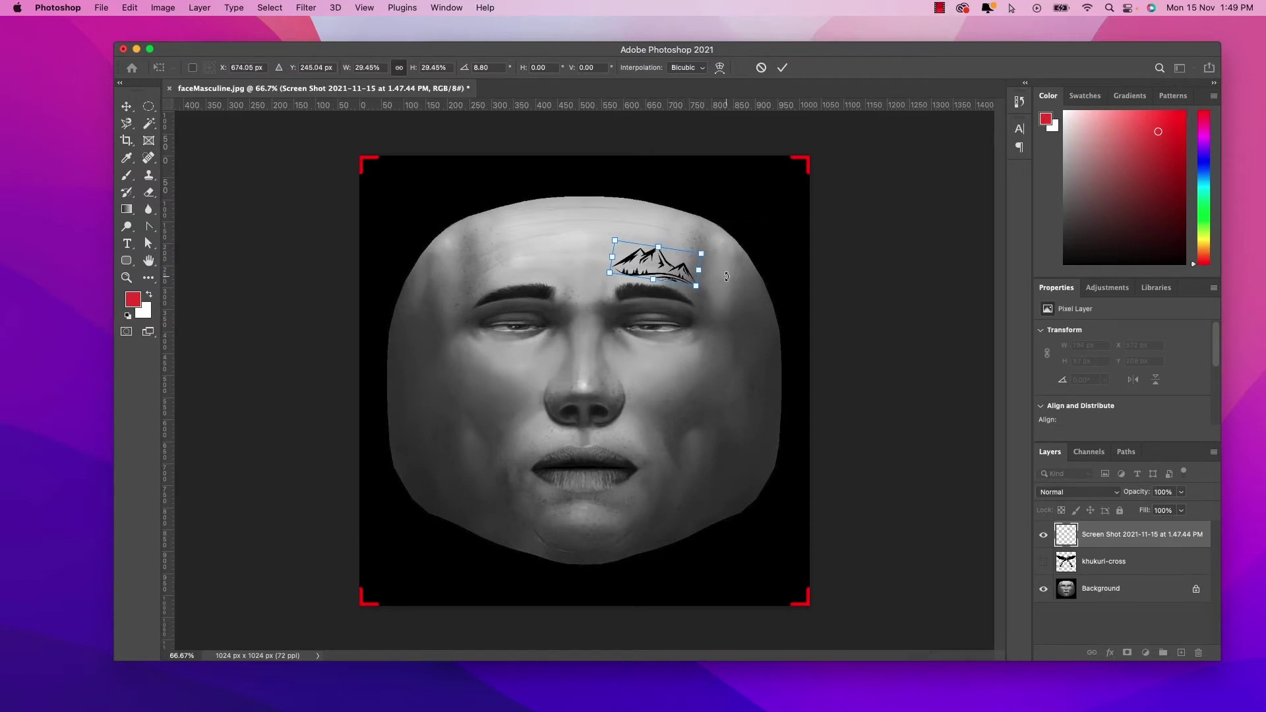
pyautogui.press('Return')
pyautogui.moveTo(671, 266); pyautogui.dragTo(663, 265)
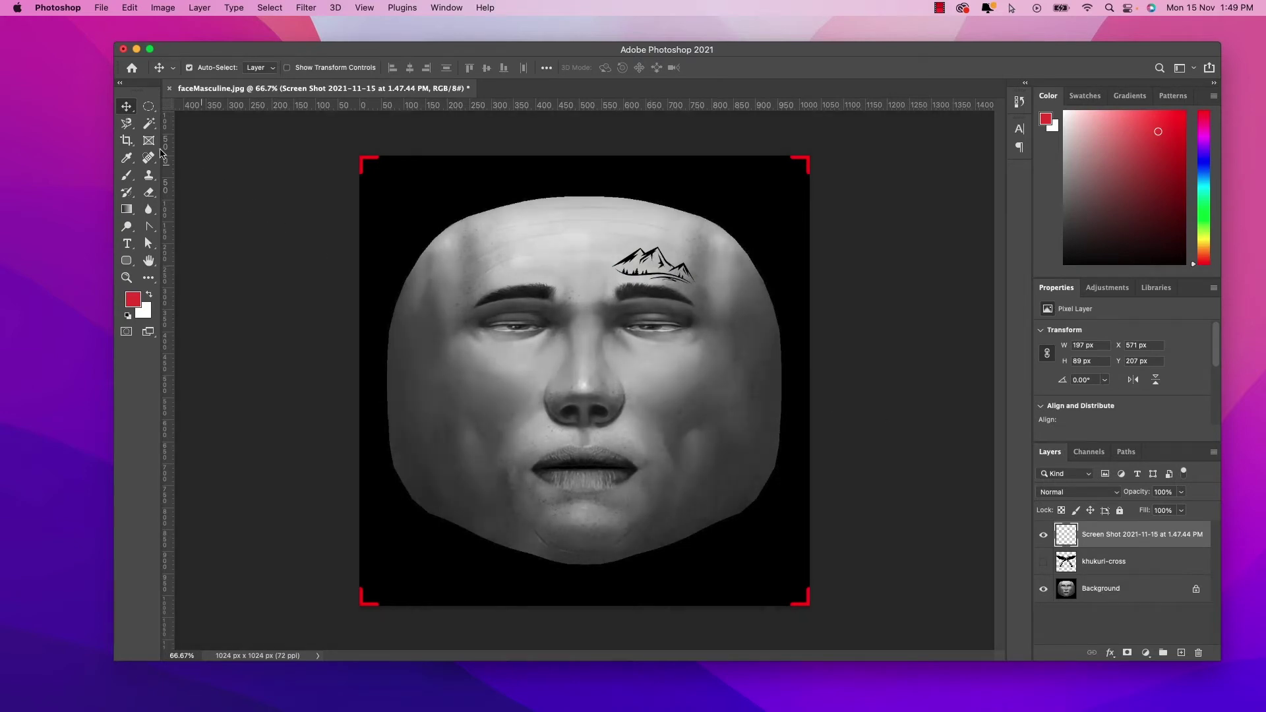
pyautogui.moveTo(655, 264); pyautogui.dragTo(651, 257)
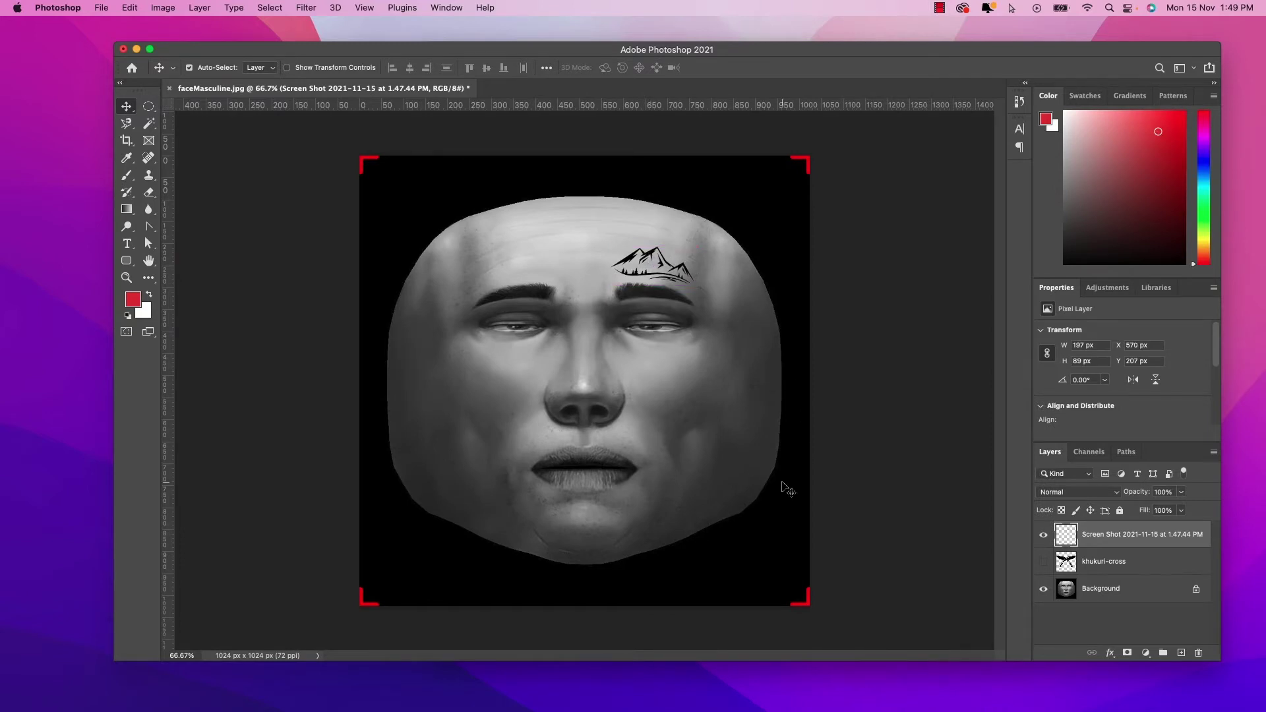
# - Show the khukuri-cross layer, shrink it to about 36%, and place it on the right cheek
pyautogui.click(1087, 565)
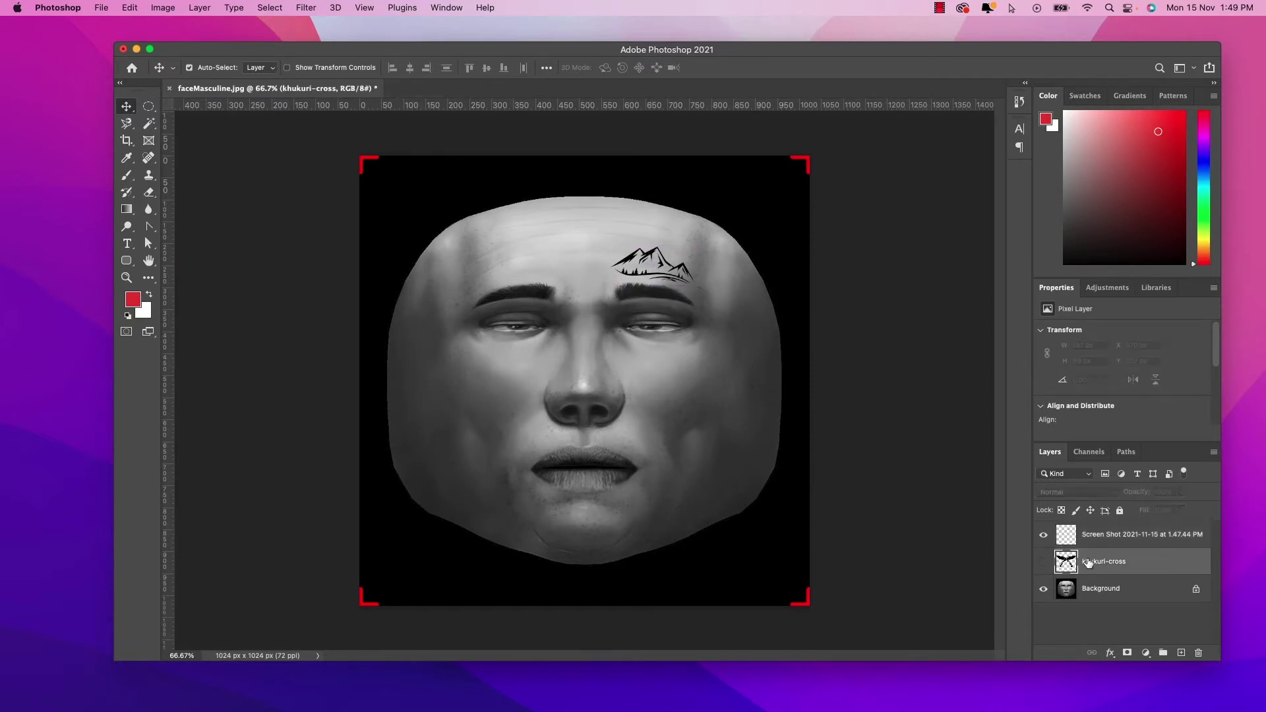
pyautogui.click(1044, 562)
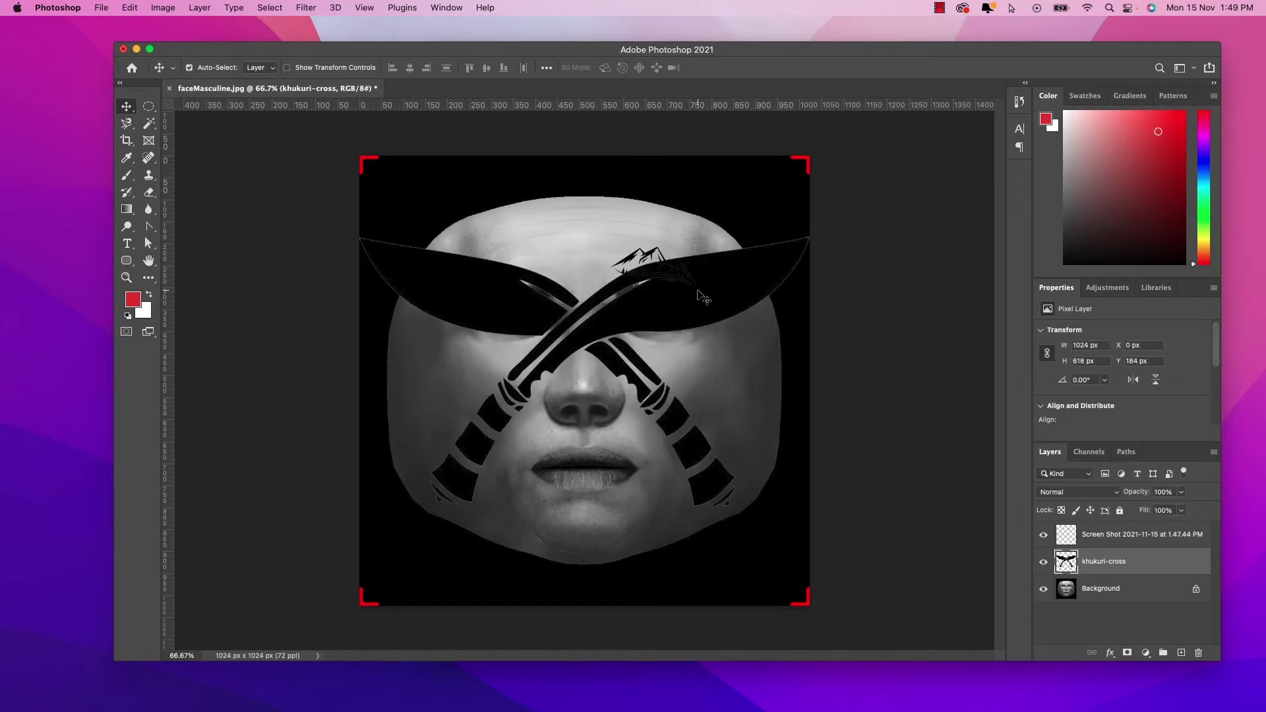
pyautogui.press('super+t')
pyautogui.keyDown('alt'); pyautogui.moveTo(808, 237); pyautogui.dragTo(713, 293); pyautogui.keyUp('alt')
pyautogui.moveTo(617, 335); pyautogui.dragTo(718, 361)
pyautogui.moveTo(822, 319); pyautogui.dragTo(671, 369)
pyautogui.press('Return')
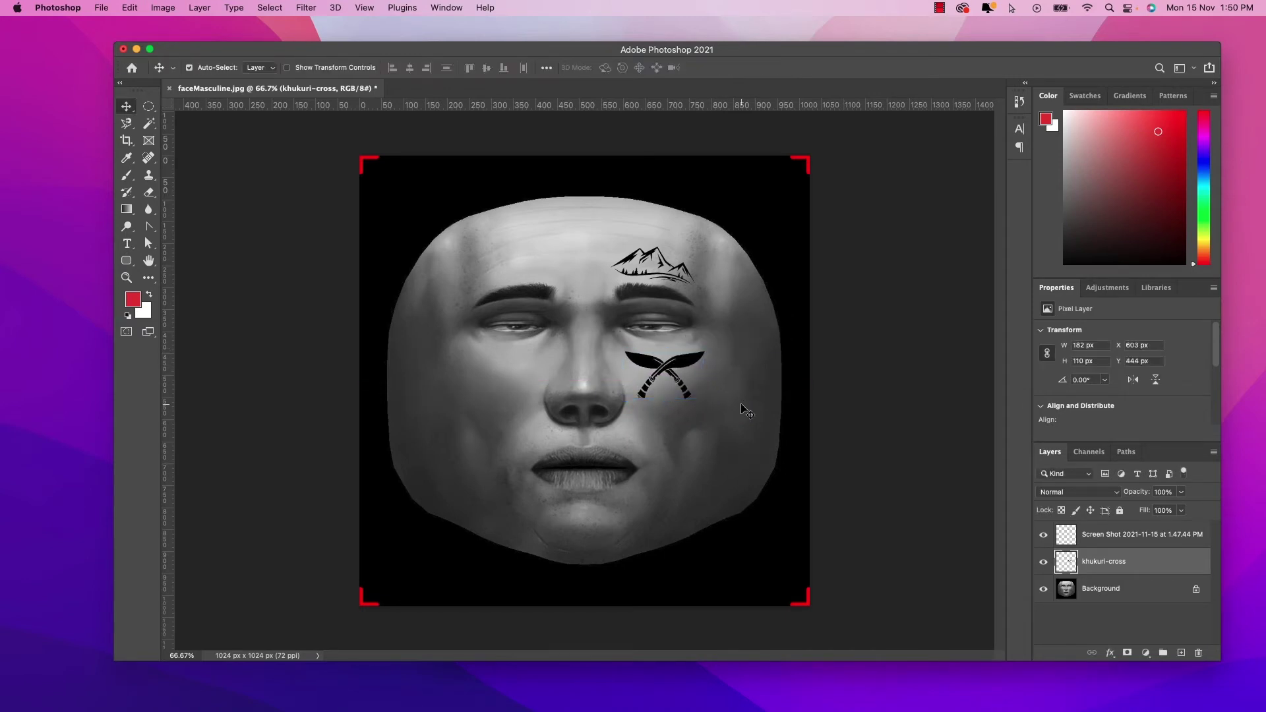
pyautogui.moveTo(668, 372); pyautogui.dragTo(677, 377)
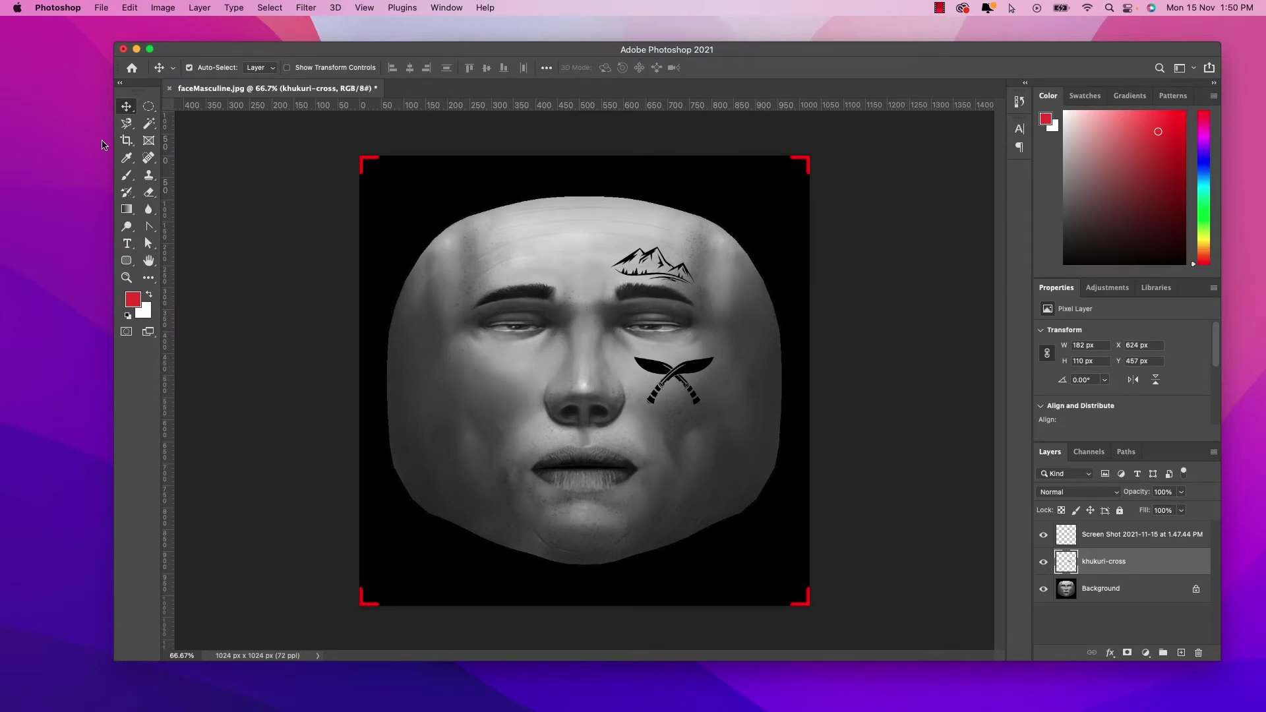
# - Add a text block on the left cheek reading 14 Peaks, 7 Months, #NimsDai
pyautogui.click(484, 363)
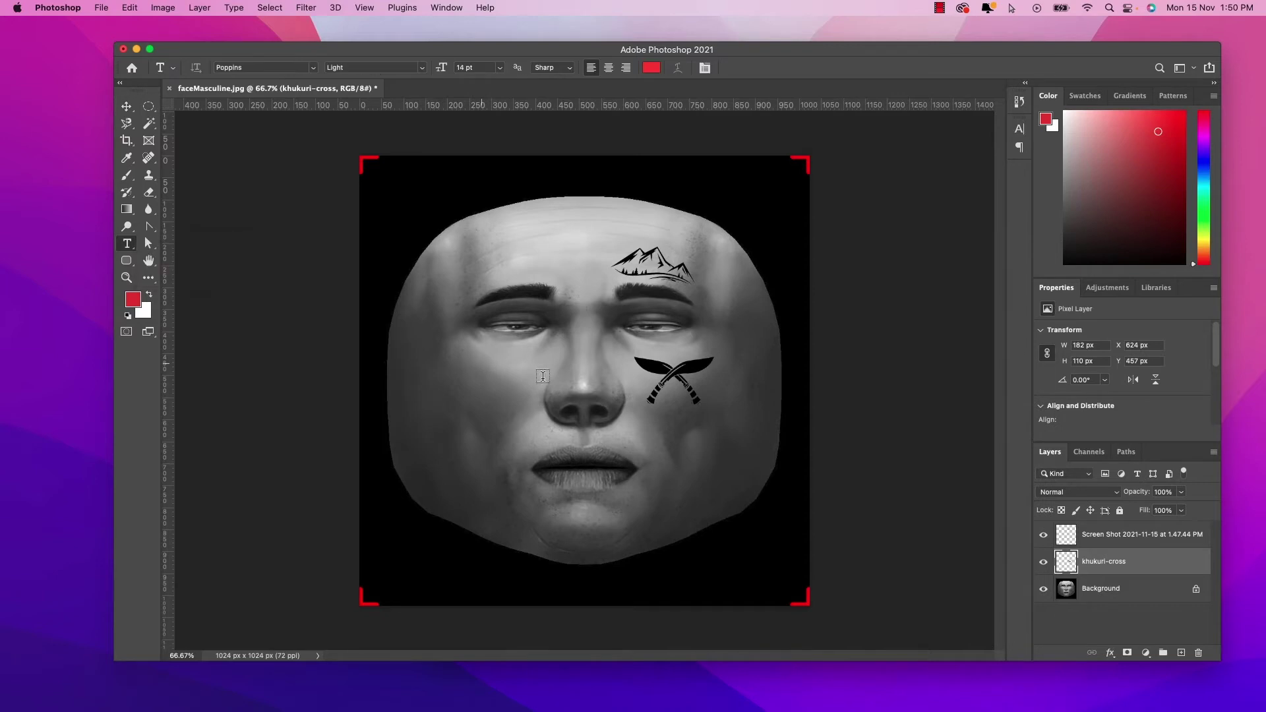
pyautogui.write('4 Peaks')
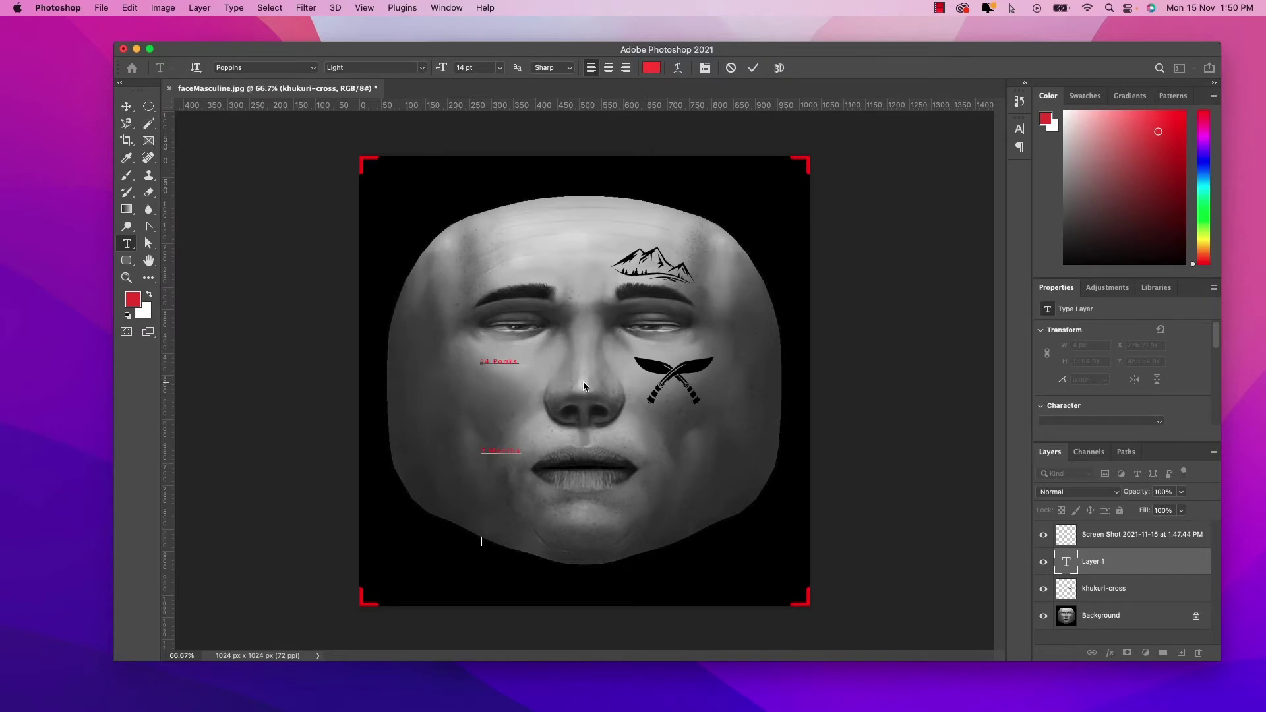
pyautogui.write('Rive')
# - Make all the cheek text black
pyautogui.press('super+a')
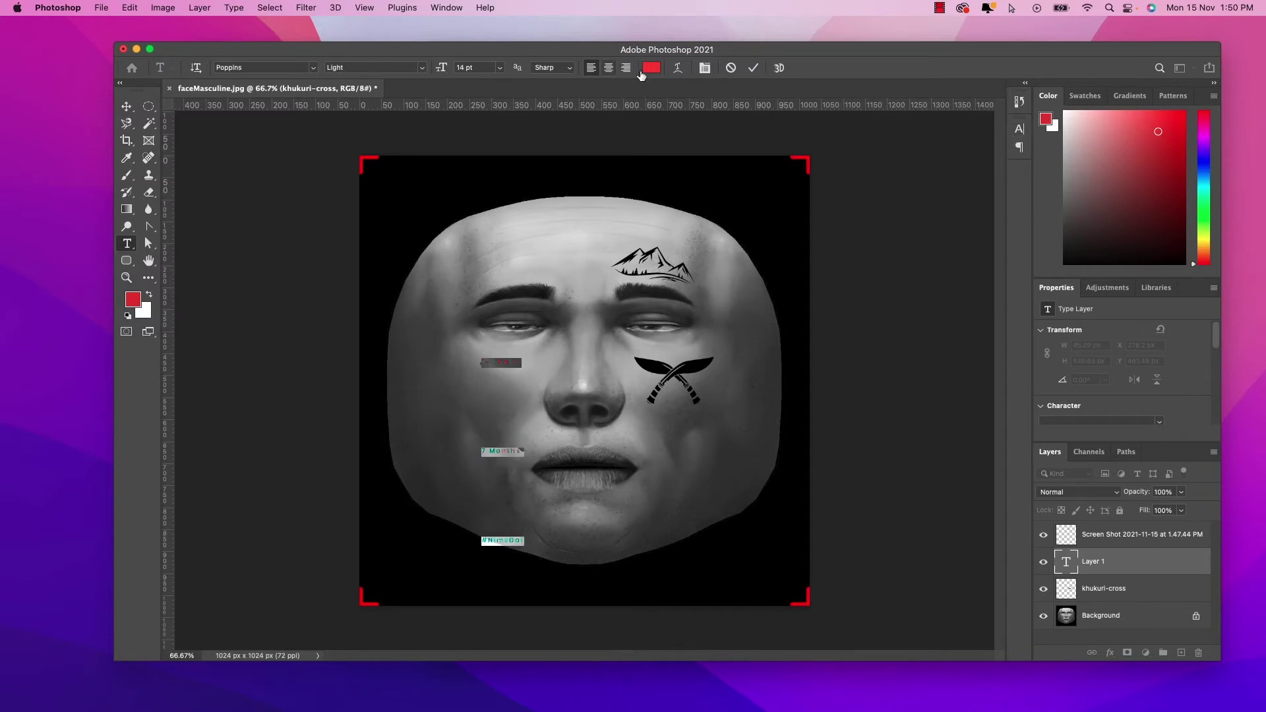
pyautogui.click(651, 68)
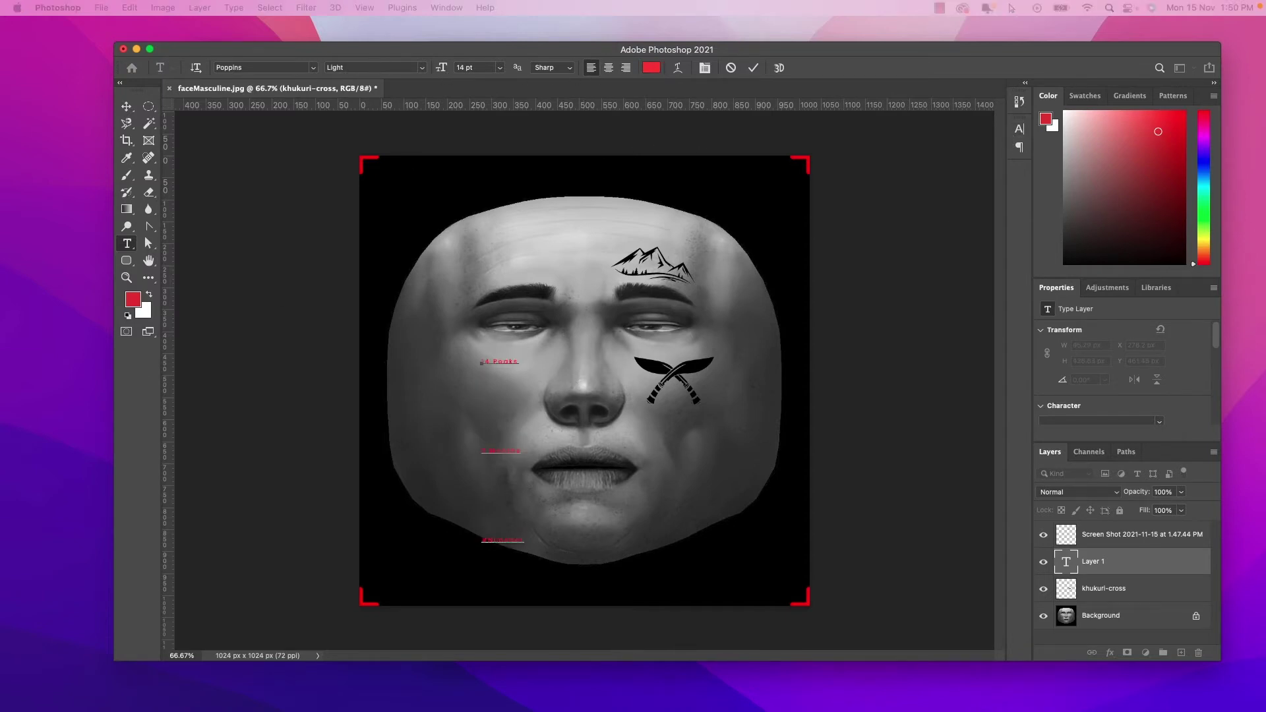
pyautogui.moveTo(453, 108); pyautogui.dragTo(727, 121)
pyautogui.moveTo(673, 242); pyautogui.dragTo(558, 328)
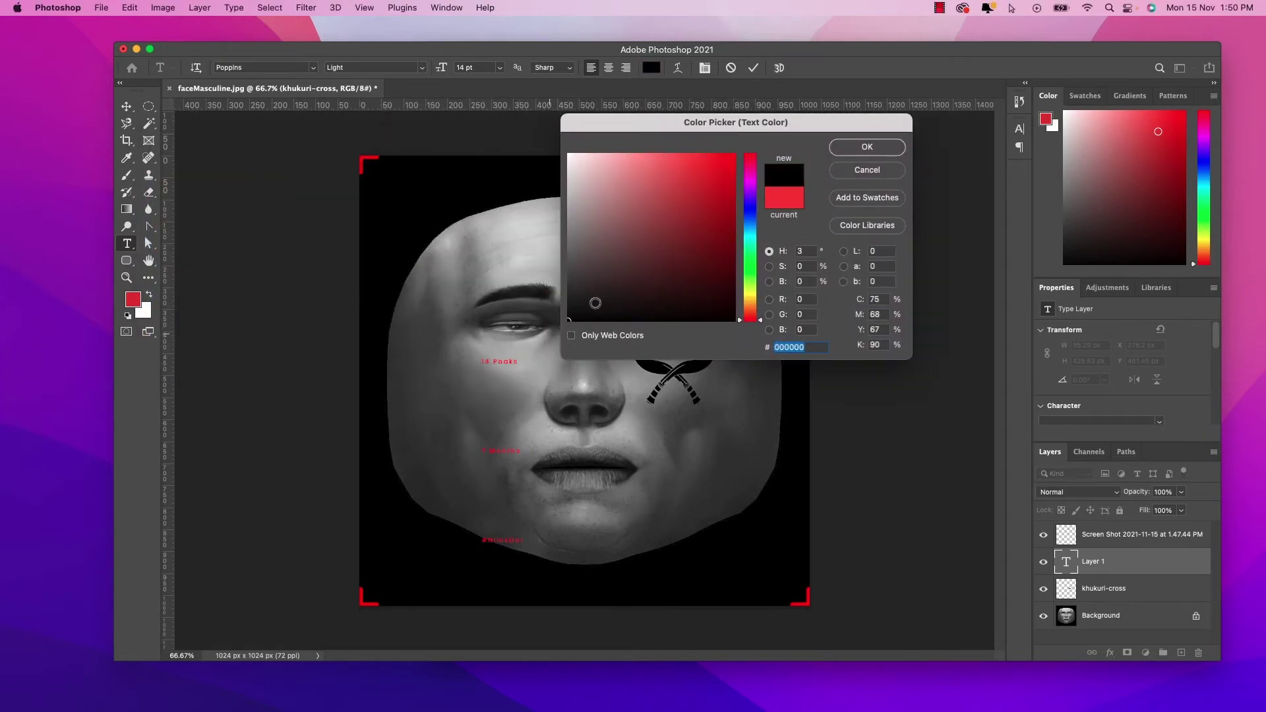
pyautogui.click(867, 147)
# - Set the text to 44 pt with 82 pt leading and commit it
pyautogui.doubleClick(473, 66)
pyautogui.write('80')
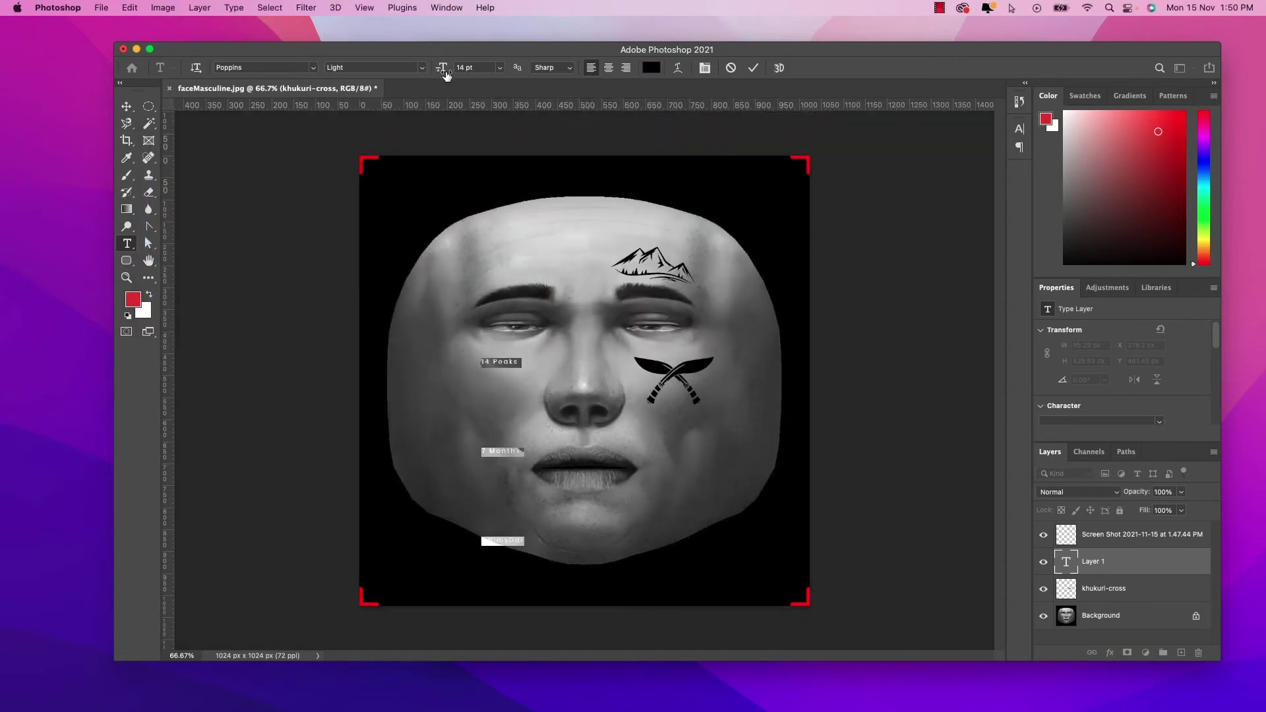
pyautogui.press('Return')
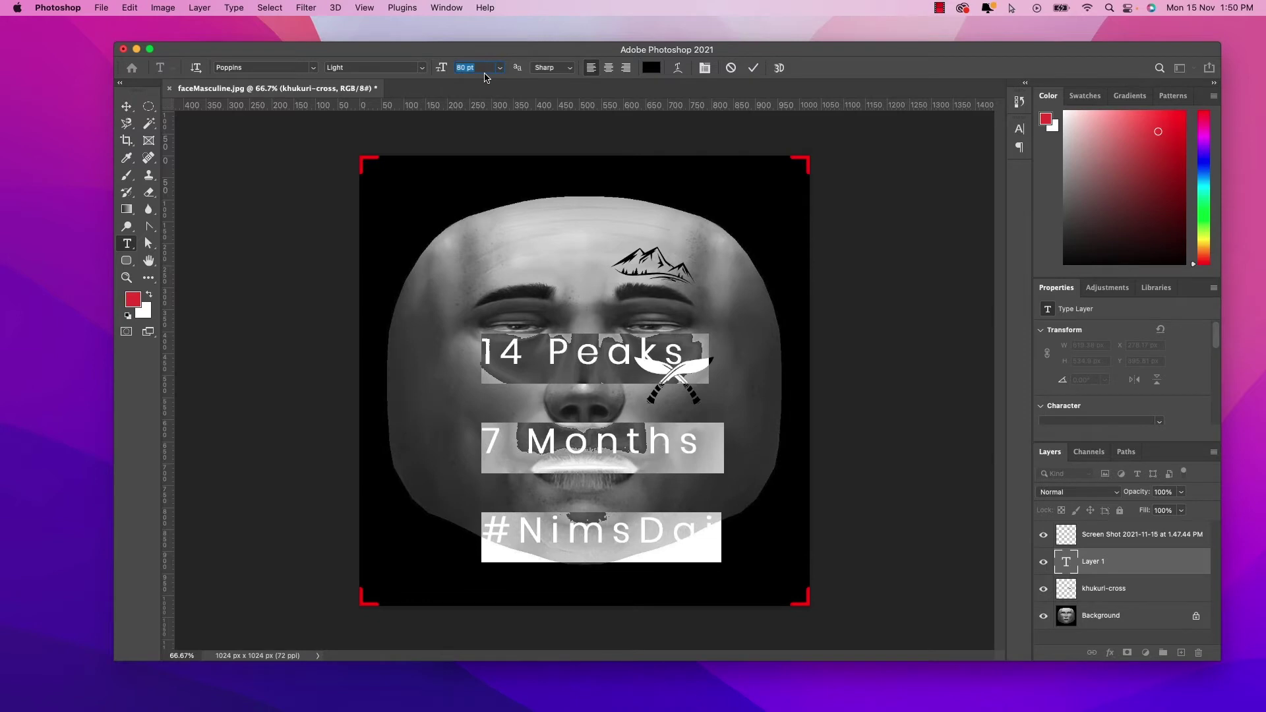
pyautogui.press('Up')
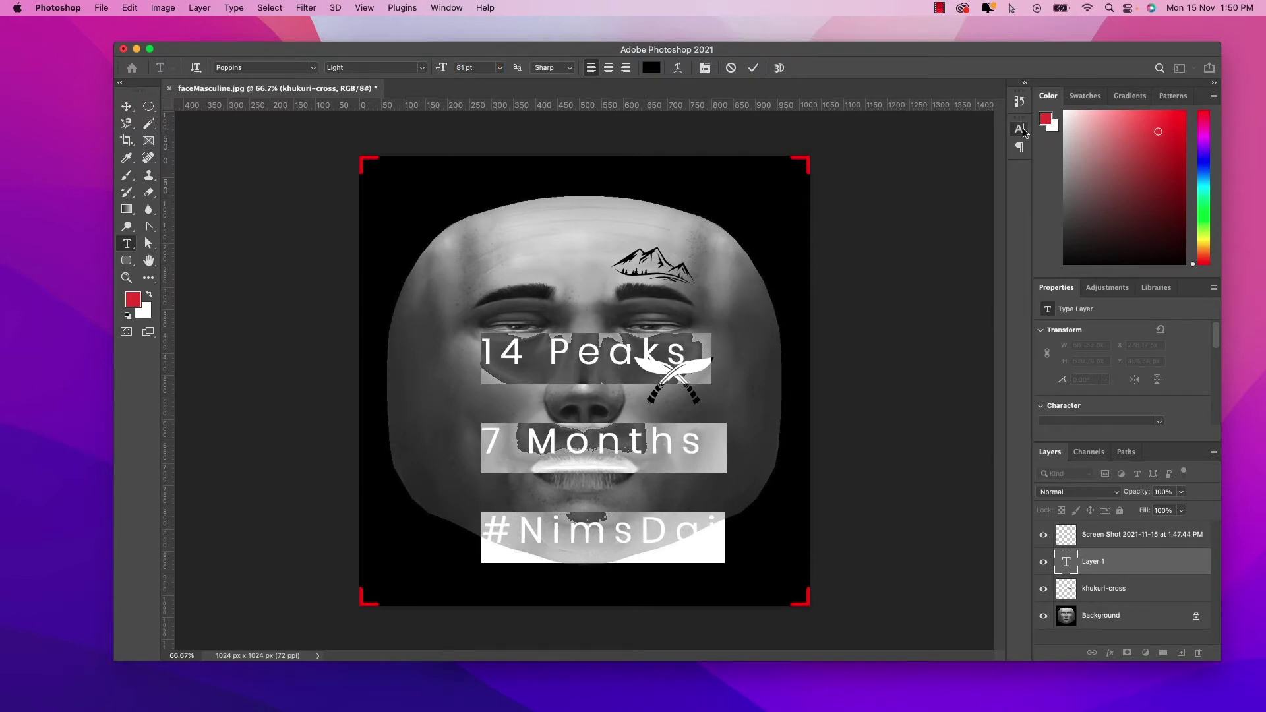
pyautogui.click(1020, 128)
pyautogui.moveTo(943, 164); pyautogui.dragTo(880, 191)
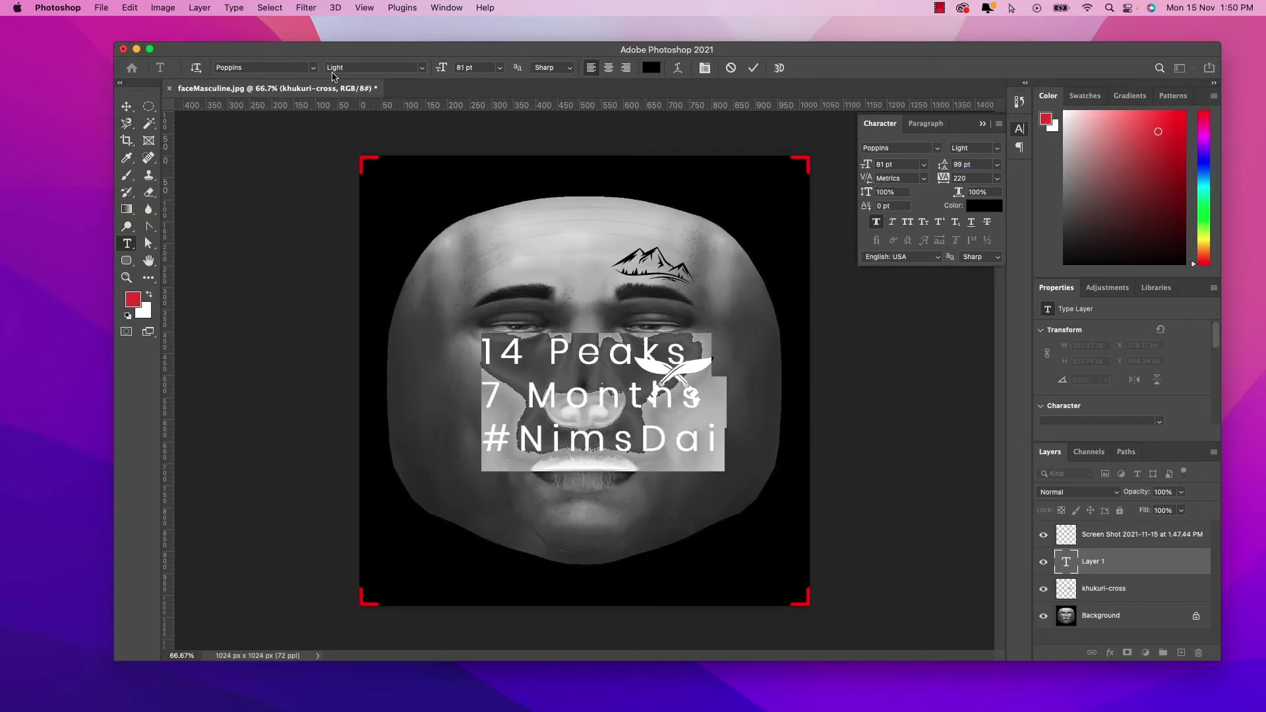
pyautogui.moveTo(432, 72); pyautogui.dragTo(412, 80)
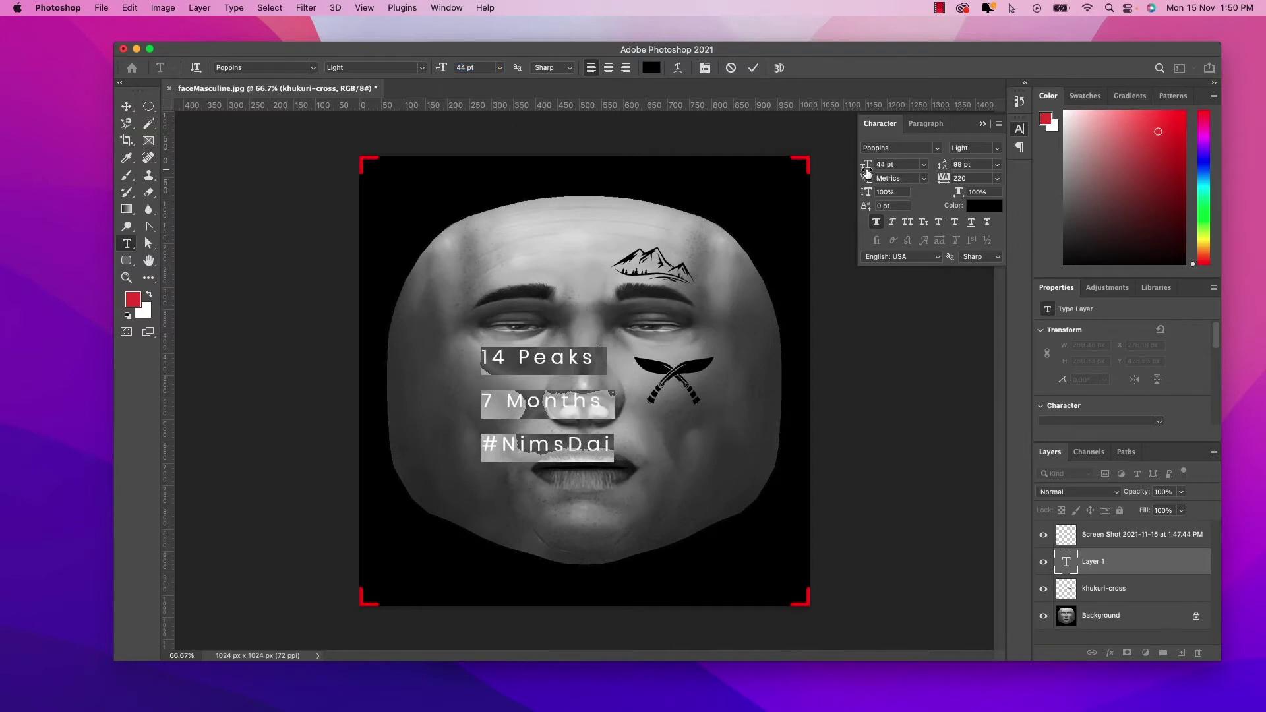
pyautogui.moveTo(943, 170); pyautogui.dragTo(932, 171)
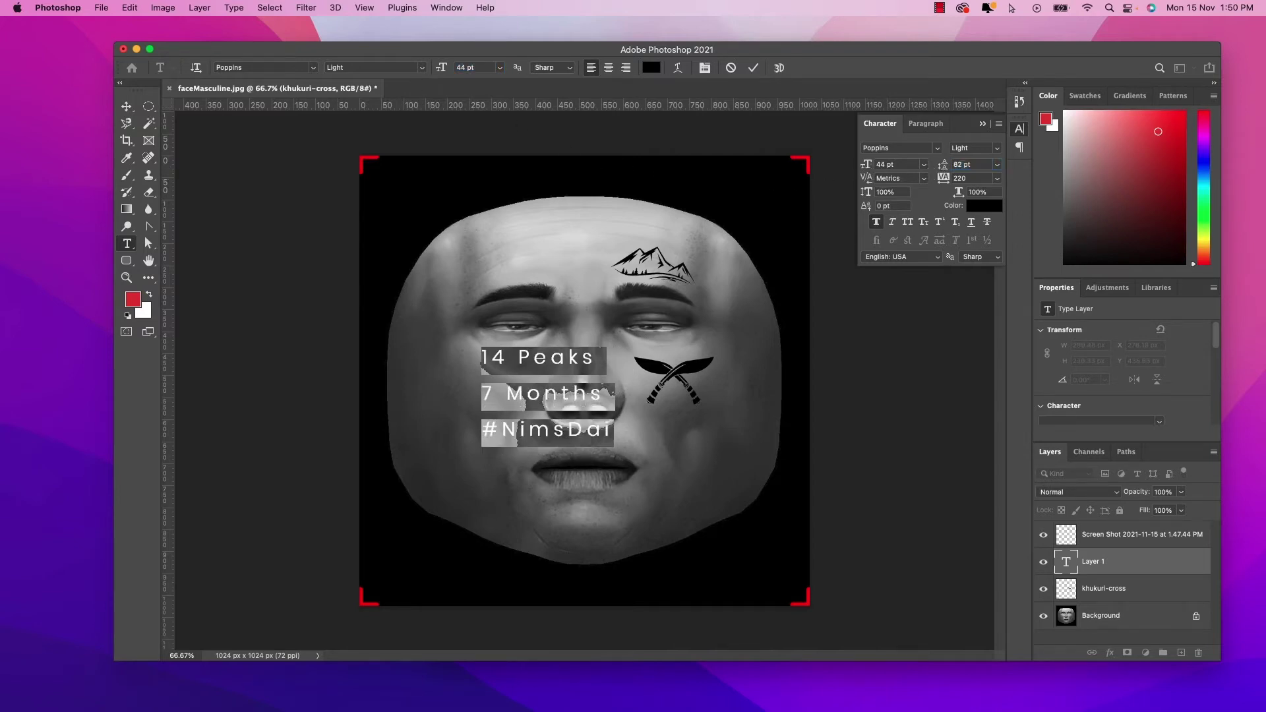
pyautogui.click(126, 106)
# - Move the text block left beside the nose and scale it down to 75%
pyautogui.moveTo(525, 356); pyautogui.dragTo(492, 355)
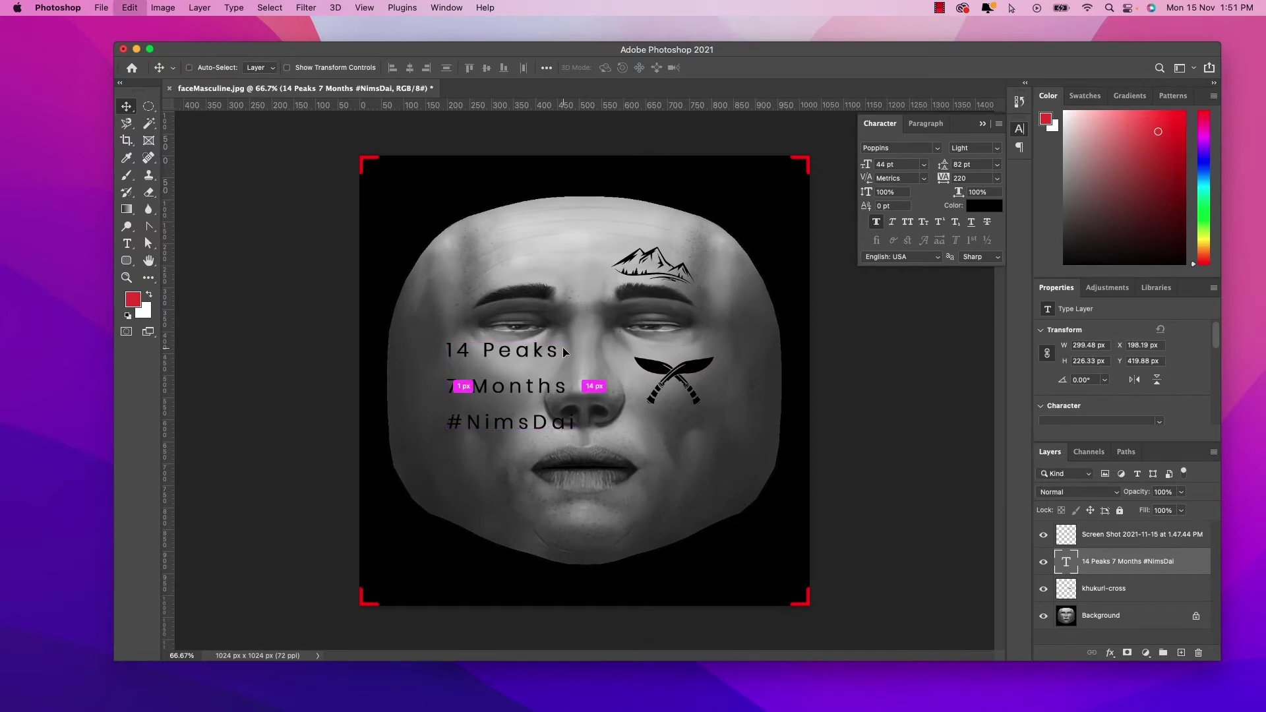
pyautogui.press('super+t')
pyautogui.moveTo(448, 438); pyautogui.dragTo(493, 386)
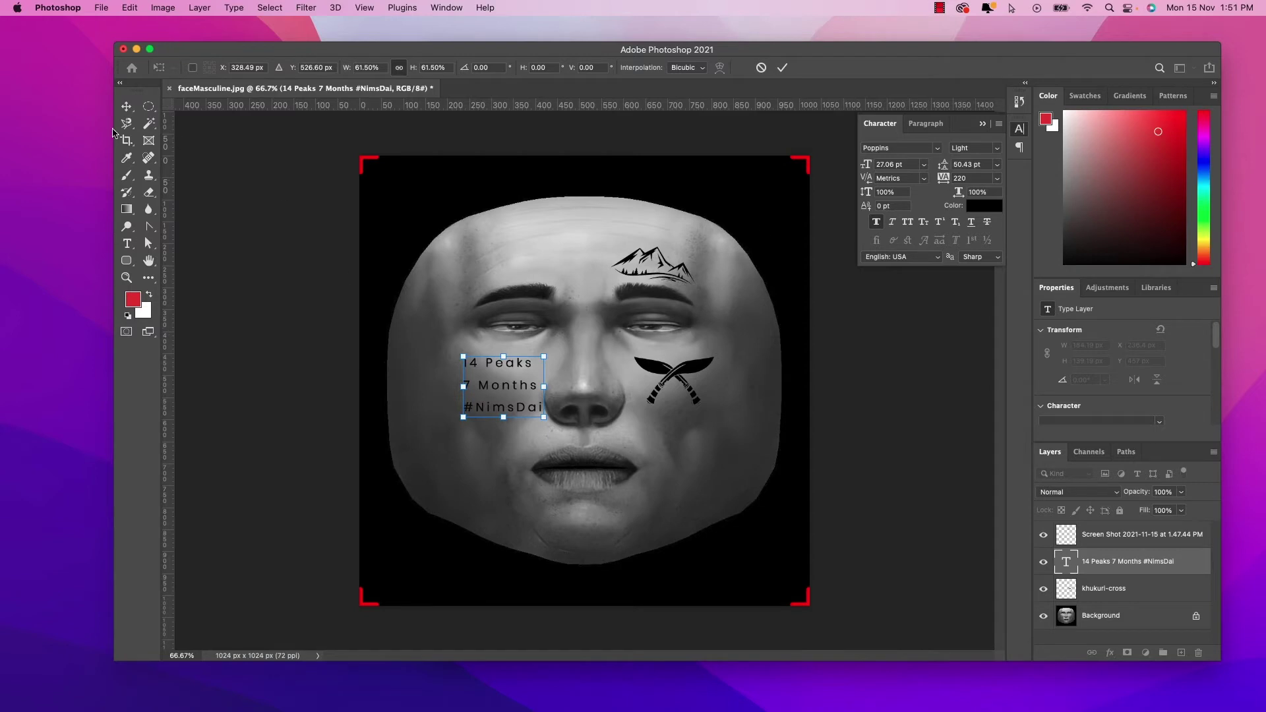
pyautogui.click(126, 107)
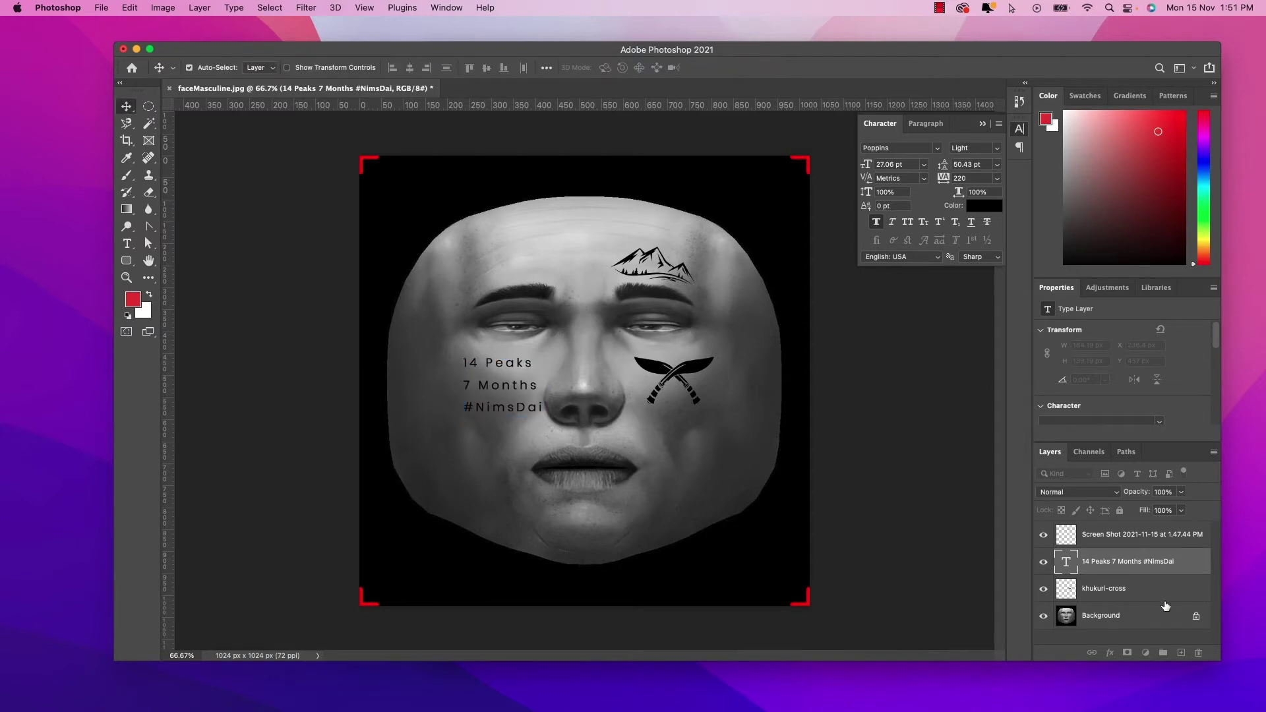
# - Set the text's letter spacing to 0 and shift the block slightly right
pyautogui.doubleClick(1069, 564)
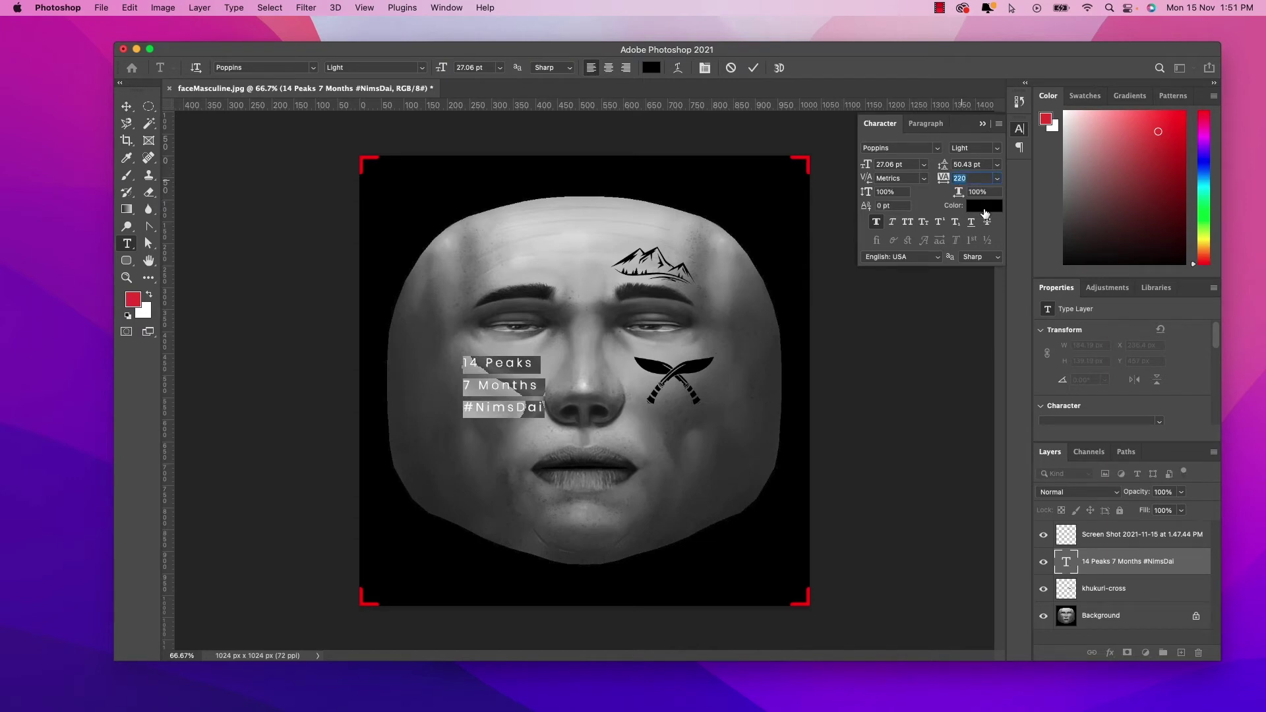
pyautogui.write('0')
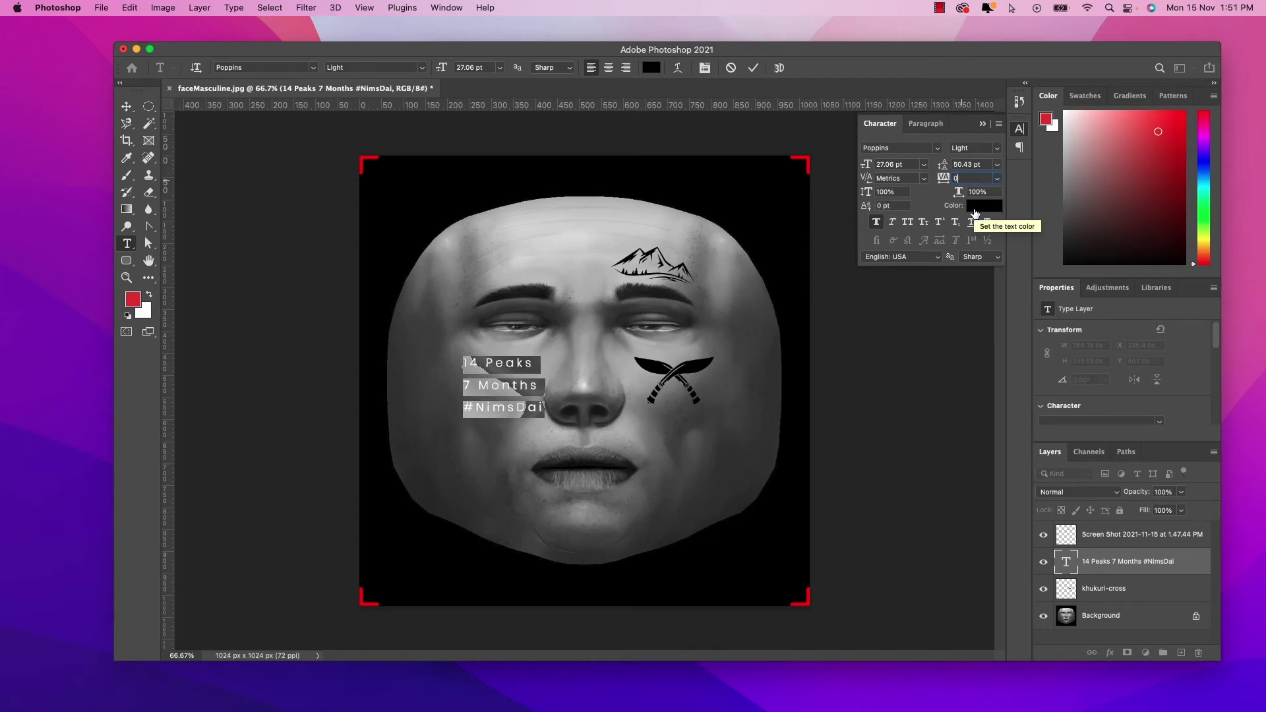
pyautogui.press('Return')
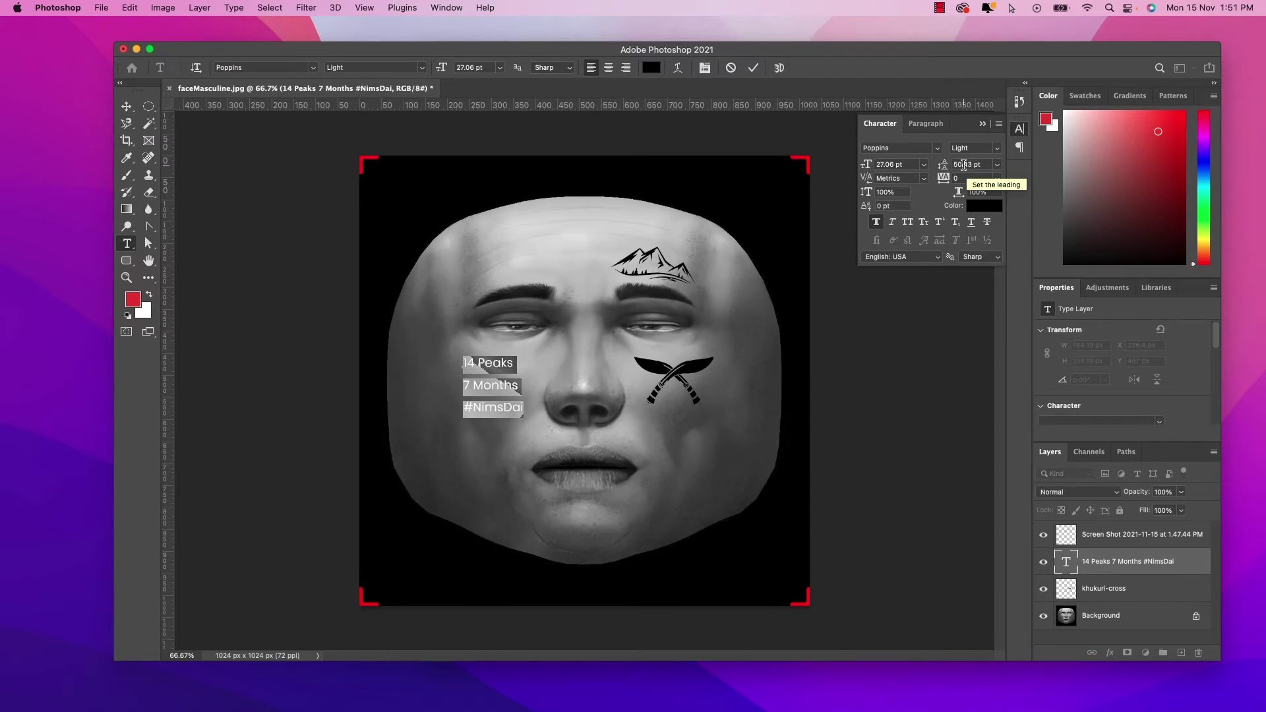
pyautogui.click(126, 107)
pyautogui.moveTo(497, 379)
pyautogui.mouseDown()
pyautogui.moveTo(523, 381)
pyautogui.moveTo(518, 459)
pyautogui.moveTo(510, 367)
pyautogui.mouseUp()
# - Preview alternative fonts on the text, stepping down from Poppins
pyautogui.doubleClick(1067, 564)
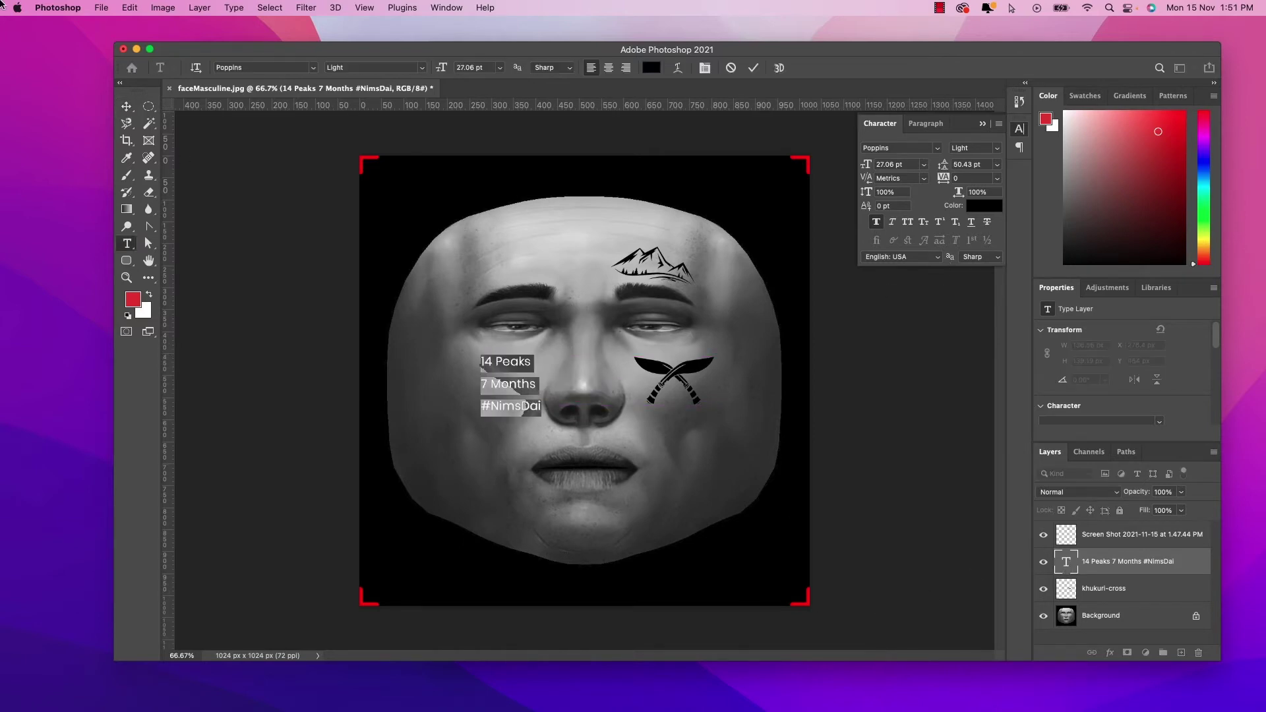
pyautogui.click(256, 66)
pyautogui.press('Down')
pyautogui.press('Down')
pyautogui.press('Down')
pyautogui.press('Down')
pyautogui.press('Down')
pyautogui.press('Down')
pyautogui.press('Down')
pyautogui.press('Down')
pyautogui.press('Down')
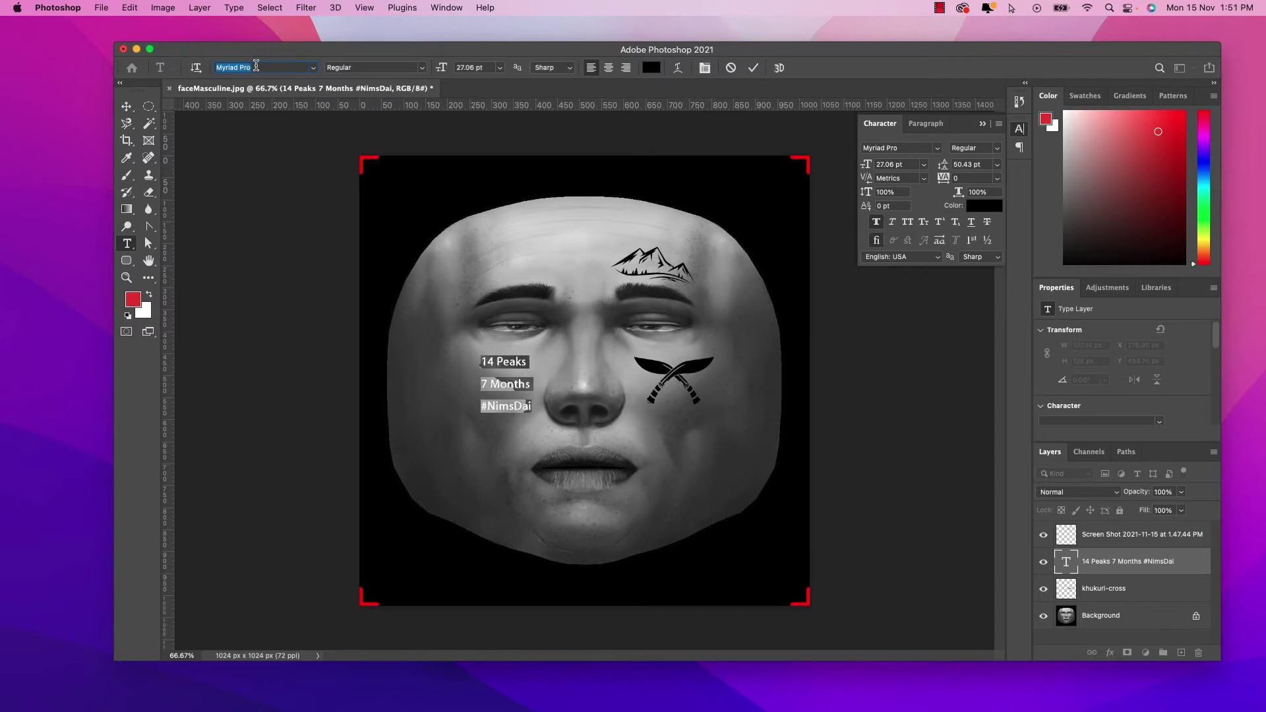
pyautogui.press('Down')
pyautogui.press('Down')
pyautogui.press('Down')
pyautogui.press('Down')
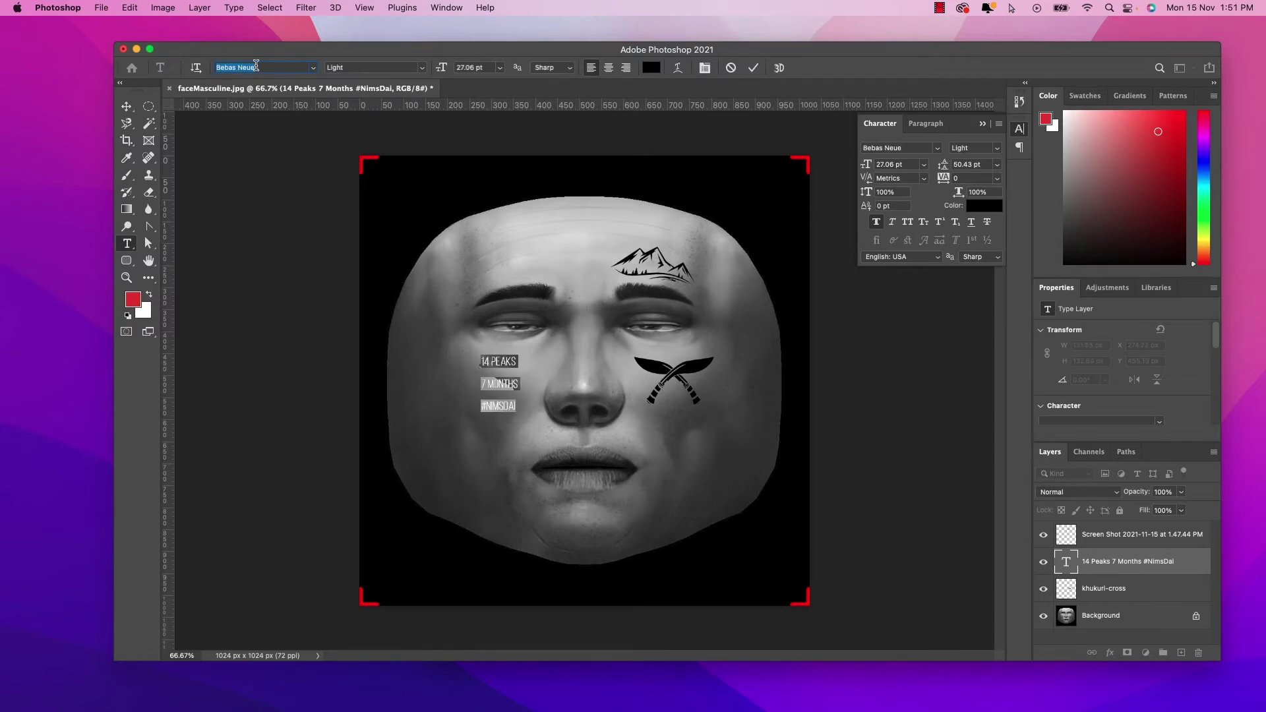
pyautogui.press('Down')
pyautogui.press('Down')
pyautogui.press('Down')
pyautogui.press('Down')
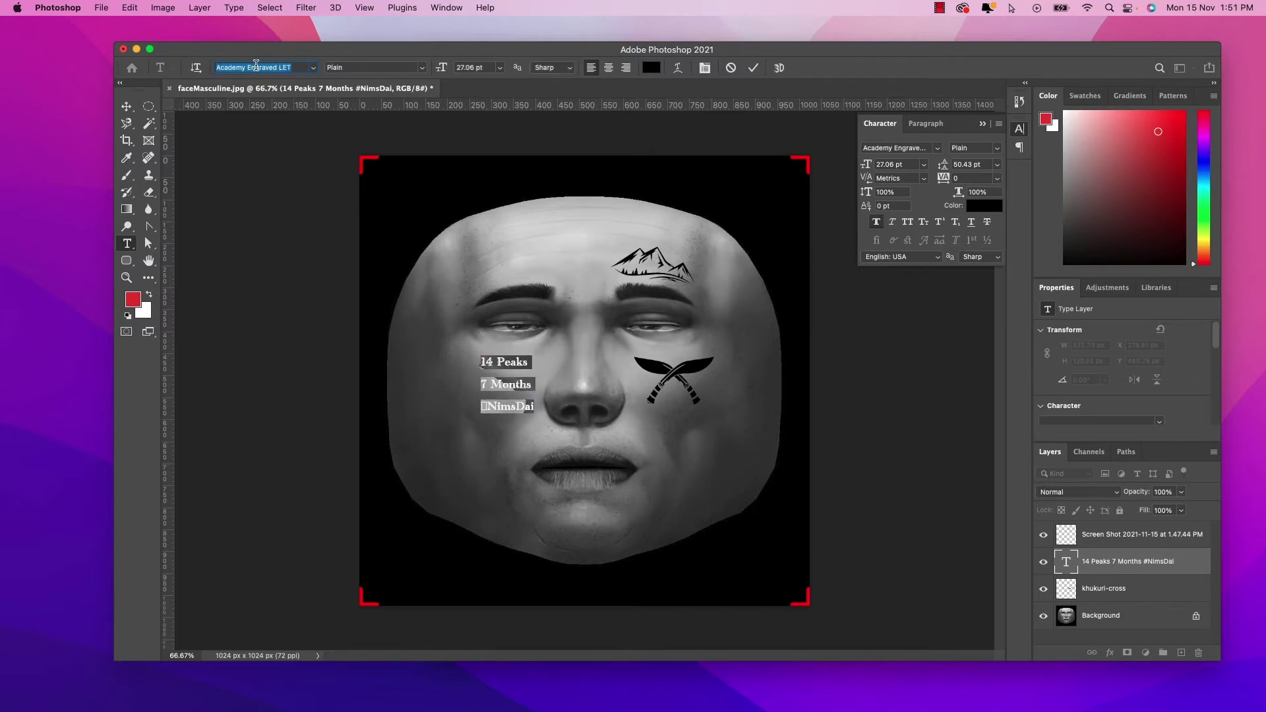
pyautogui.press('Down')
pyautogui.press('Down')
pyautogui.press('Down')
pyautogui.press('Down')
pyautogui.press('Down')
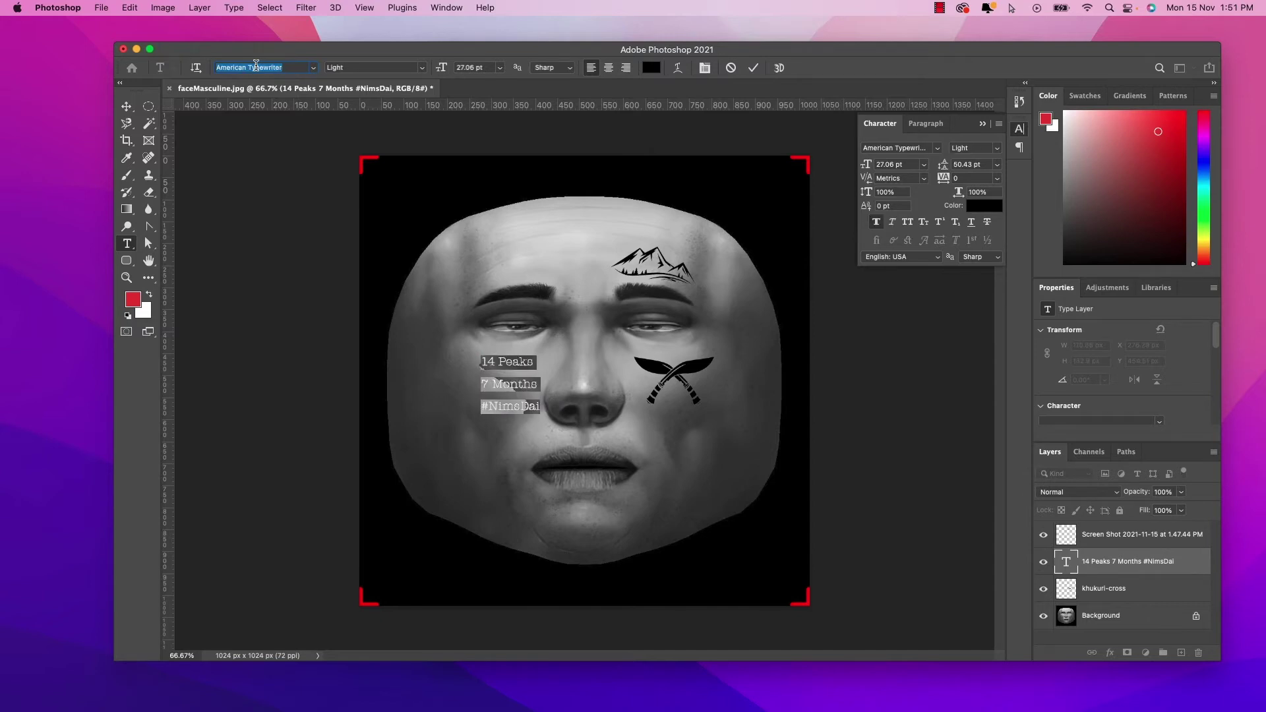
pyautogui.press('Down')
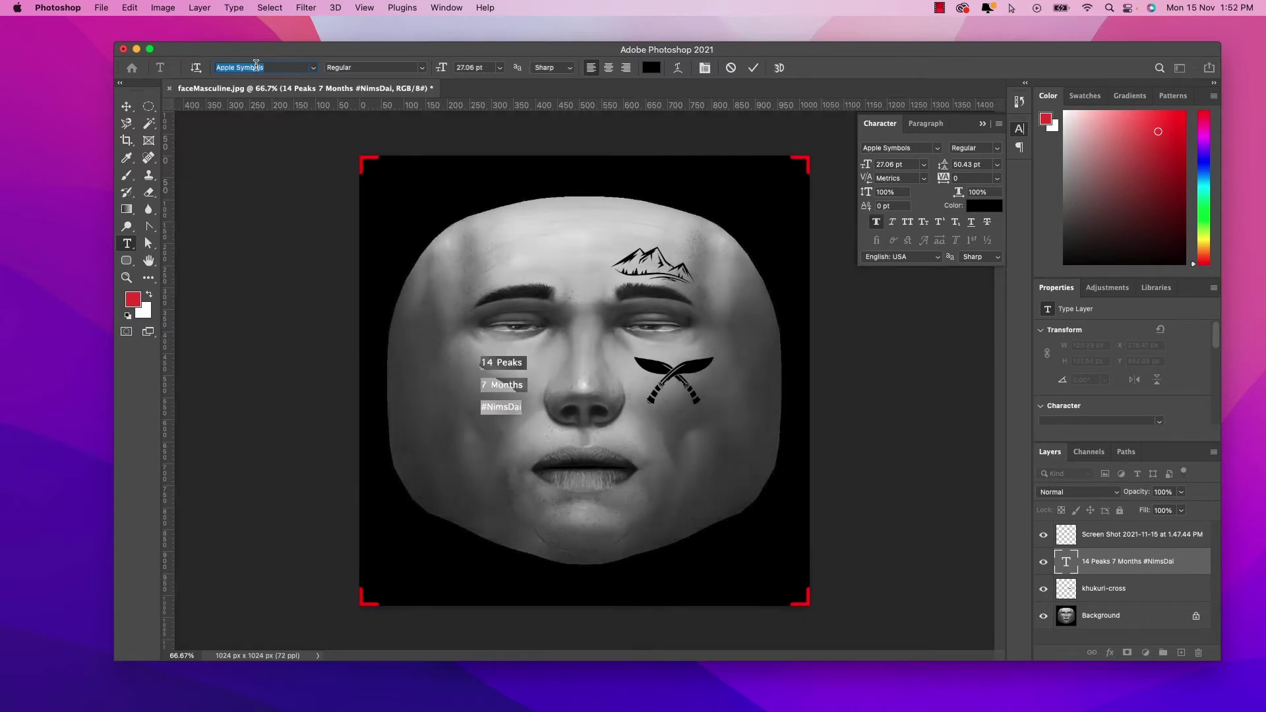
# - Scroll down the font family list toward Birch Std
pyautogui.click(314, 67)
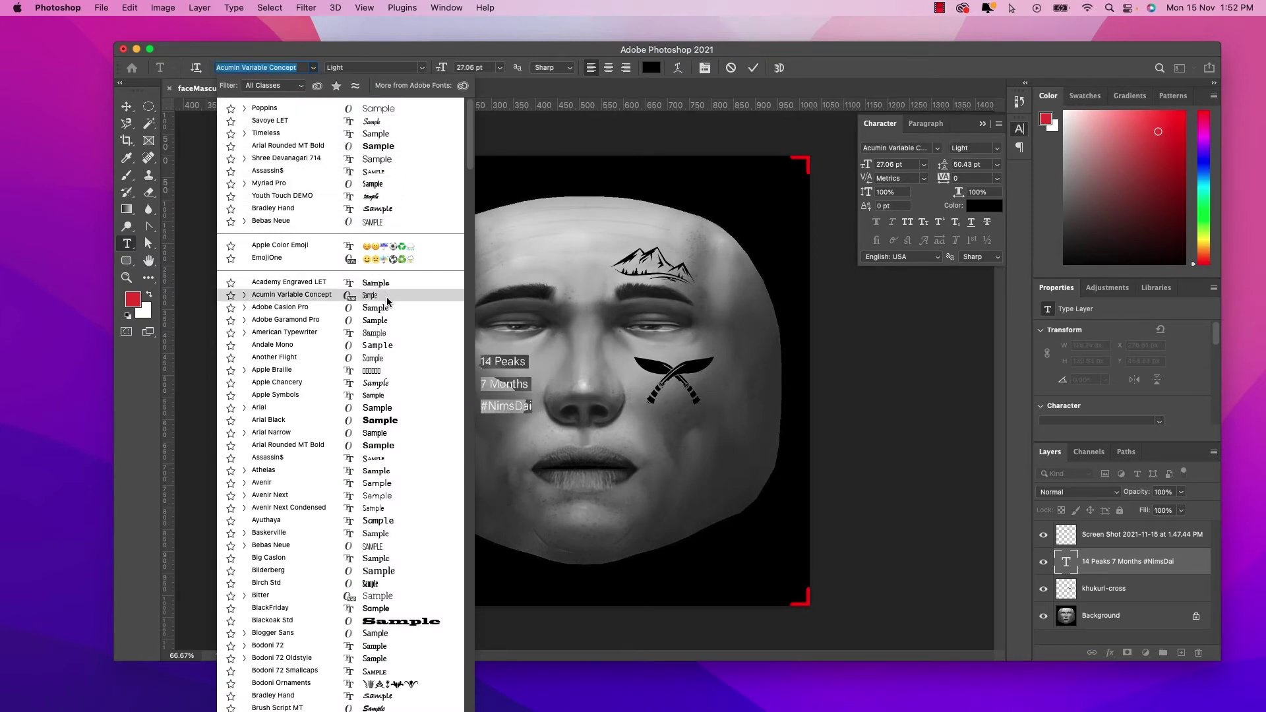
pyautogui.scroll(-4, 389, 398)
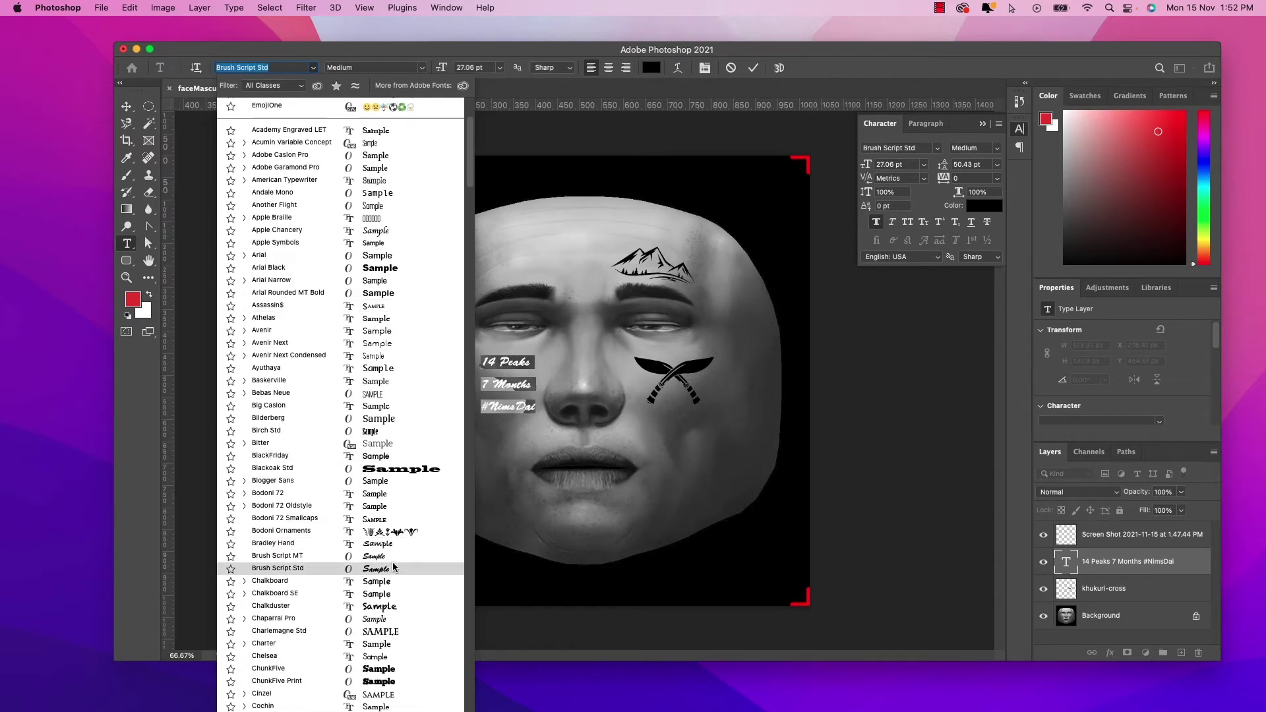
pyautogui.scroll(-3, 391, 560)
pyautogui.scroll(-1, 383, 613)
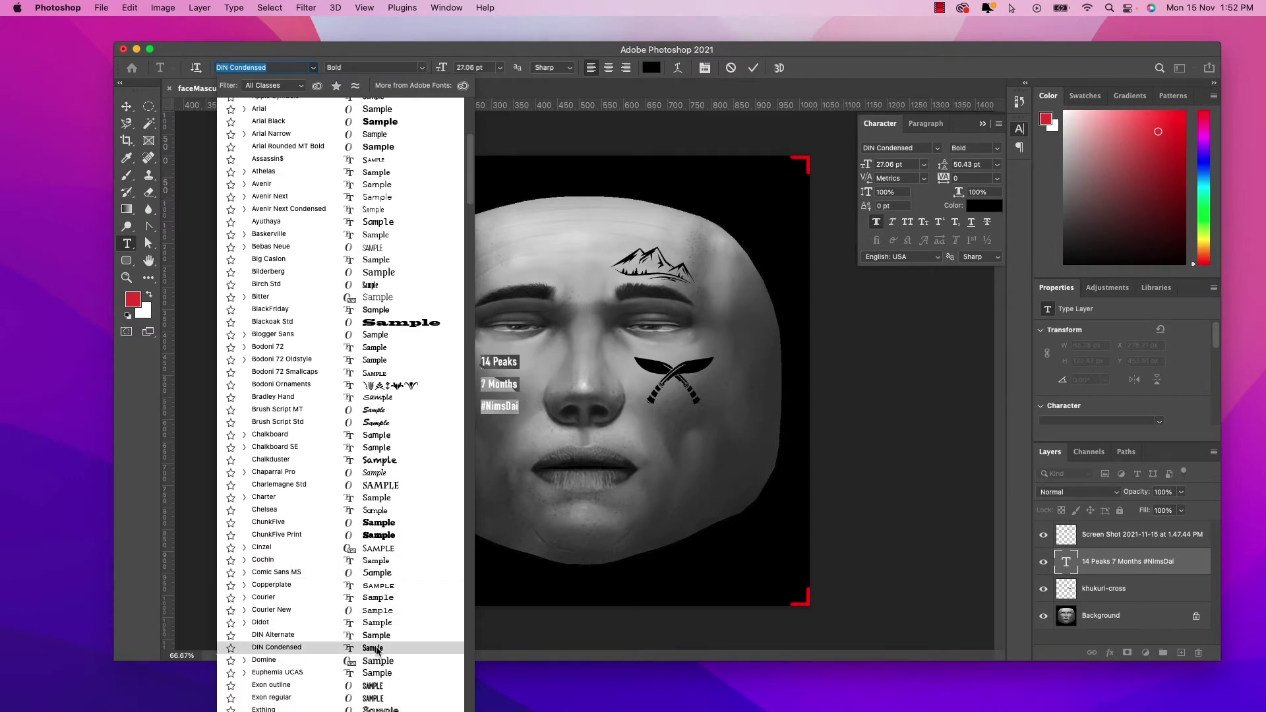
pyautogui.scroll(-2, 376, 643)
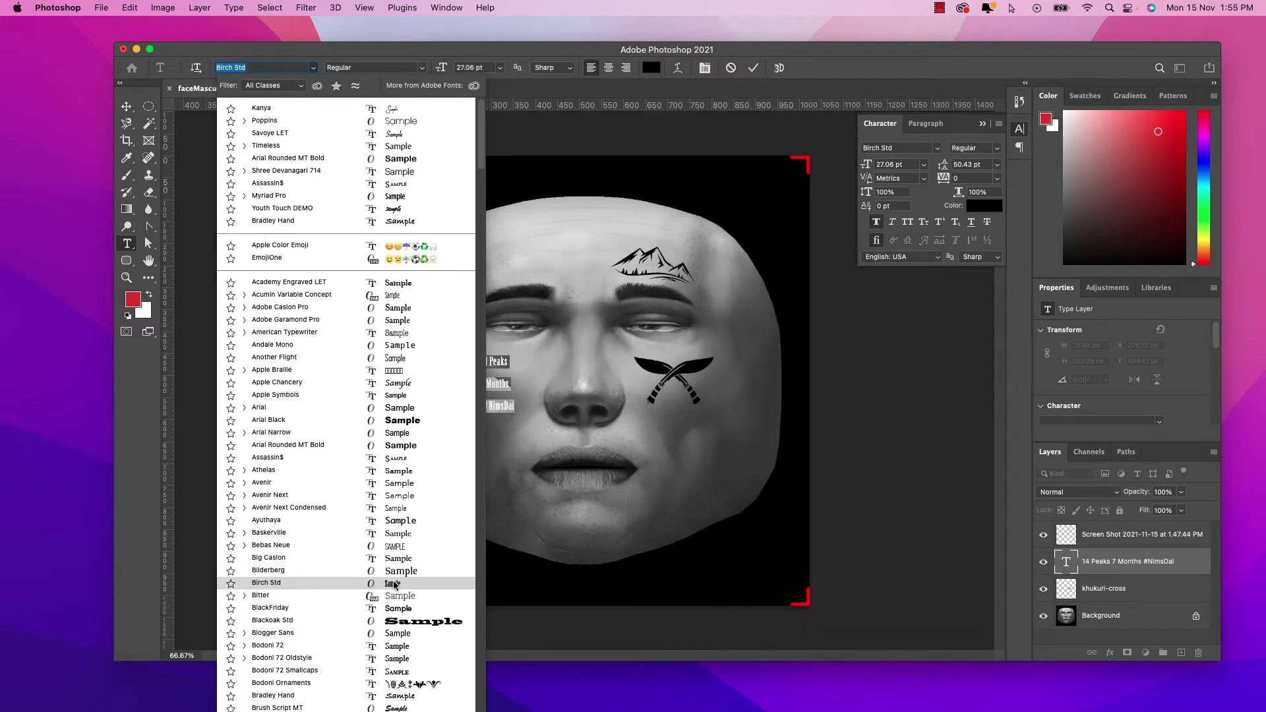
# - Apply Birch Std at 47 pt, then scale the text block to about 87%
pyautogui.click(425, 537)
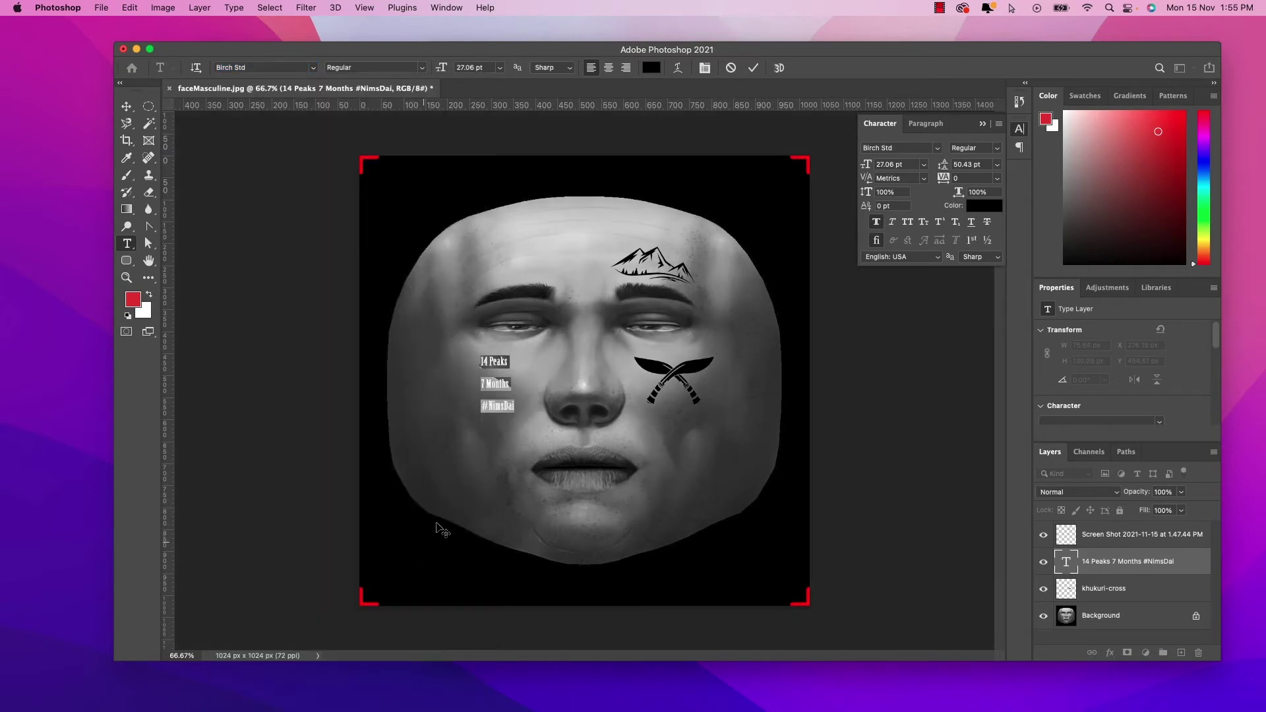
pyautogui.moveTo(441, 68); pyautogui.dragTo(454, 71)
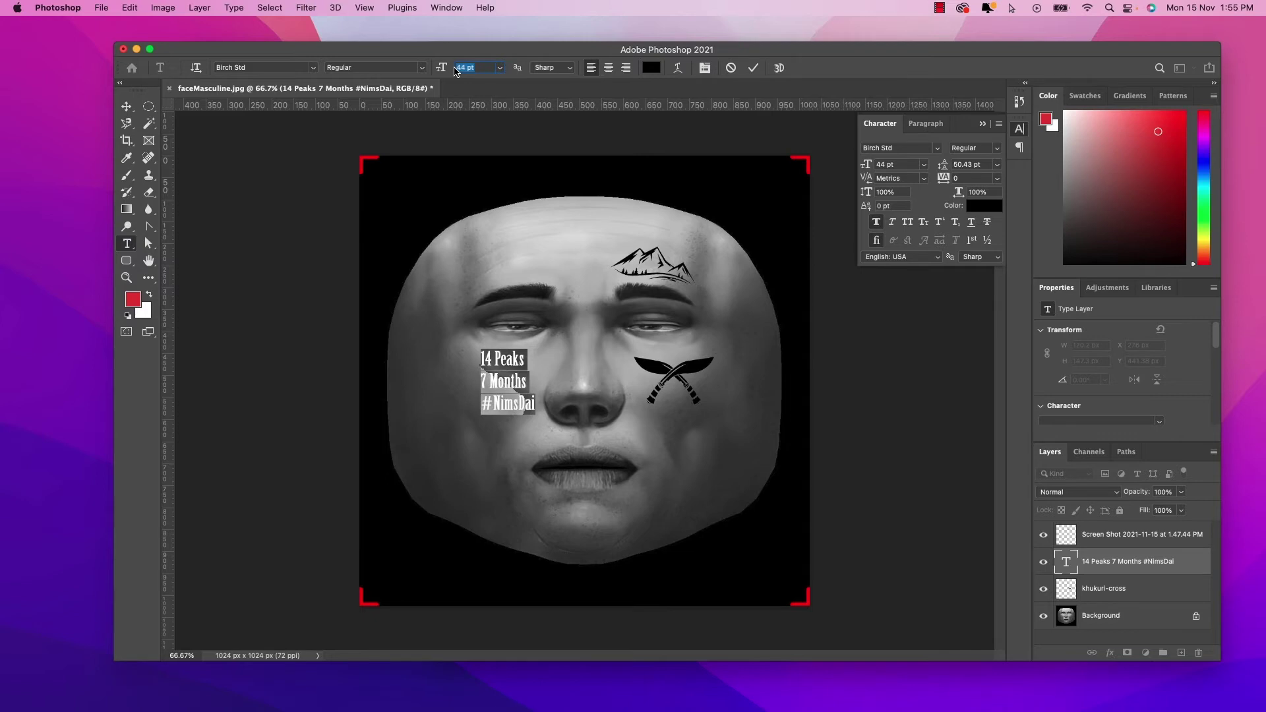
pyautogui.moveTo(453, 71); pyautogui.dragTo(460, 71)
pyautogui.click(126, 106)
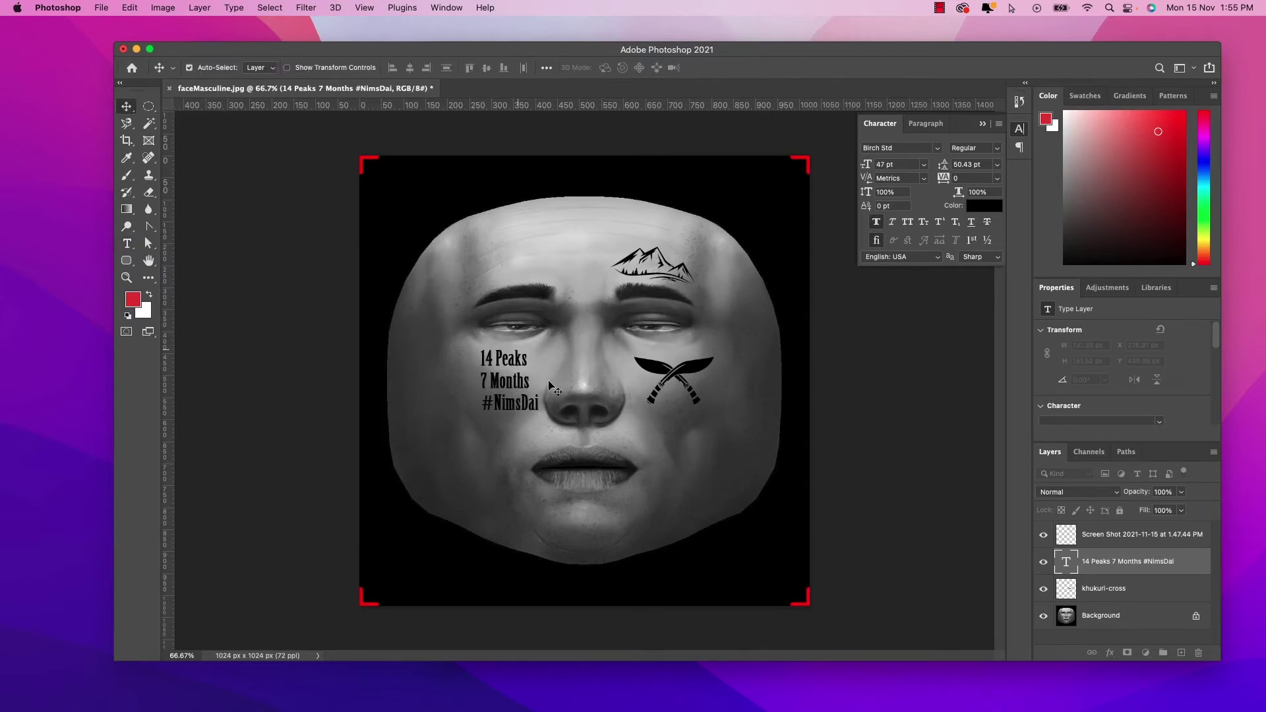
pyautogui.moveTo(506, 372); pyautogui.dragTo(514, 373)
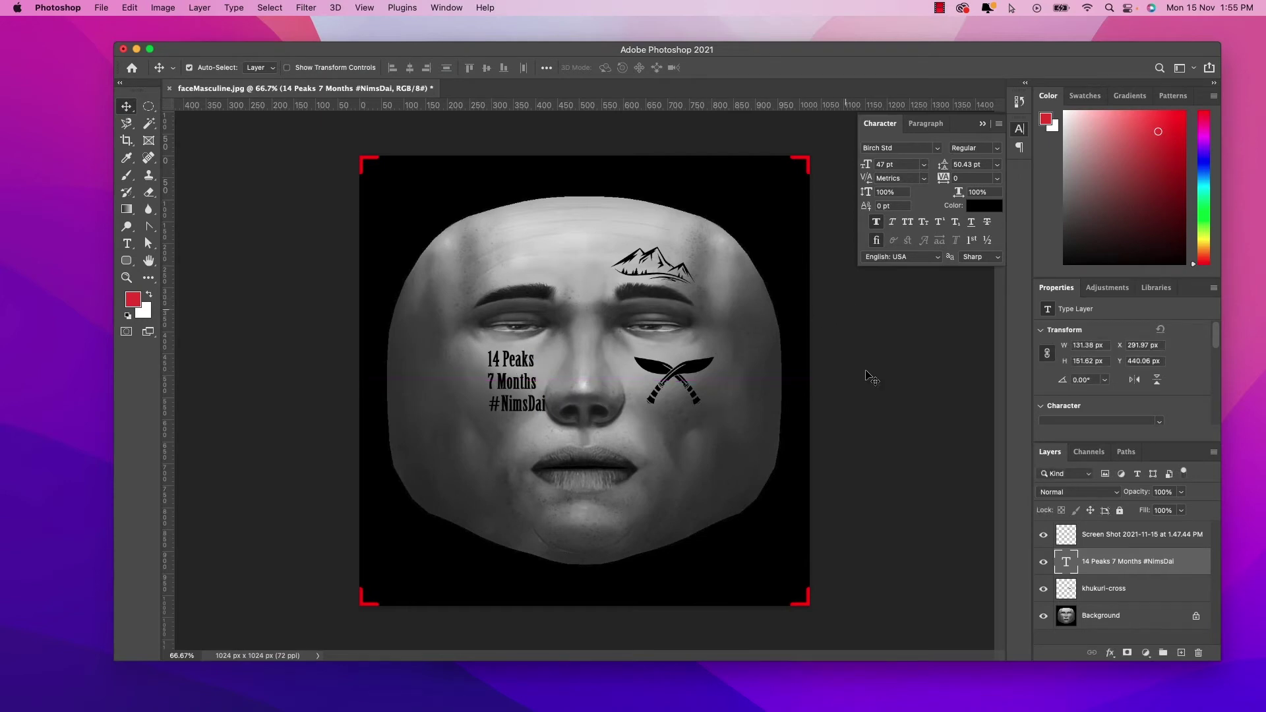
pyautogui.press('super+t')
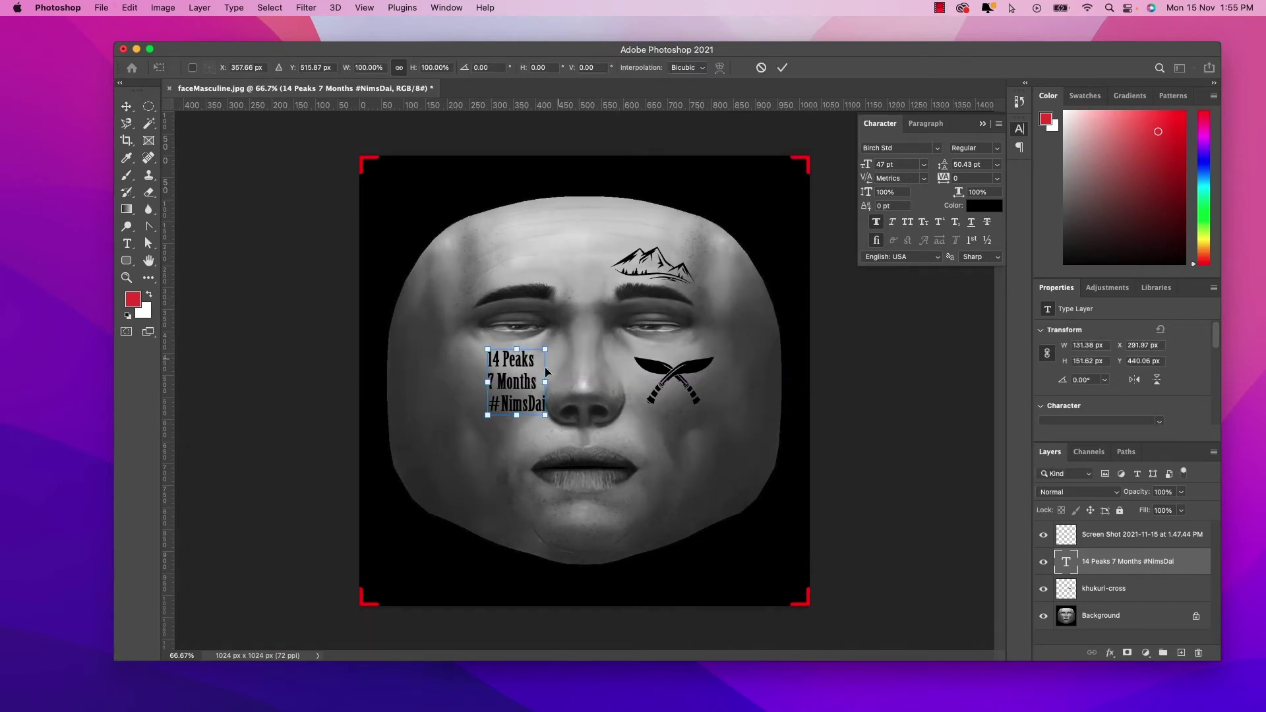
pyautogui.moveTo(546, 415); pyautogui.dragTo(537, 408)
pyautogui.press('Return')
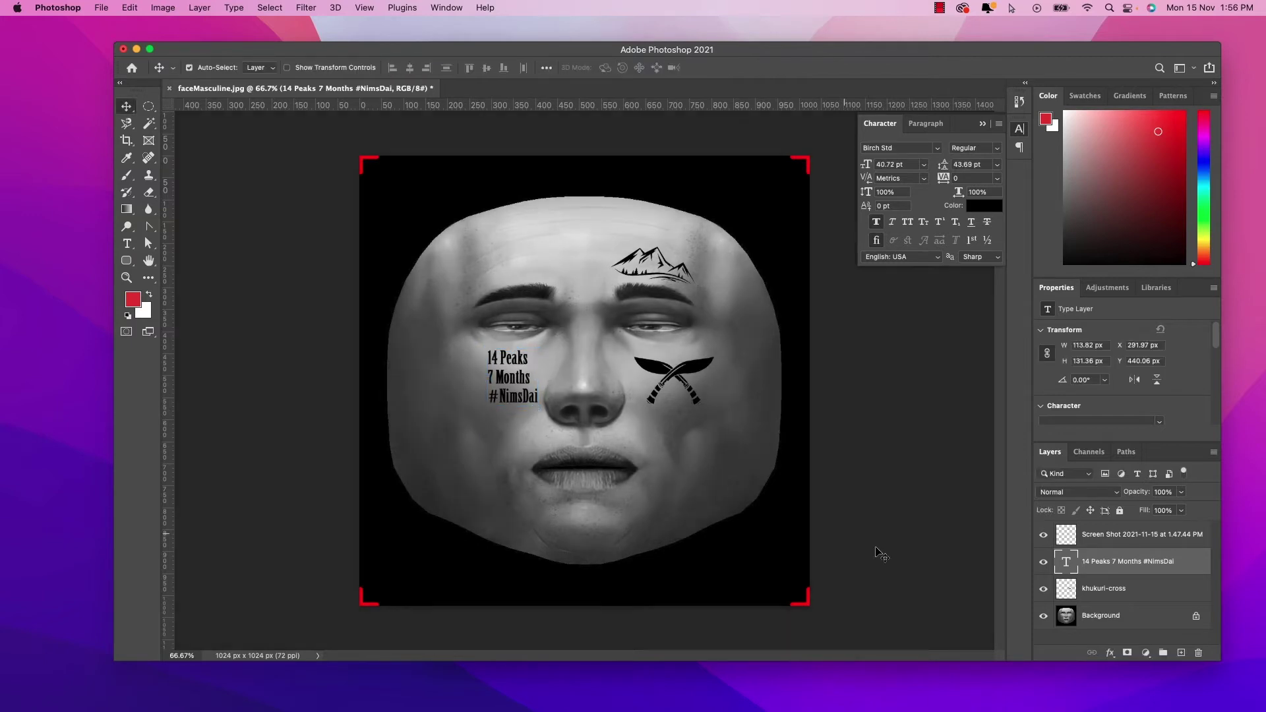
# - Widen the line spacing to 52 pt and nudge the text block slightly left
pyautogui.doubleClick(1066, 562)
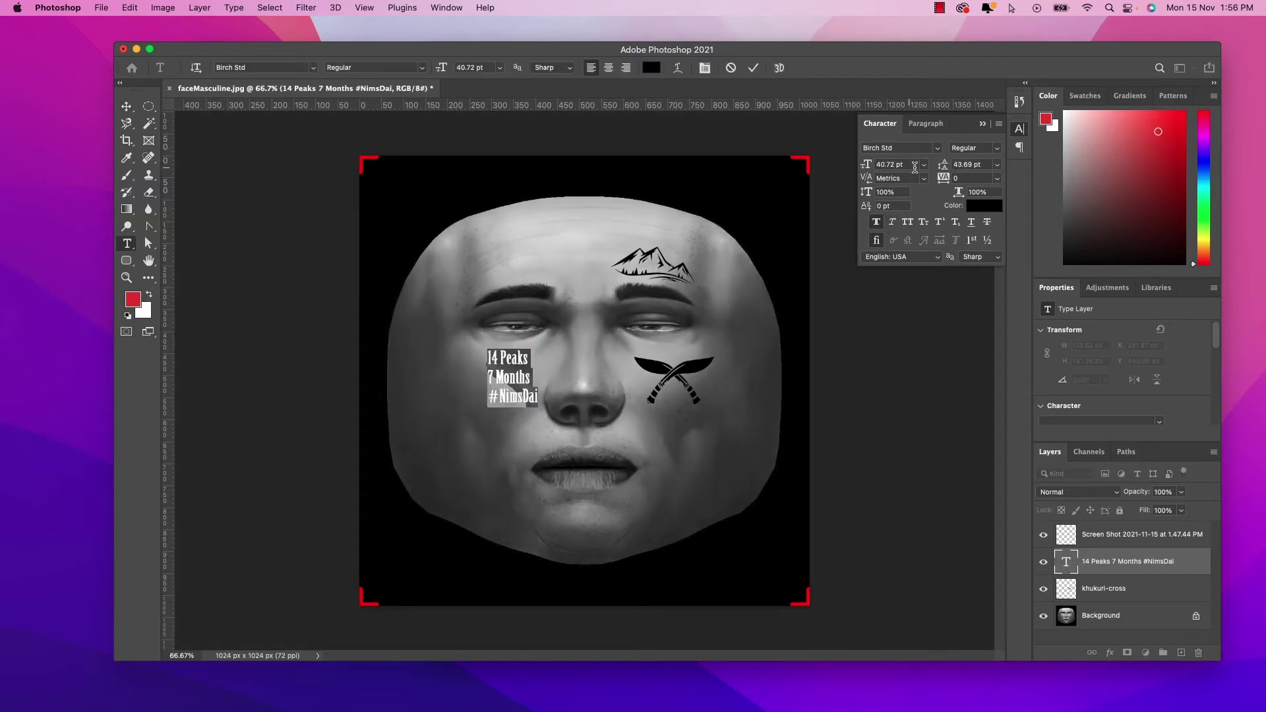
pyautogui.moveTo(944, 170); pyautogui.dragTo(970, 170)
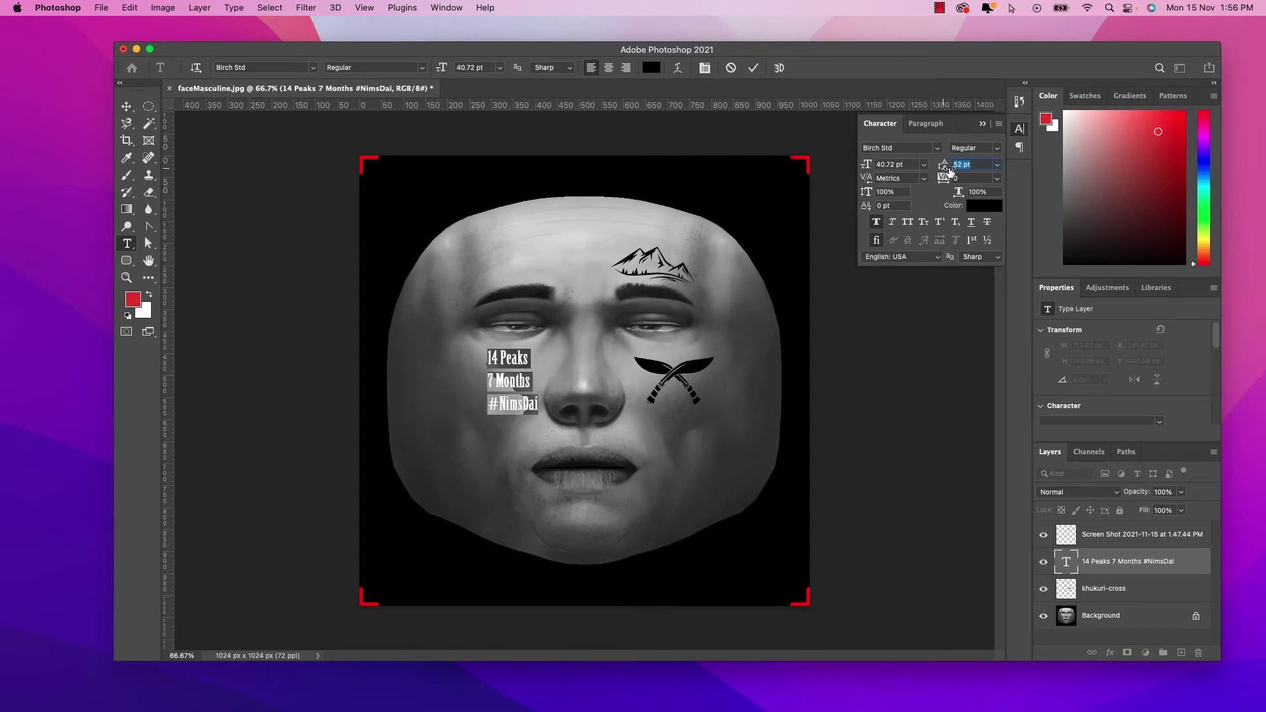
pyautogui.click(125, 106)
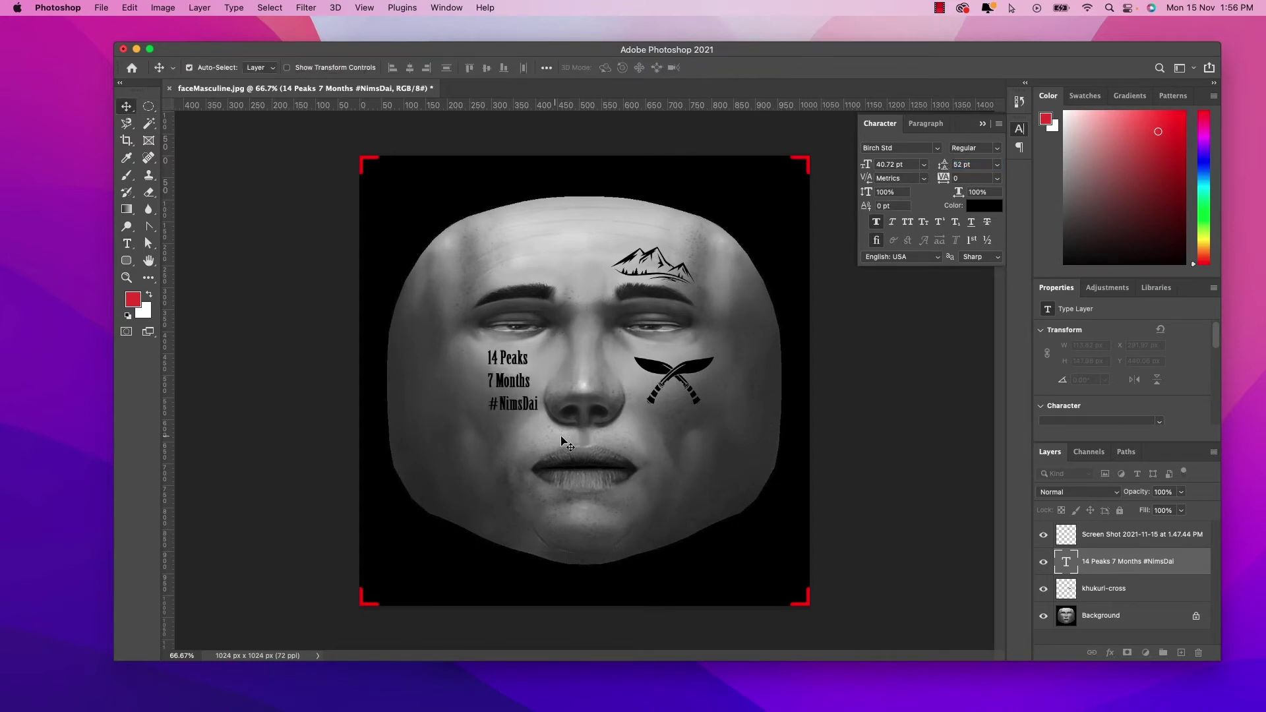
pyautogui.moveTo(517, 384); pyautogui.dragTo(516, 386)
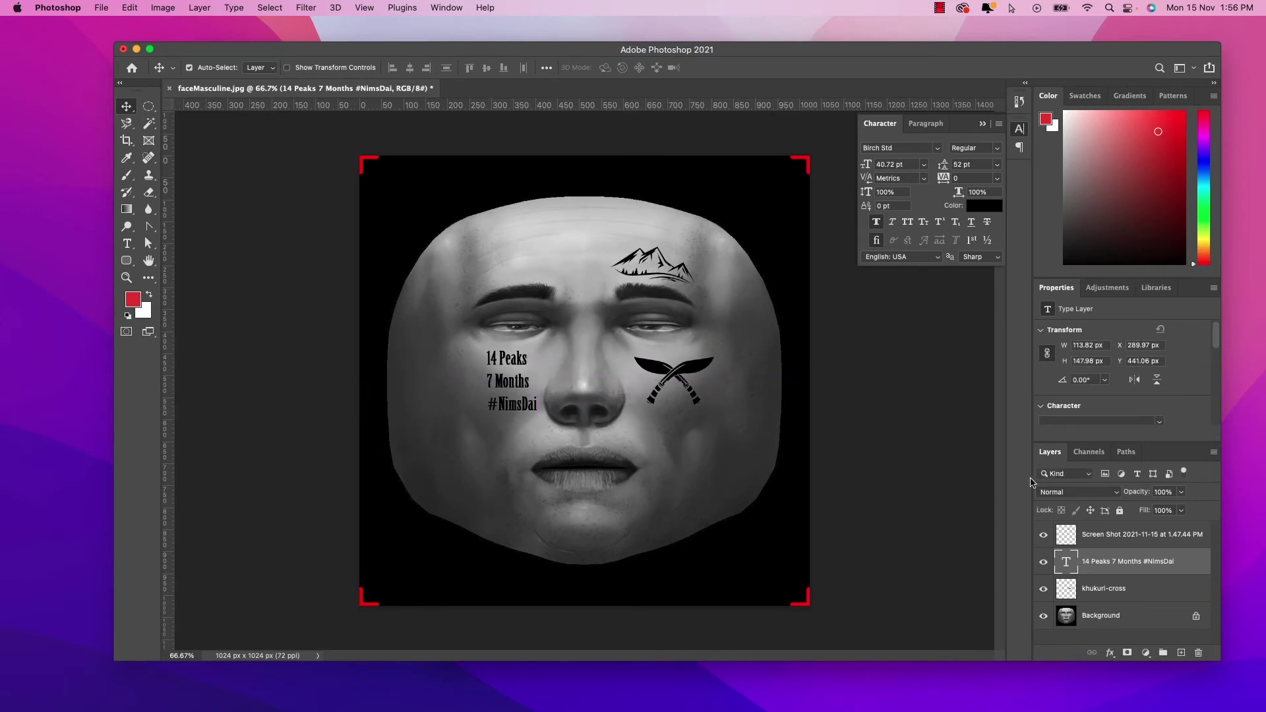
# - Lower the text layer's opacity to about 80%, keeping Normal blending
pyautogui.click(1099, 494)
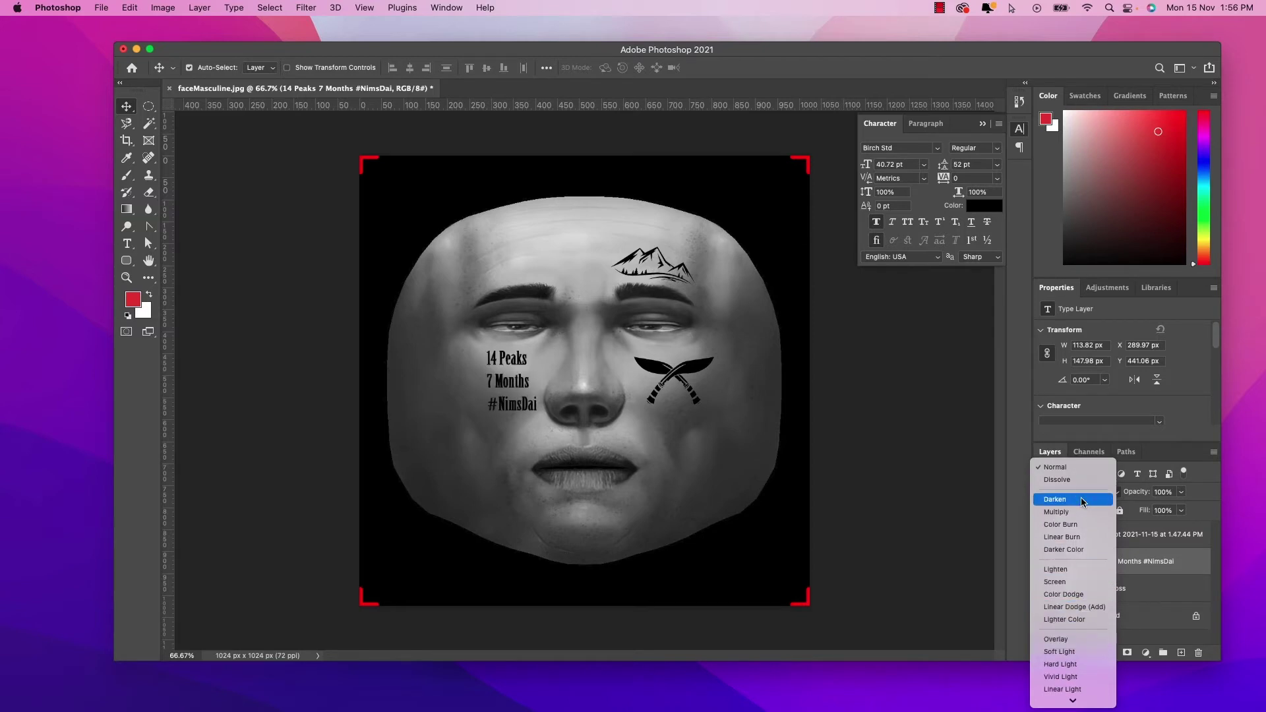
pyautogui.click(1078, 470)
pyautogui.click(1182, 511)
pyautogui.click(1185, 497)
pyautogui.moveTo(1182, 510); pyautogui.dragTo(1170, 516)
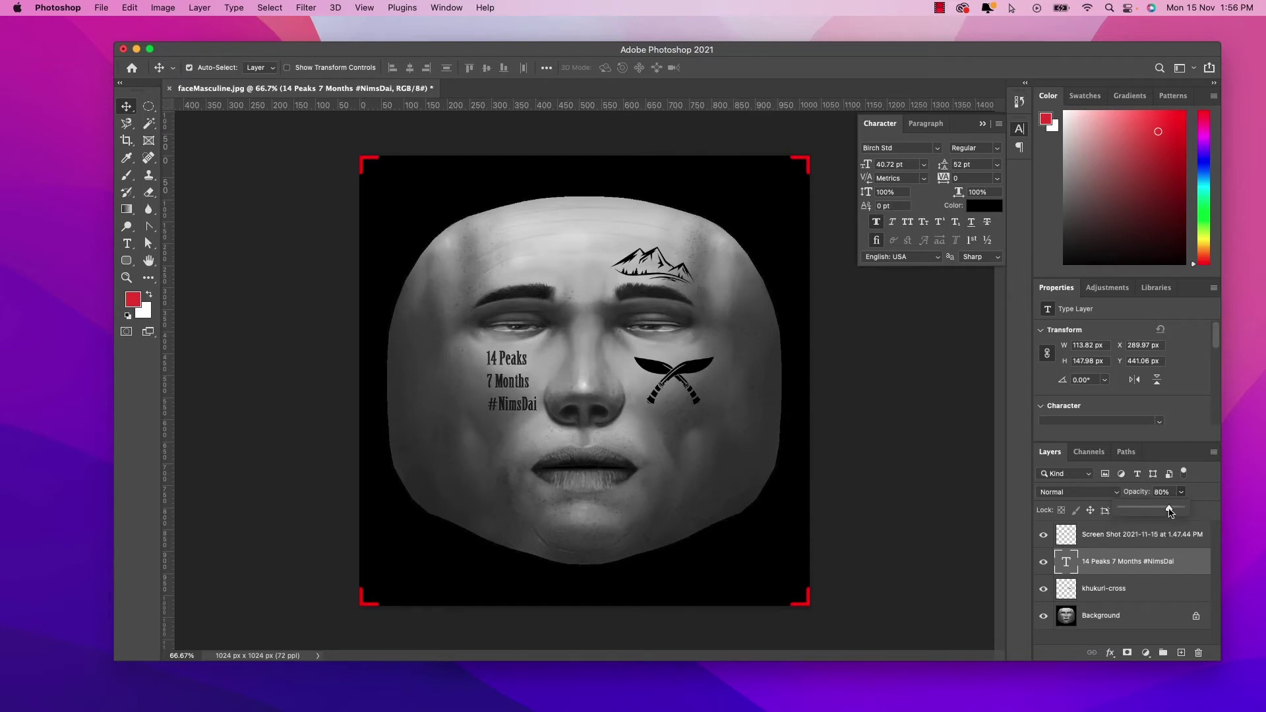
pyautogui.click(1147, 577)
# - Set the Screen Shot mountain and khukuri-cross layers to 80% opacity
pyautogui.click(1131, 536)
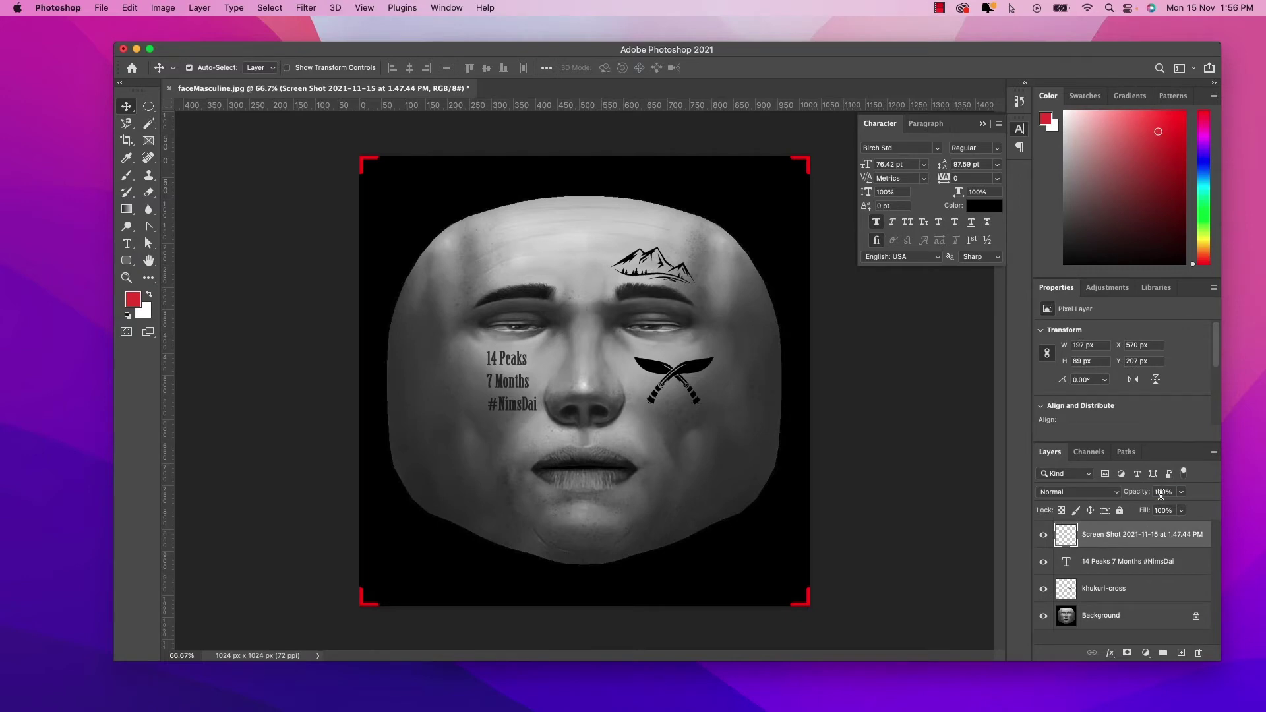
pyautogui.write('80')
pyautogui.press('Return')
pyautogui.click(1124, 590)
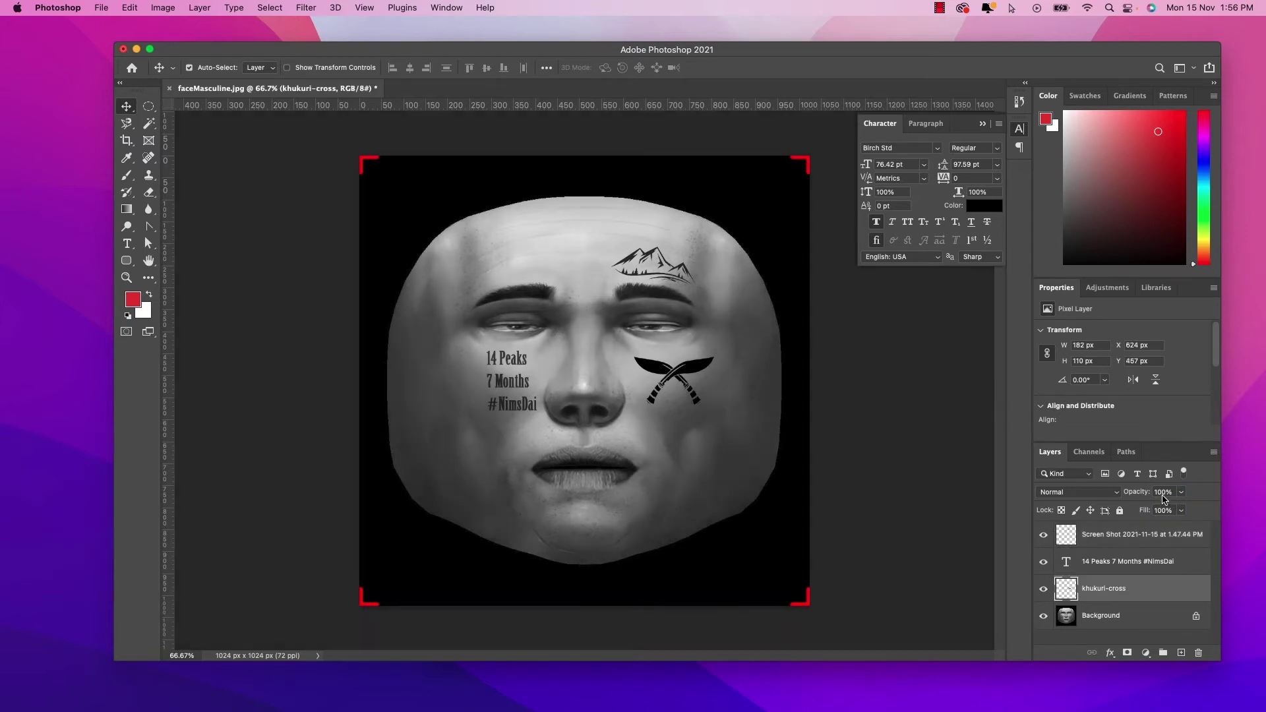
pyautogui.write('80')
pyautogui.press('Return')
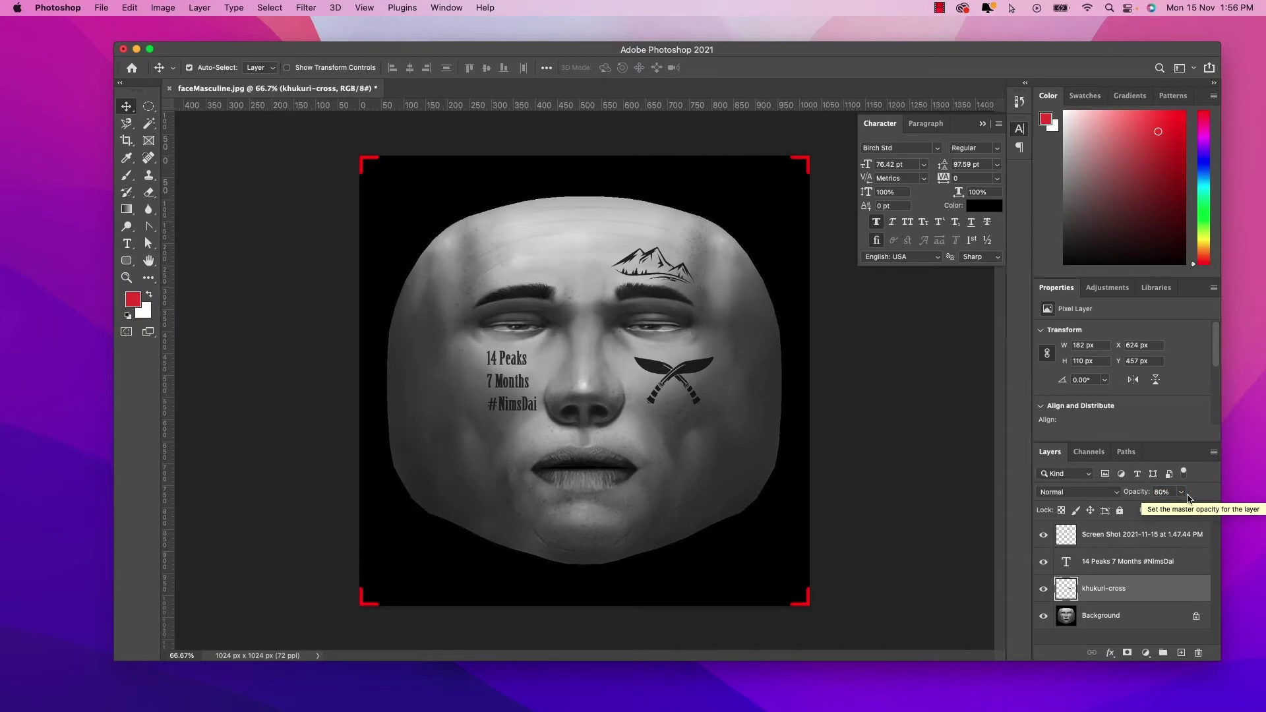
pyautogui.click(1182, 494)
pyautogui.moveTo(1182, 510); pyautogui.dragTo(1178, 512)
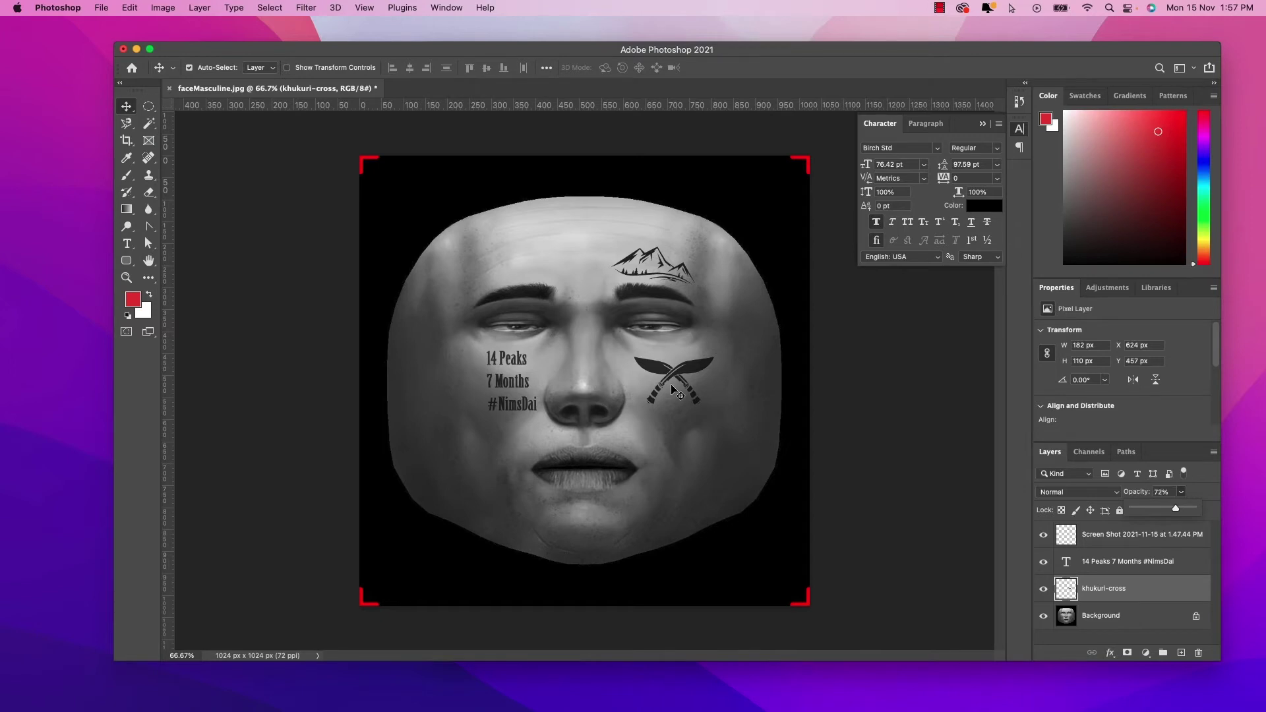
pyautogui.press('8')
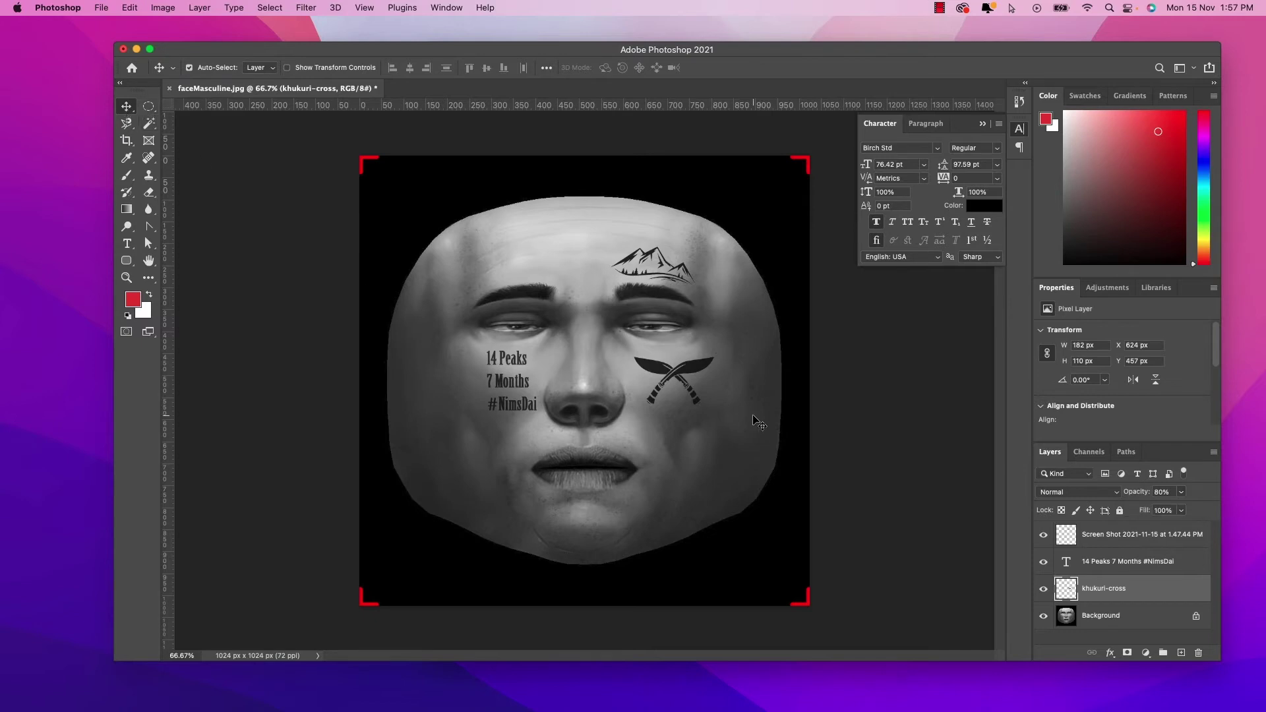
# - Nudge the khukuri cross a few pixels left and up, then deselect it
pyautogui.press('Left')
pyautogui.press('Left')
pyautogui.press('Left')
pyautogui.press('Left')
pyautogui.press('Left')
pyautogui.press('Left')
pyautogui.press('Left')
pyautogui.press('Left')
pyautogui.press('Left')
pyautogui.press('Left')
pyautogui.press('Left')
pyautogui.press('Left')
pyautogui.press('Left')
pyautogui.press('Left')
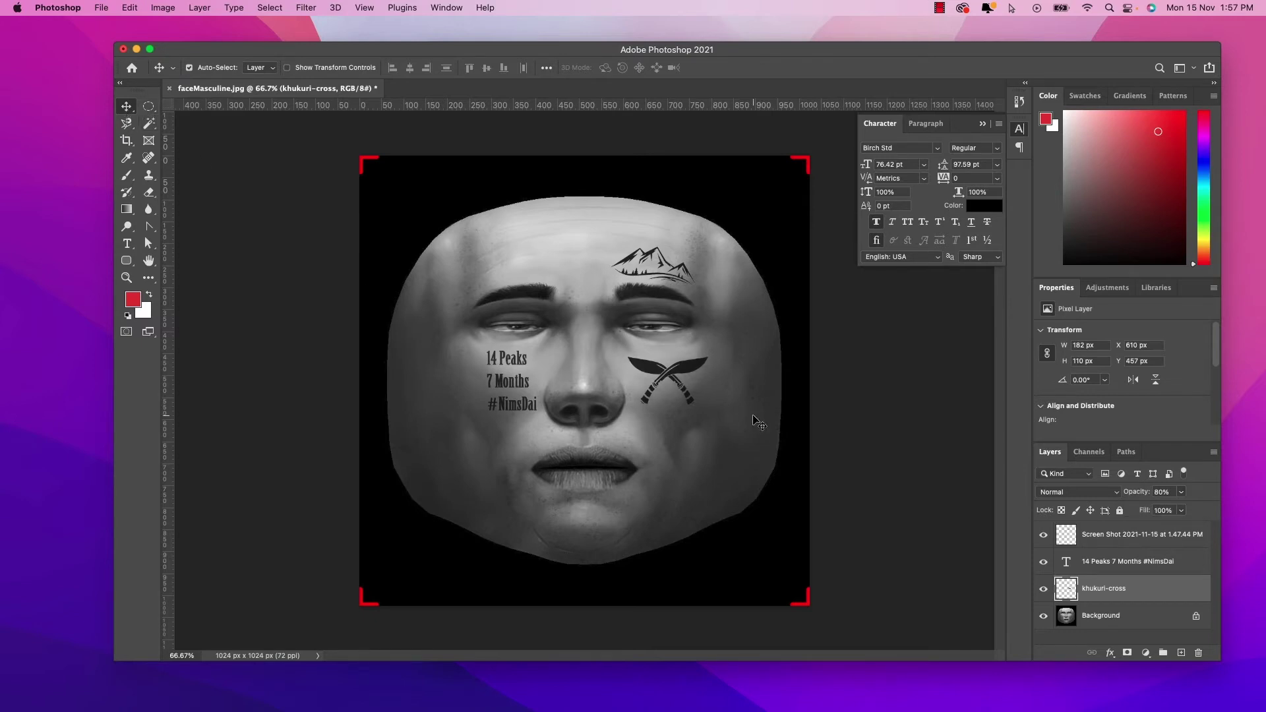
pyautogui.press('Up')
pyautogui.press('Up')
pyautogui.press('Left')
pyautogui.press('Left')
pyautogui.press('Left')
pyautogui.press('Left')
pyautogui.press('Left')
pyautogui.press('Left')
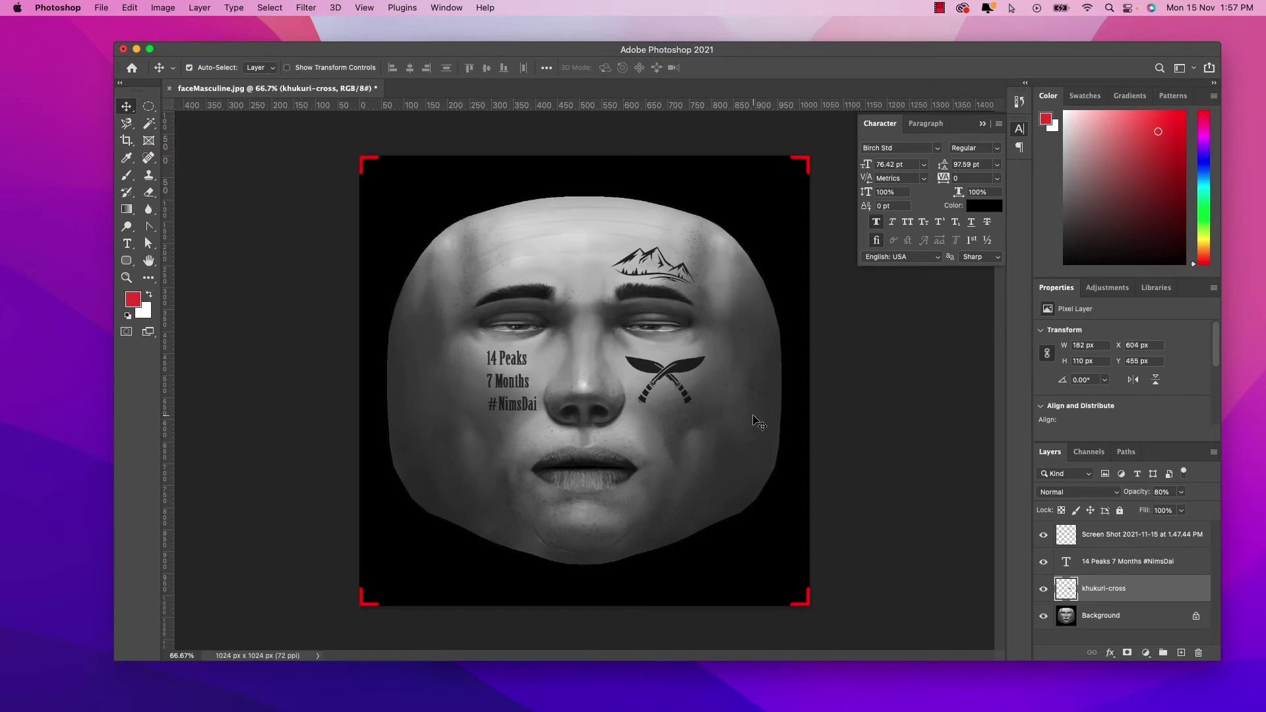
pyautogui.press('Left')
pyautogui.press('Left')
pyautogui.press('Right')
pyautogui.press('Up')
pyautogui.press('Up')
pyautogui.press('Up')
pyautogui.press('Up')
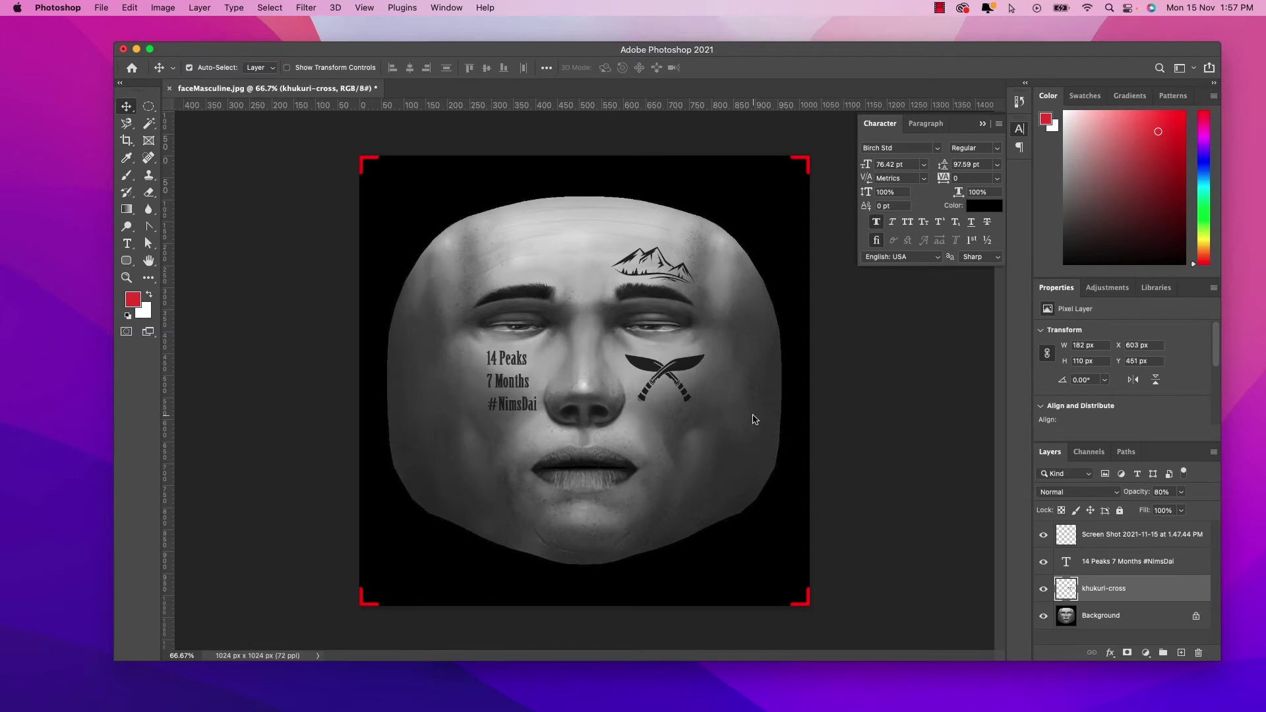
pyautogui.press('Up')
pyautogui.click(898, 467)
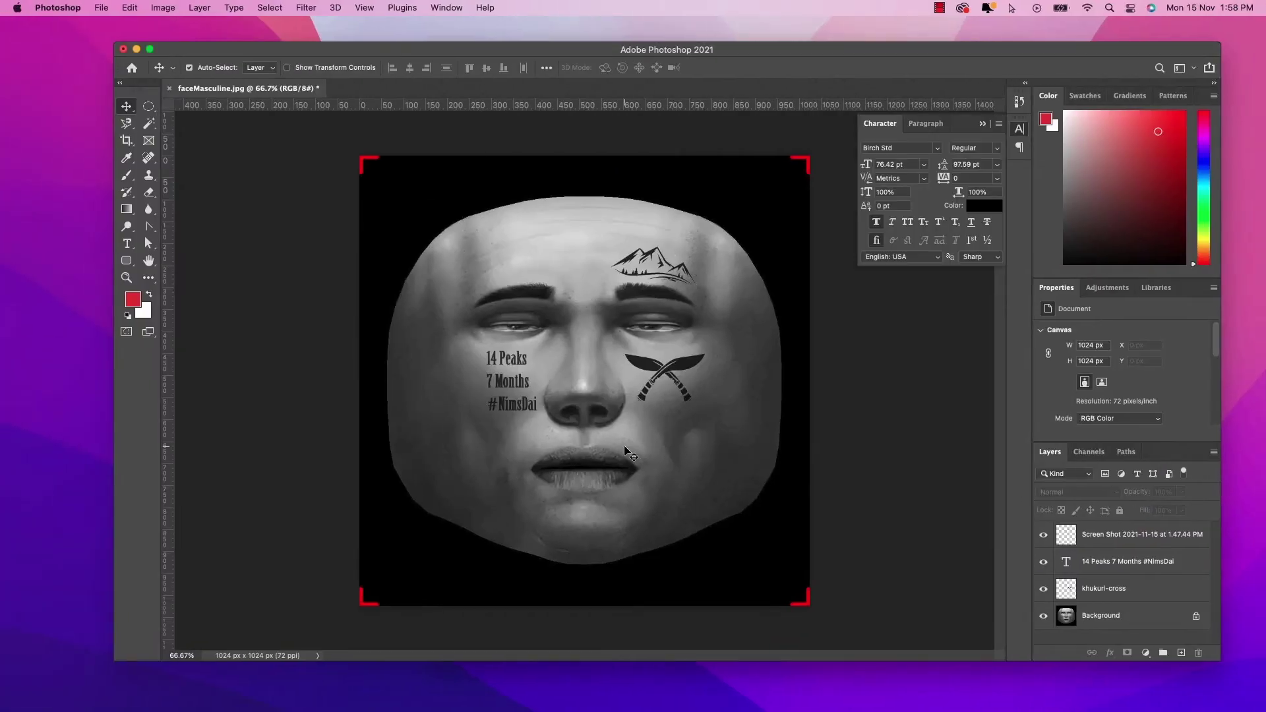
# - Hide the face Background layer and quick-export the tattoos as PNG
pyautogui.click(983, 124)
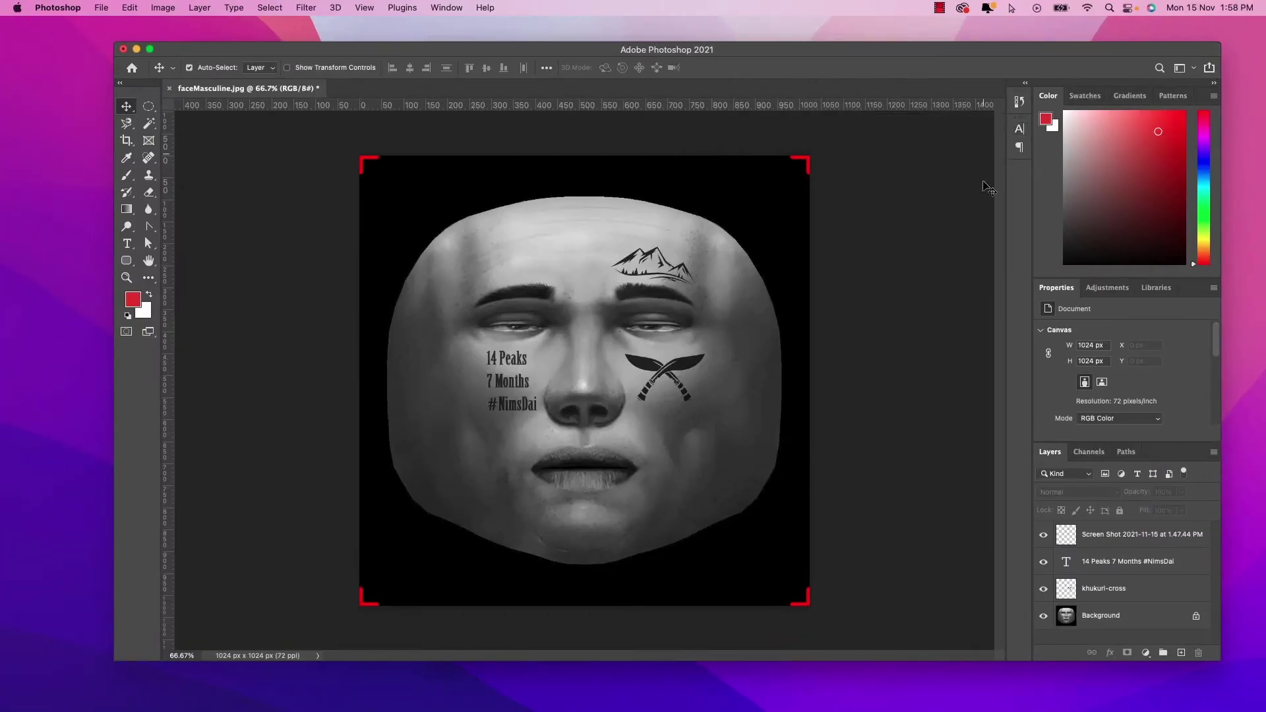
pyautogui.click(1044, 616)
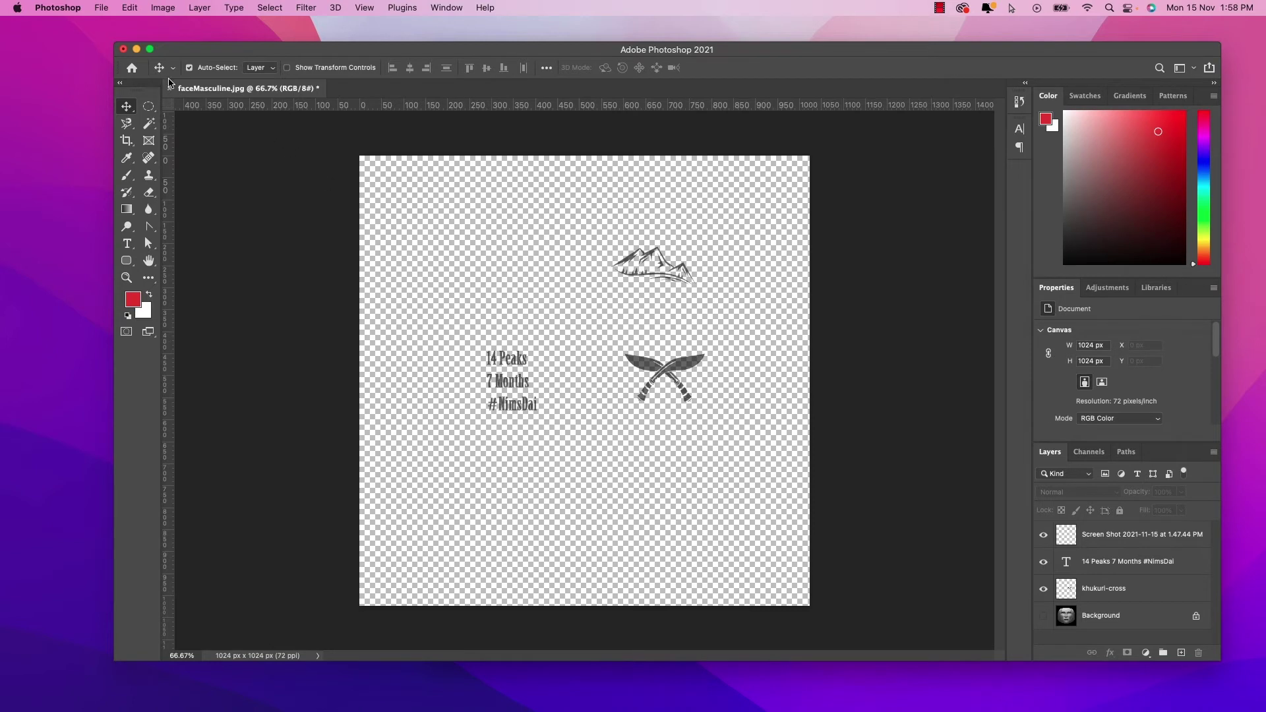
pyautogui.click(100, 8)
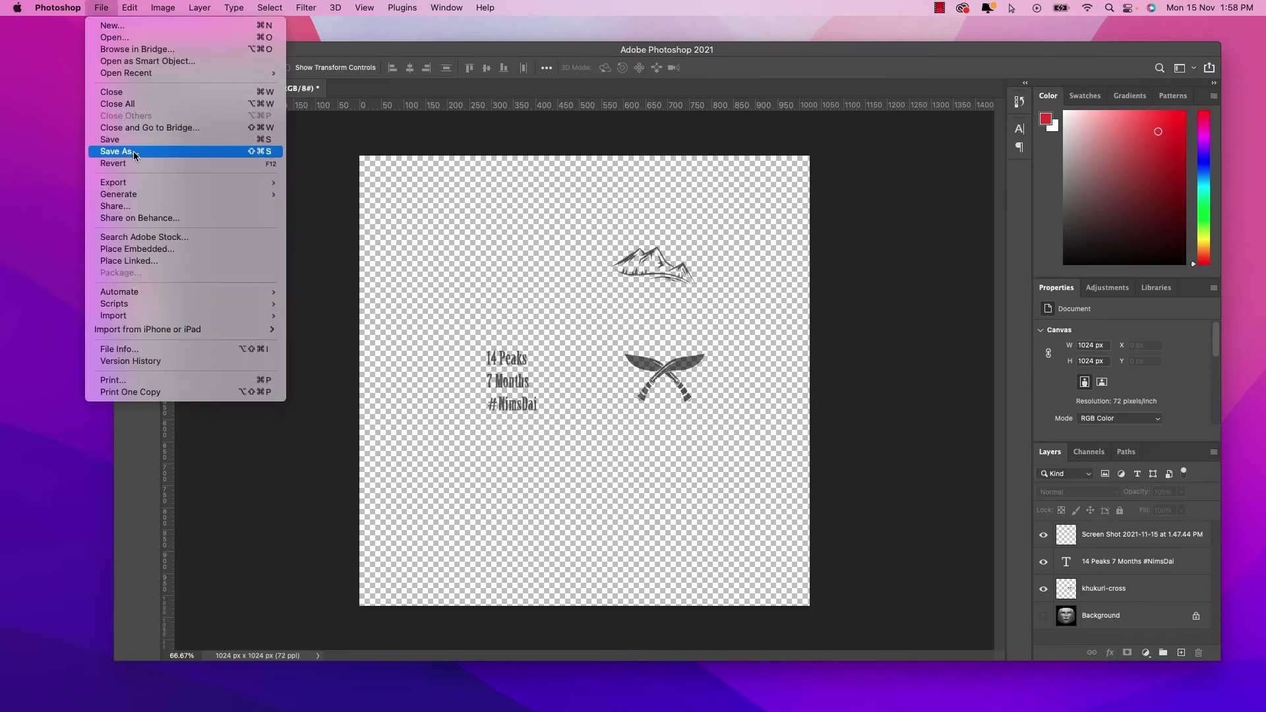
pyautogui.moveTo(145, 182)
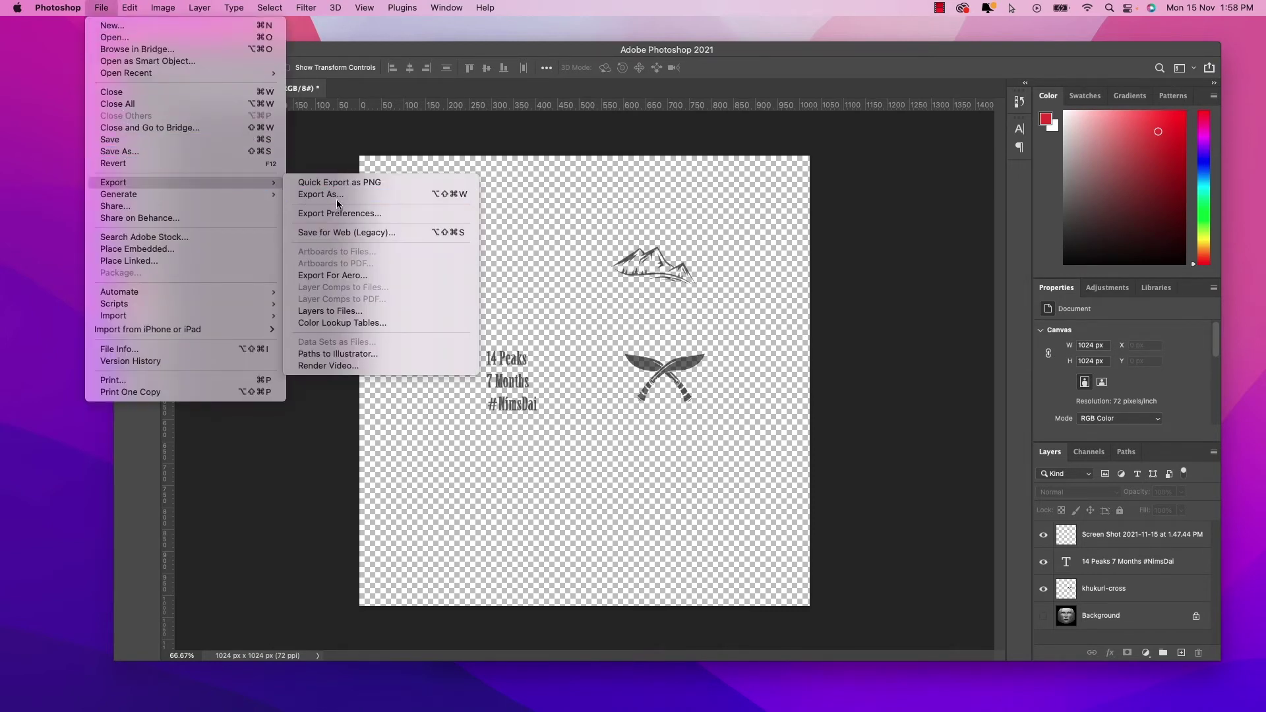
pyautogui.click(370, 182)
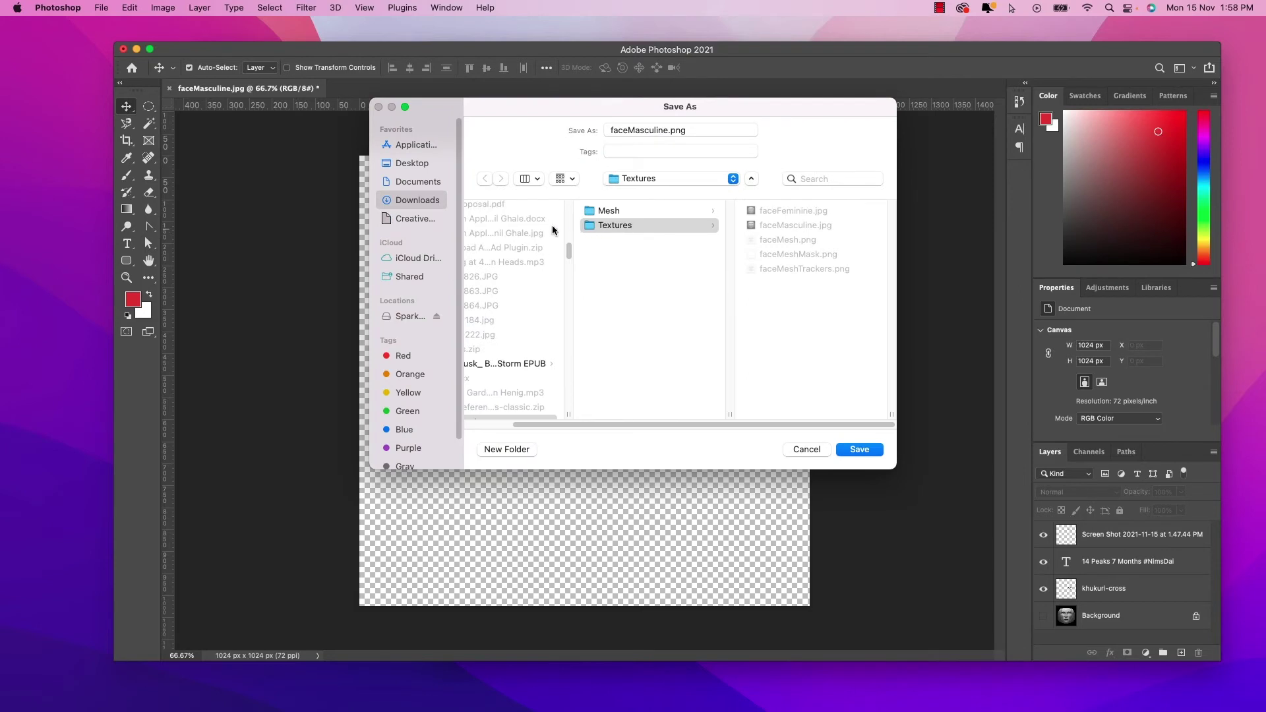
# - Save the PNG to the Desktop as NimsDaiTattoo.png and minimize Photoshop
pyautogui.click(415, 165)
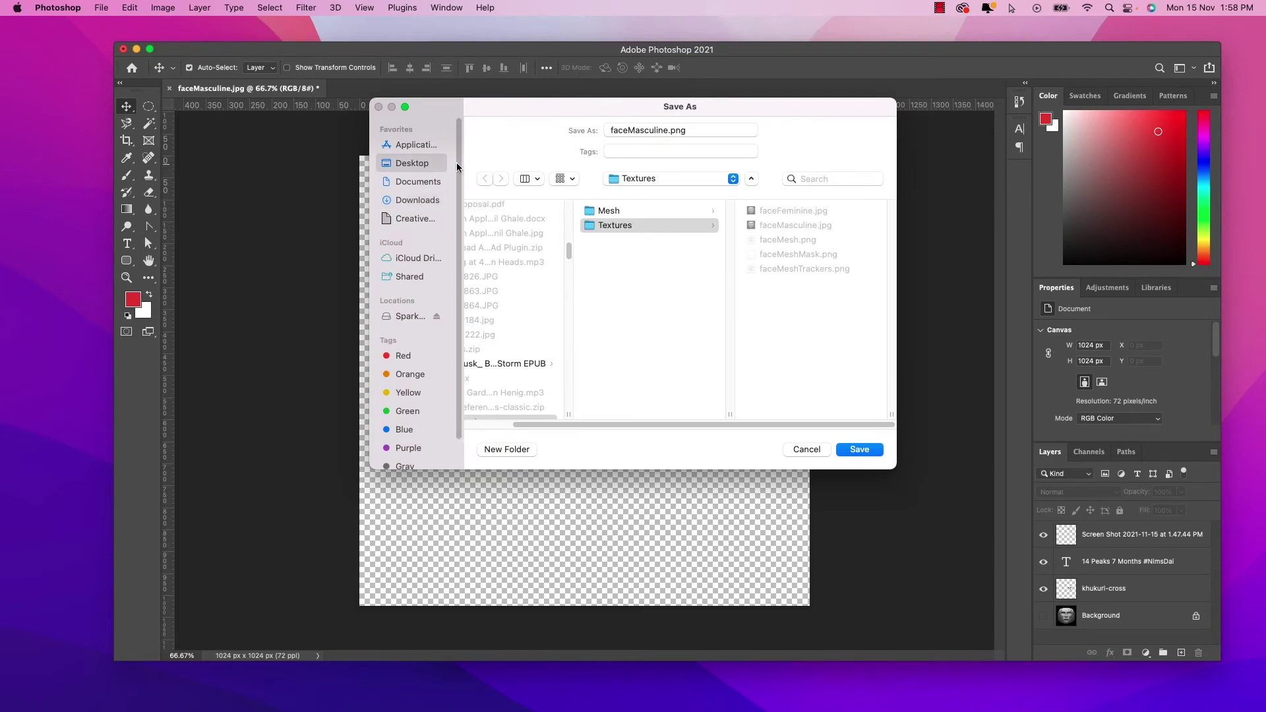
pyautogui.doubleClick(666, 129)
pyautogui.write('NimsDaiTattoo')
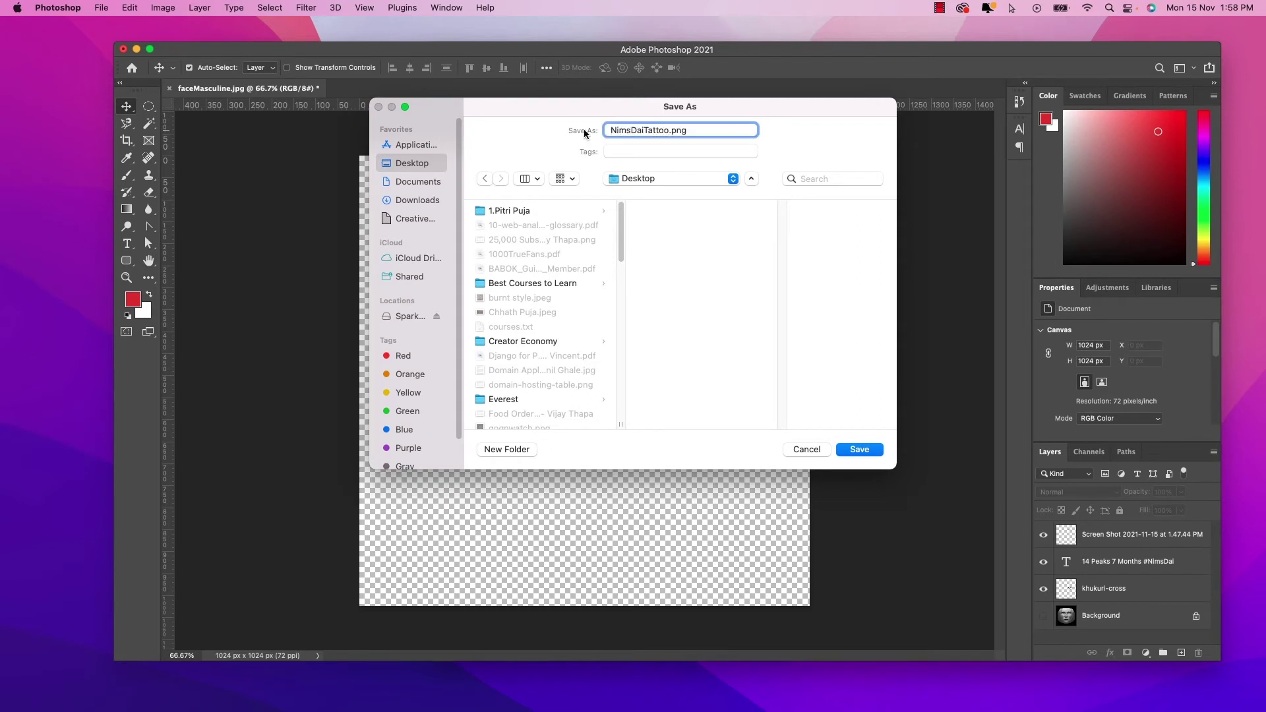
pyautogui.click(871, 451)
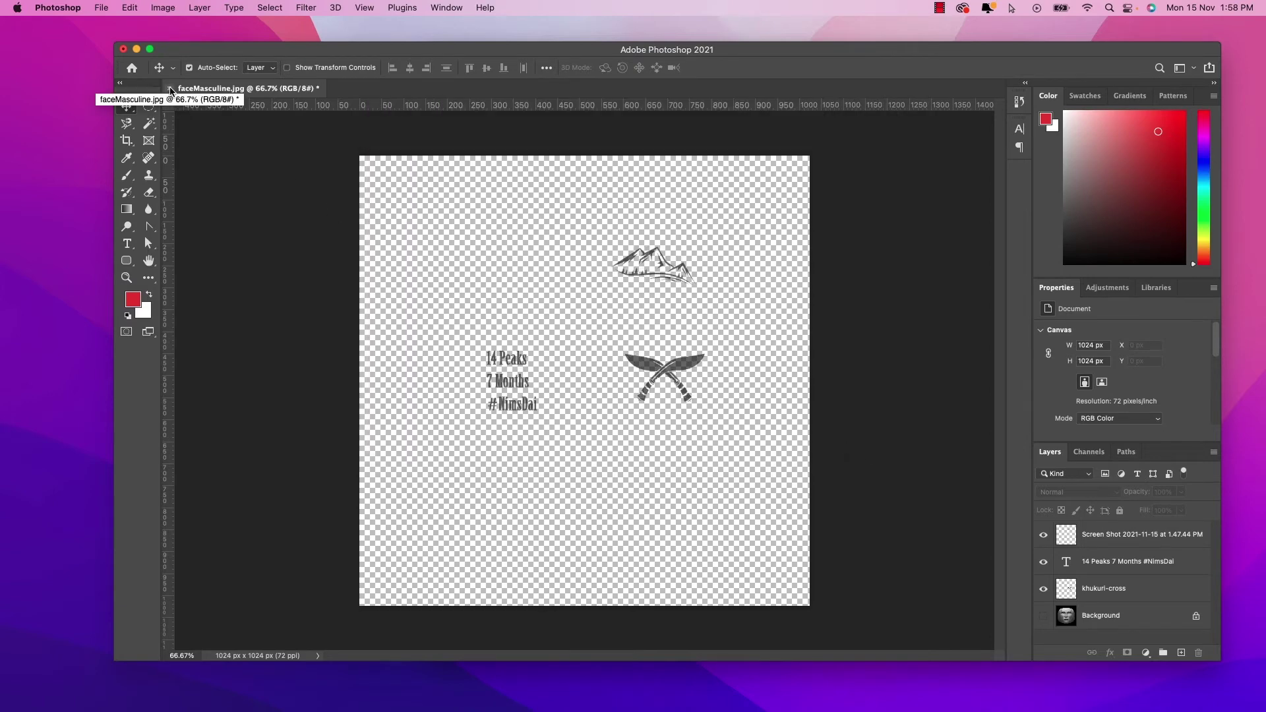
pyautogui.click(137, 49)
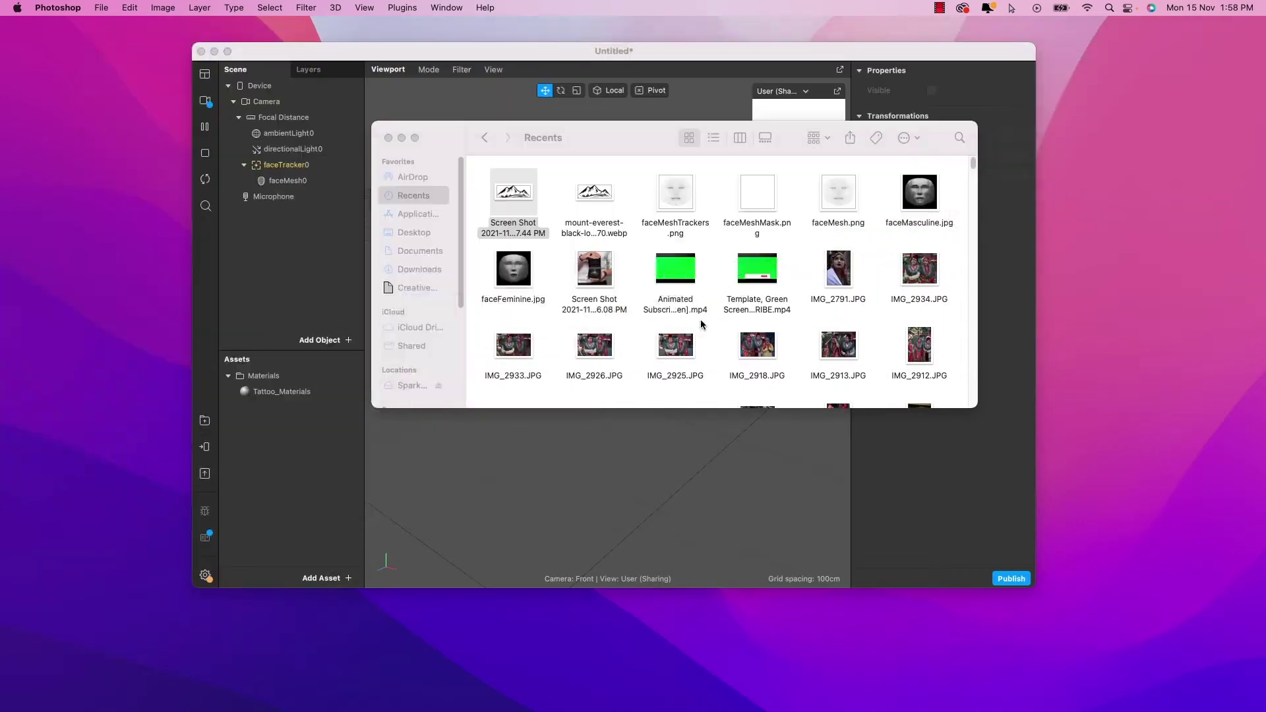
# - Open NimsDaiTattoo.png from Finder's Desktop to check it, close it, and return to Spark AR
pyautogui.click(419, 200)
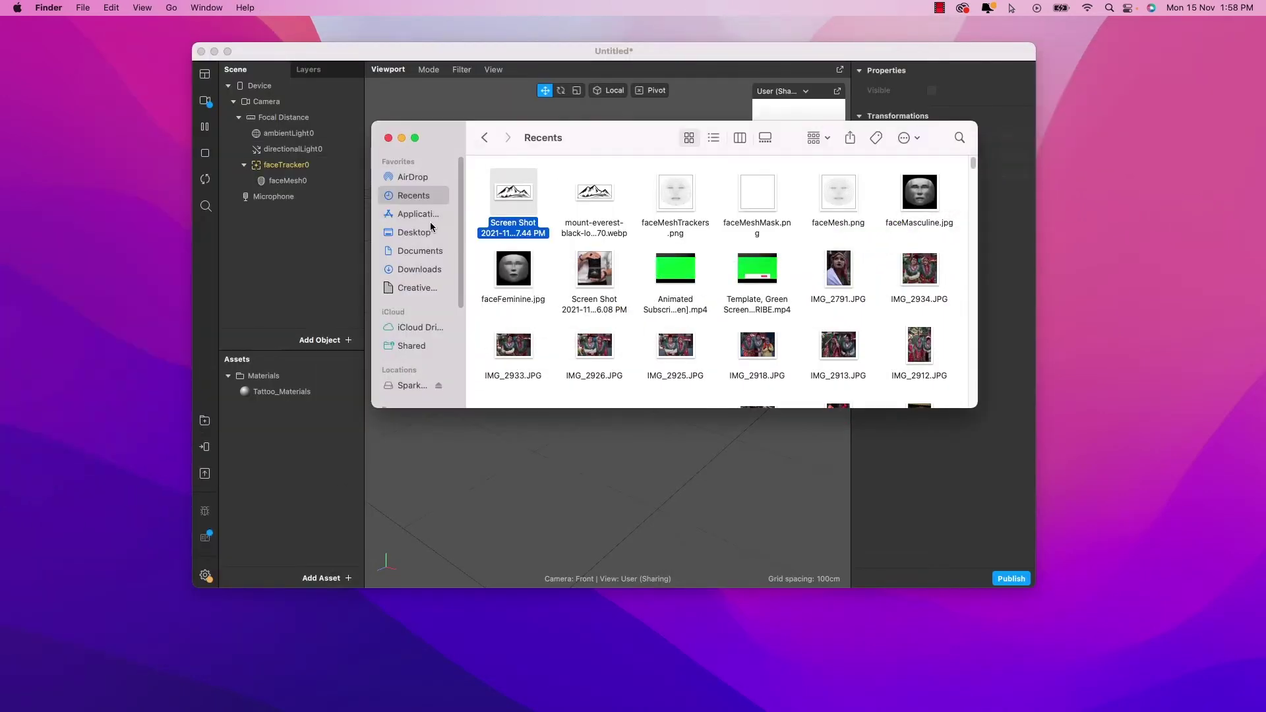
pyautogui.click(420, 234)
pyautogui.click(517, 198)
pyautogui.doubleClick(516, 198)
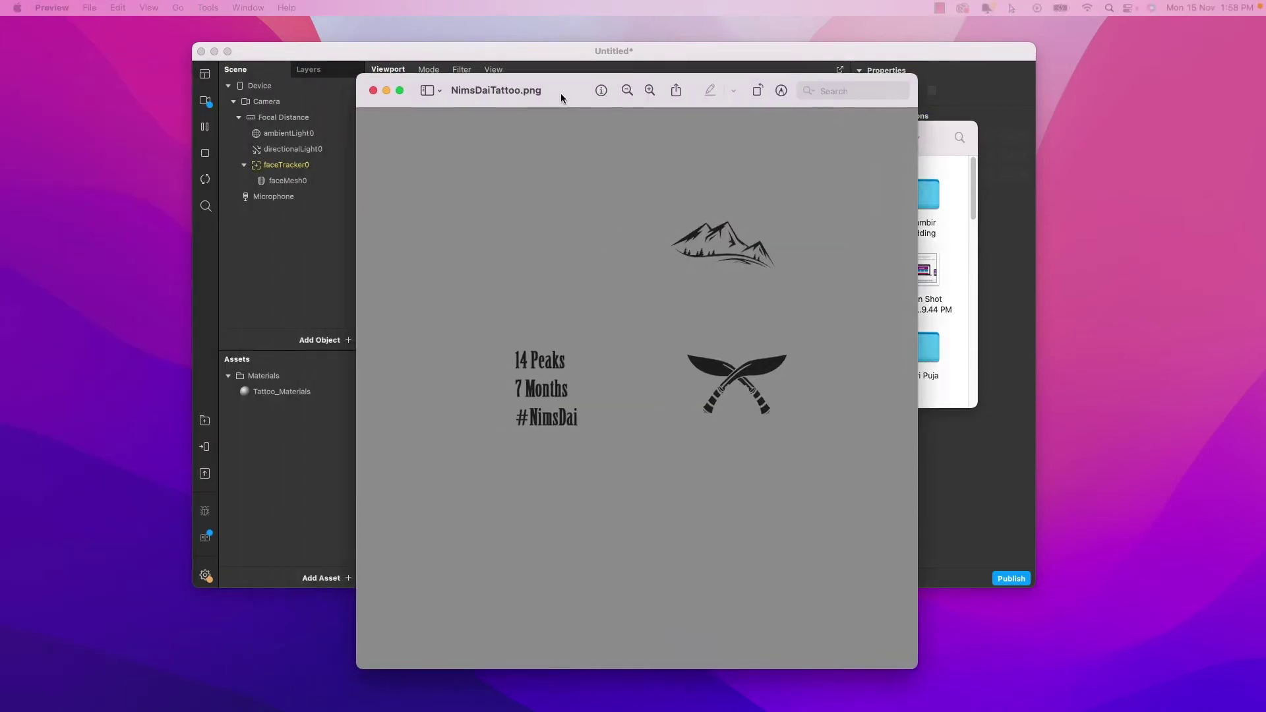
pyautogui.click(373, 90)
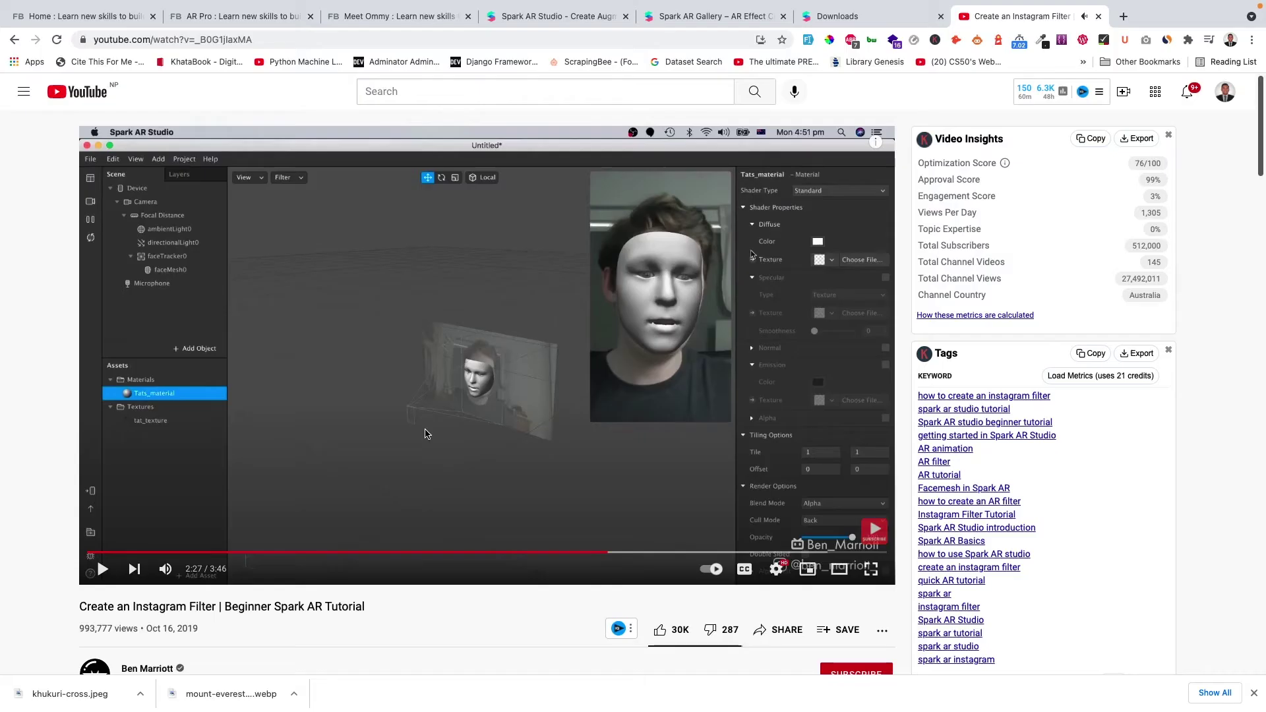
pyautogui.hotkey('ctrl', 'Left')
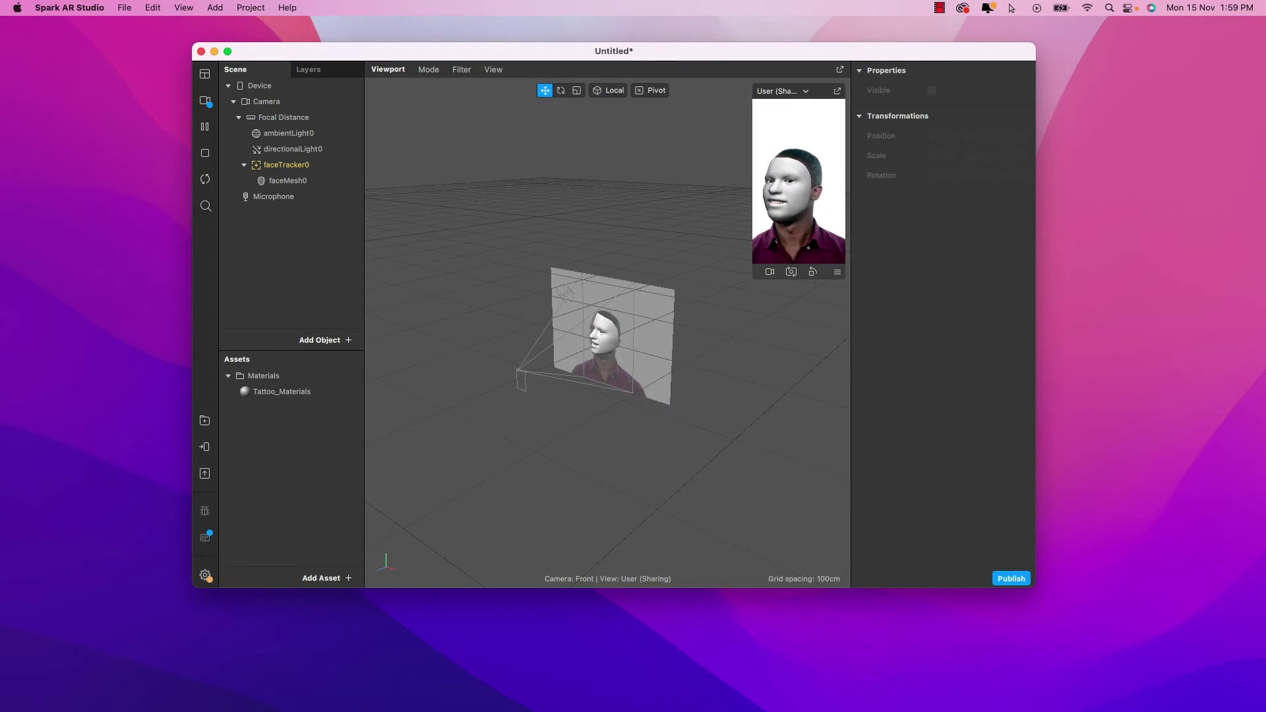
# - Drag NimsDaiTattoo.png into the Assets panel, allow Desktop access, and select the new texture
pyautogui.hotkey('ctrl', 'Right')
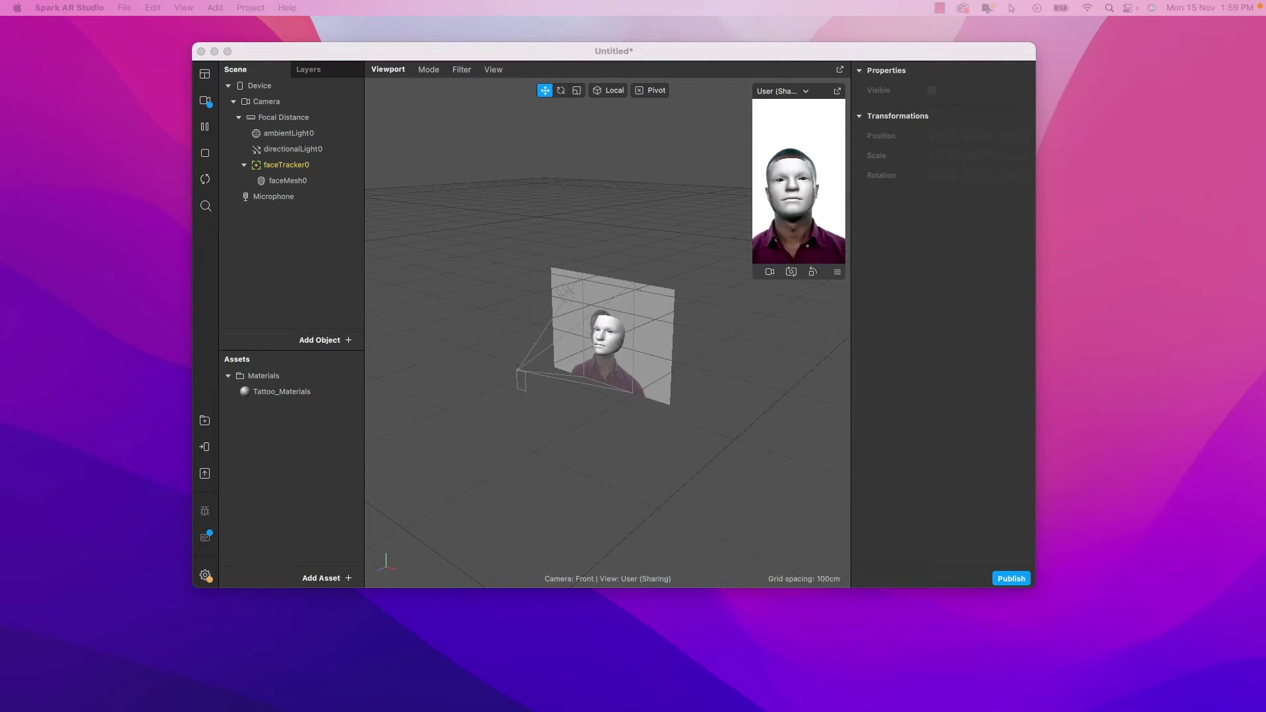
pyautogui.press('super+Tab')
pyautogui.moveTo(521, 191); pyautogui.dragTo(276, 443)
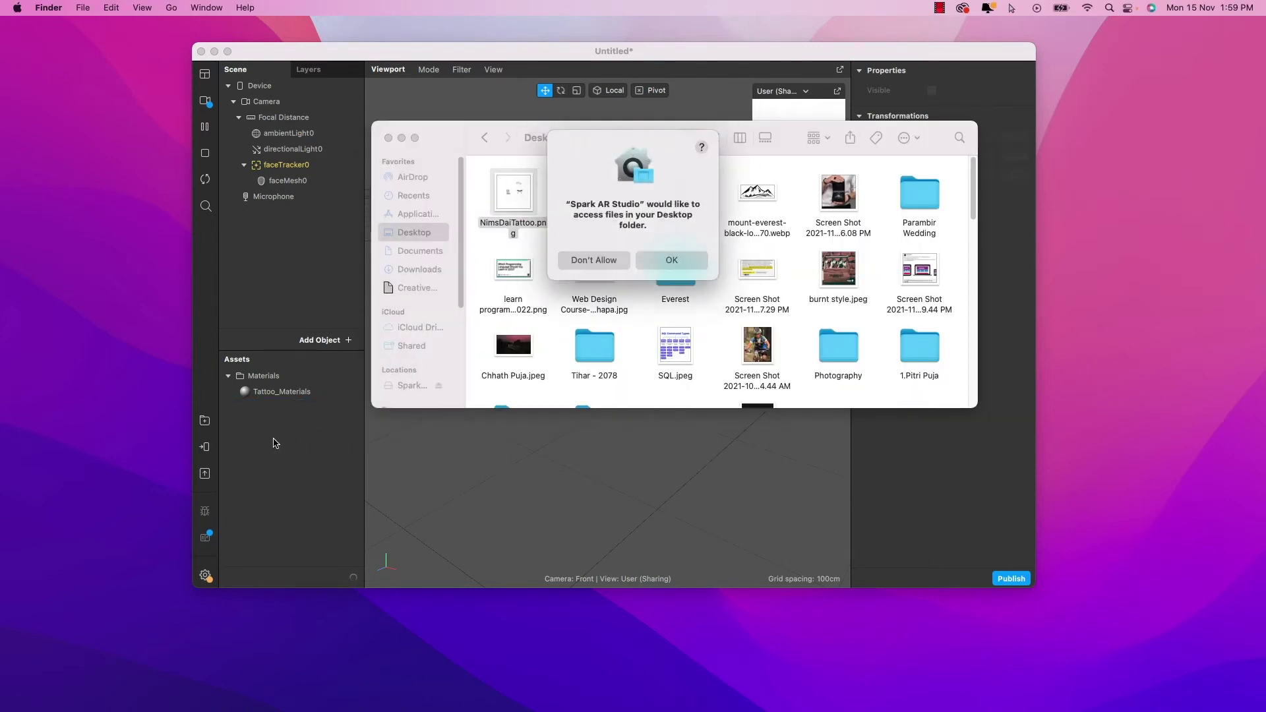
pyautogui.click(671, 261)
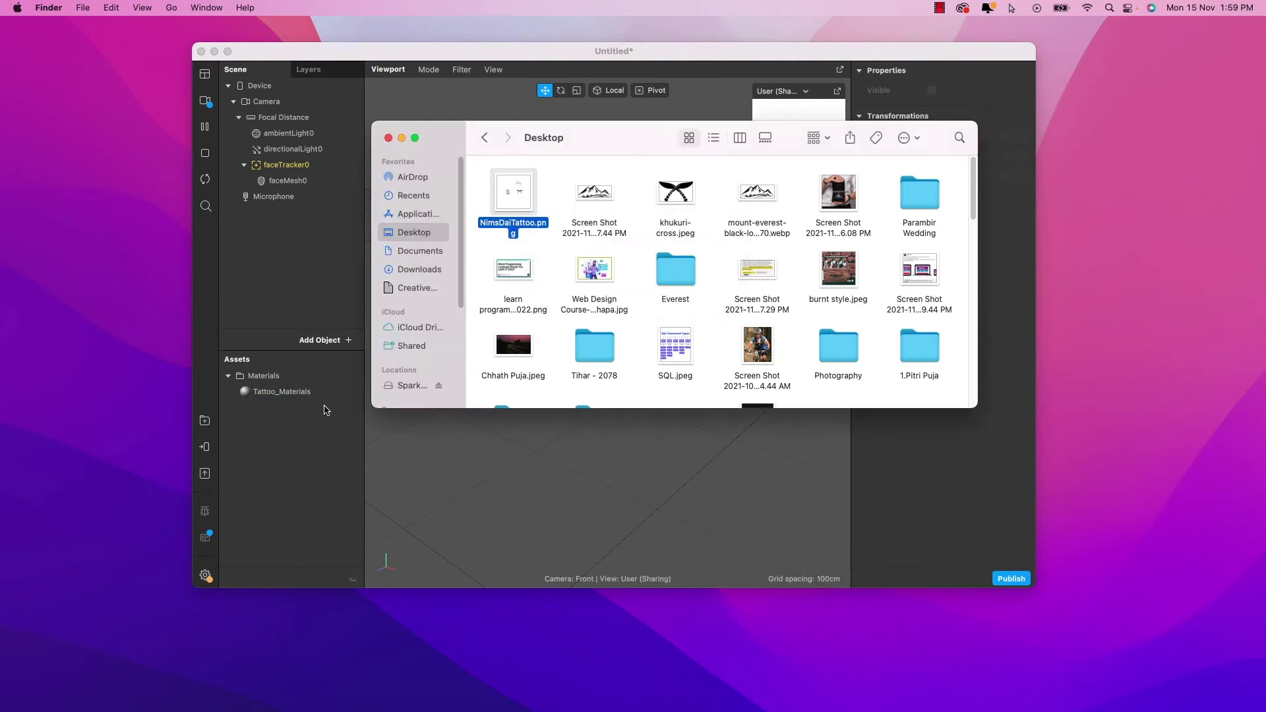
pyautogui.click(269, 459)
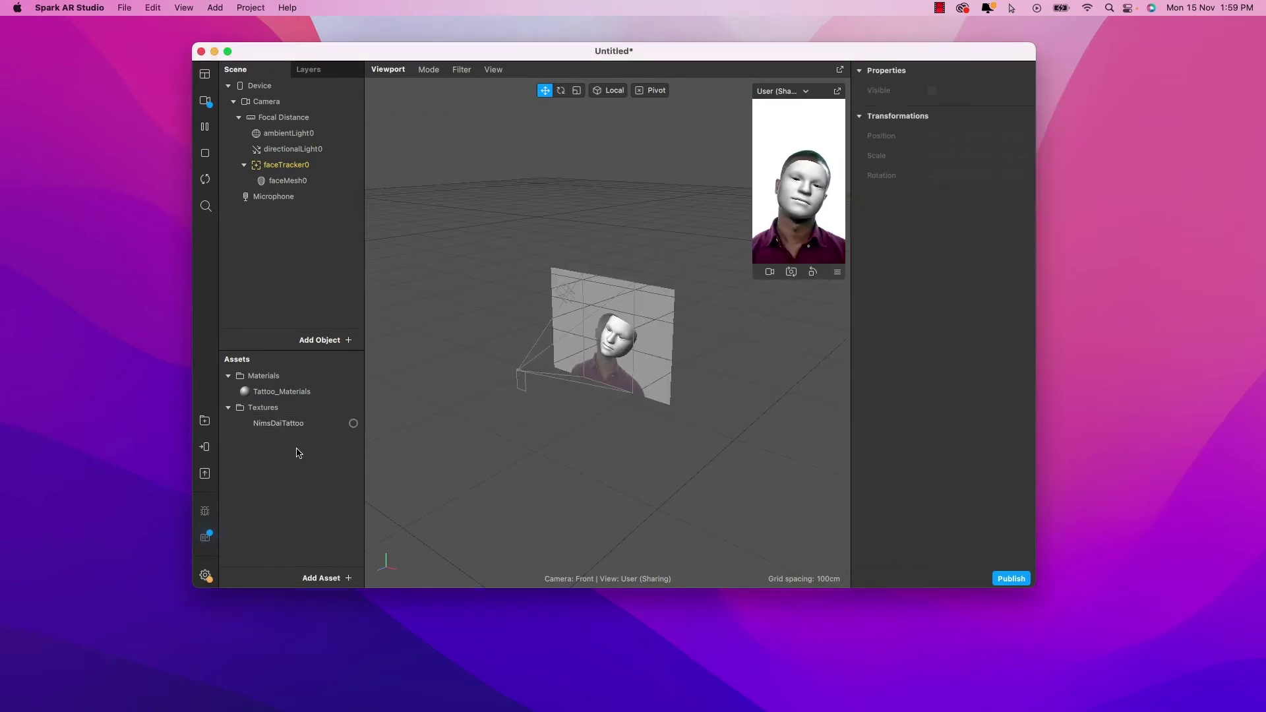
pyautogui.click(284, 424)
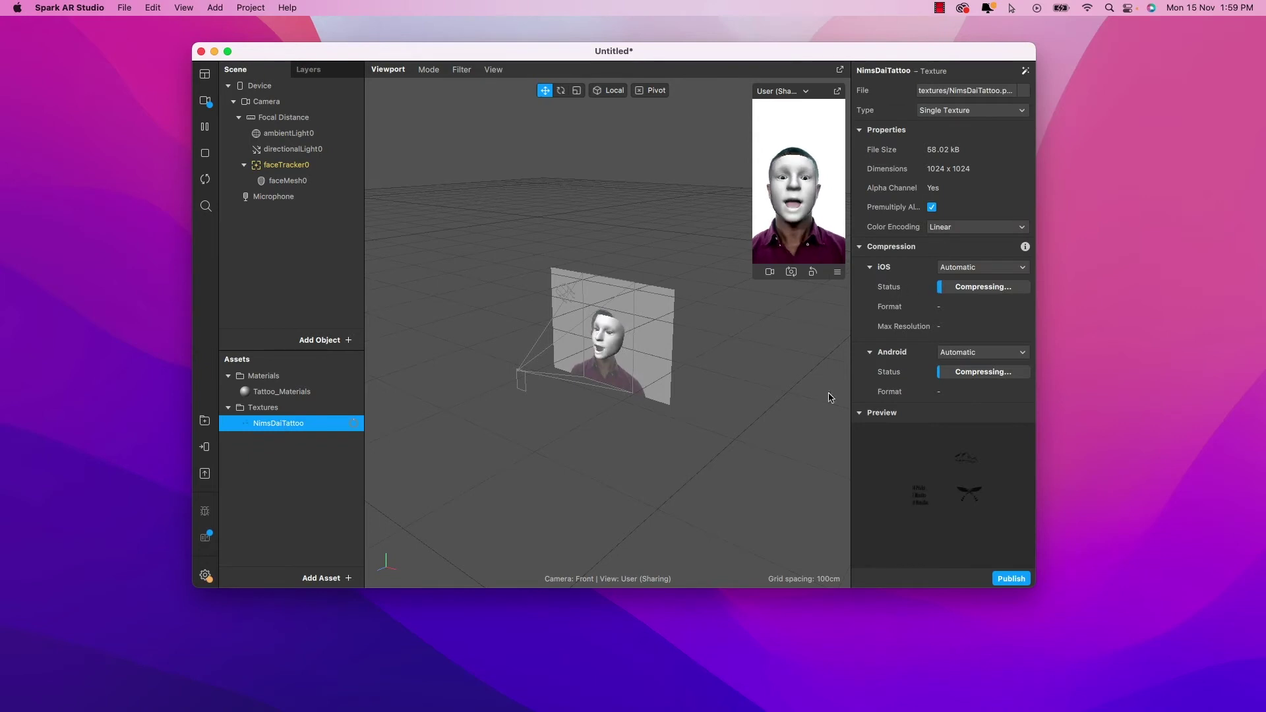
# - Set NimsDaiTattoo as the diffuse texture of Tattoo_Materials
pyautogui.click(282, 391)
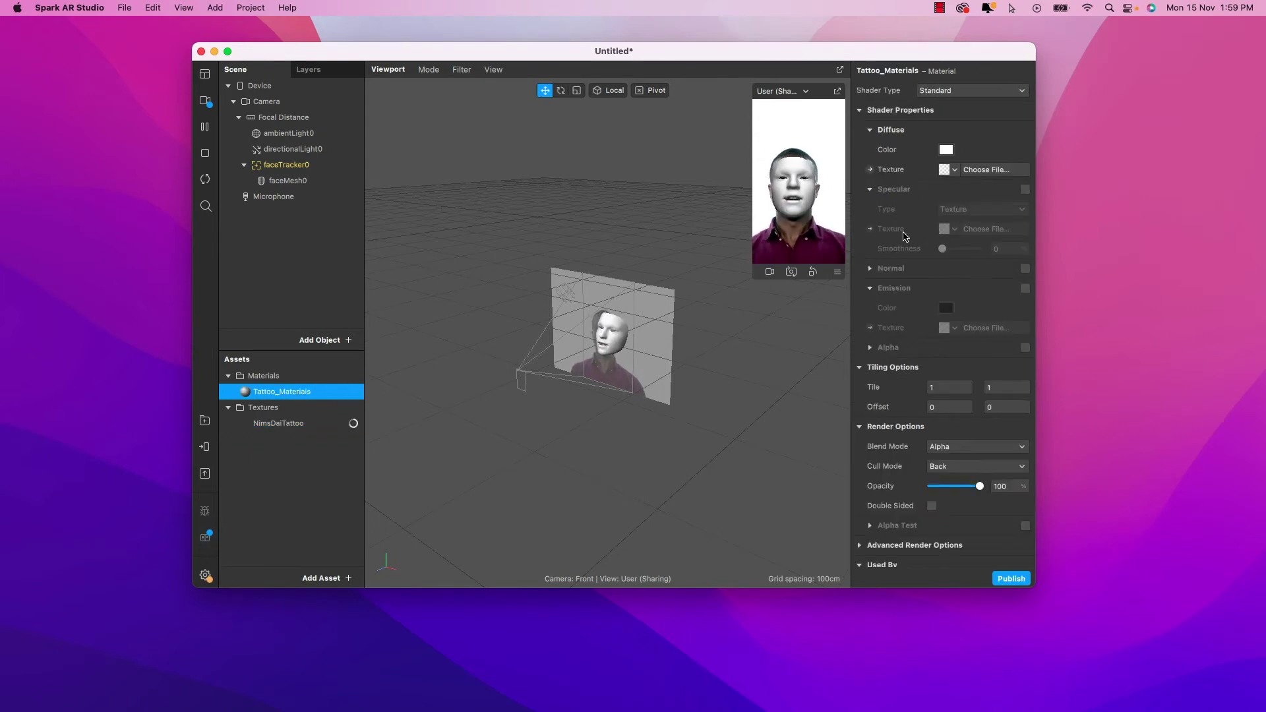
pyautogui.click(952, 169)
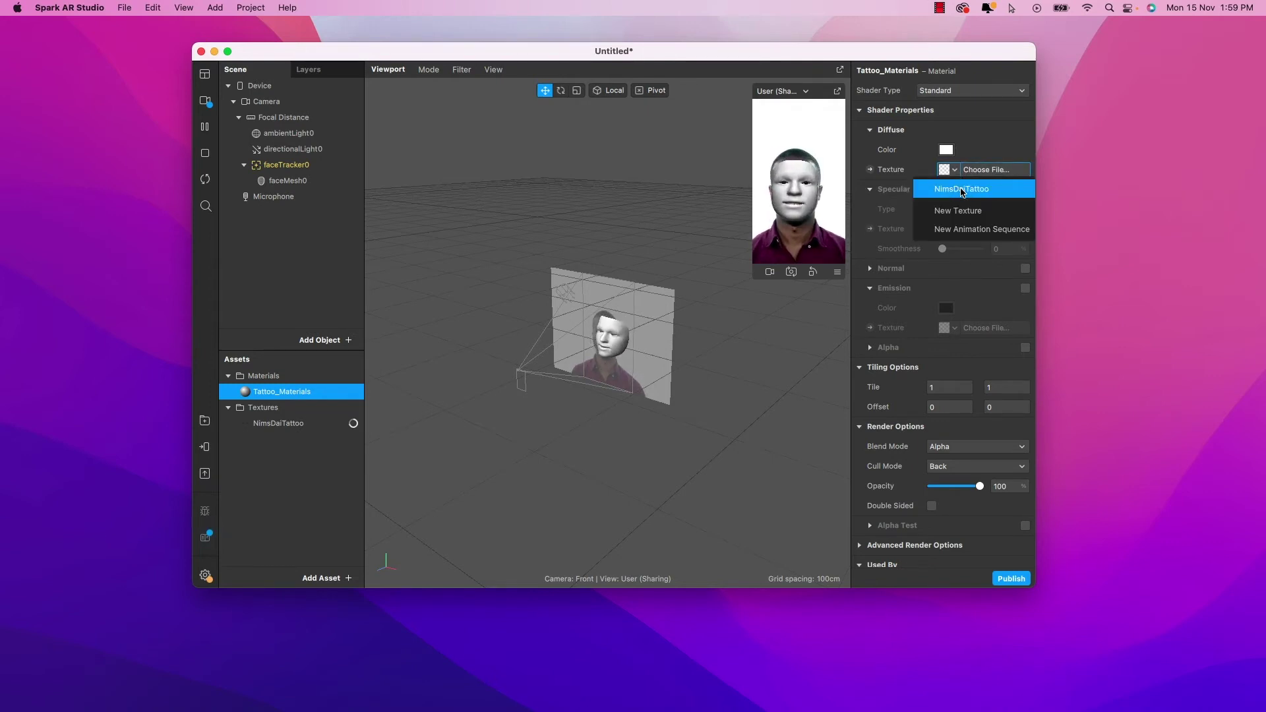
pyautogui.click(960, 190)
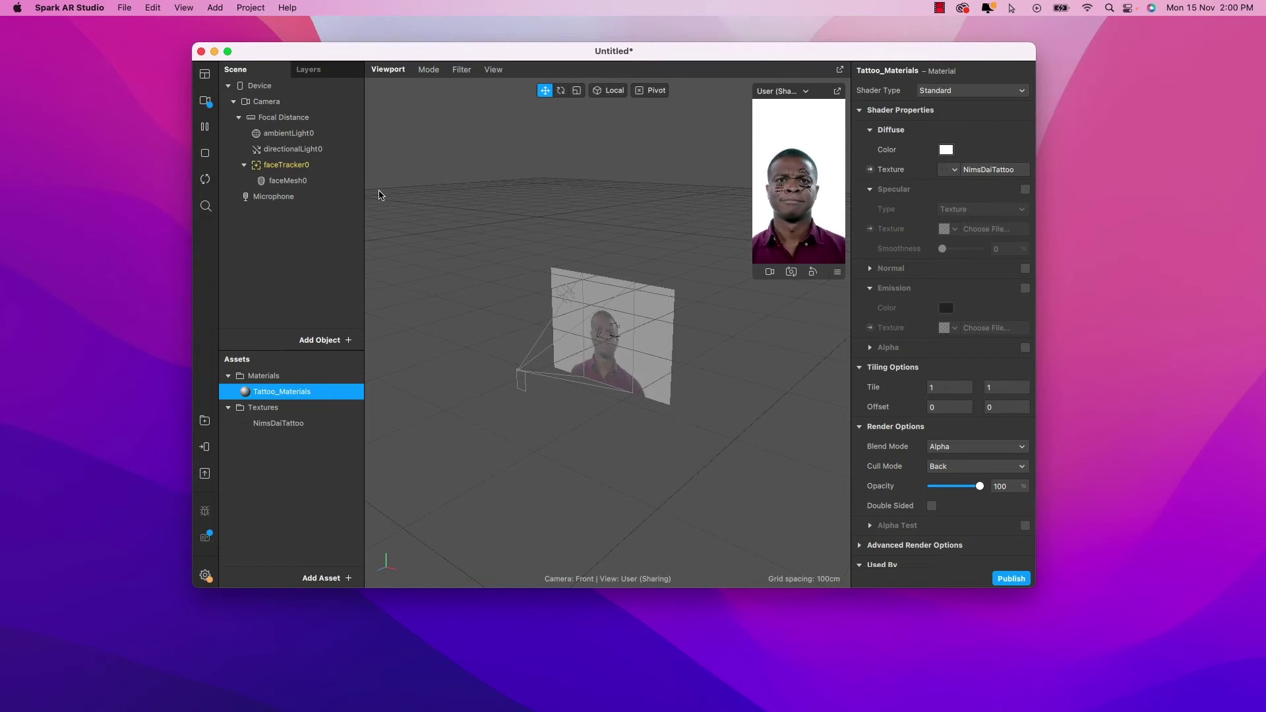
# - Preview the tattoo on several simulated faces, ending on the man with glasses, then reselect Tattoo_Materials
pyautogui.click(301, 182)
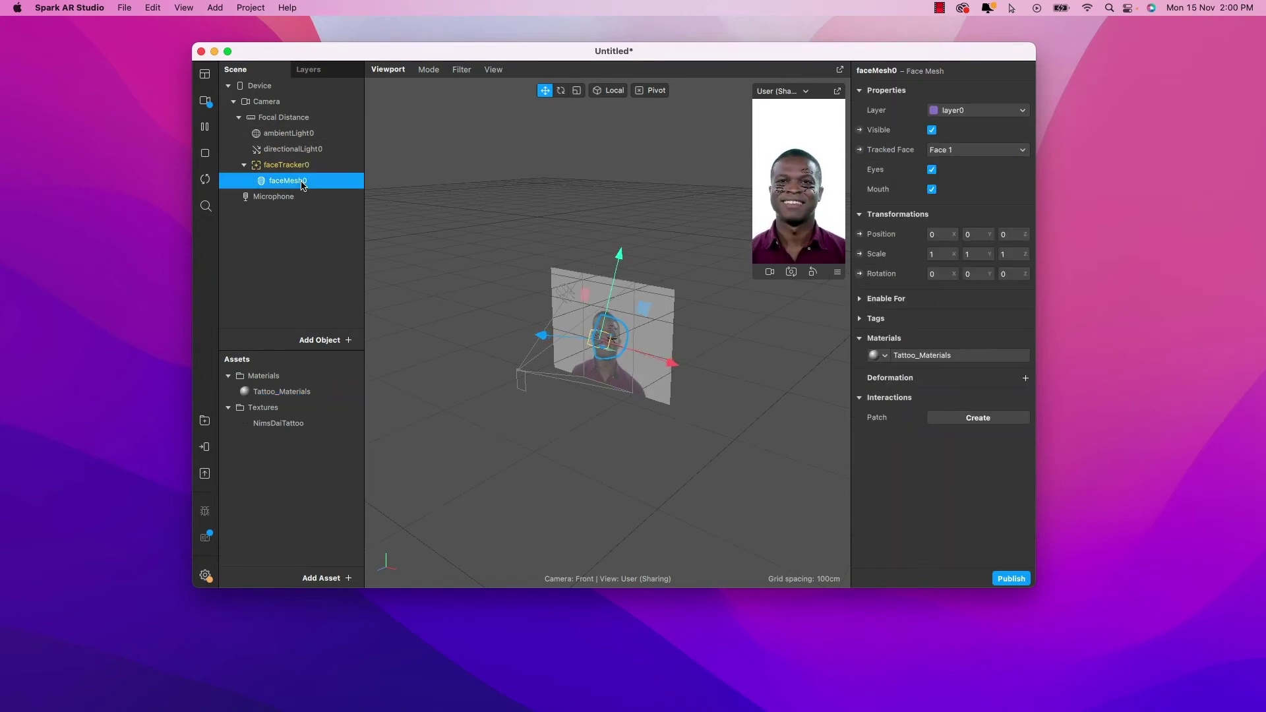
pyautogui.click(289, 165)
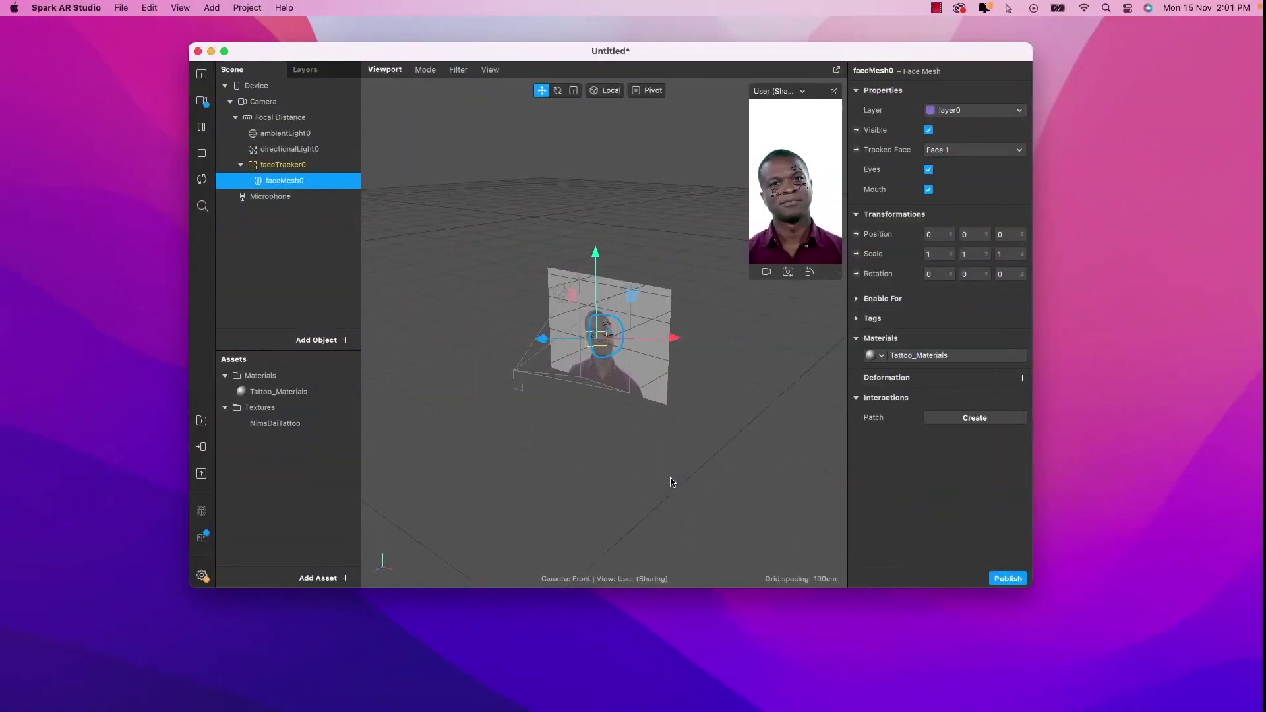
pyautogui.click(205, 100)
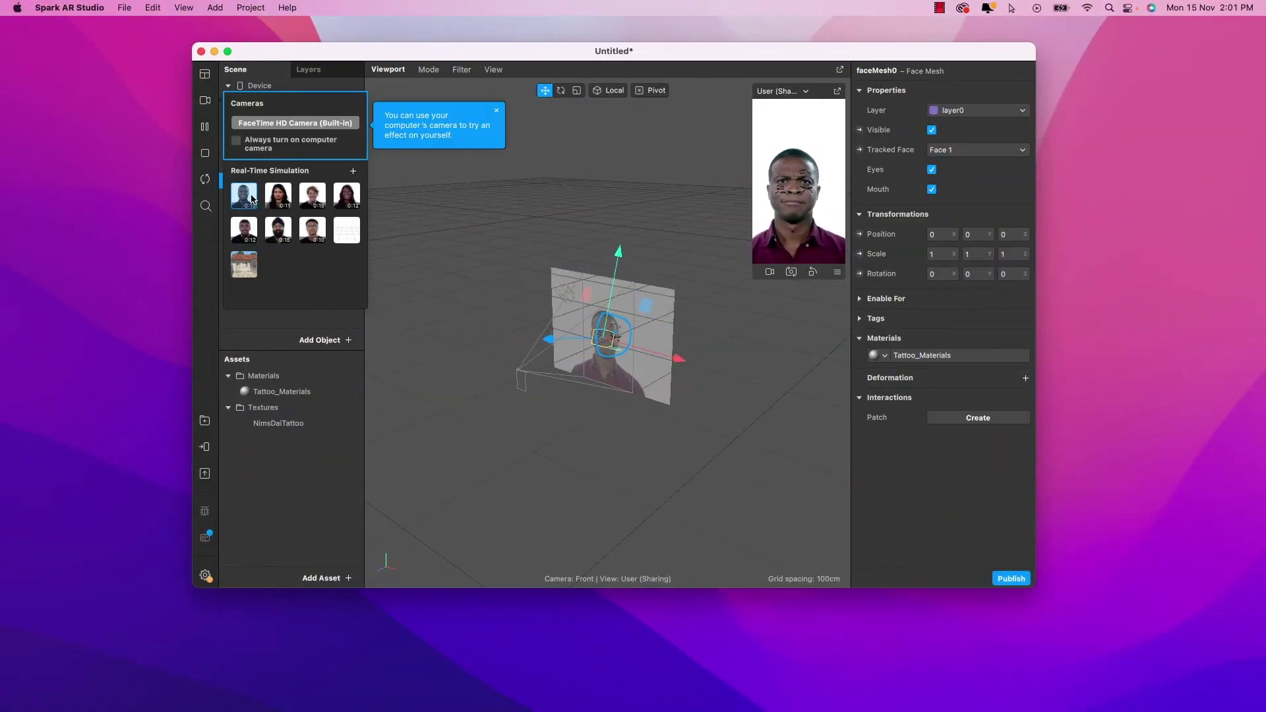
pyautogui.click(275, 193)
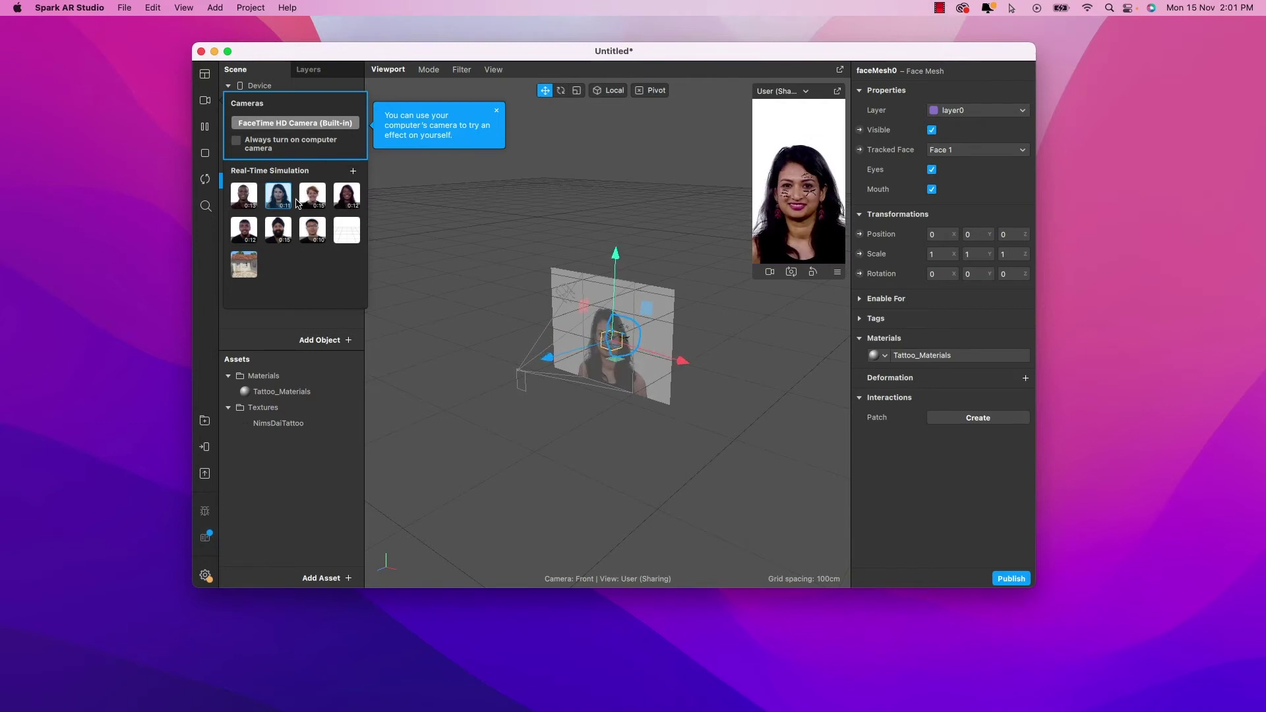
pyautogui.click(314, 204)
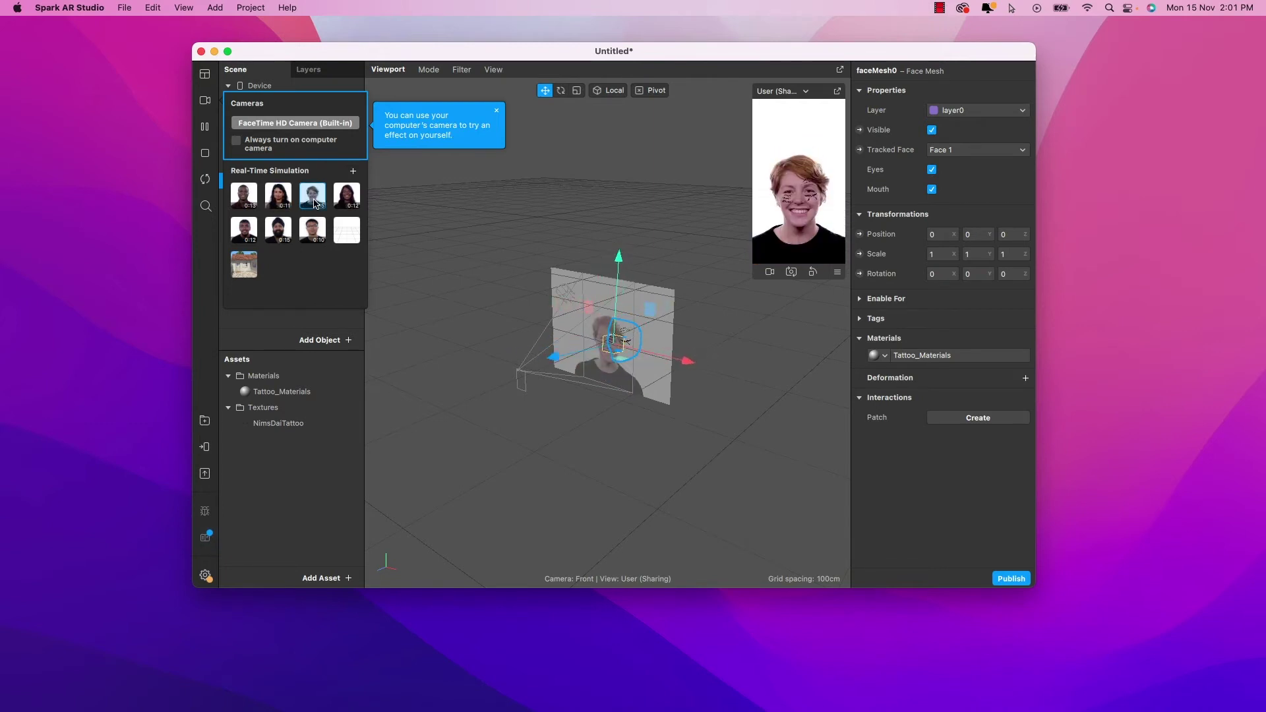
pyautogui.click(316, 232)
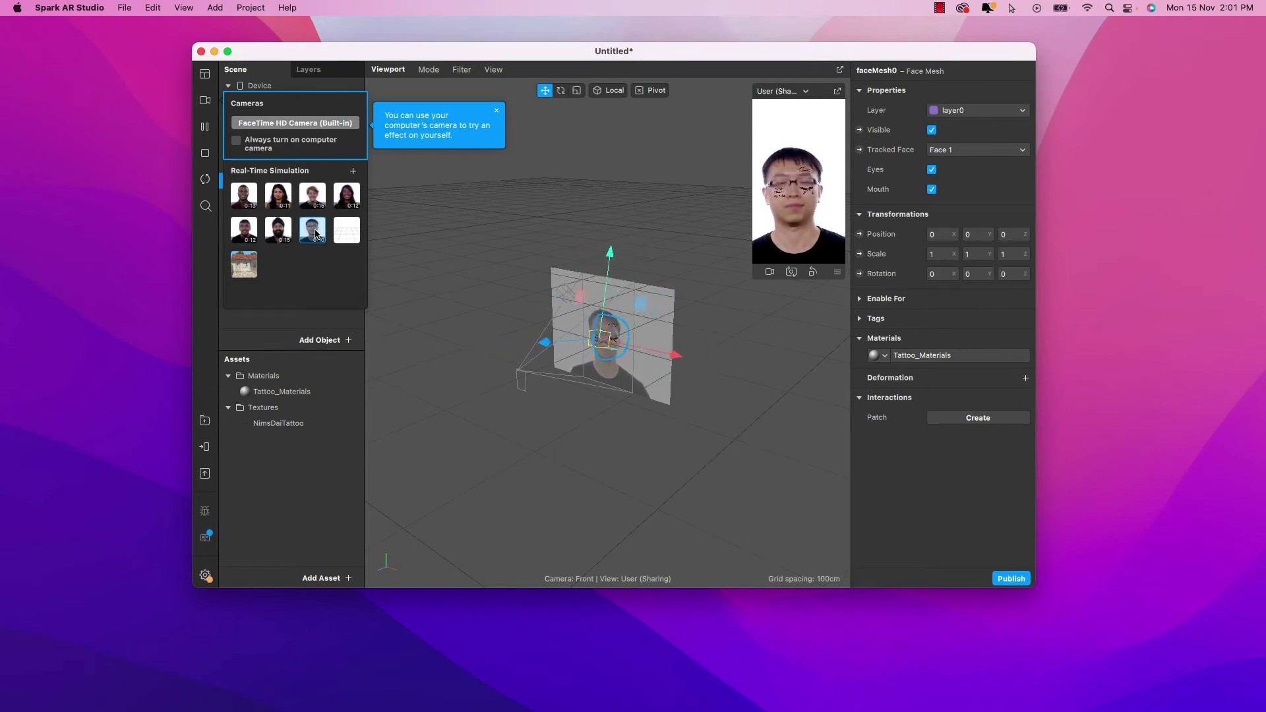
pyautogui.click(281, 392)
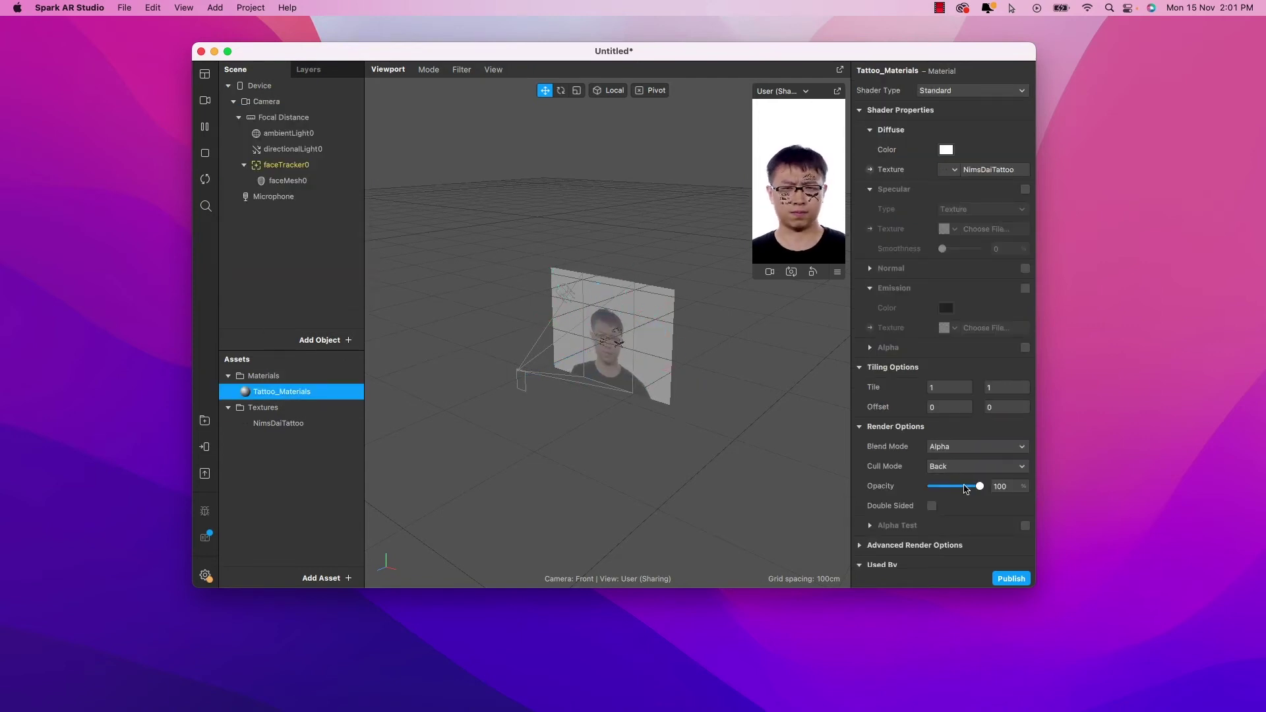
# - Lower the Tattoo_Materials opacity to 88 and enlarge the simulator preview
pyautogui.moveTo(981, 487); pyautogui.dragTo(974, 491)
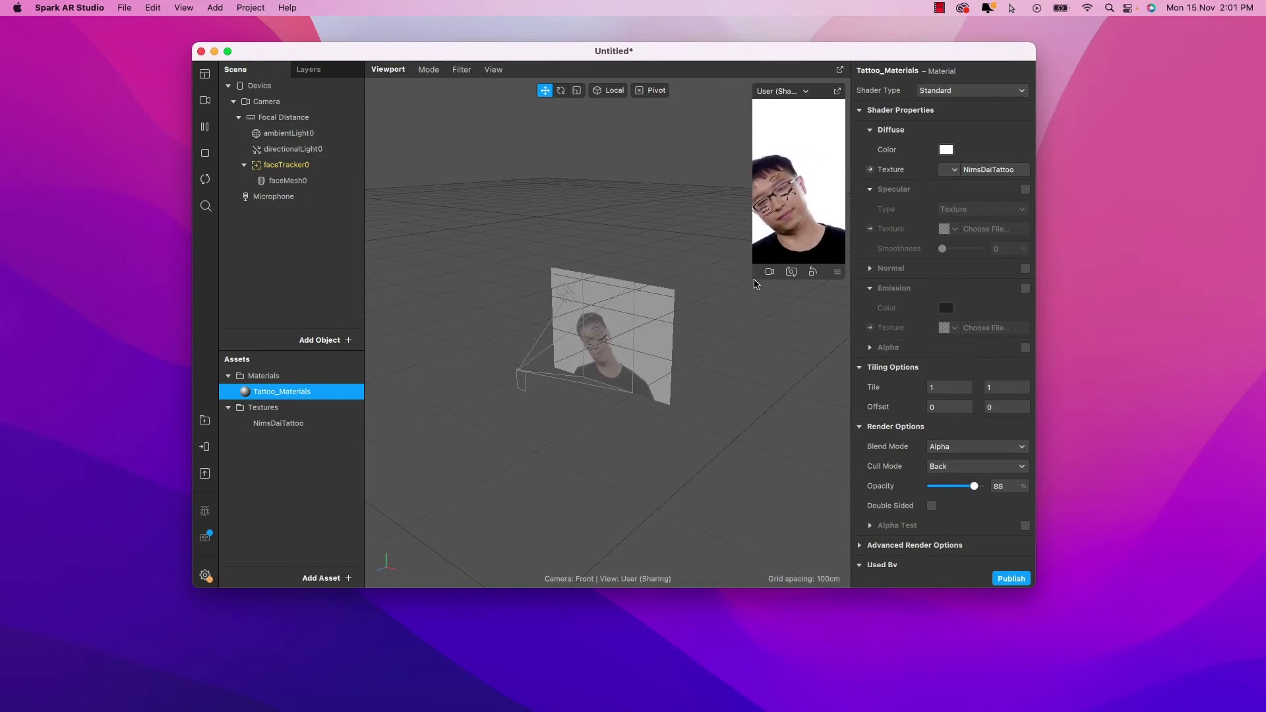
pyautogui.moveTo(758, 278); pyautogui.dragTo(619, 481)
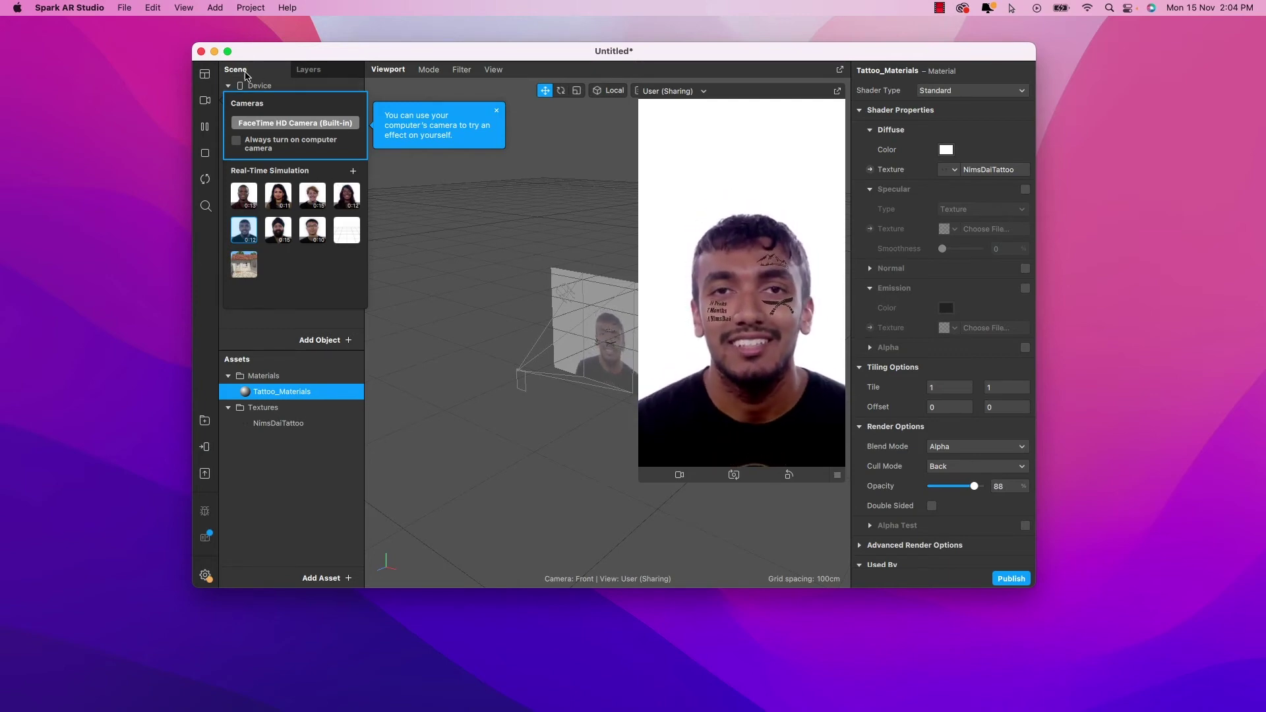
# - Open File > Publish and start exporting the effect
pyautogui.click(123, 8)
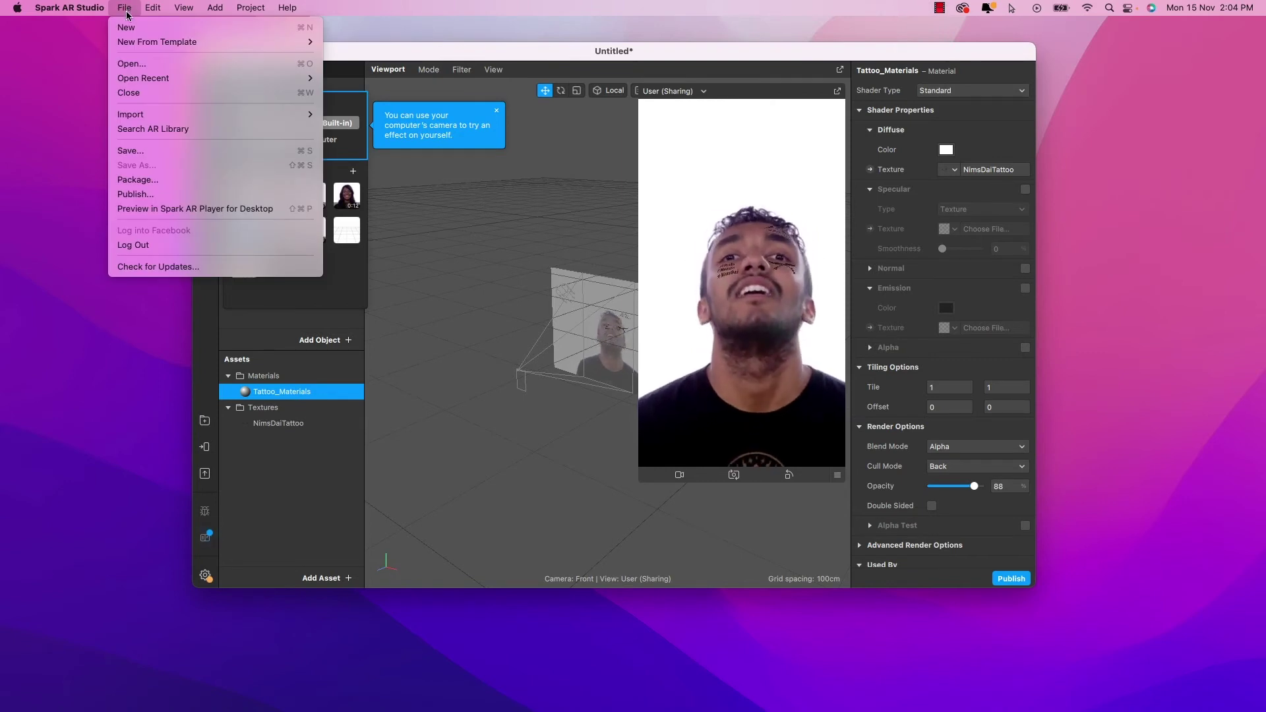
pyautogui.moveTo(148, 42)
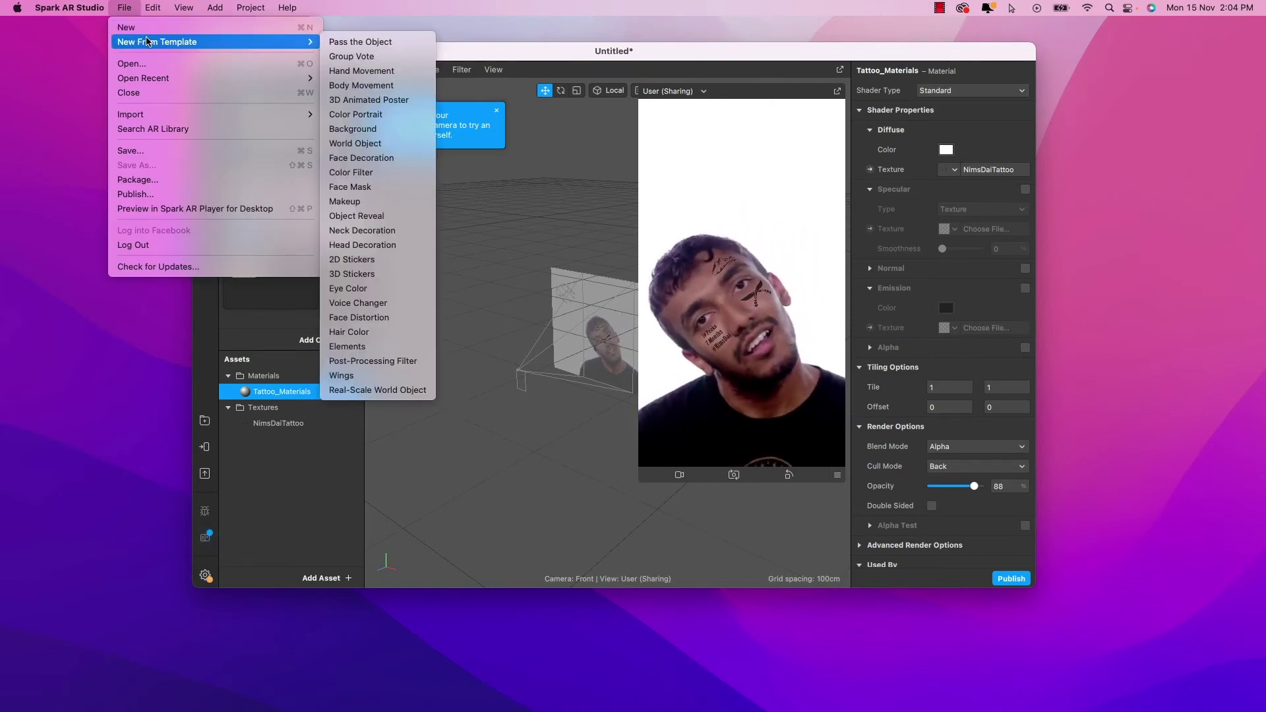
pyautogui.click(167, 196)
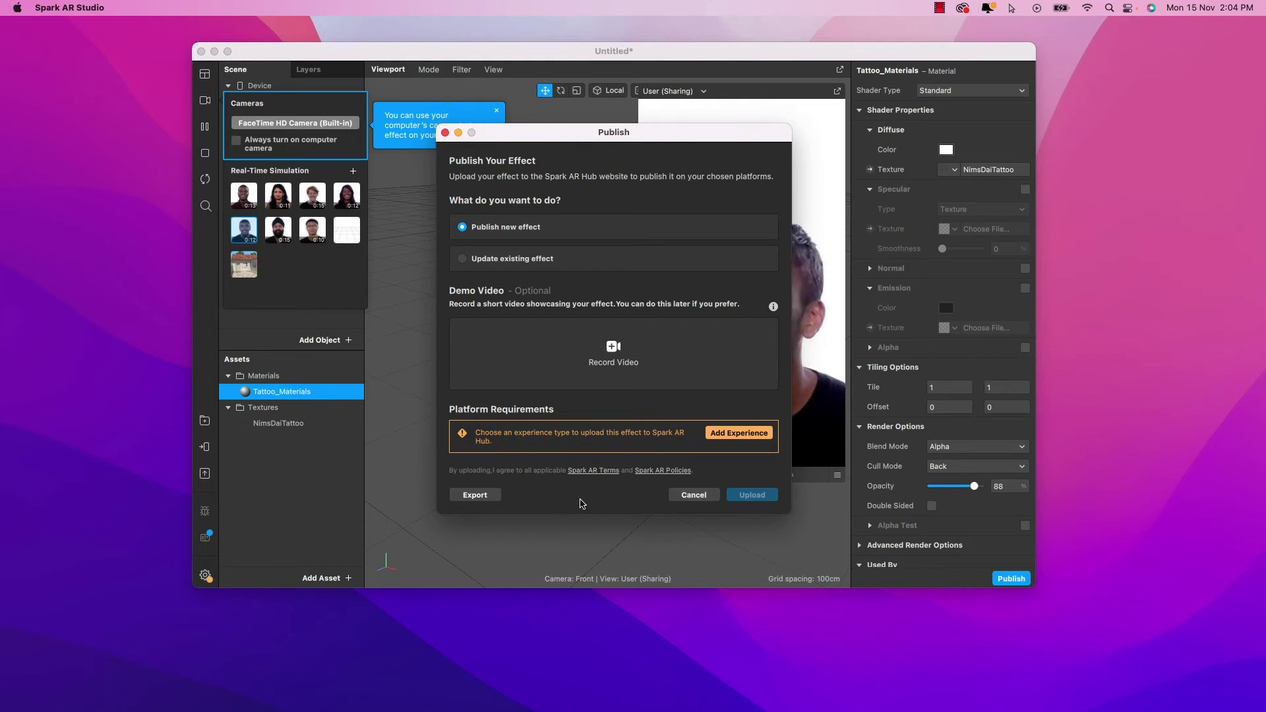
pyautogui.click(474, 496)
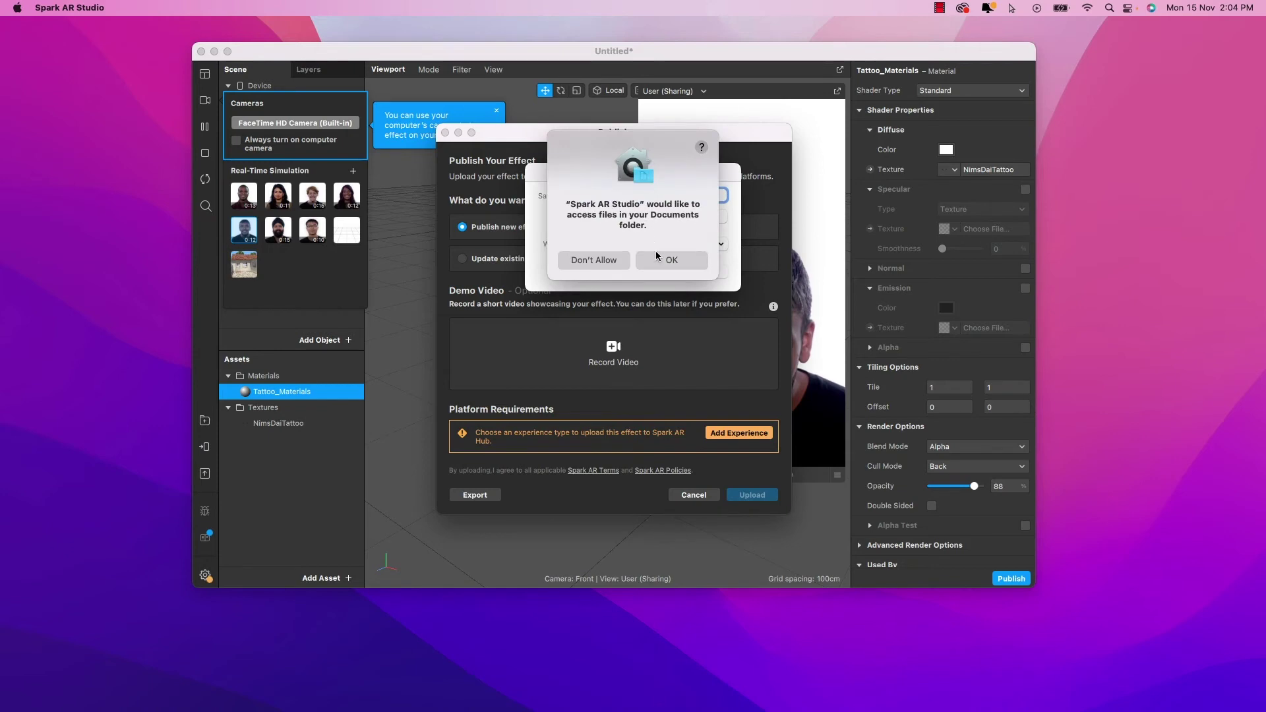
# - Allow Documents access and export the effect as NimsDai_Tattoo_AR.arexport to the Desktop
pyautogui.click(672, 261)
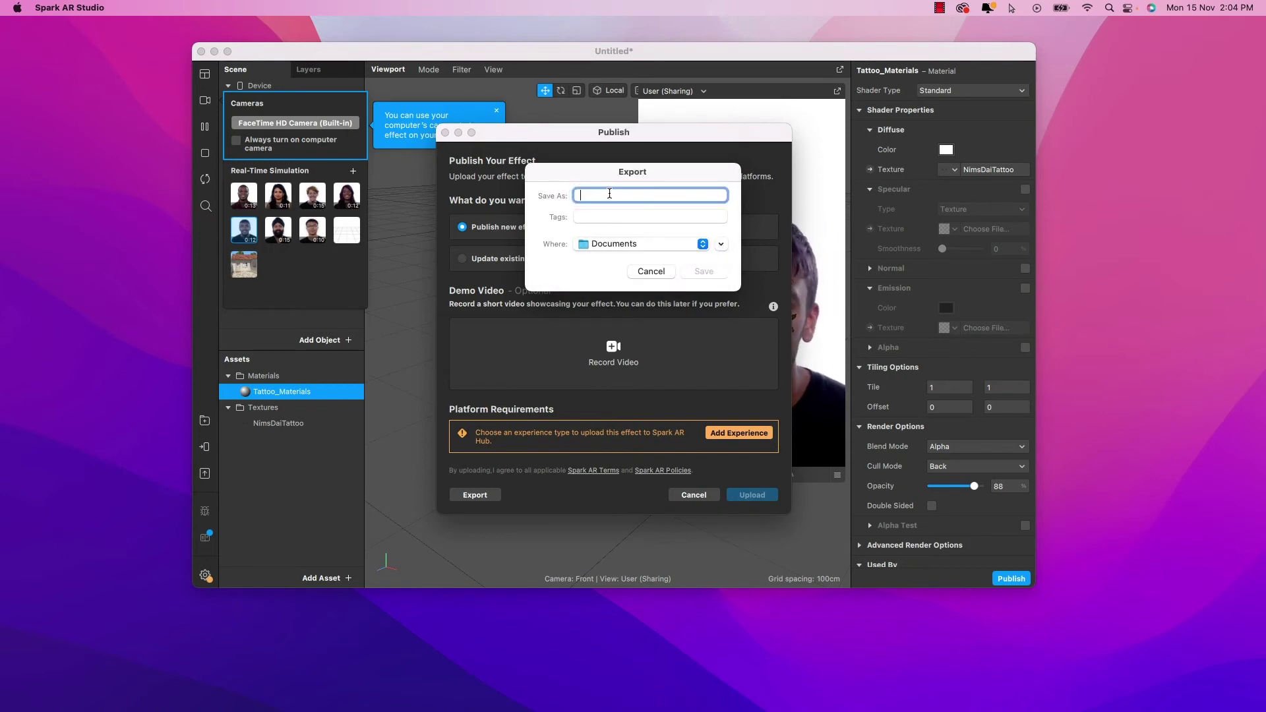
pyautogui.write('NimsDai')
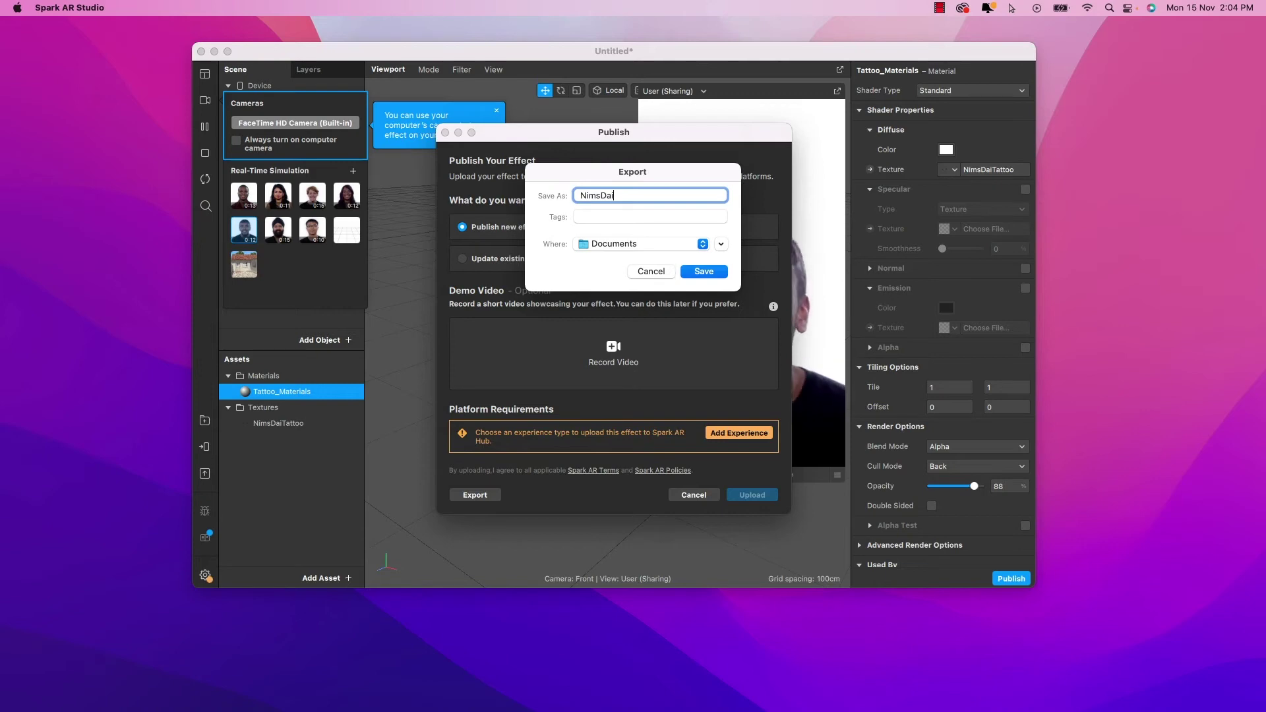
pyautogui.write('_Tattoo_AR')
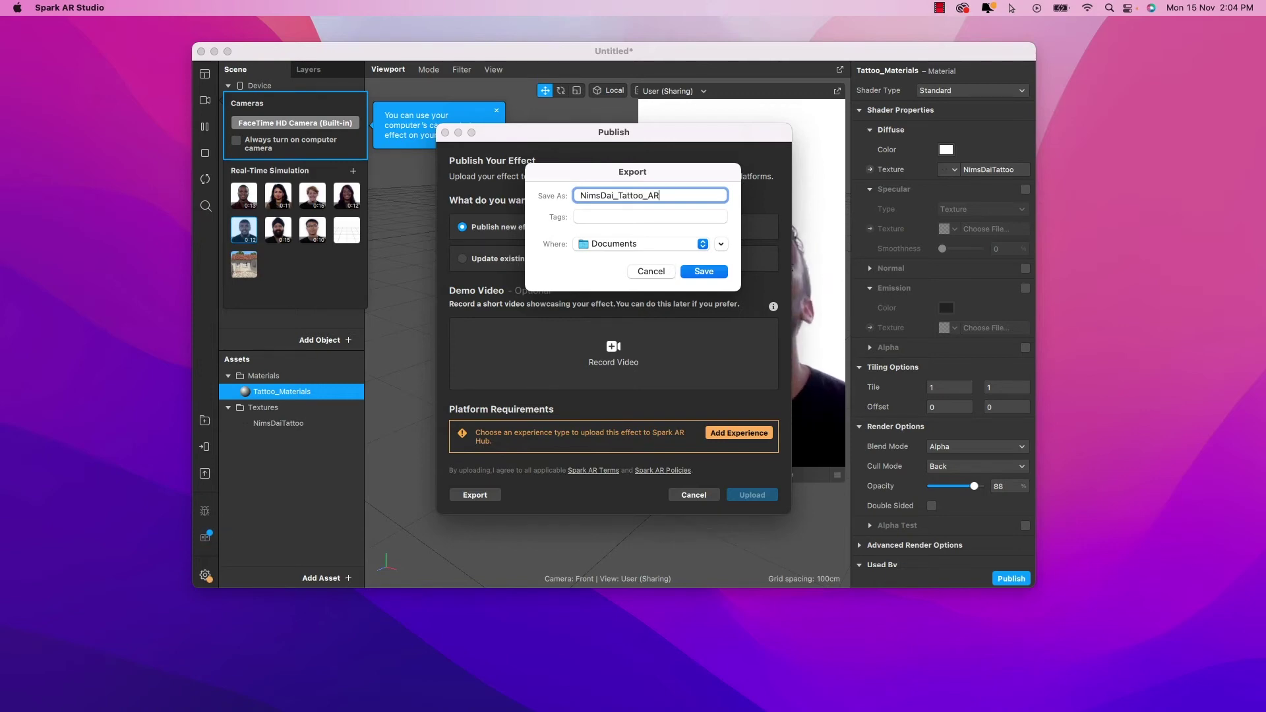
pyautogui.click(624, 246)
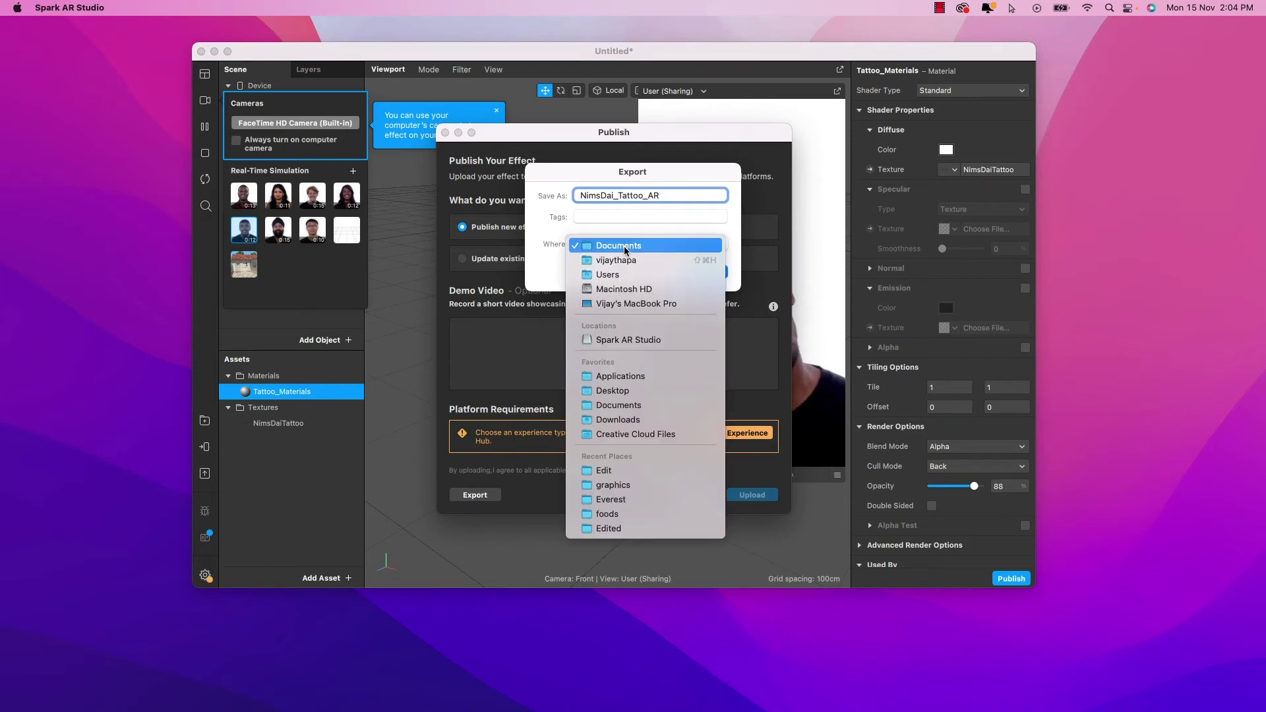
pyautogui.click(613, 391)
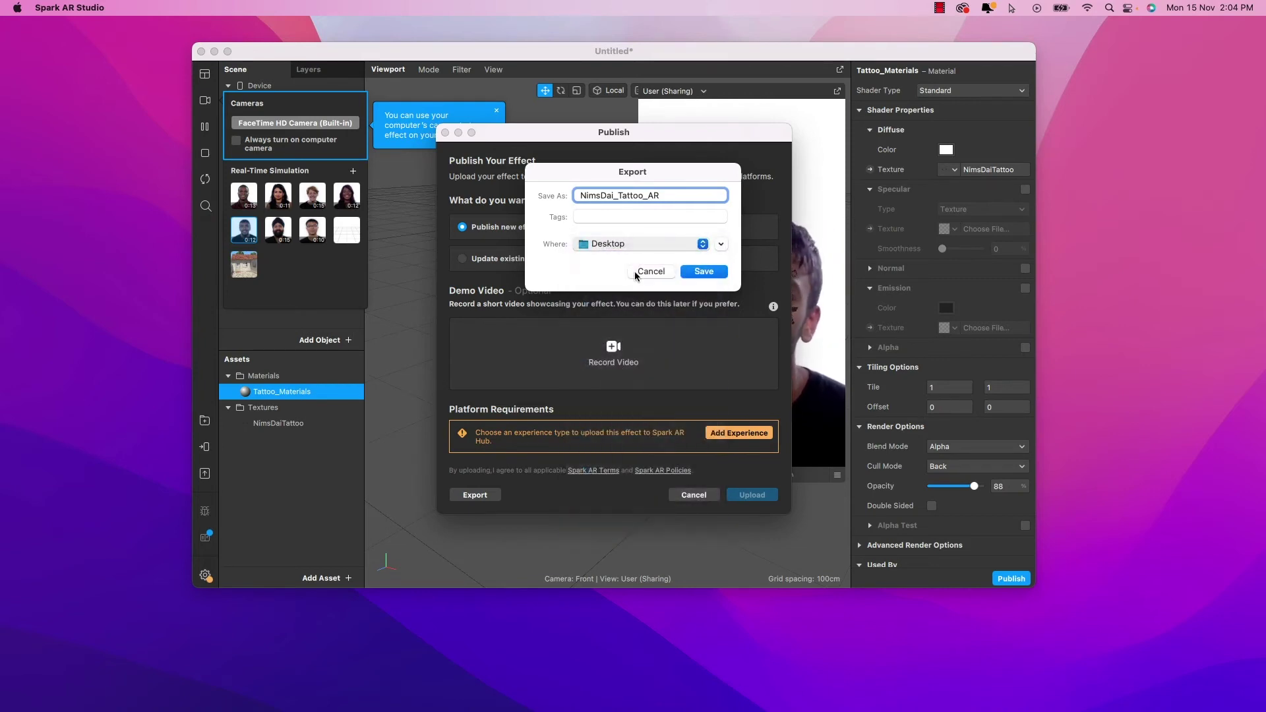
pyautogui.click(705, 271)
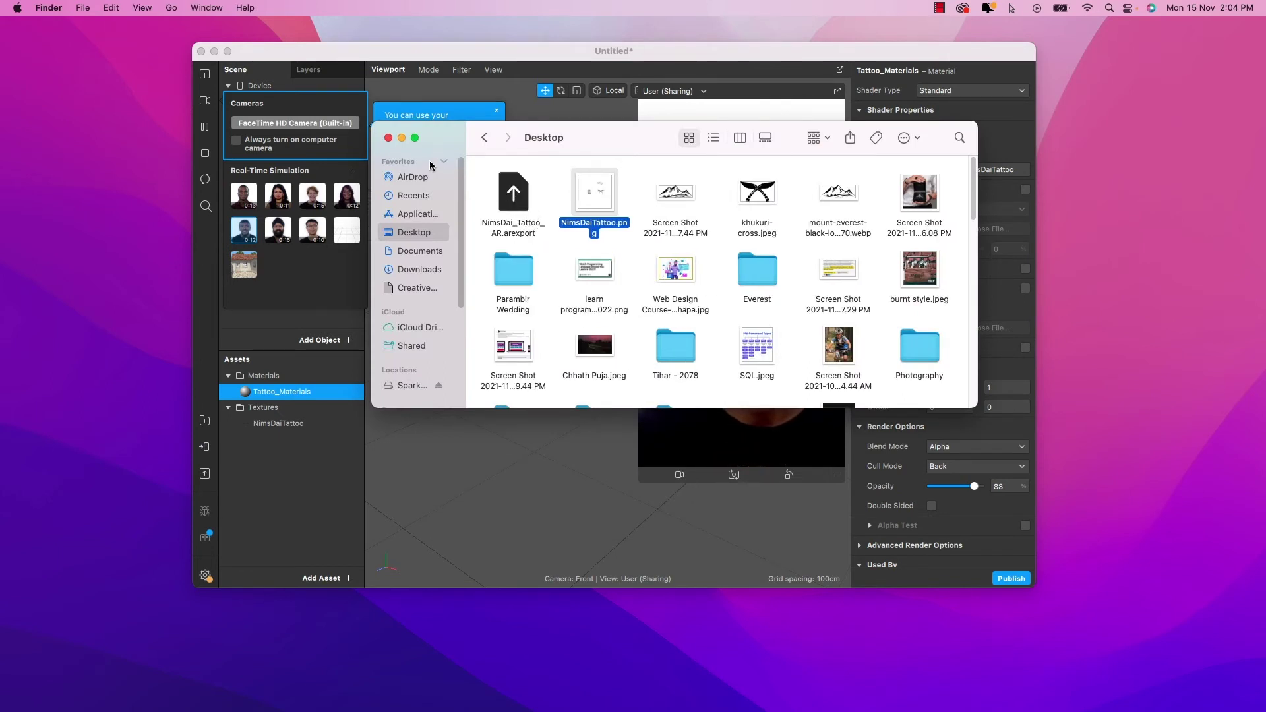
pyautogui.click(388, 139)
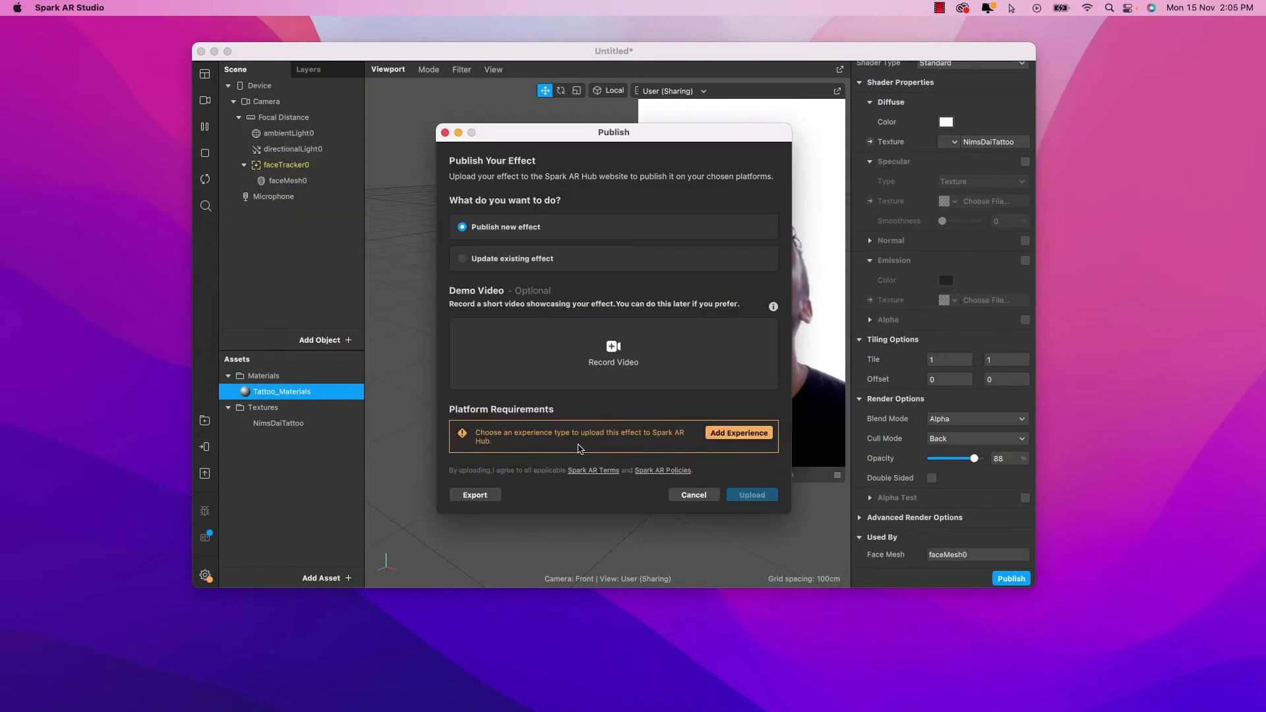
# - Close the Publish window, search Chrome for 'SPARK AR Hub', and open the first result in a background tab
pyautogui.click(445, 132)
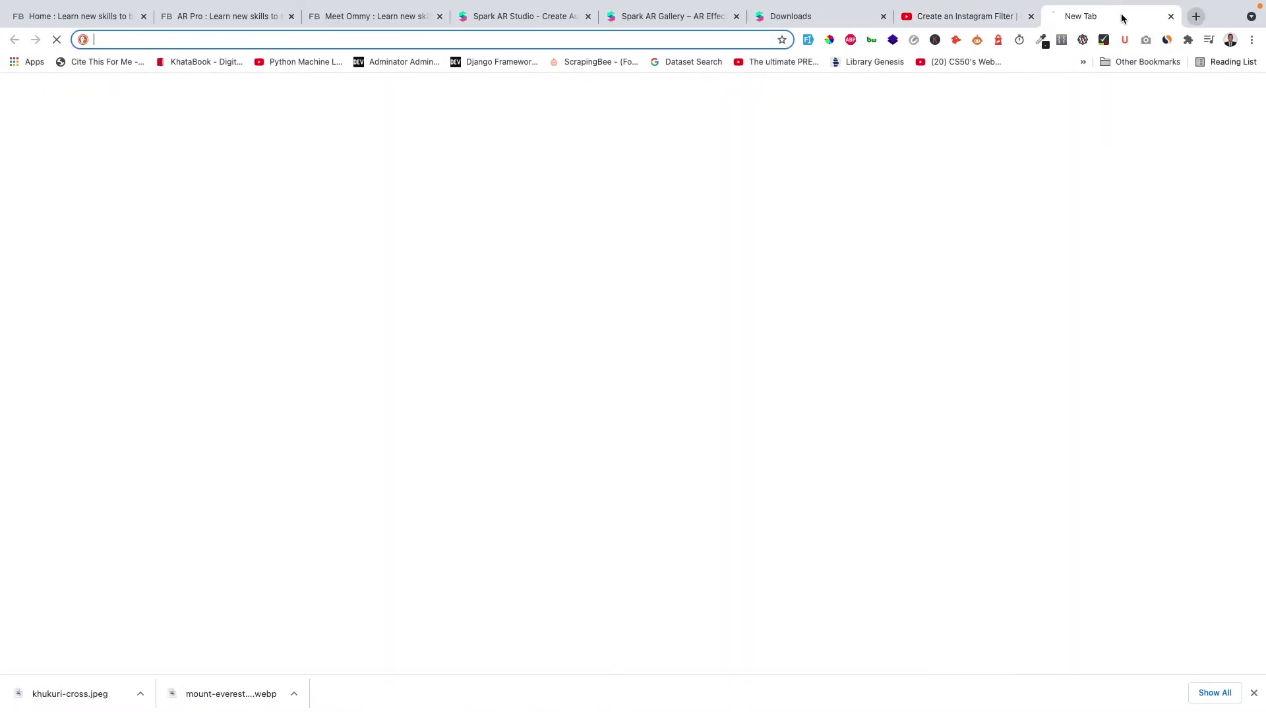
pyautogui.click(1124, 16)
pyautogui.write('SPARK ')
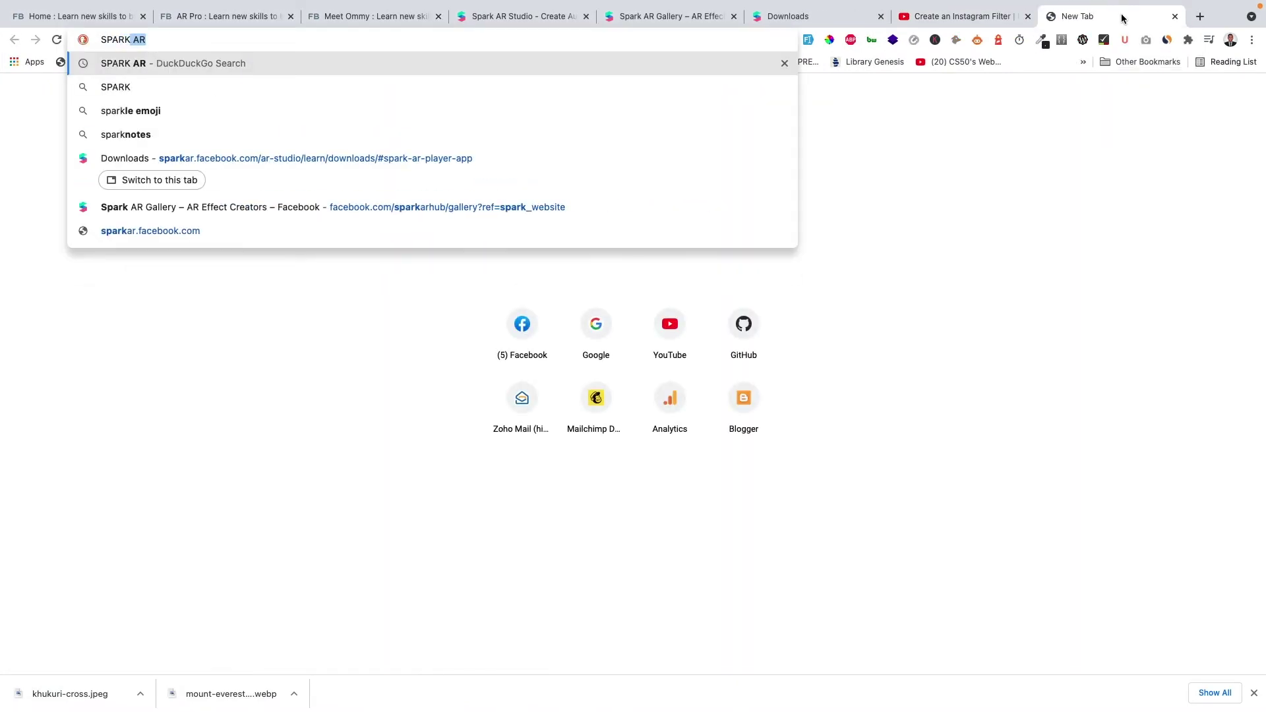
pyautogui.write('AR Hub')
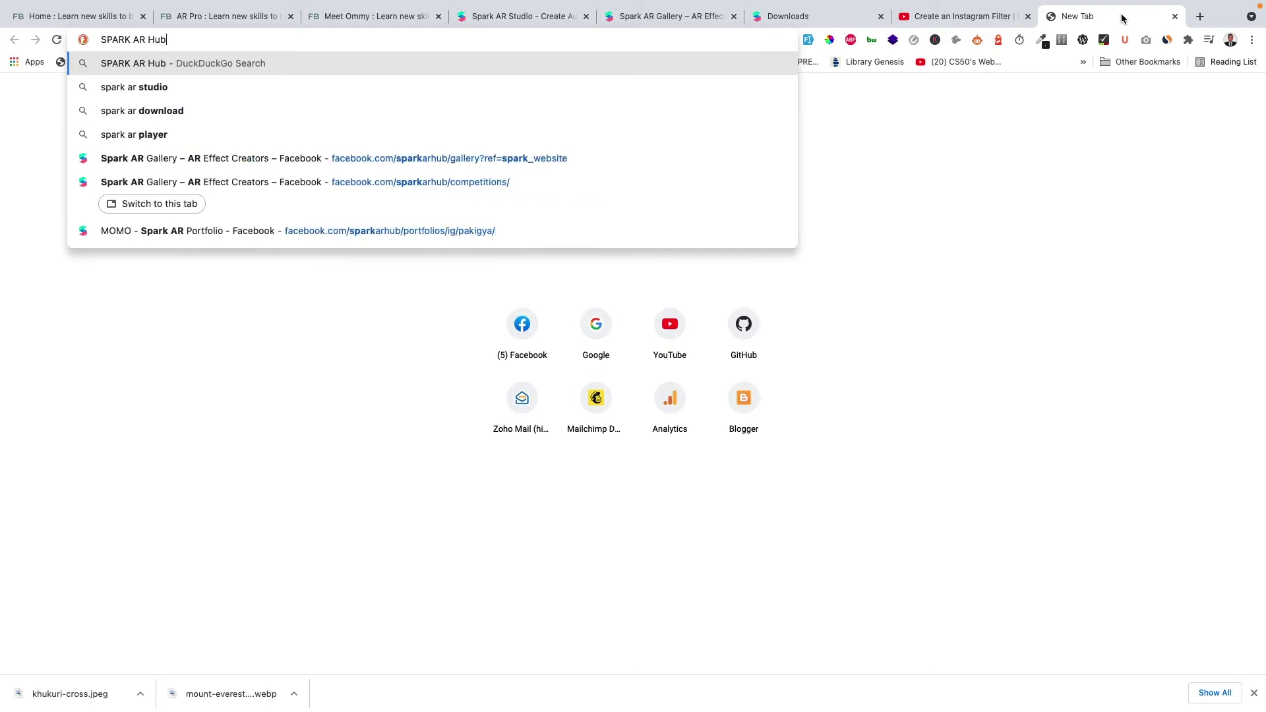
pyautogui.press('Return')
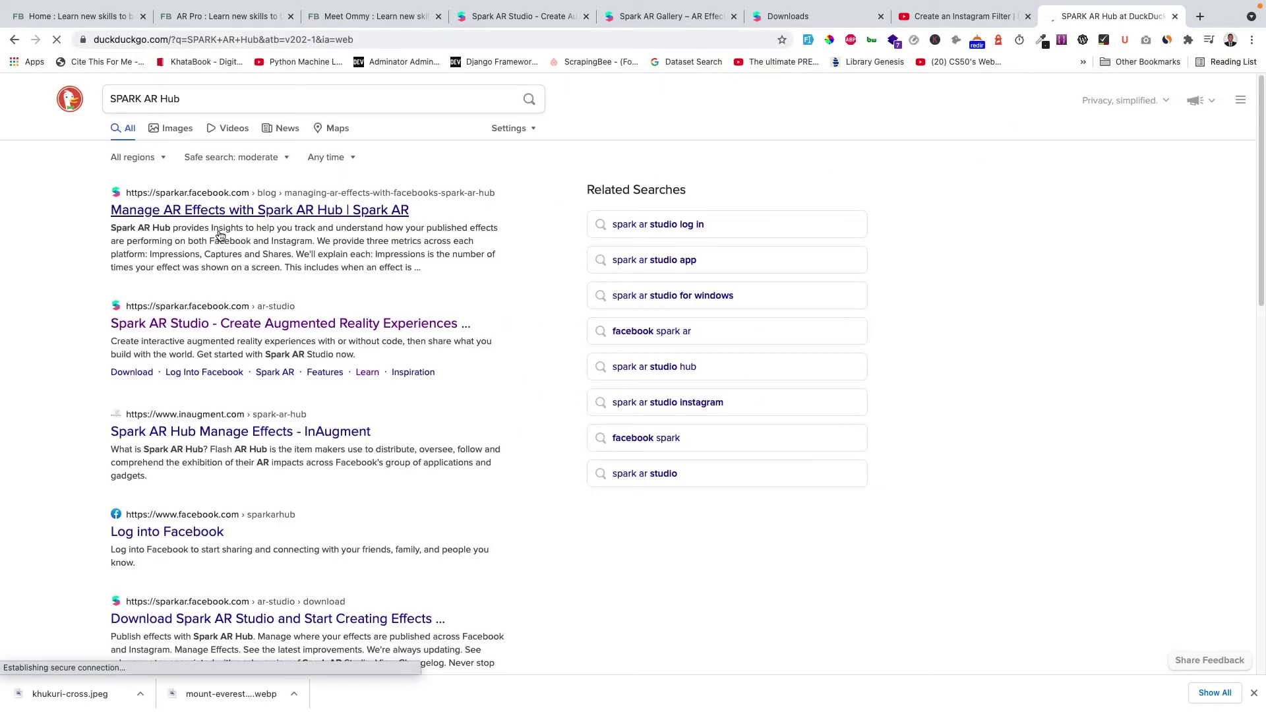
pyautogui.rightClick(306, 212)
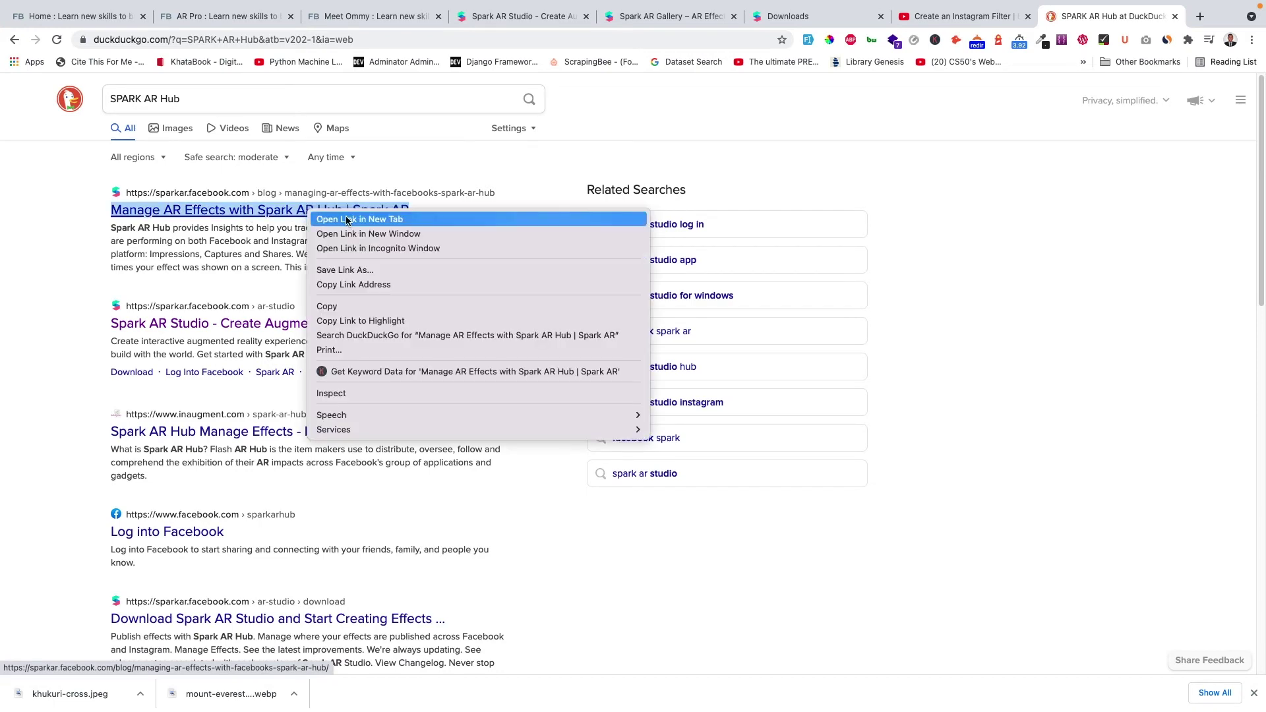
pyautogui.click(533, 219)
# - Search the web for 'Publish SPARK AR' in another new tab
pyautogui.click(857, 16)
pyautogui.click(1200, 17)
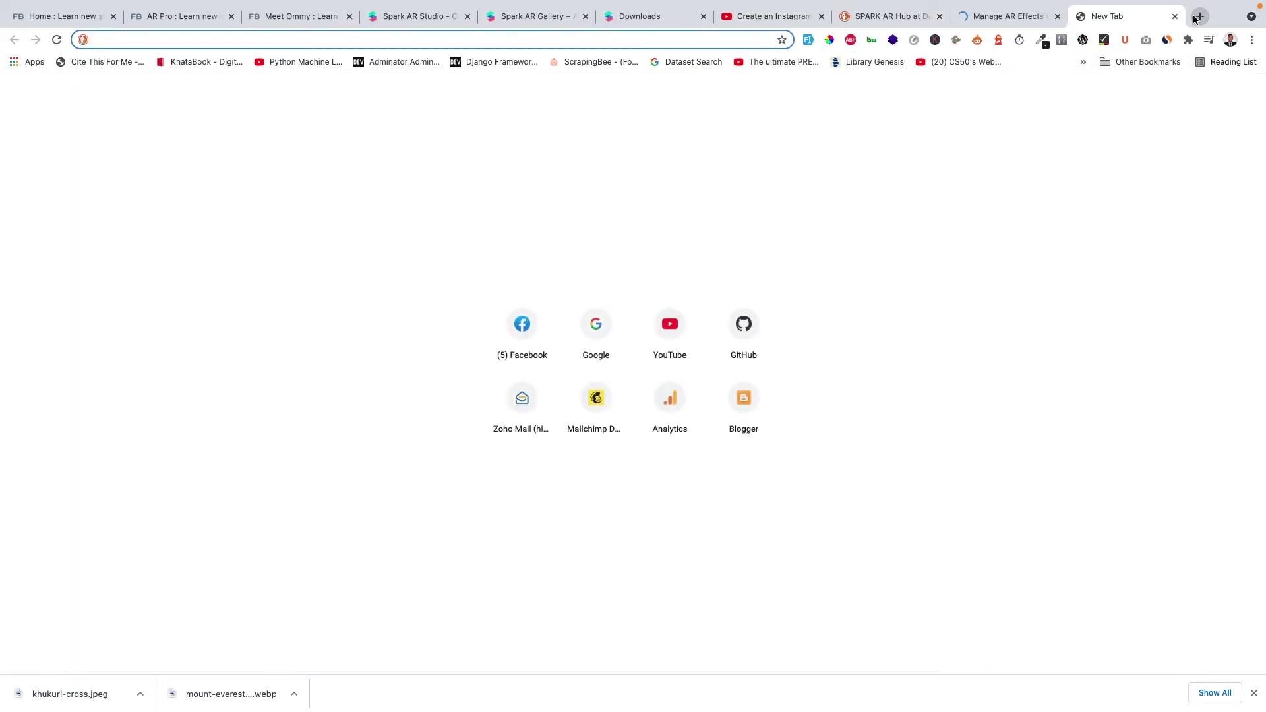
pyautogui.write('P')
pyautogui.press('BackSpace')
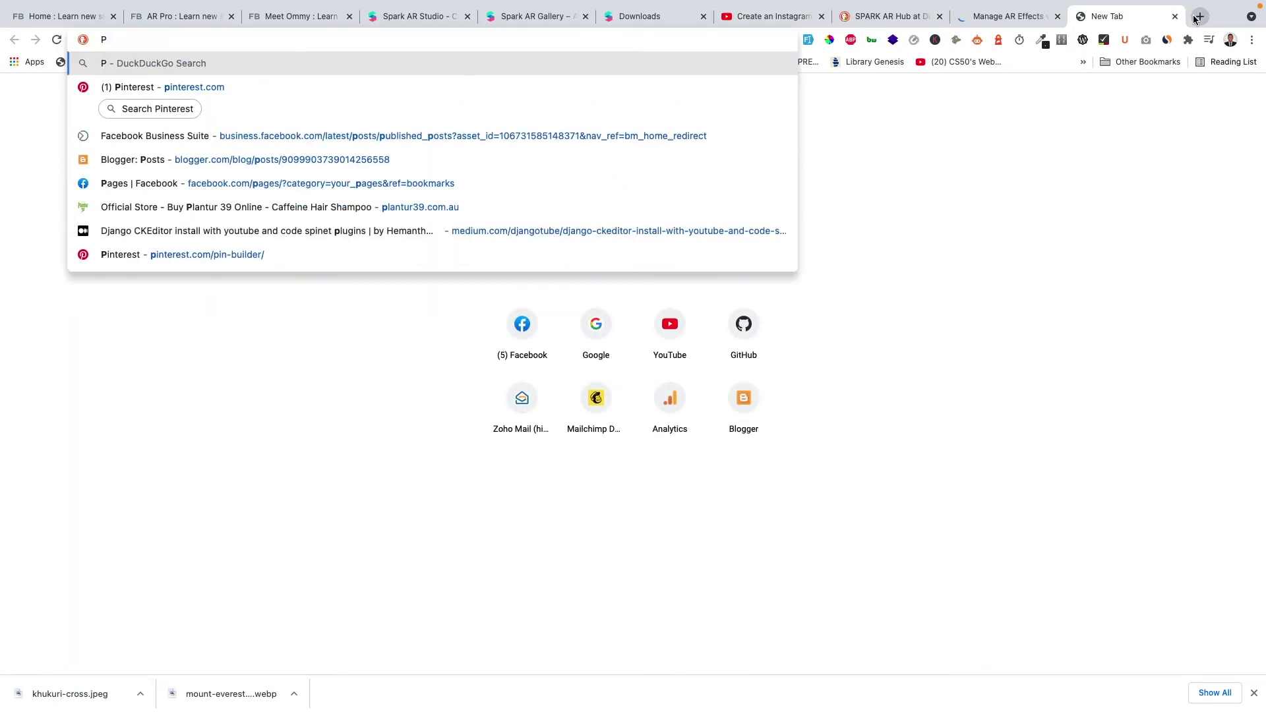
pyautogui.write('ublish SPARK AR for')
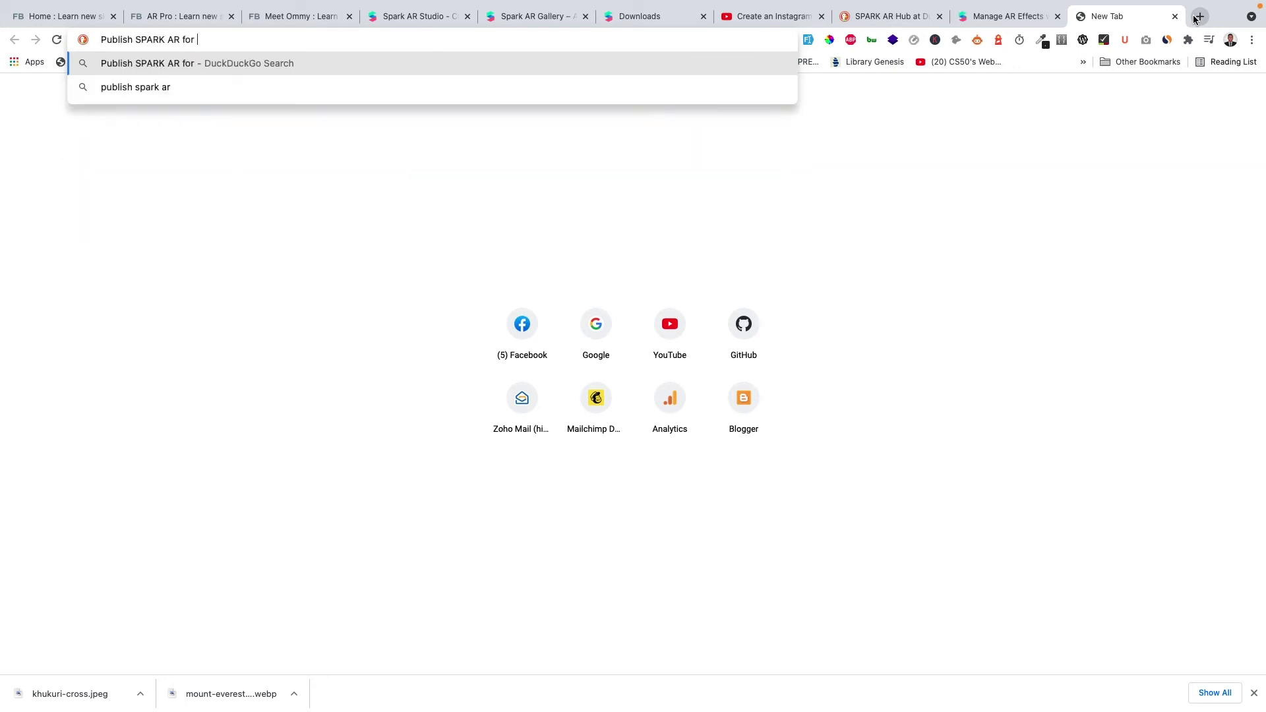
pyautogui.press('BackSpace')
pyautogui.press('BackSpace')
pyautogui.press('BackSpace')
pyautogui.press('BackSpace')
pyautogui.press('Return')
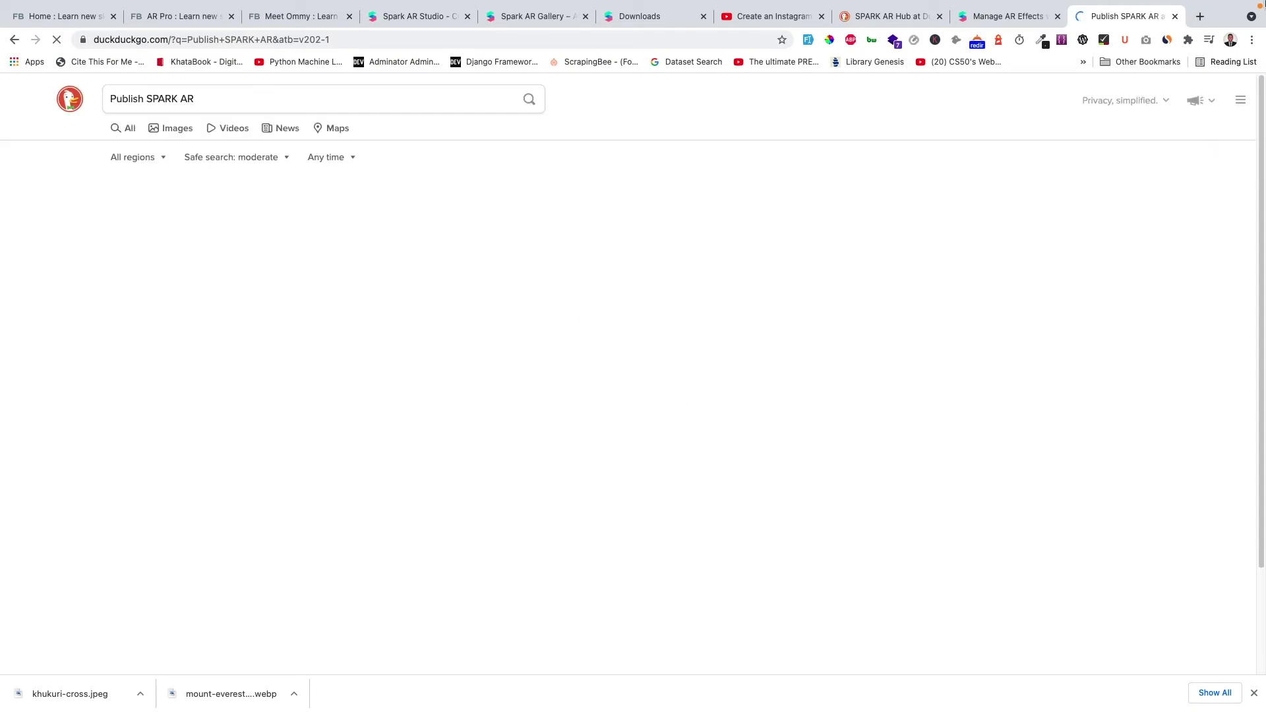
# - Read the Managing AR Effects With Spark AR Hub article, then go to the Hub dashboard
pyautogui.click(1007, 16)
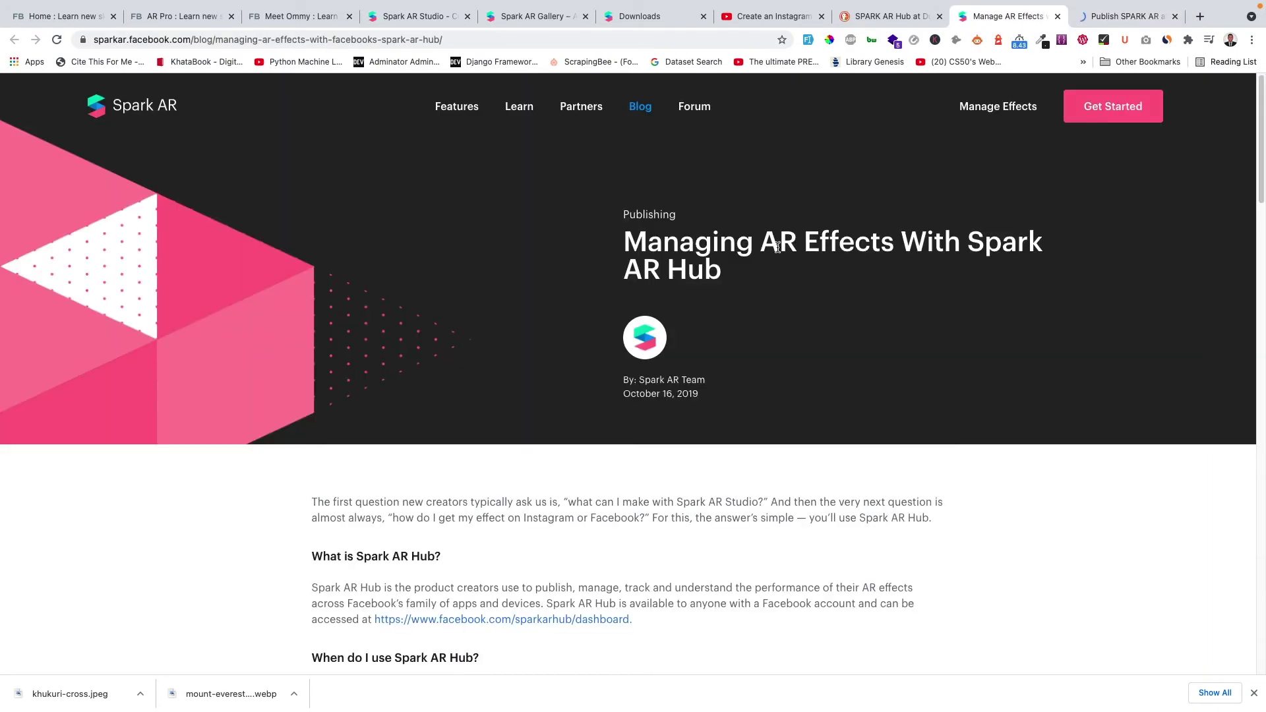
pyautogui.scroll(-10, 1015, 240)
pyautogui.scroll(-3, 1014, 241)
pyautogui.scroll(7, 614, 375)
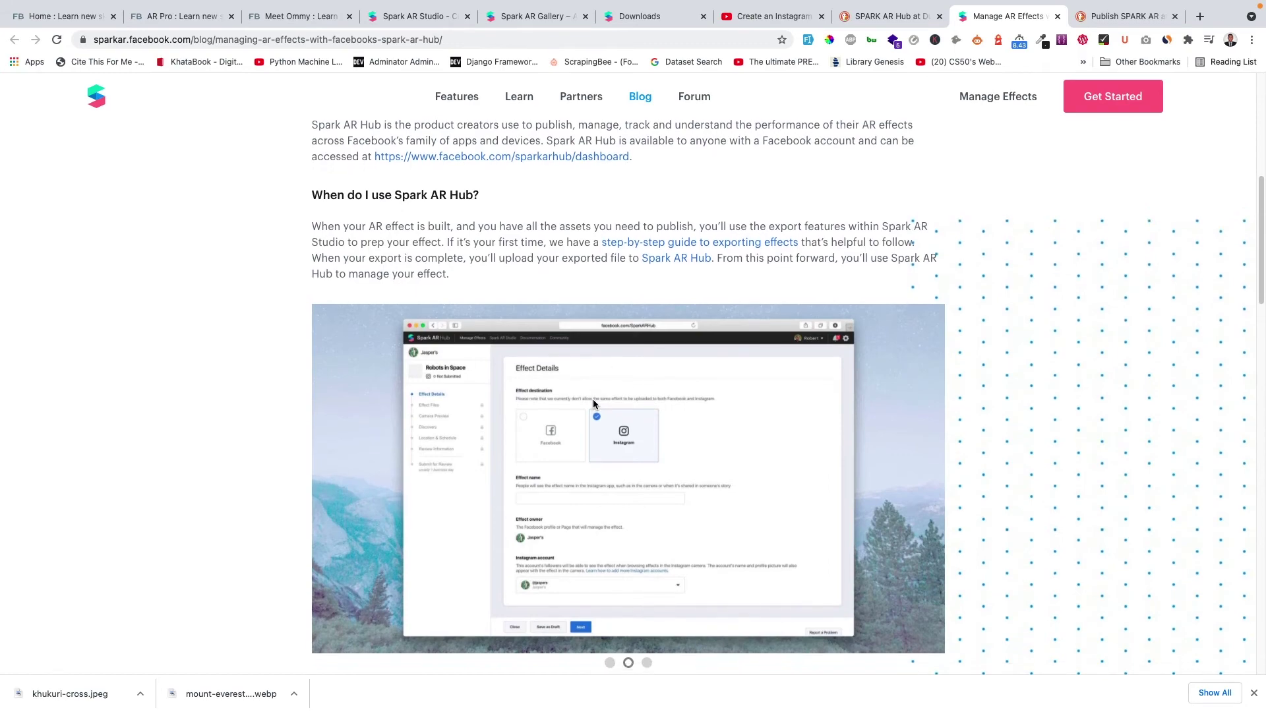
pyautogui.scroll(-15, 577, 426)
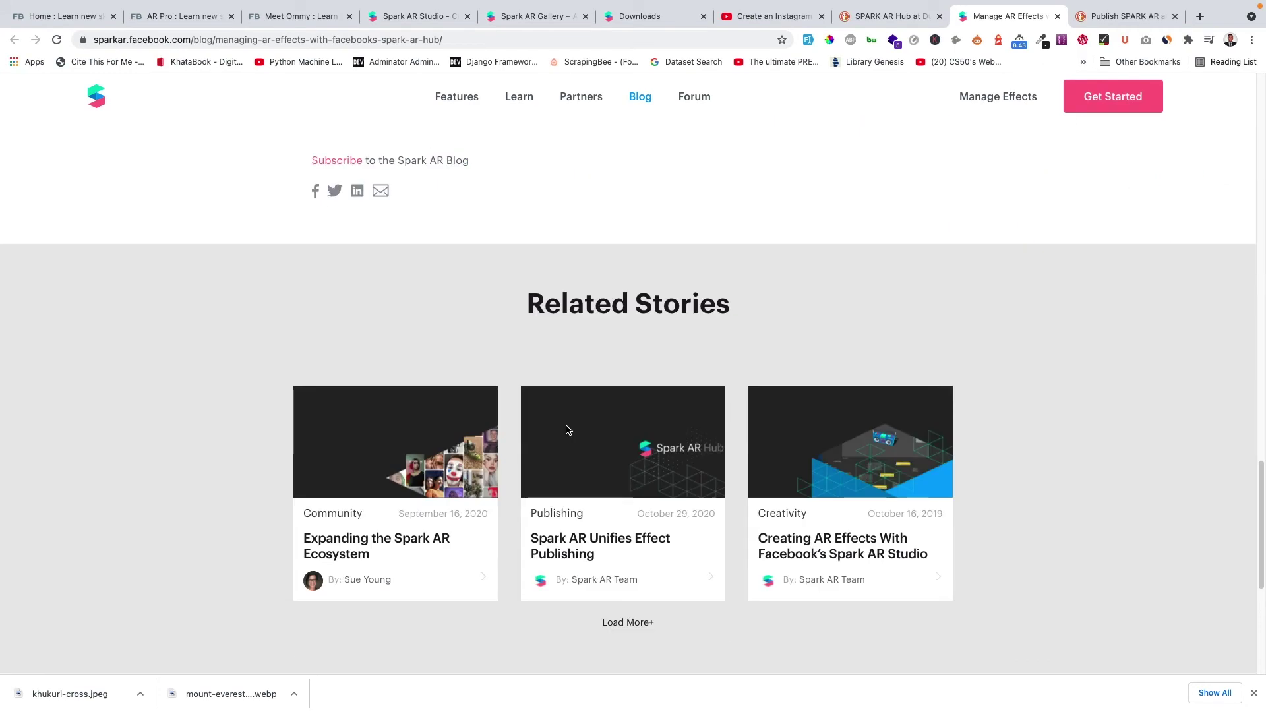
pyautogui.scroll(20, 861, 244)
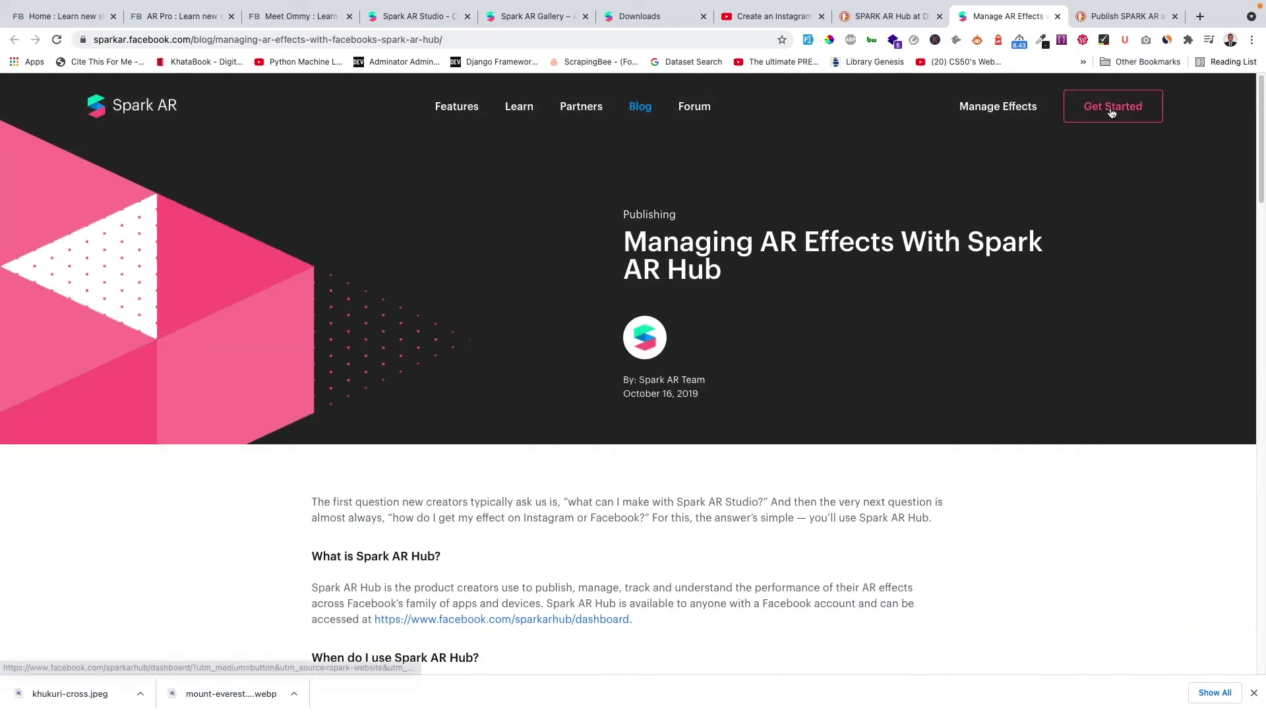
pyautogui.click(1112, 107)
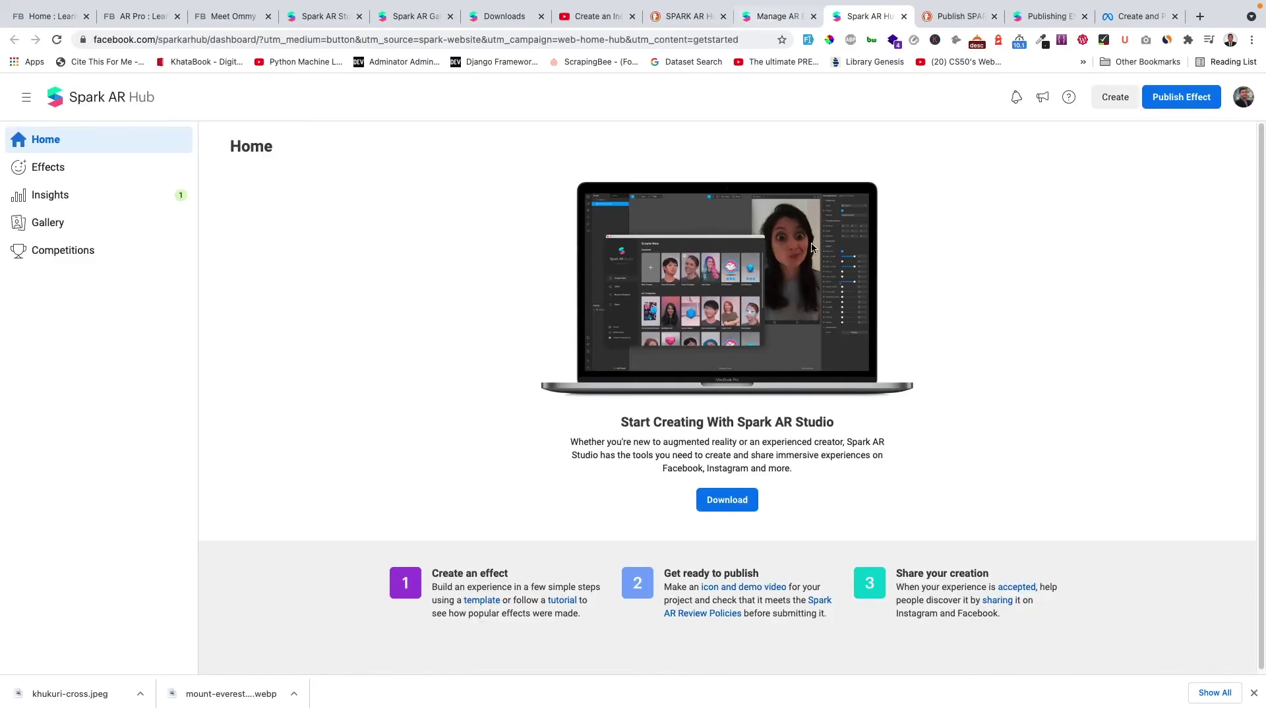
# - Start a new effect, close the leftover tabs, and enter the name 'Nims Dai - 14 Peaks'
pyautogui.click(1188, 105)
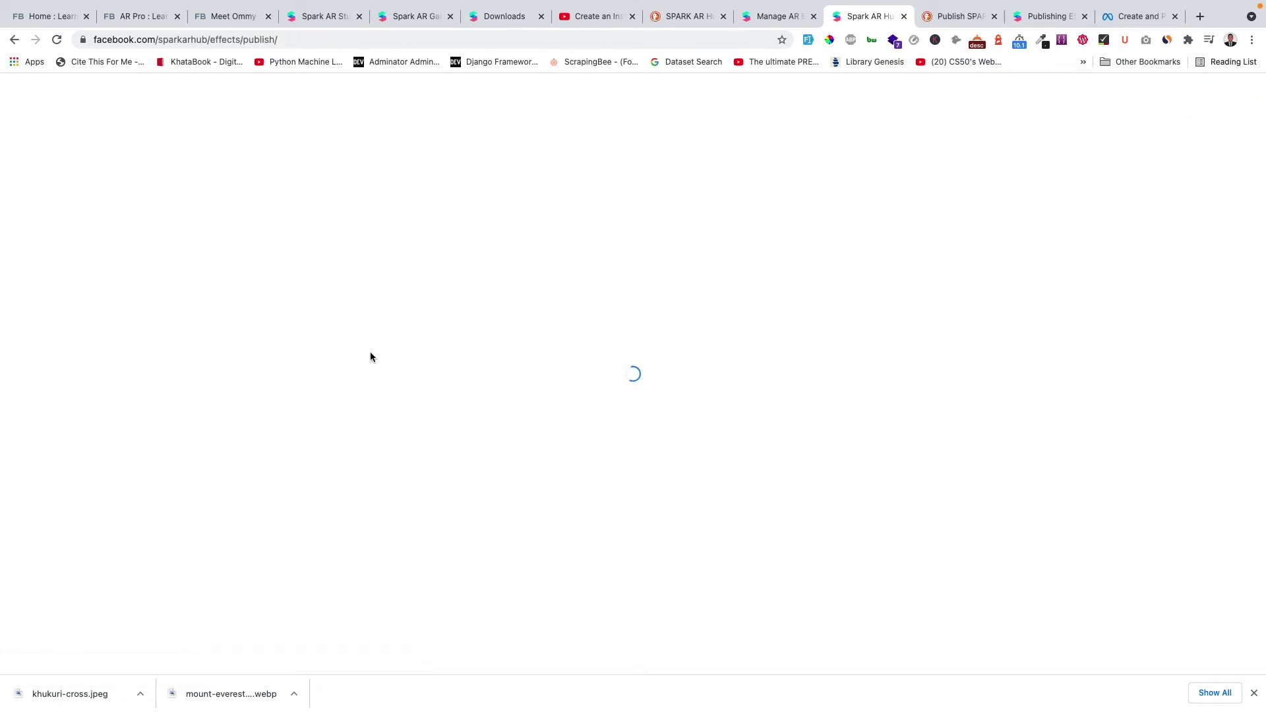
pyautogui.click(709, 17)
pyautogui.click(723, 17)
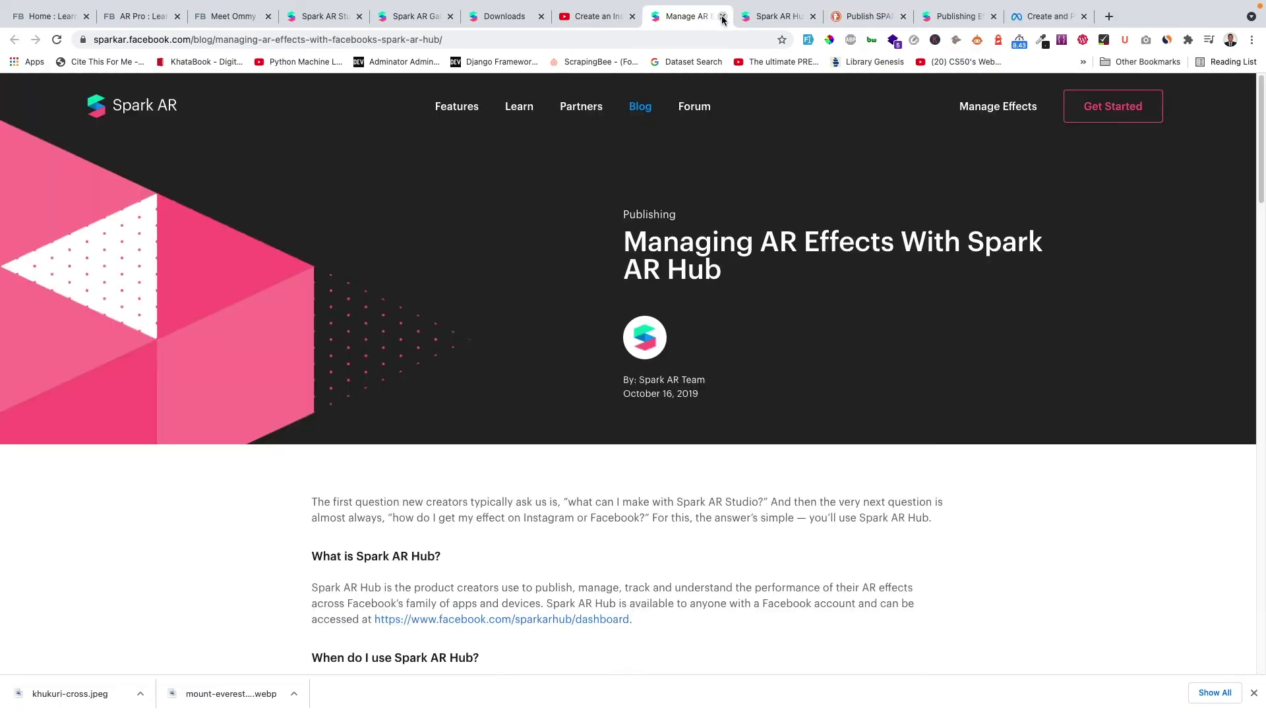
pyautogui.click(723, 16)
pyautogui.click(218, 201)
pyautogui.write('Nims')
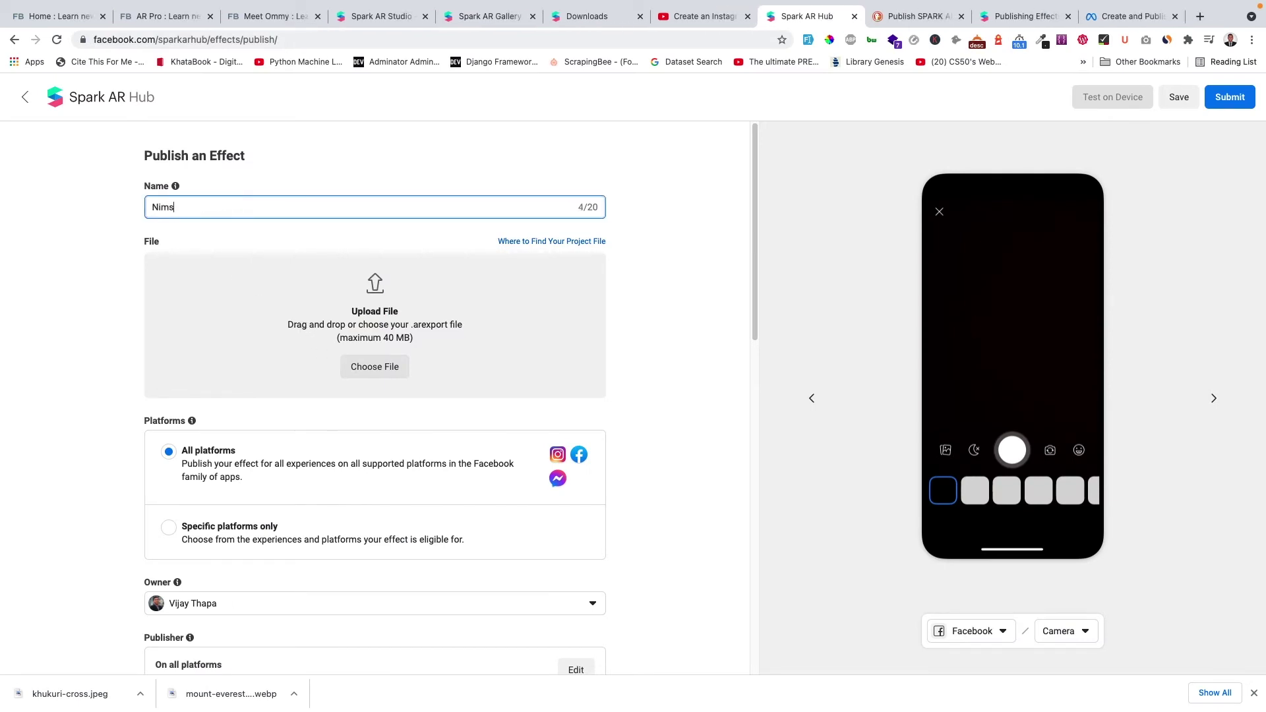
pyautogui.write(' Dai - 14 Peaks')
# - Attach NimsDai_Tattoo_AR.arexport from the Desktop as the effect file
pyautogui.click(383, 367)
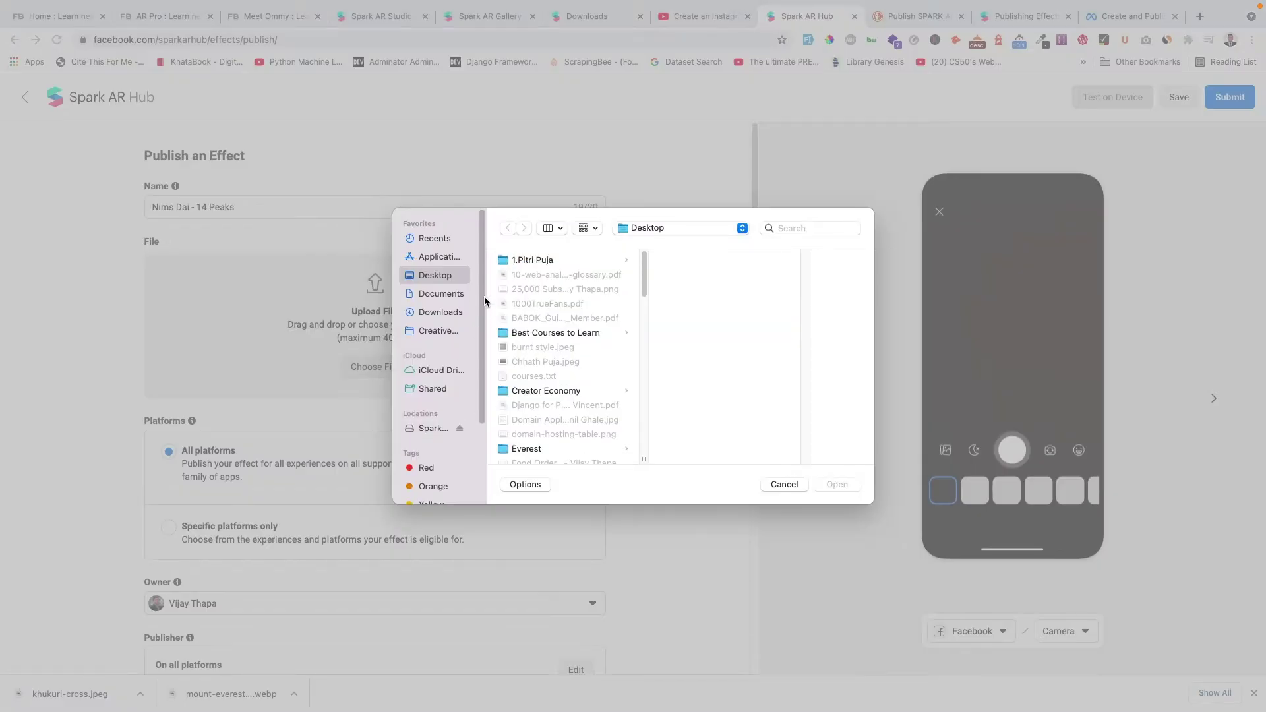
pyautogui.scroll(-15, 543, 362)
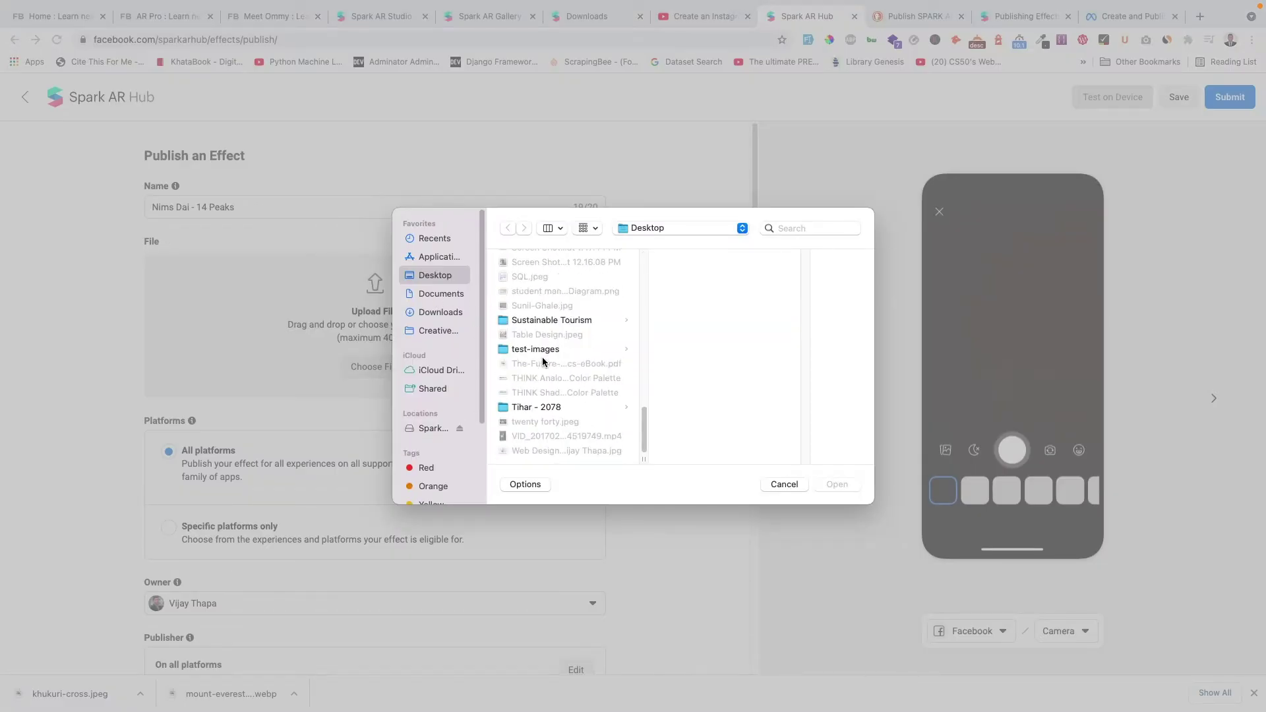
pyautogui.scroll(5, 543, 363)
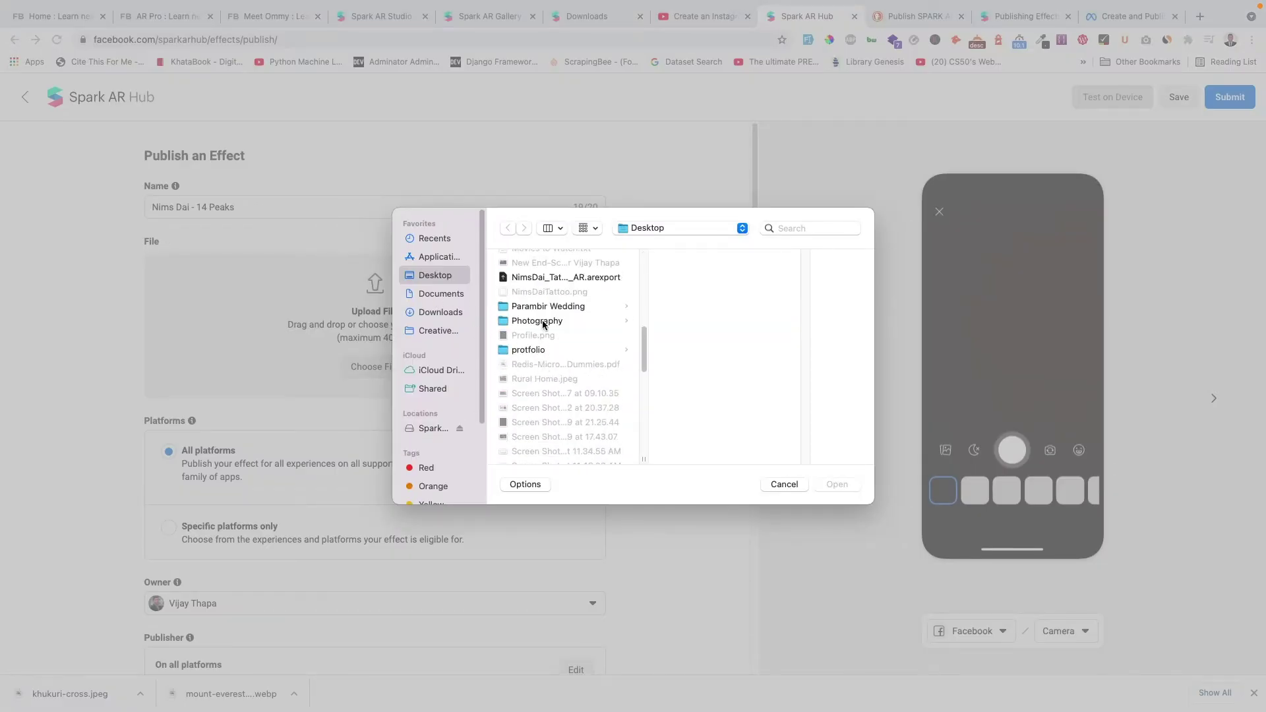
pyautogui.click(563, 277)
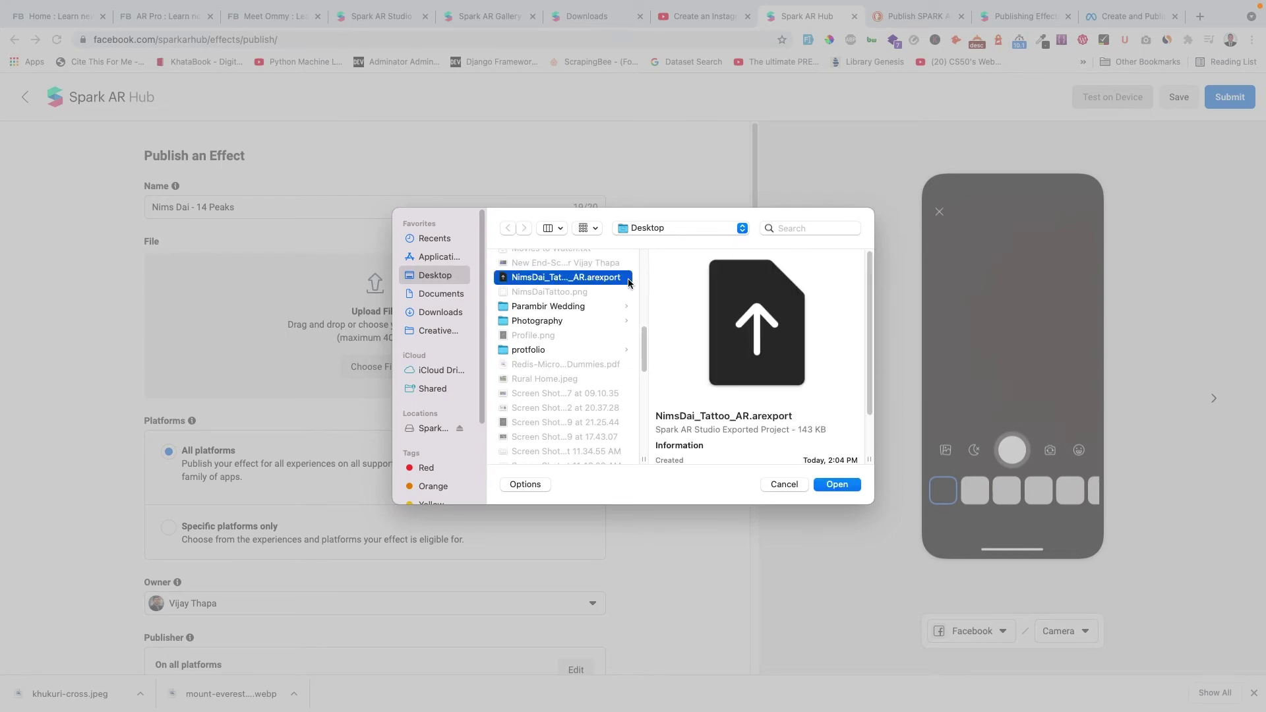
pyautogui.click(840, 485)
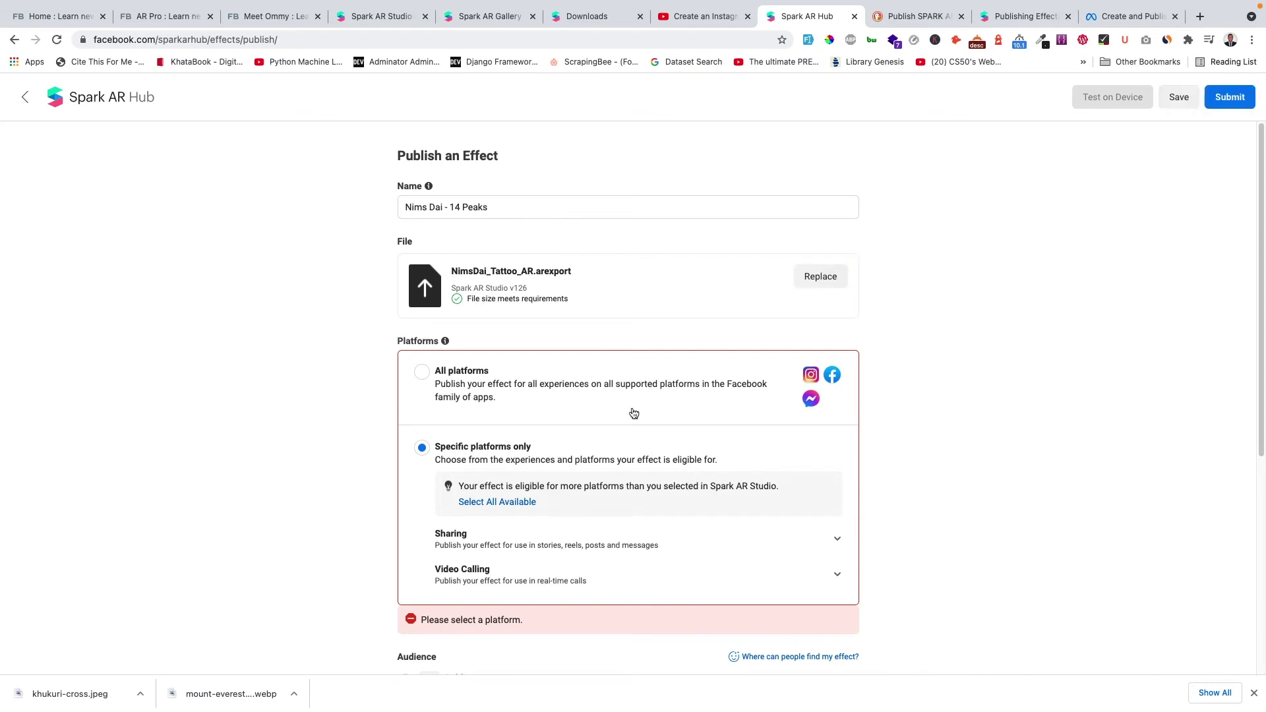
# - Set the effect to publish on All platforms
pyautogui.click(426, 374)
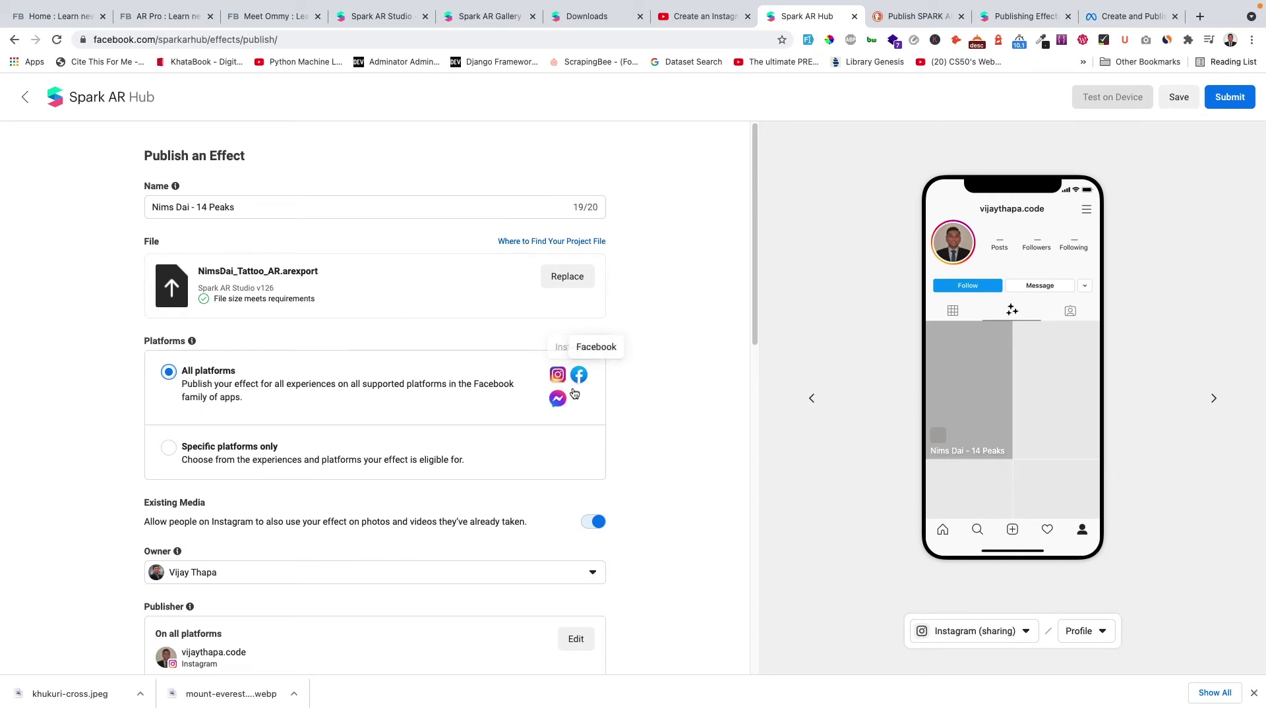
pyautogui.scroll(-3, 231, 446)
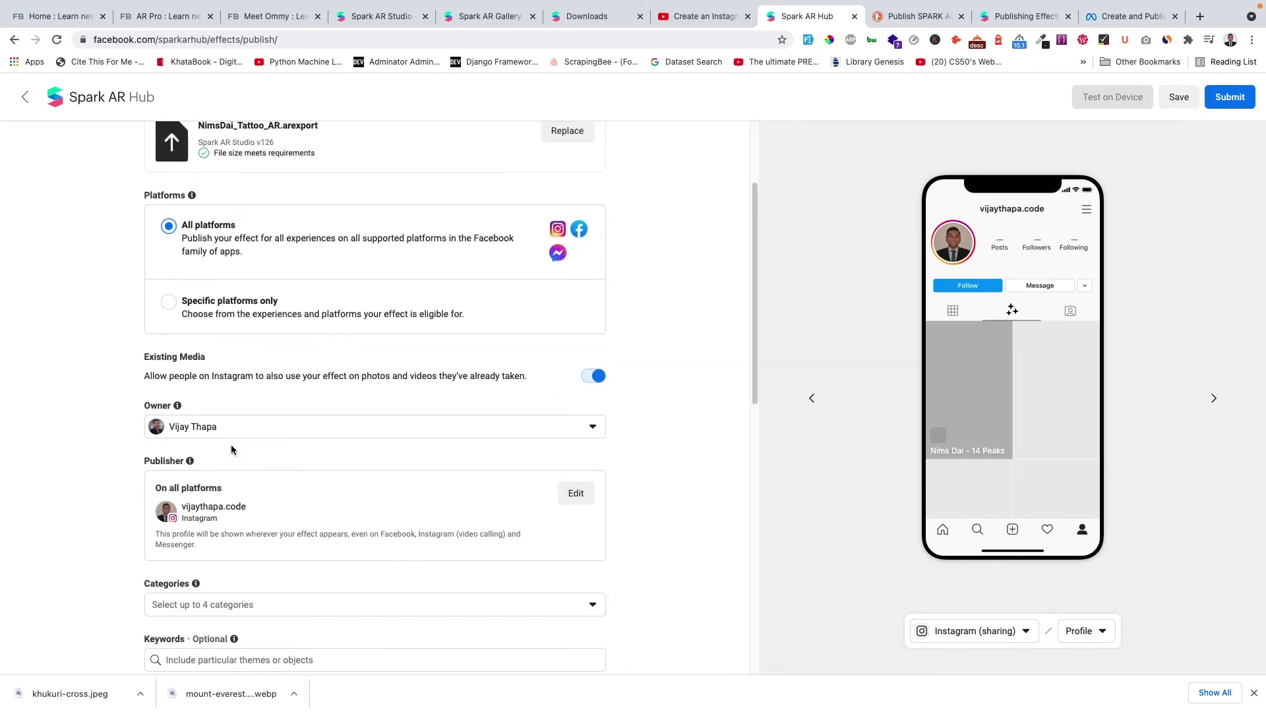
pyautogui.scroll(-3, 83, 425)
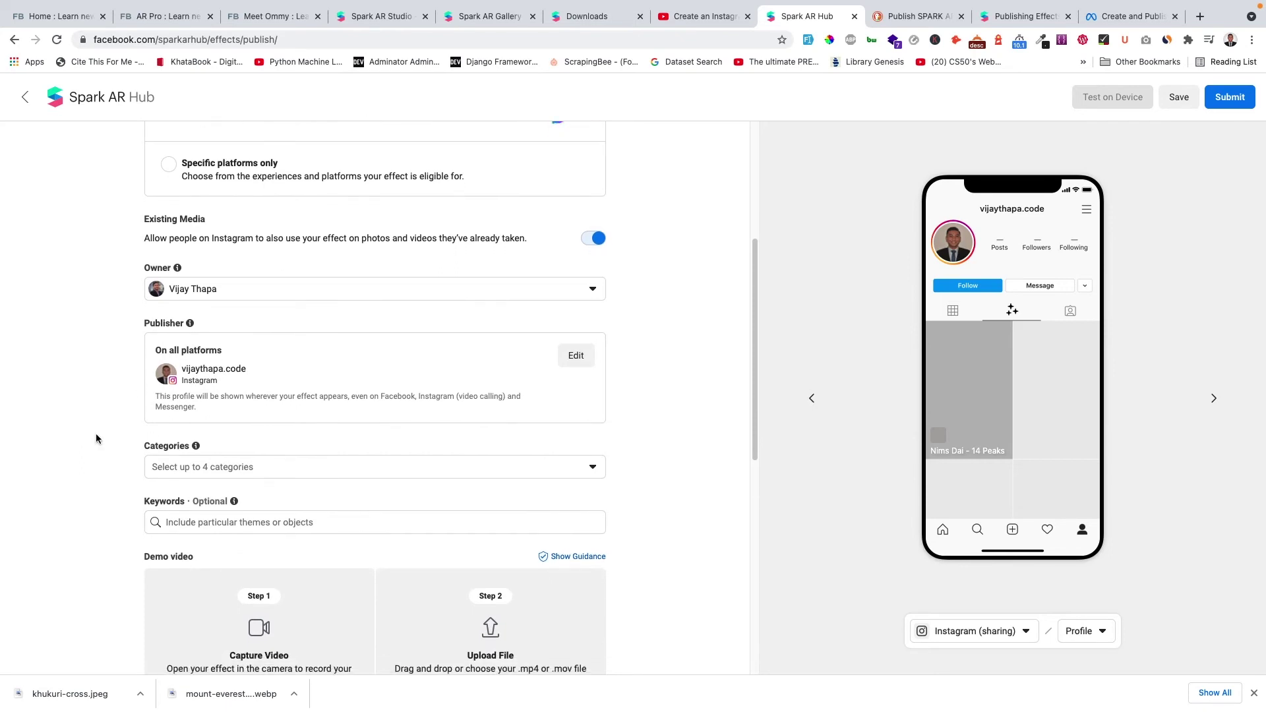
pyautogui.scroll(-1, 95, 437)
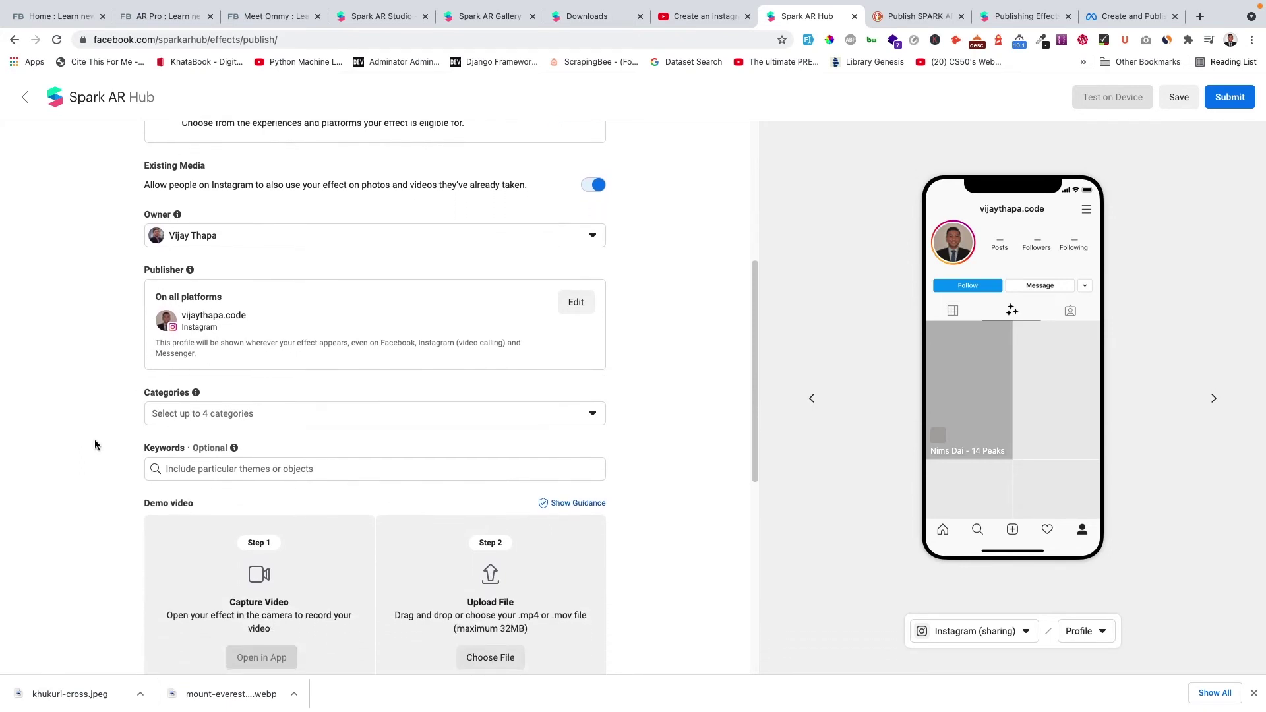
# - Tick the Appearance and Selfies categories for the effect
pyautogui.click(229, 403)
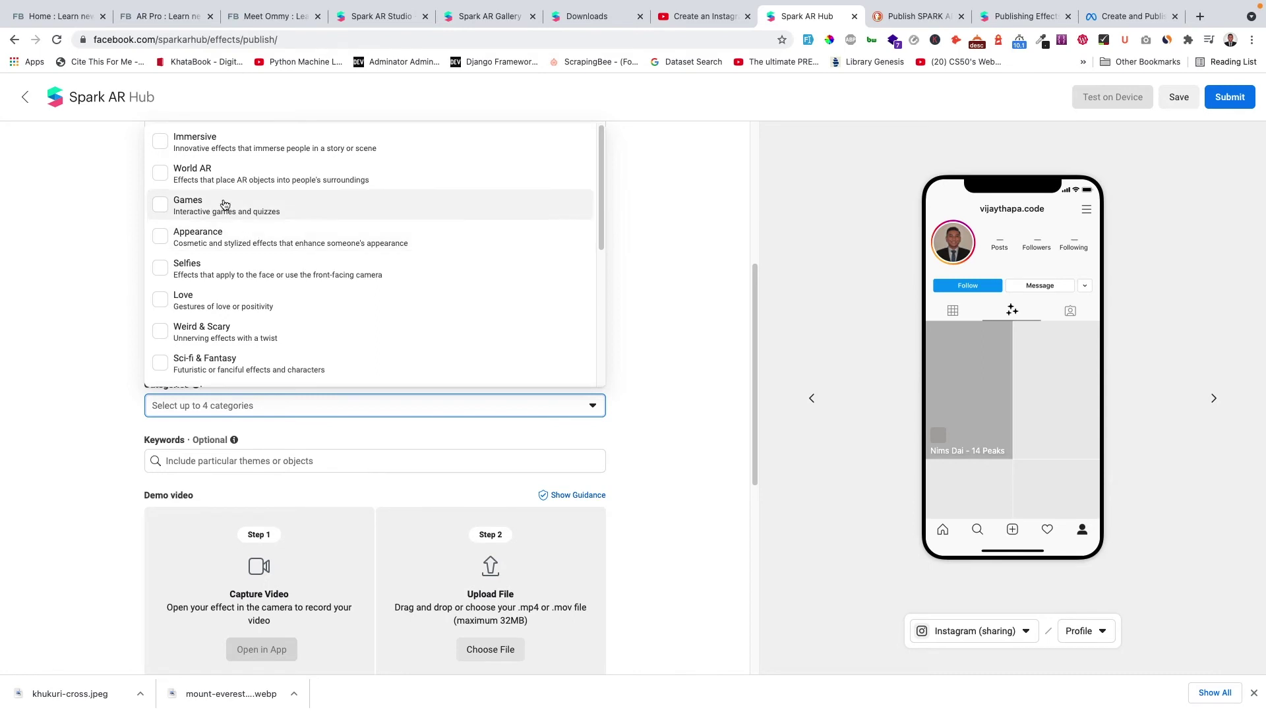
pyautogui.click(169, 240)
pyautogui.click(231, 269)
pyautogui.scroll(-1, 257, 303)
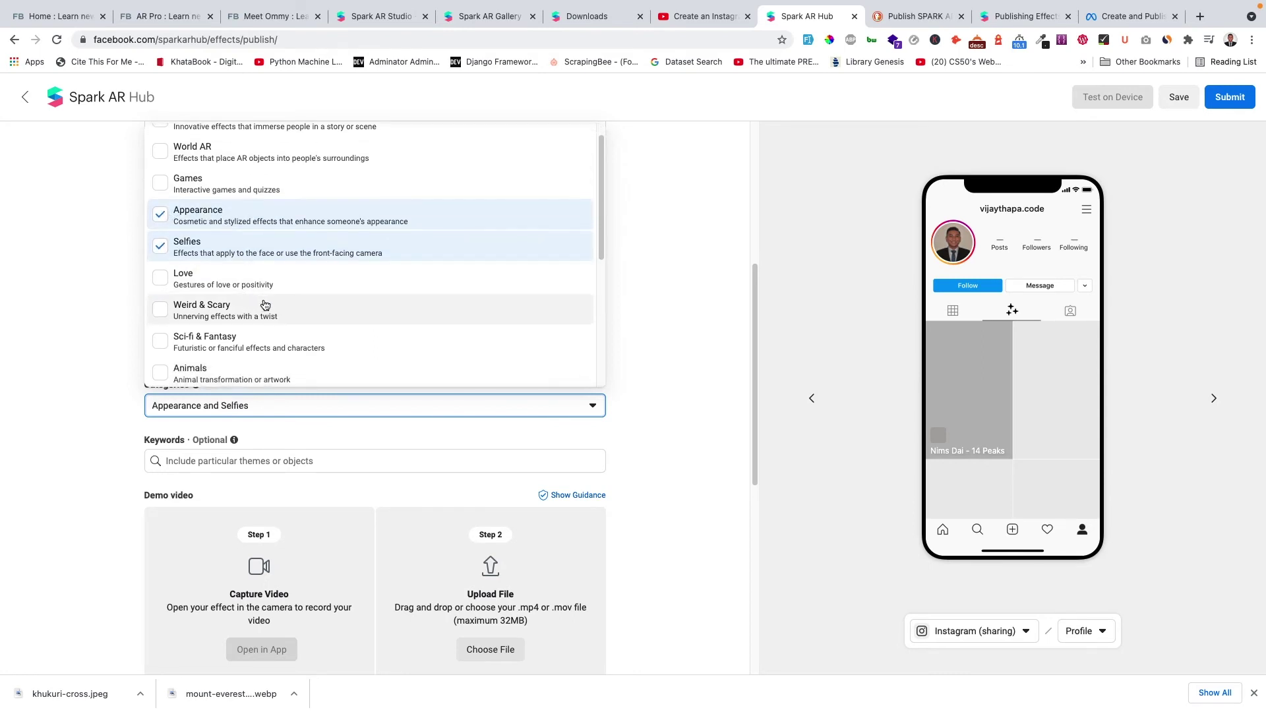
pyautogui.scroll(-4, 264, 304)
pyautogui.scroll(2, 264, 303)
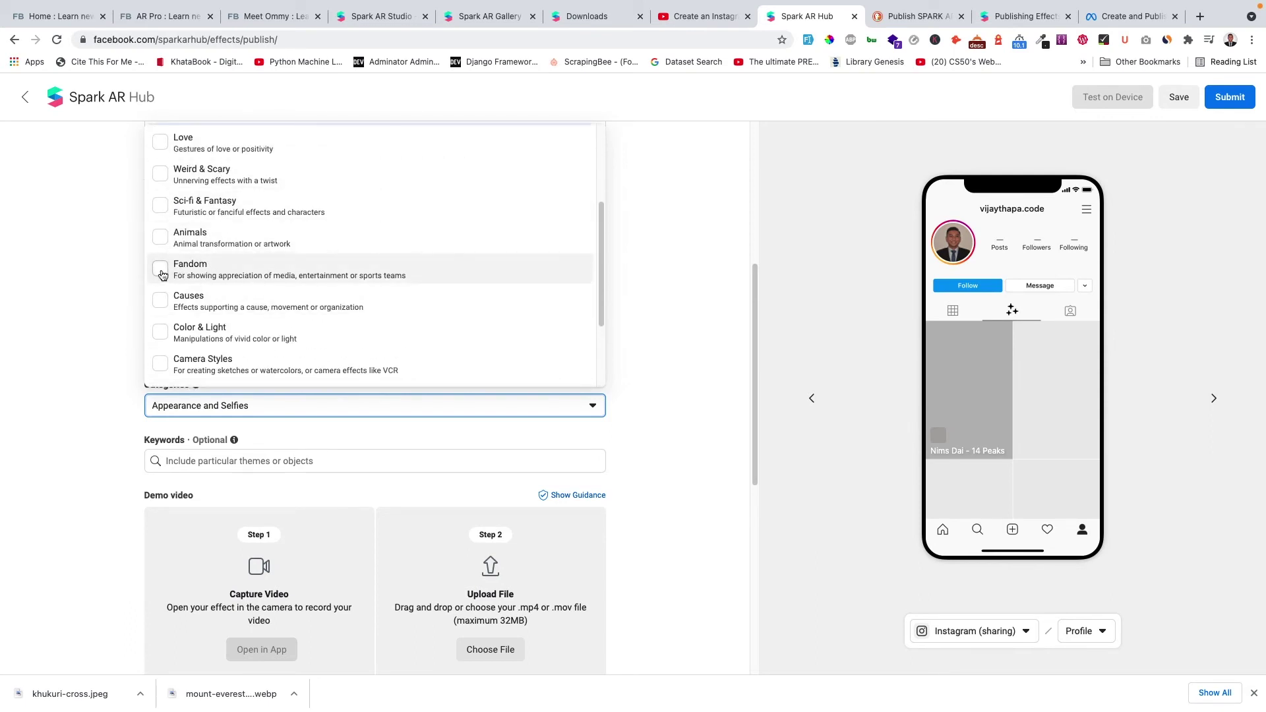
# - Add the Fandom and Events categories and close the category list
pyautogui.click(163, 273)
pyautogui.scroll(-4, 211, 291)
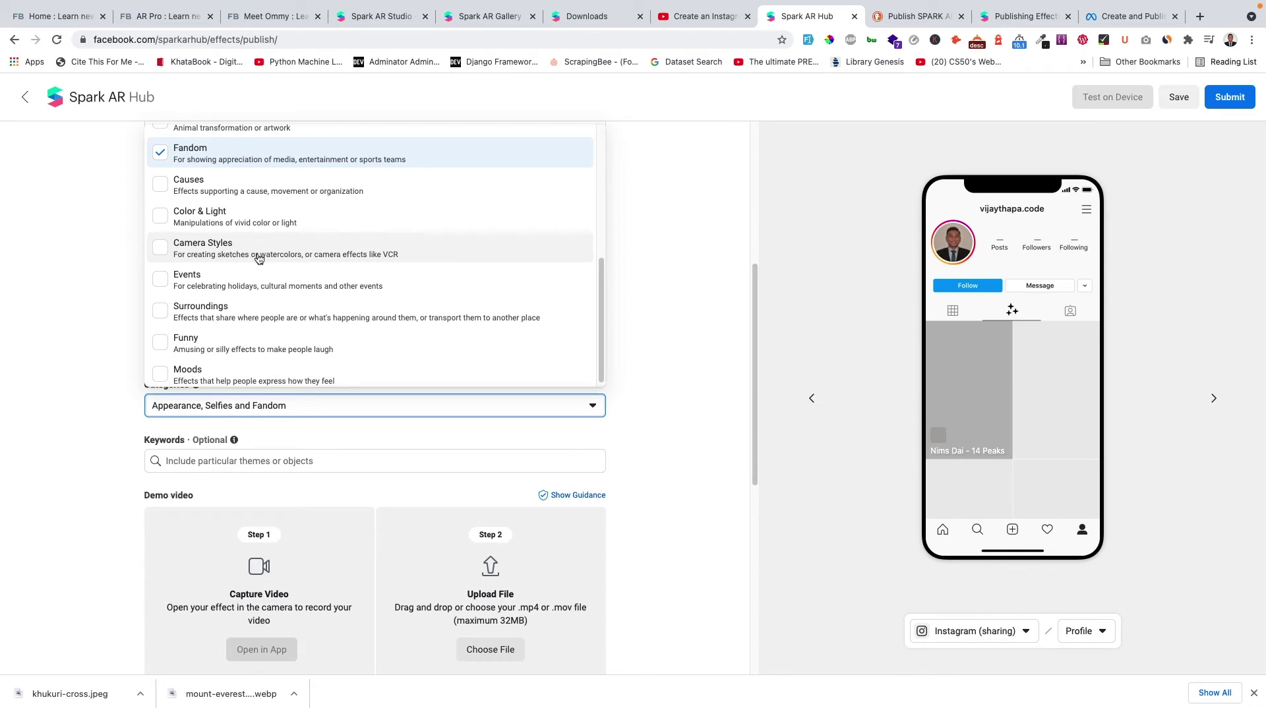
pyautogui.scroll(-1, 236, 313)
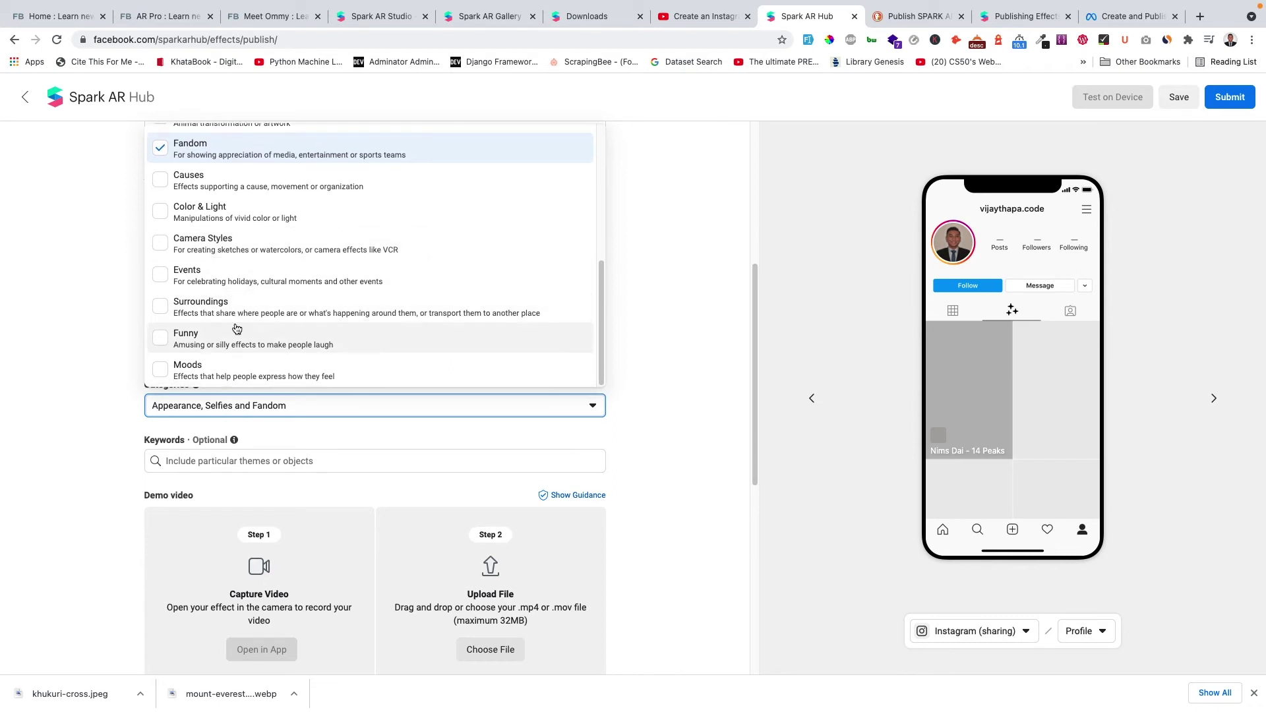
pyautogui.scroll(1, 243, 333)
pyautogui.scroll(3, 243, 333)
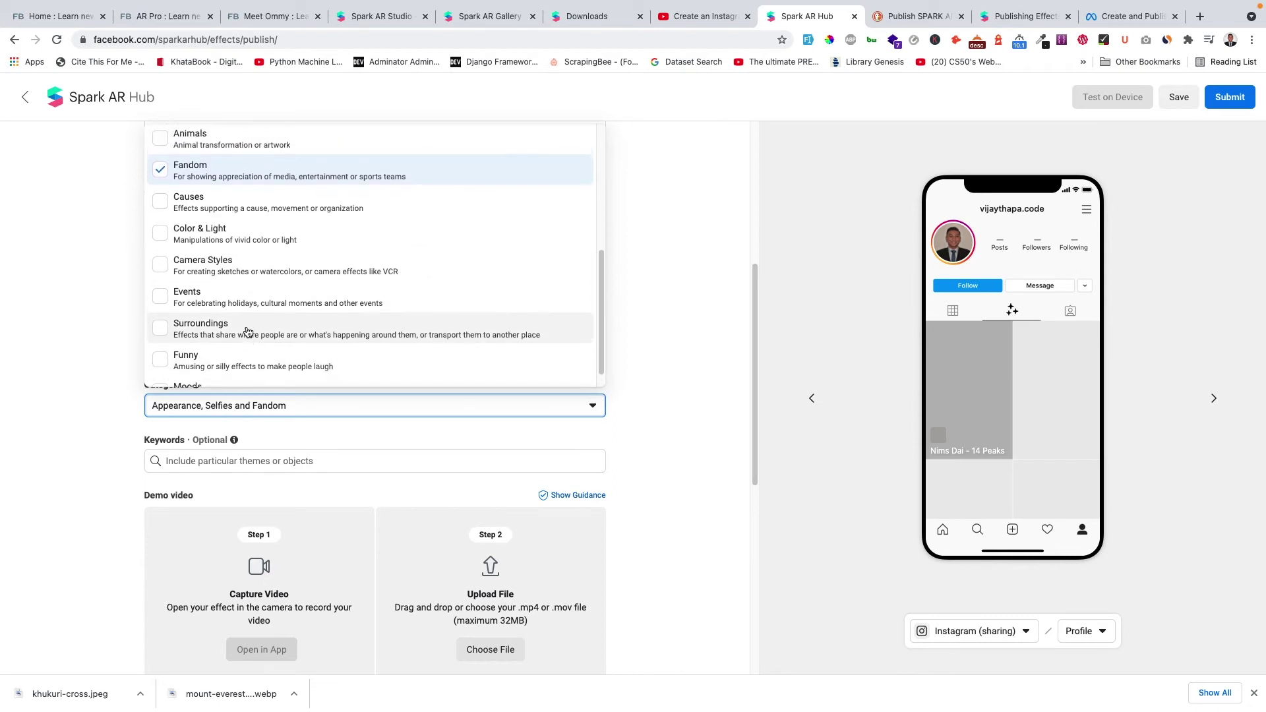
pyautogui.scroll(-1, 262, 269)
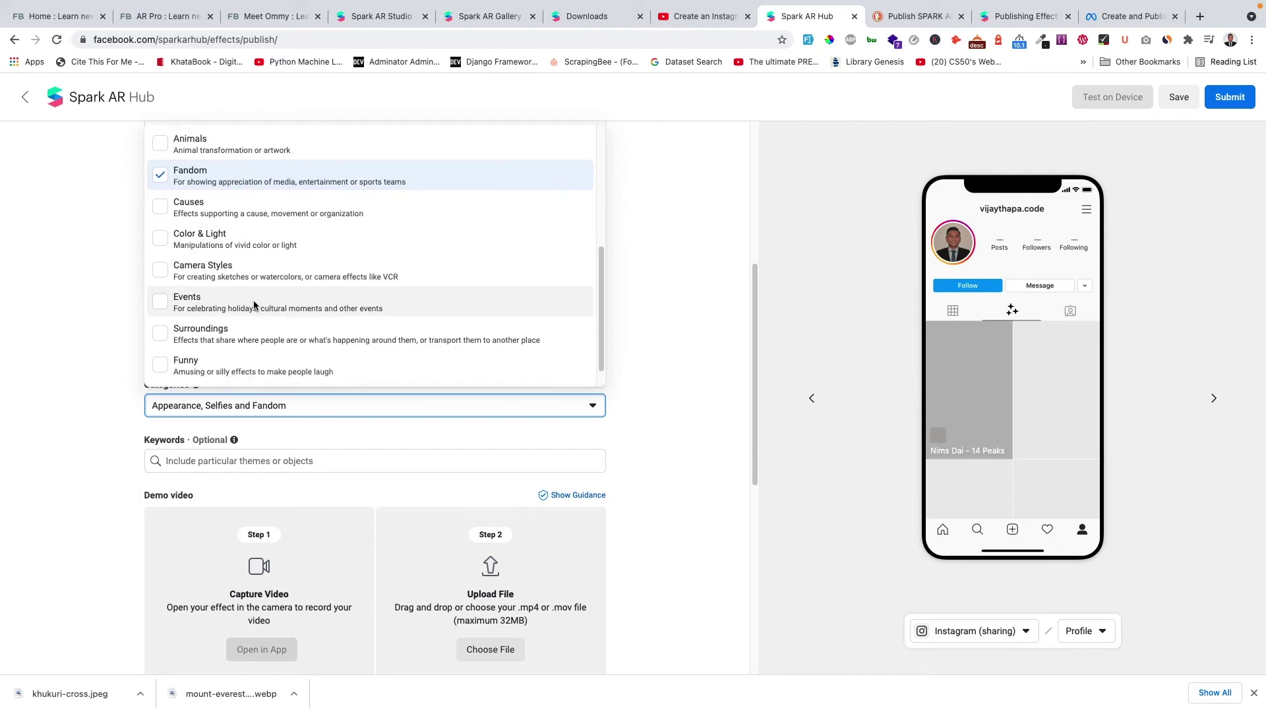
pyautogui.click(263, 299)
pyautogui.click(645, 359)
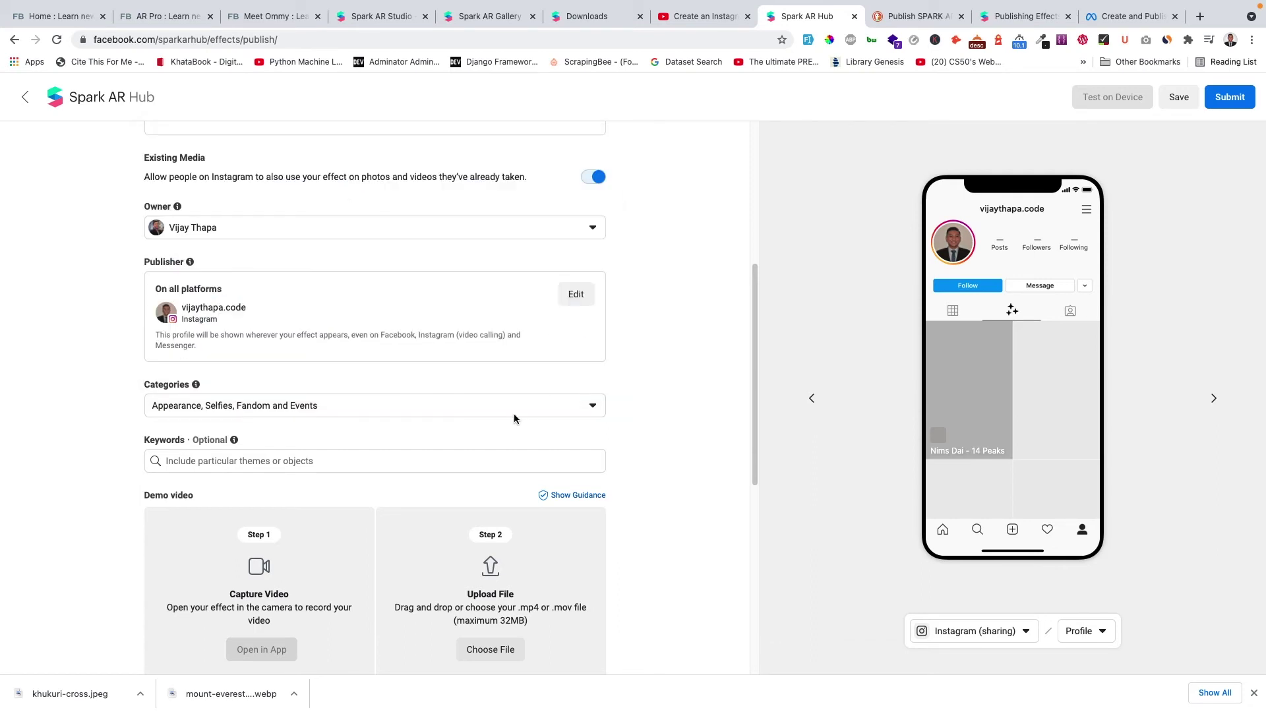
pyautogui.scroll(-3, 77, 430)
pyautogui.scroll(-1, 75, 430)
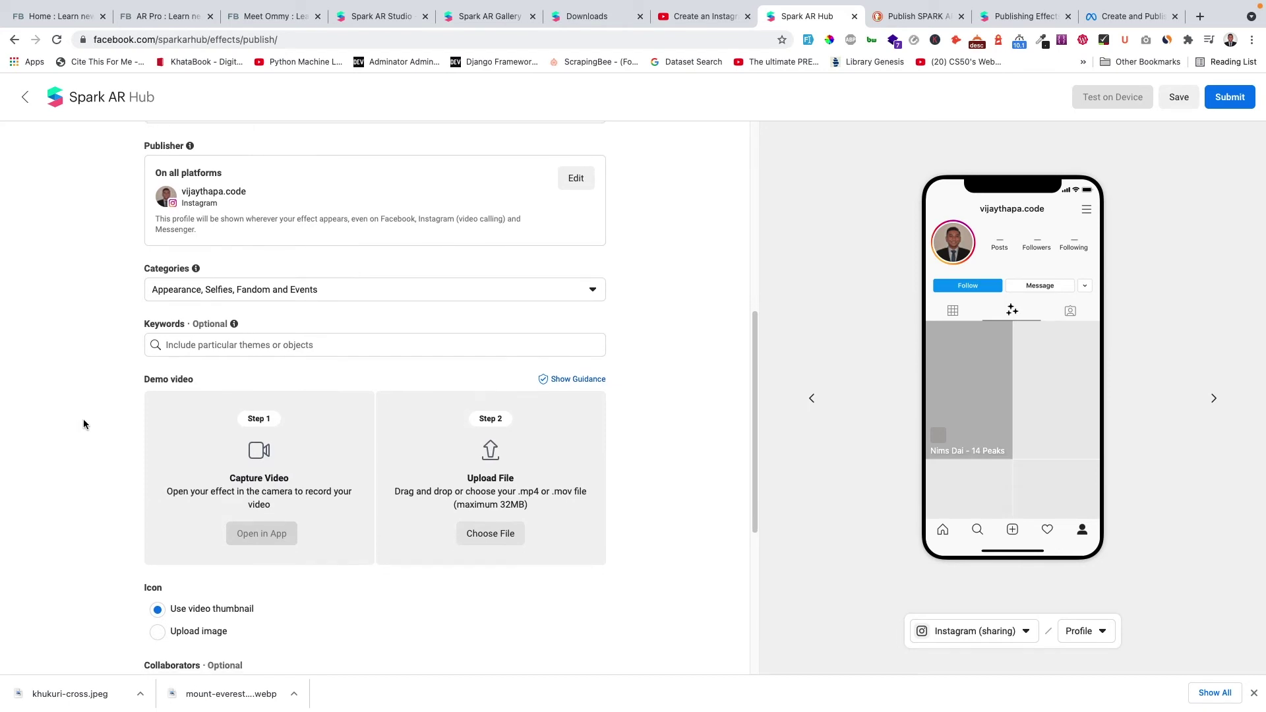
# - Enter keywords: nims dai, everything is possible, face tattoo, nims dai ar, nims dai filter, nims dai tattoo
pyautogui.click(269, 348)
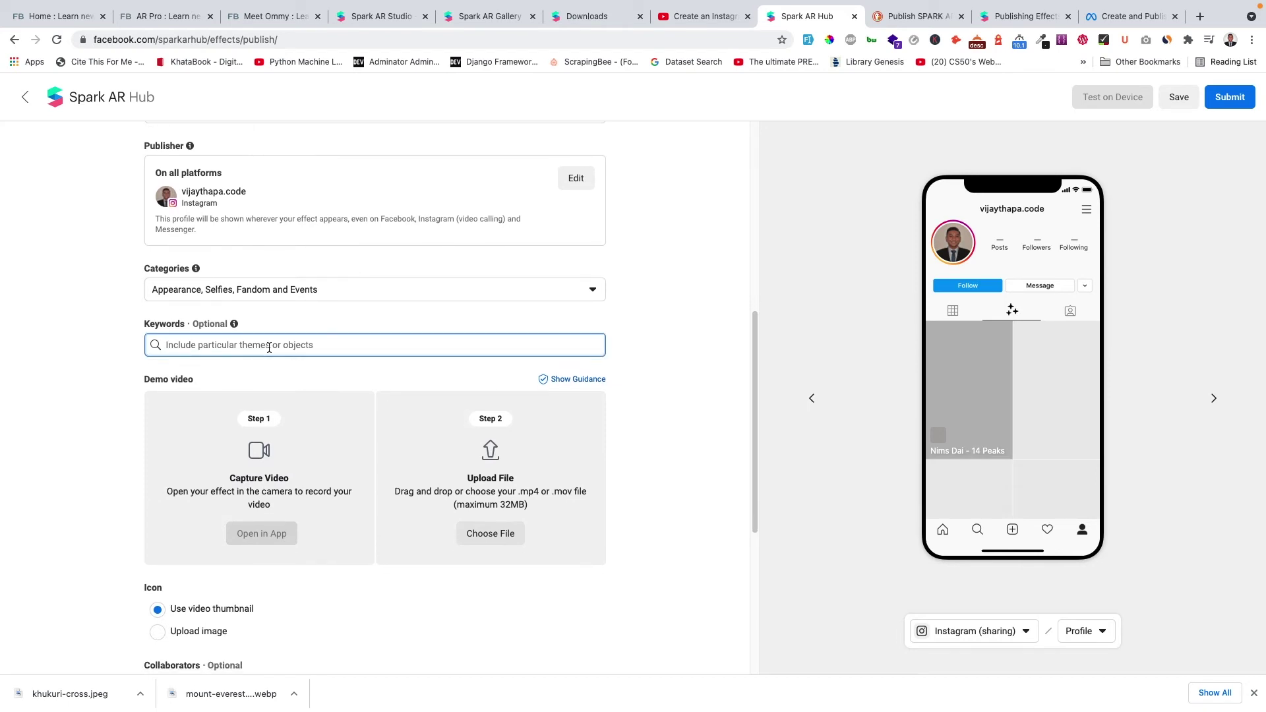
pyautogui.write('nims dai')
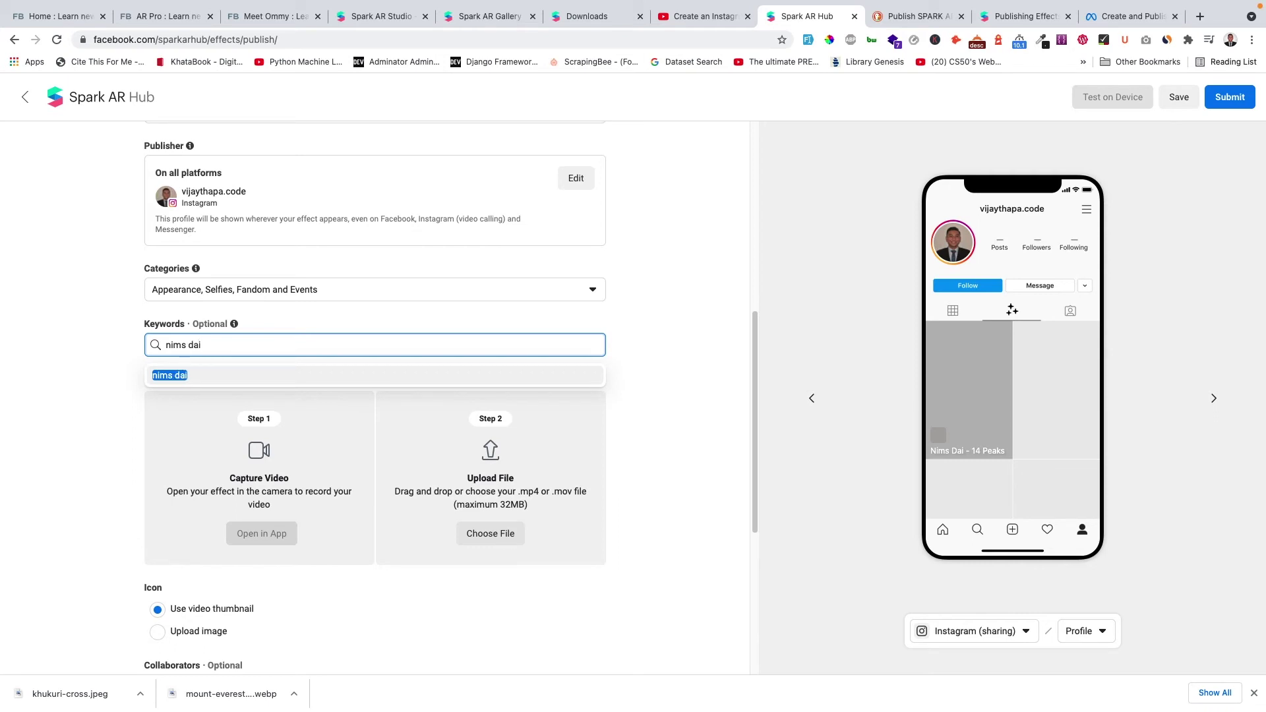
pyautogui.write(', everything ispossible')
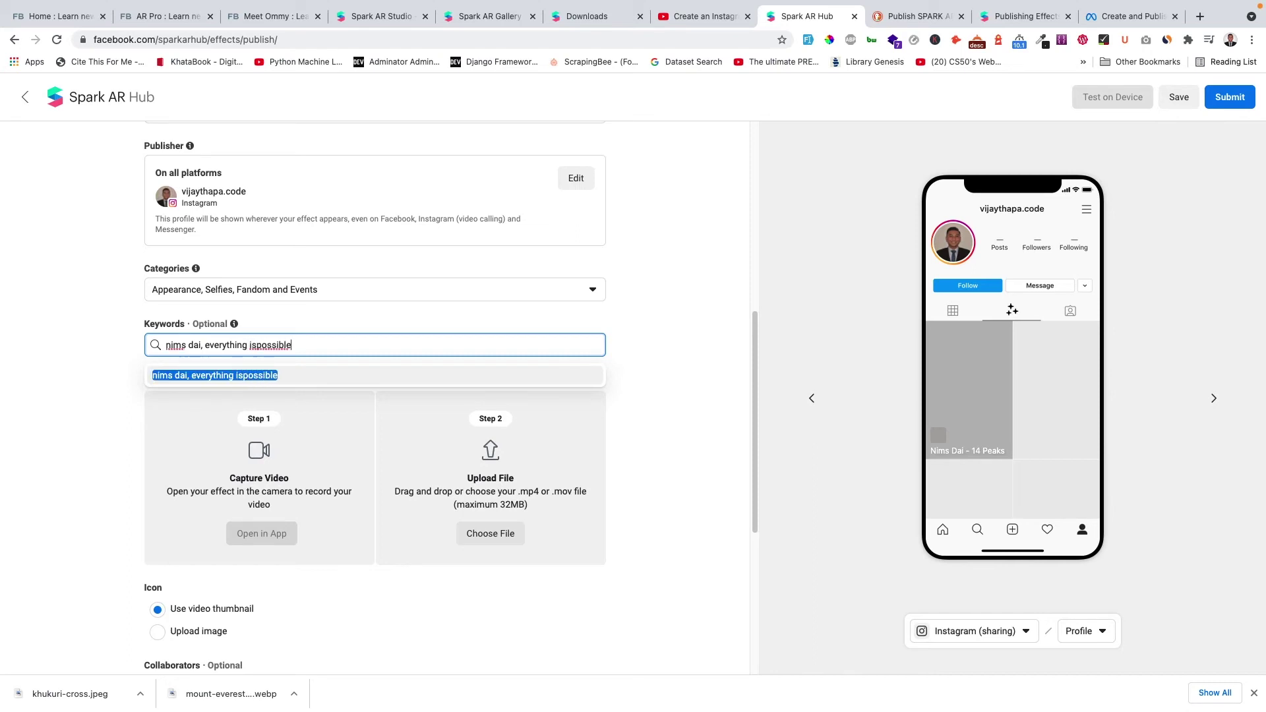
pyautogui.press('BackSpace')
pyautogui.press('BackSpace')
pyautogui.press('BackSpace')
pyautogui.press('BackSpace')
pyautogui.press('BackSpace')
pyautogui.press('BackSpace')
pyautogui.press('BackSpace')
pyautogui.press('BackSpace')
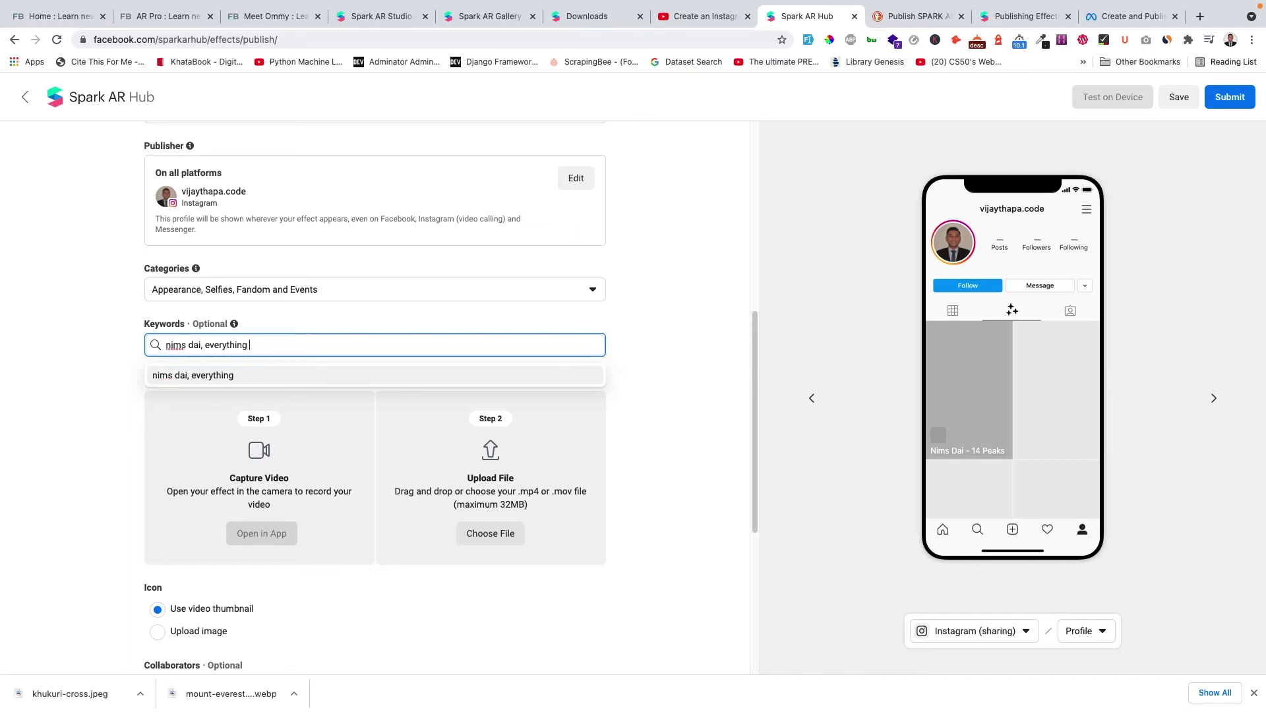
pyautogui.write('s possible, face tattiiio')
pyautogui.press('BackSpace')
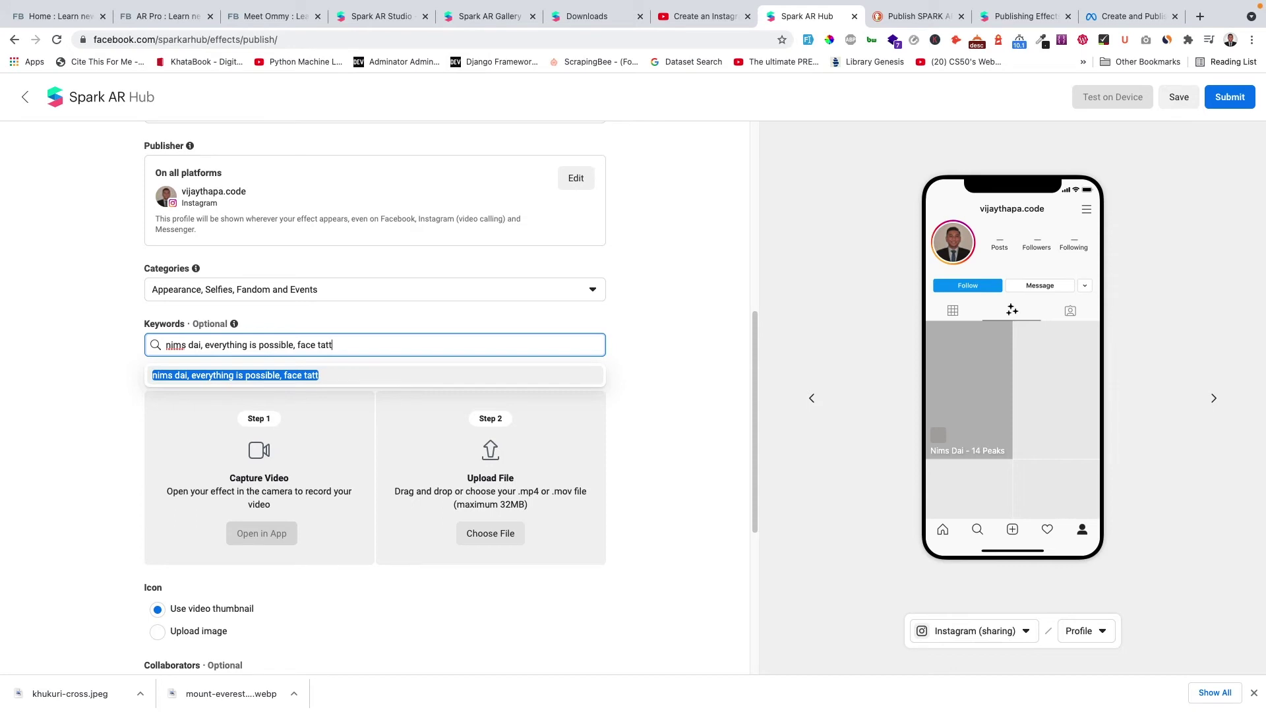
pyautogui.write(', nims dar')
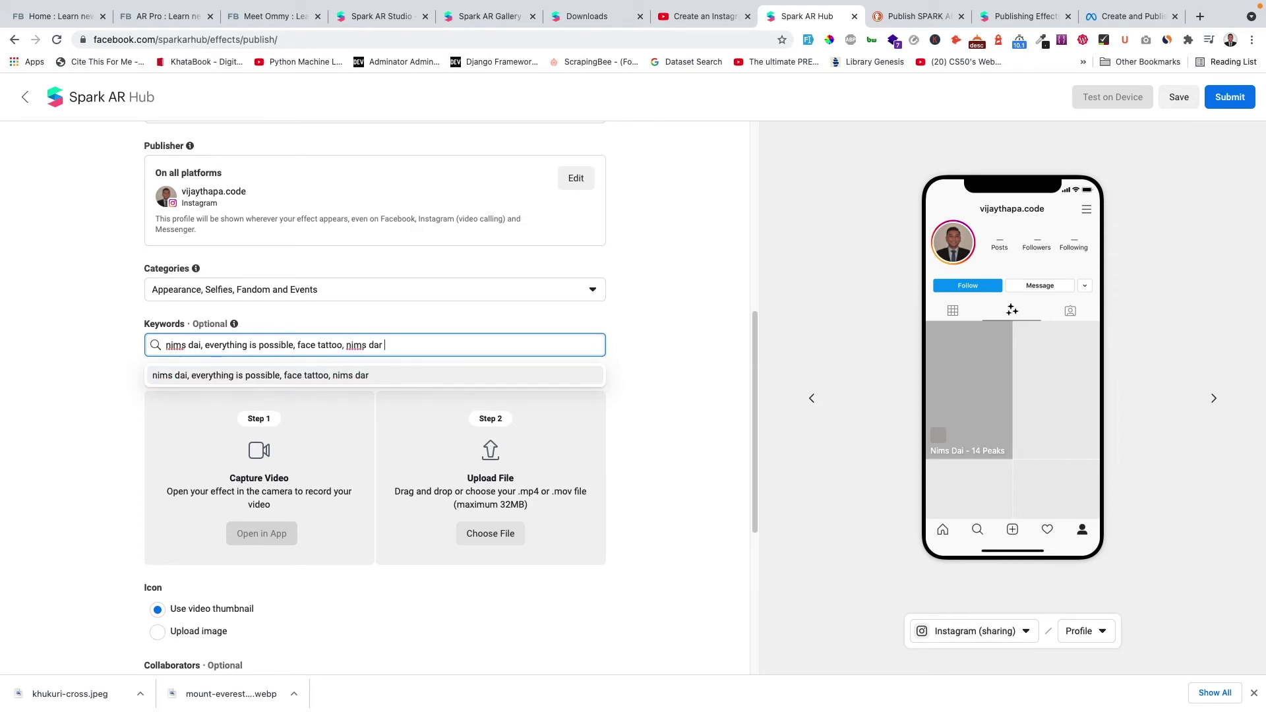
pyautogui.press('BackSpace')
pyautogui.write('i ar, nims dai filter')
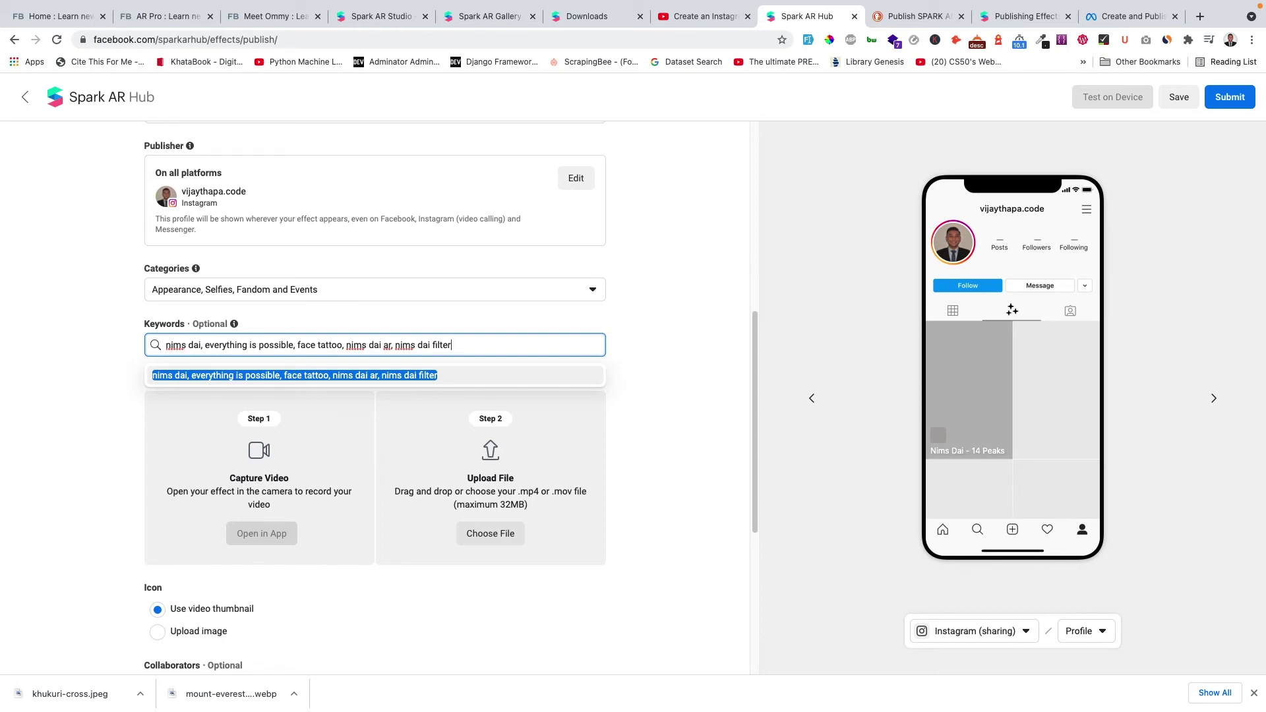
pyautogui.write(', n')
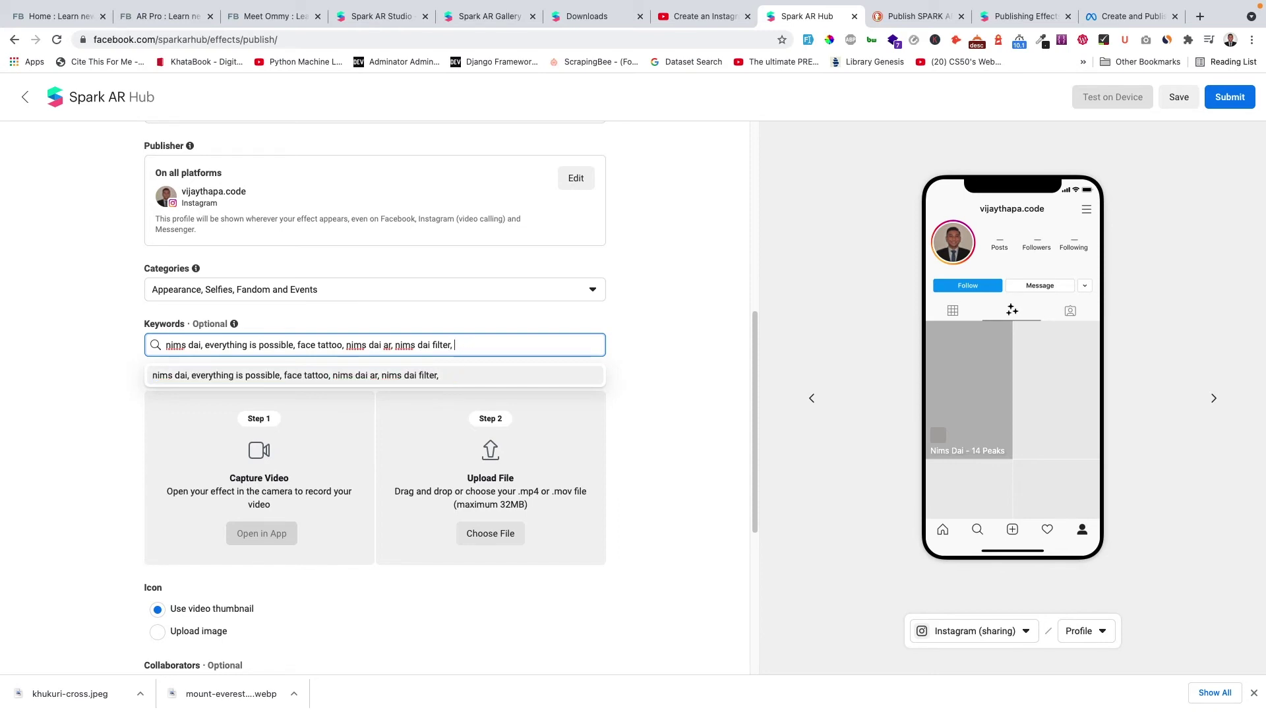
pyautogui.write('ims dai')
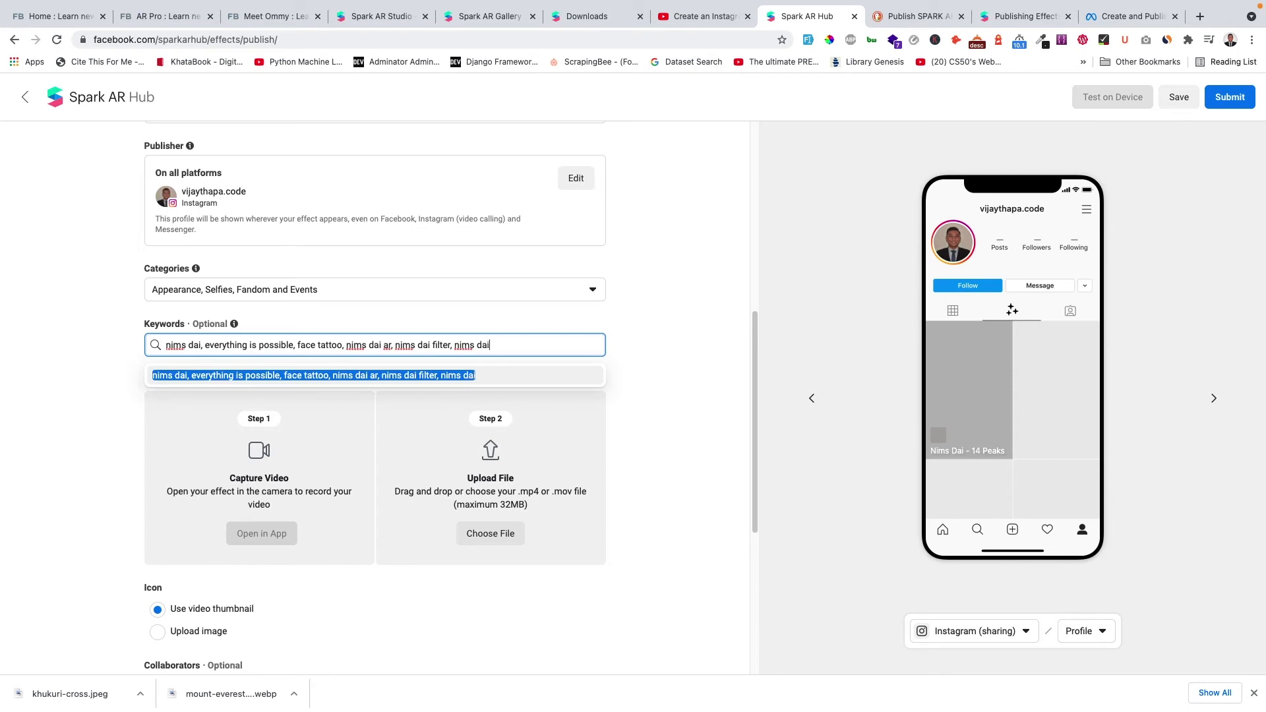
pyautogui.write(' da')
pyautogui.press('BackSpace')
pyautogui.press('BackSpace')
pyautogui.write('ta')
pyautogui.scroll(1, 350, 492)
pyautogui.scroll(-2, 349, 492)
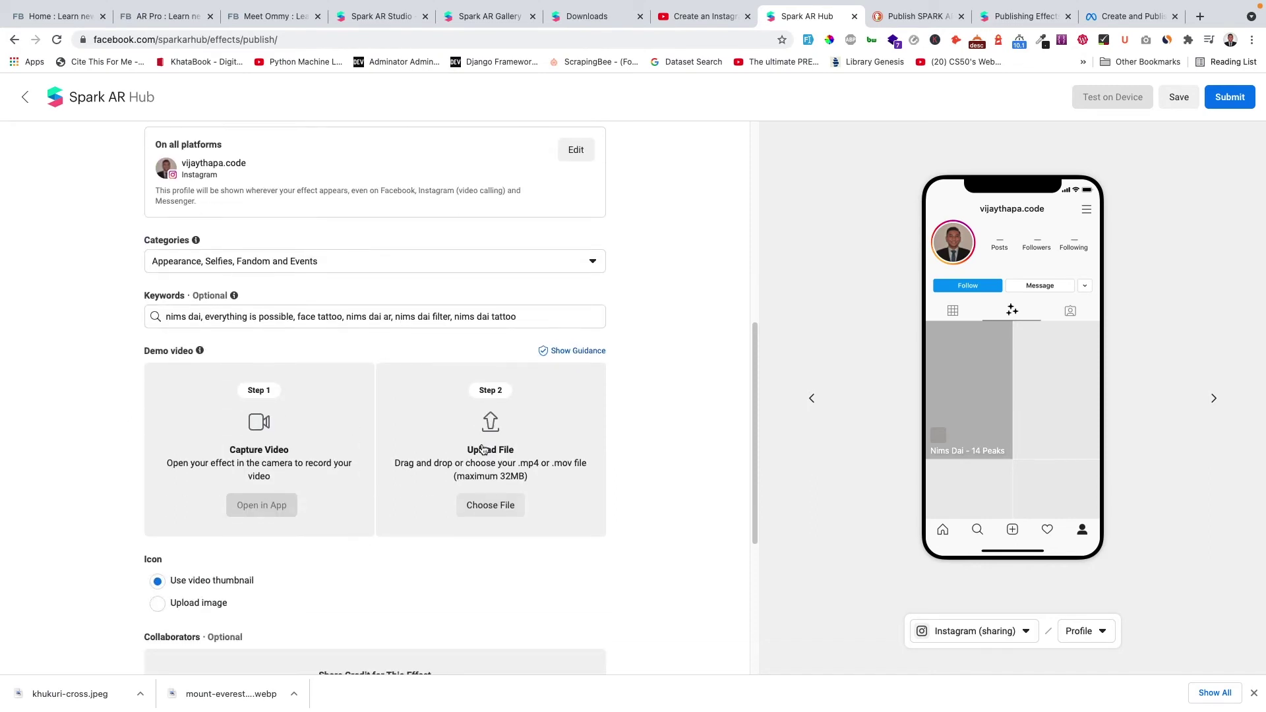
# - Show the demo video guidance checklist and scroll to the Icon section
pyautogui.click(577, 351)
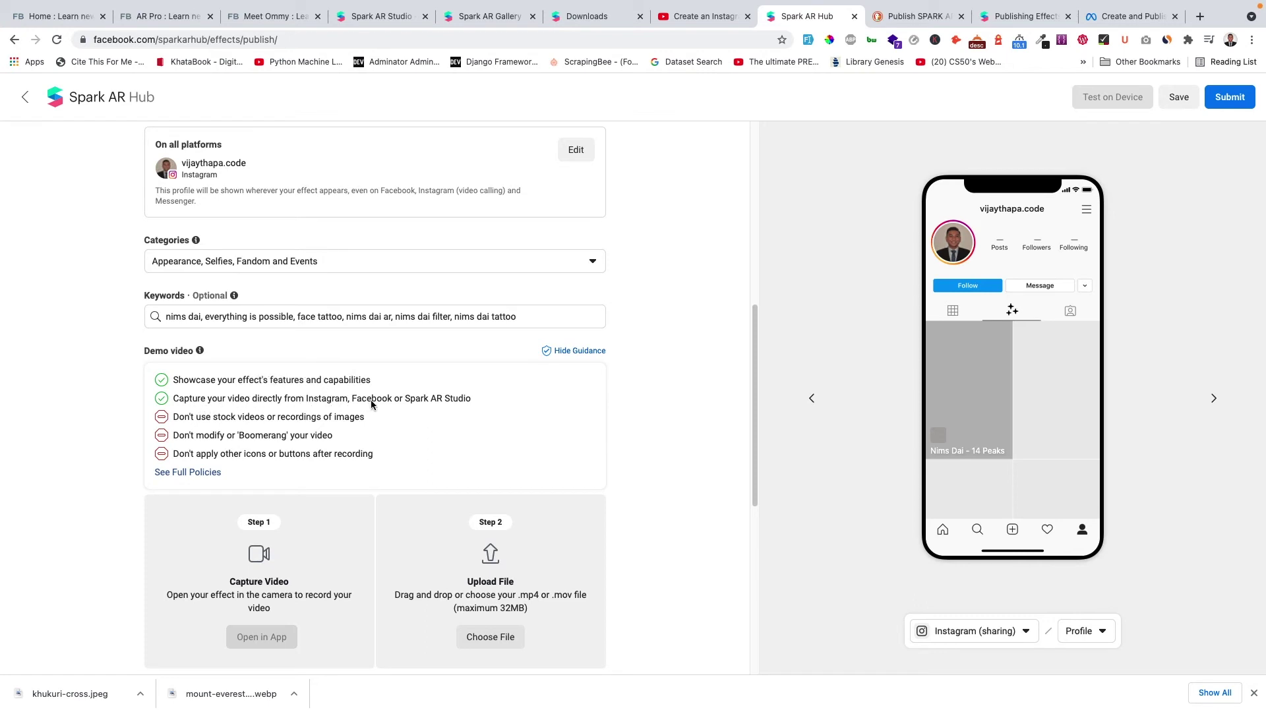
pyautogui.scroll(-1, 235, 432)
pyautogui.scroll(-1, 236, 432)
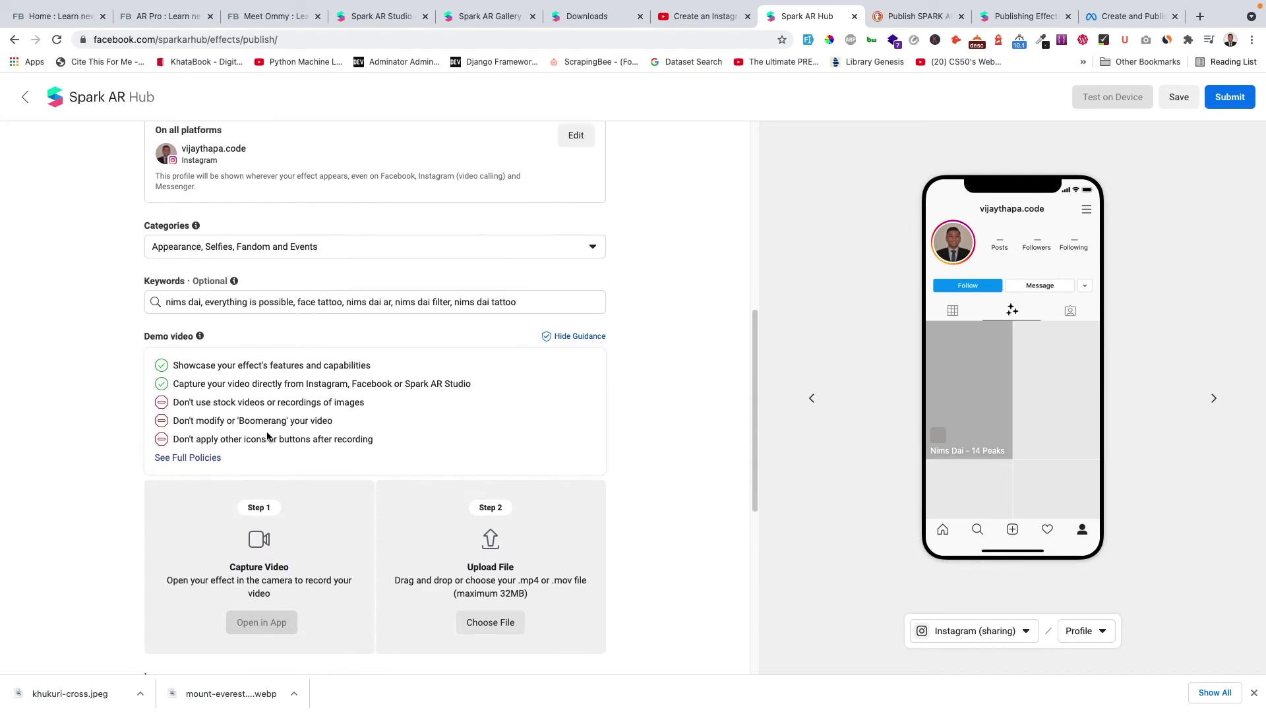
pyautogui.scroll(-3, 264, 435)
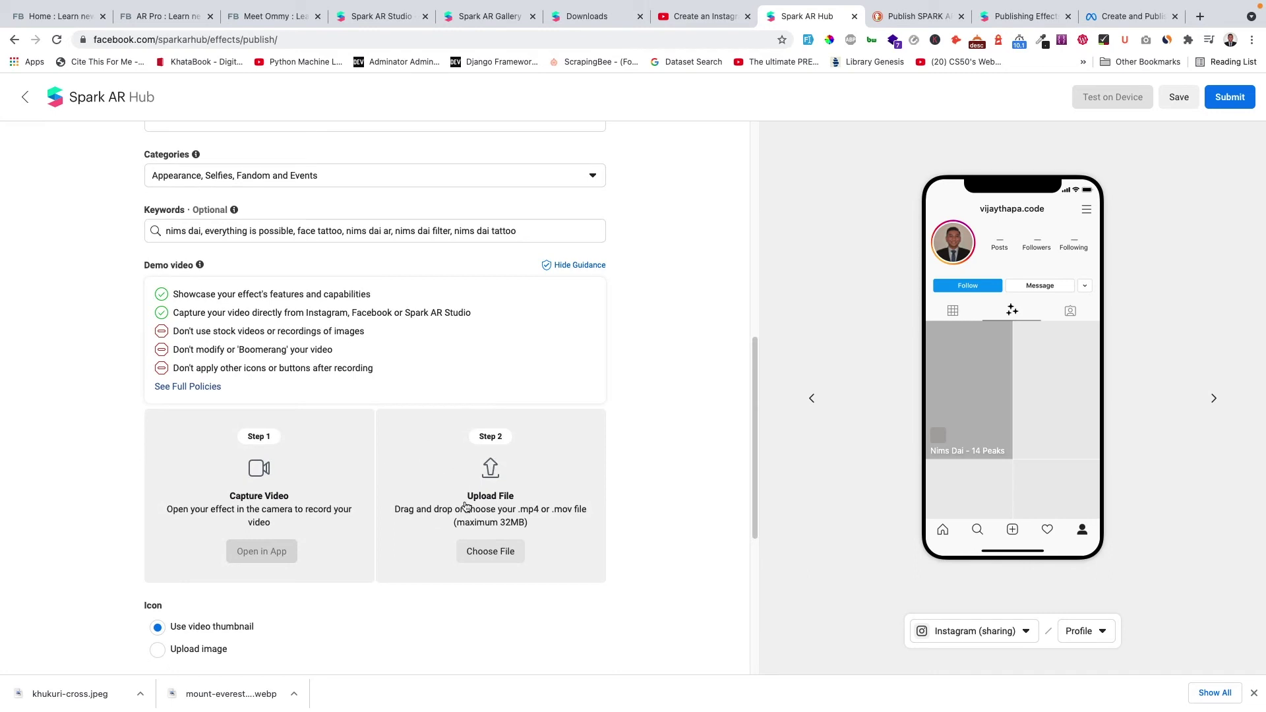
pyautogui.scroll(-2, 465, 505)
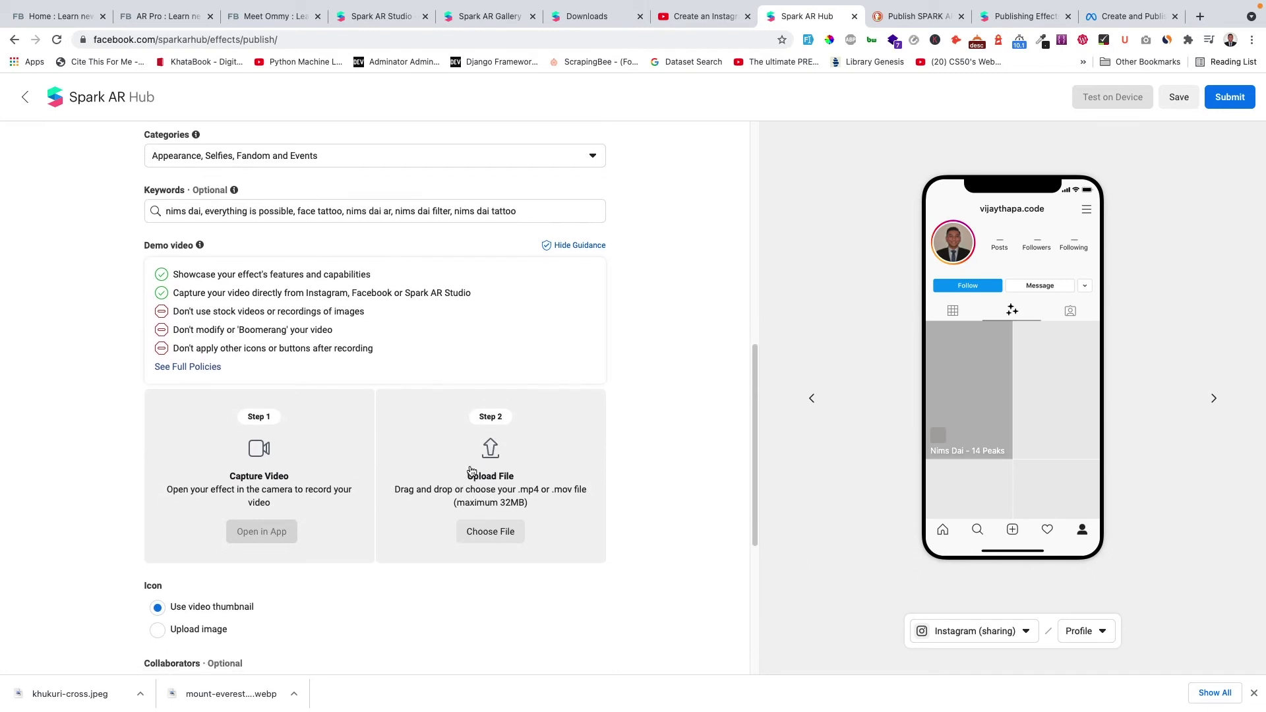
pyautogui.scroll(-1, 477, 459)
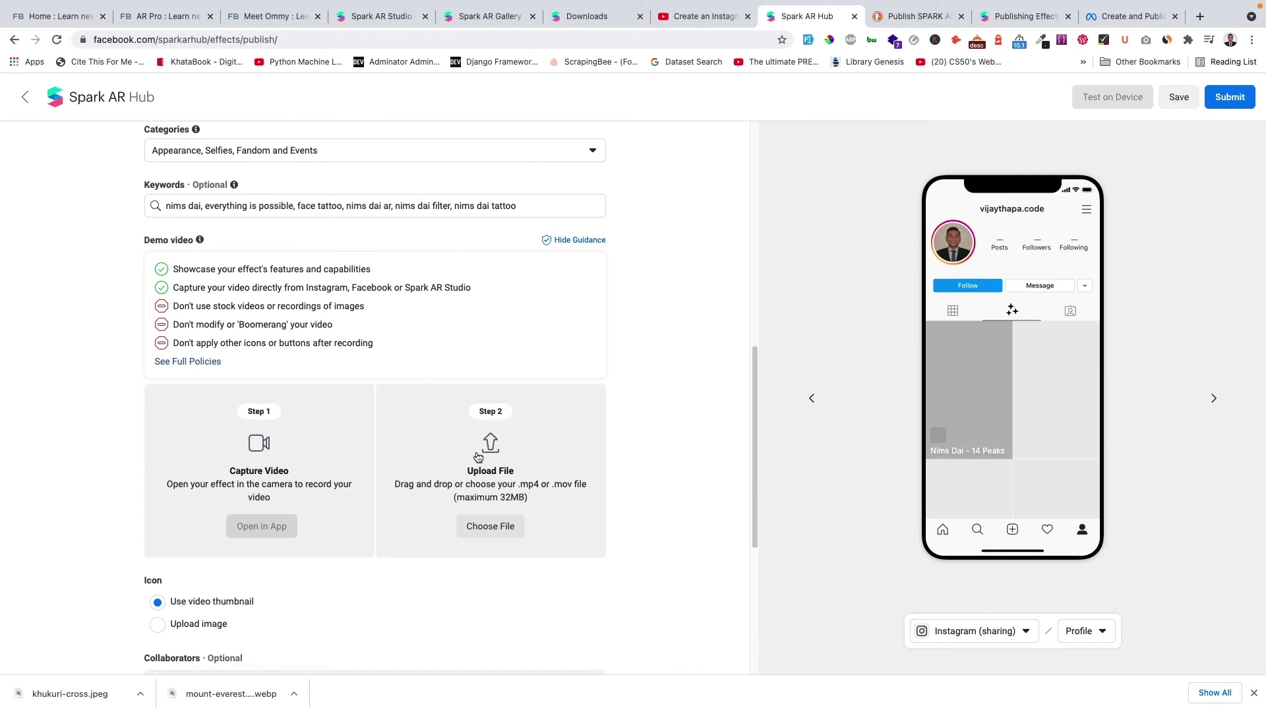
pyautogui.scroll(-3, 488, 491)
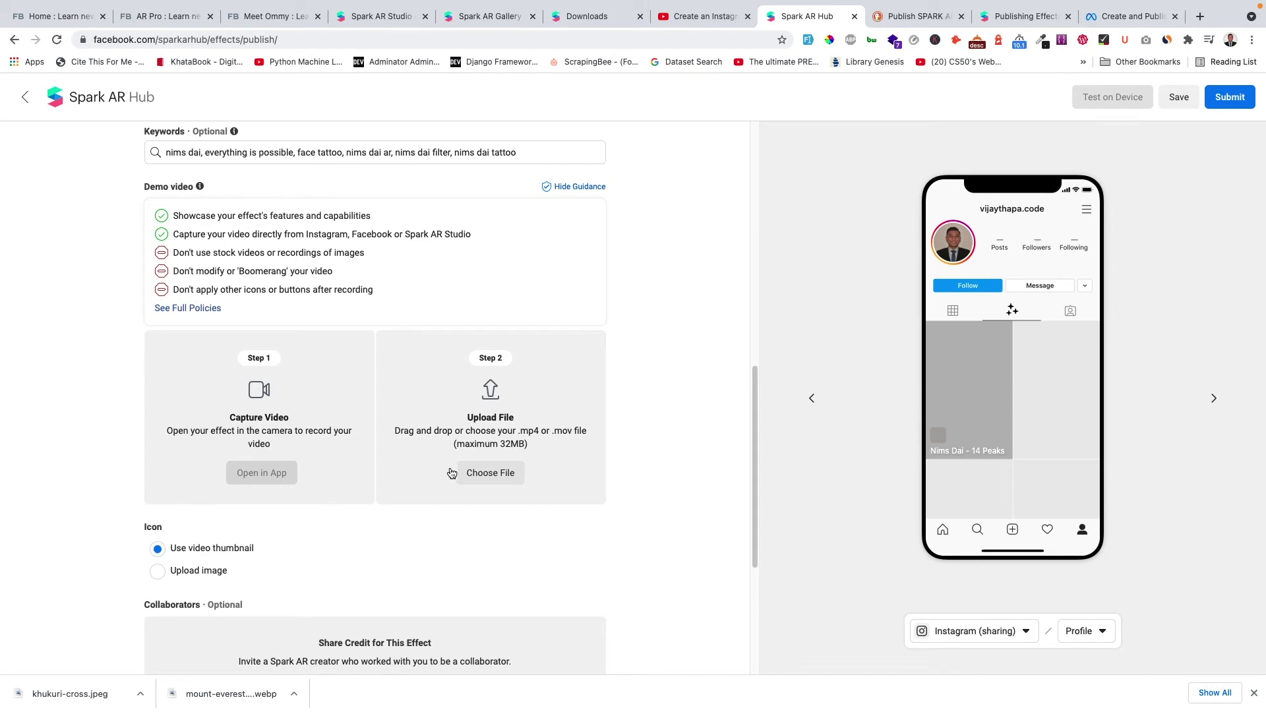
pyautogui.scroll(-3, 344, 522)
# - Set the effect icon option to Upload image
pyautogui.click(175, 471)
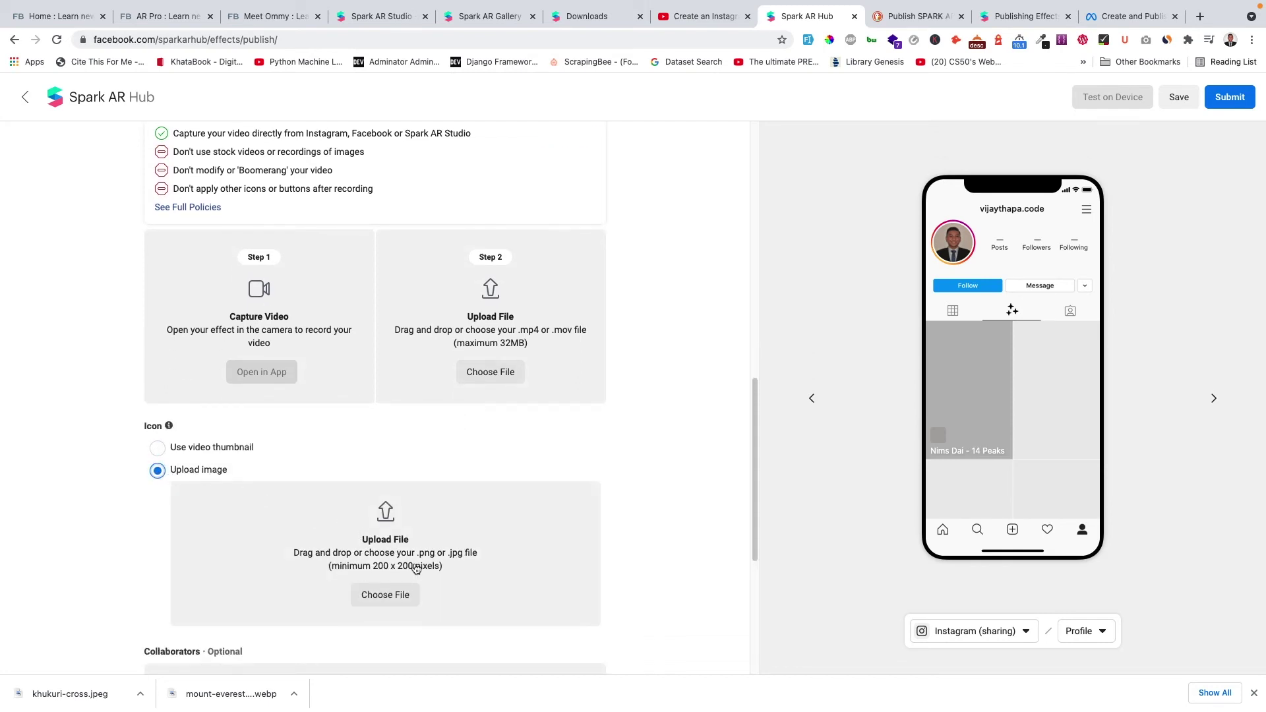
pyautogui.scroll(-1, 395, 568)
pyautogui.scroll(-2, 352, 535)
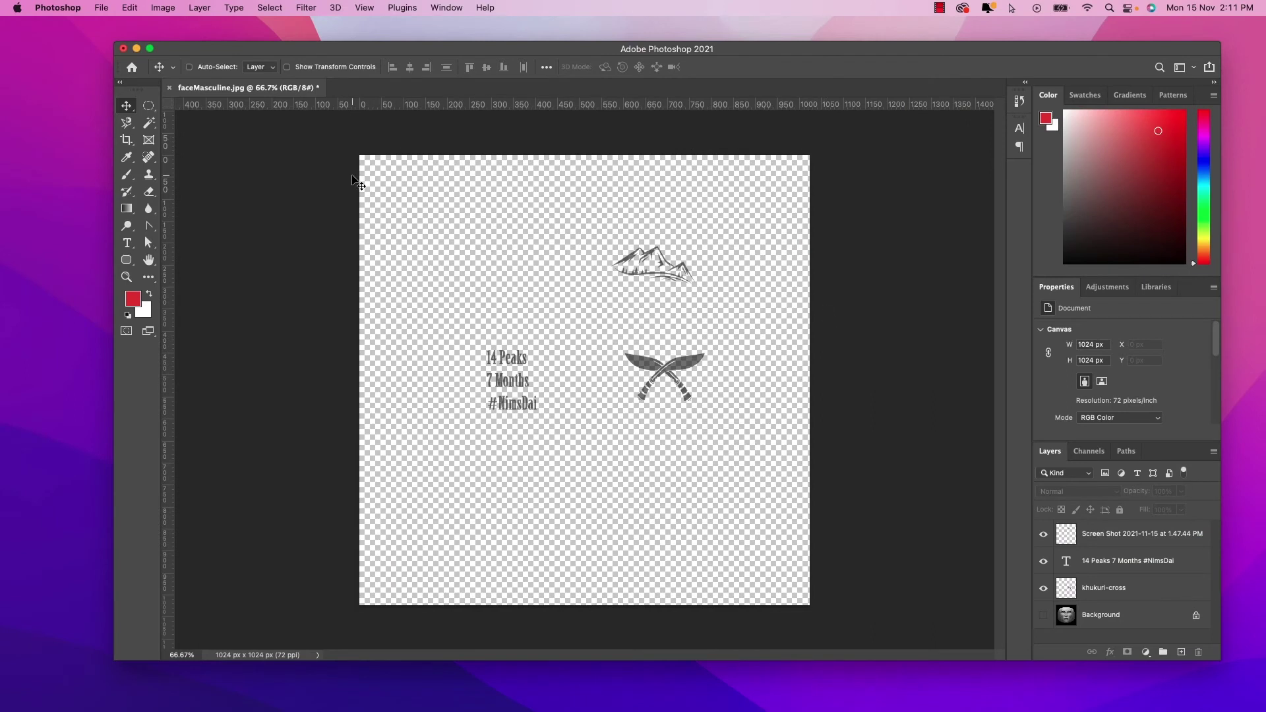
# - Create a new 500 × 500 px Photoshop document
pyautogui.press('super')
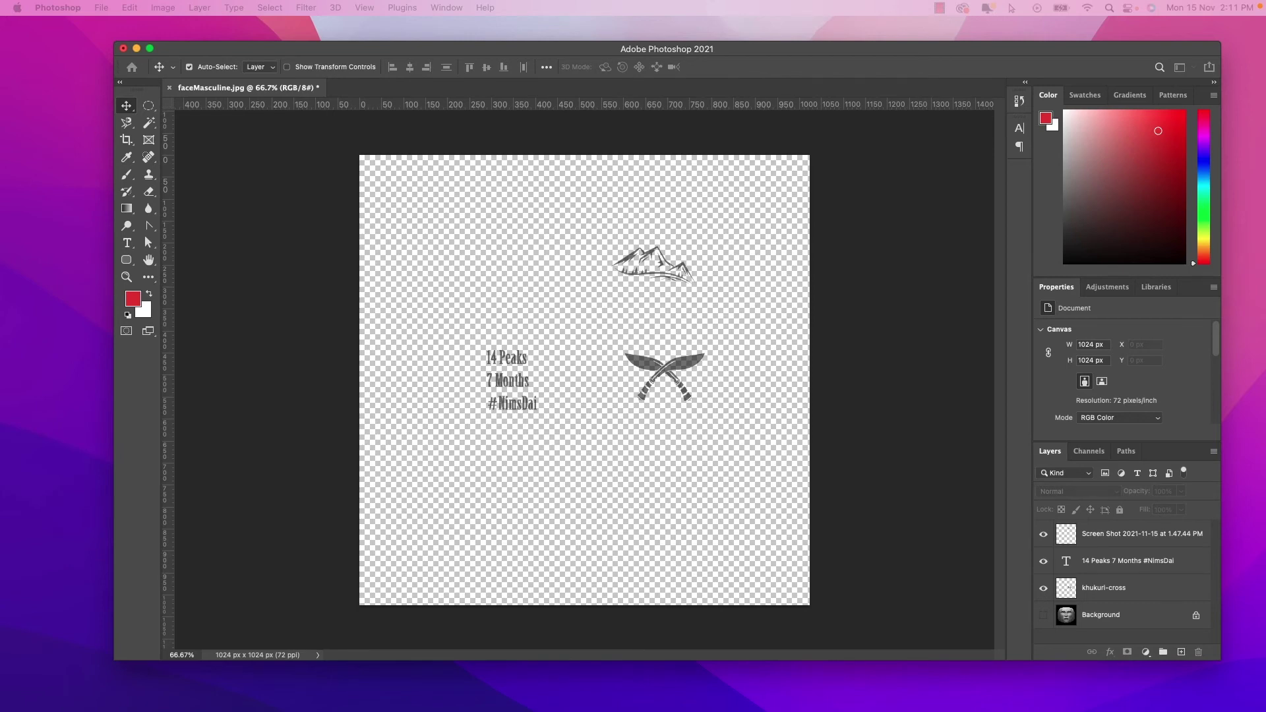
pyautogui.press('super+n')
pyautogui.doubleClick(763, 226)
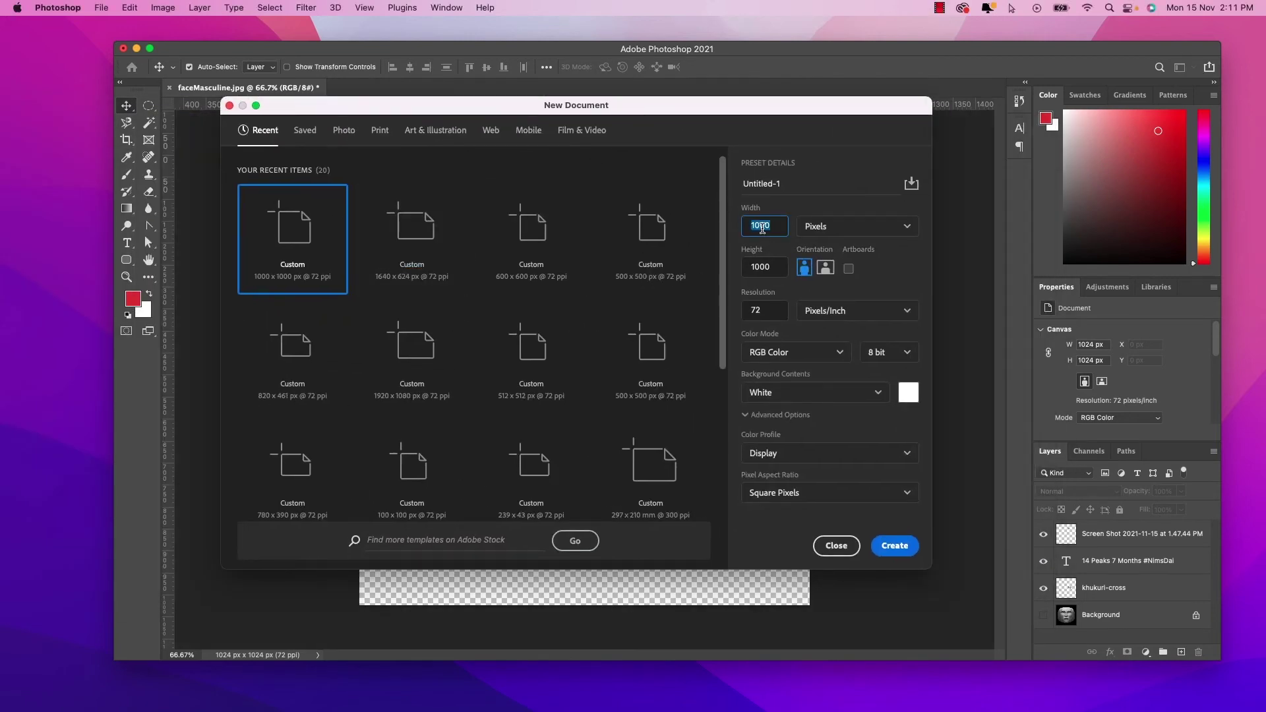
pyautogui.write('500')
pyautogui.doubleClick(762, 268)
pyautogui.write('50')
pyautogui.press('Return')
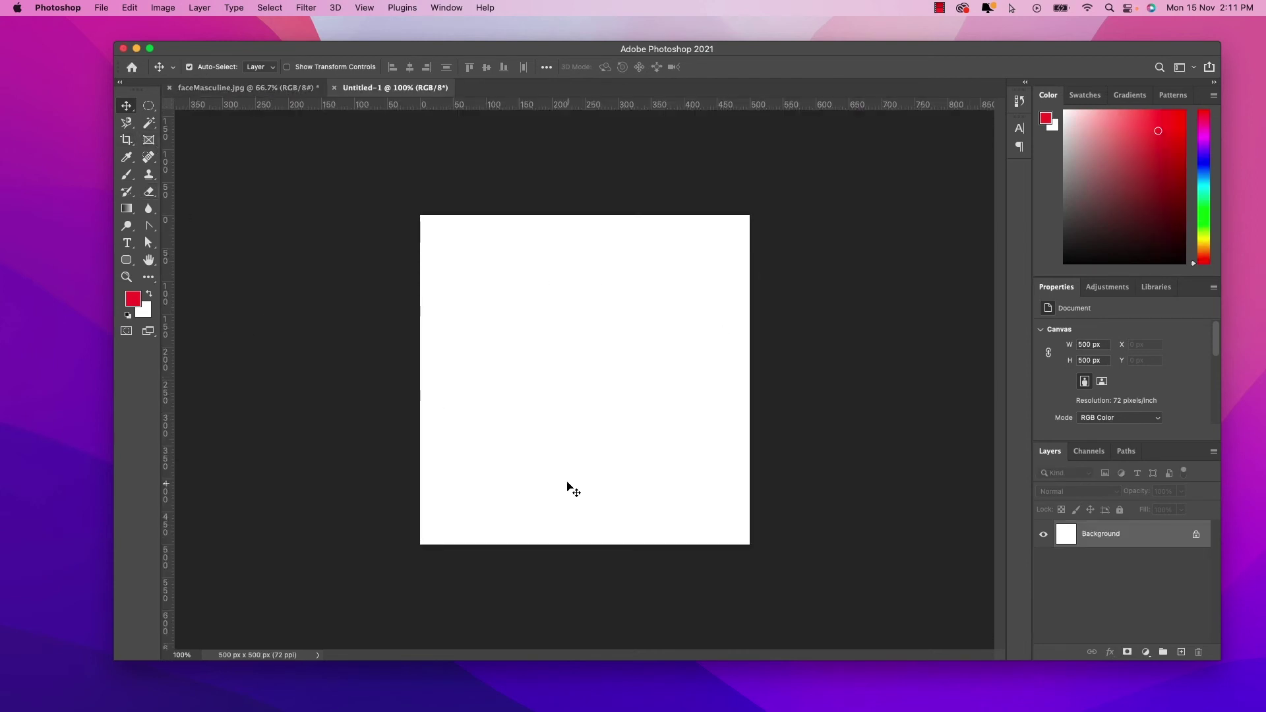
# - Set the foreground colour to orange (e8803b) and fill the whole canvas with it
pyautogui.click(134, 300)
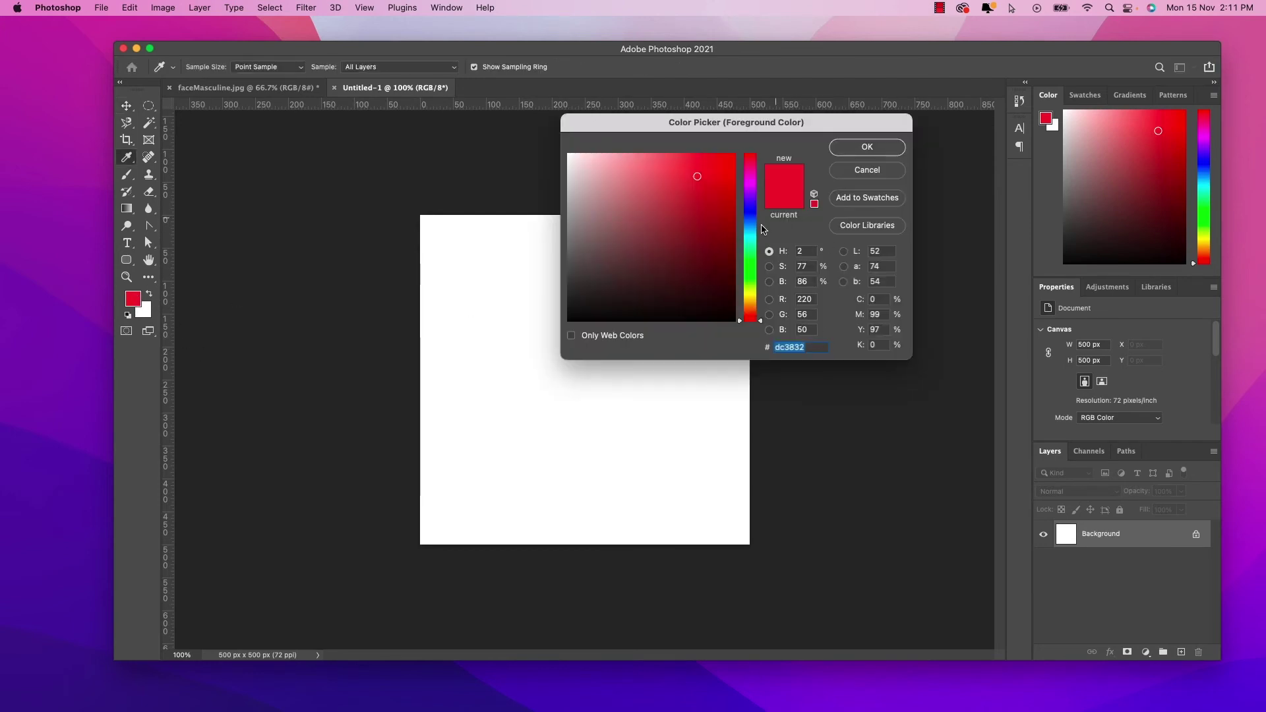
pyautogui.click(752, 314)
pyautogui.moveTo(751, 314); pyautogui.dragTo(751, 313)
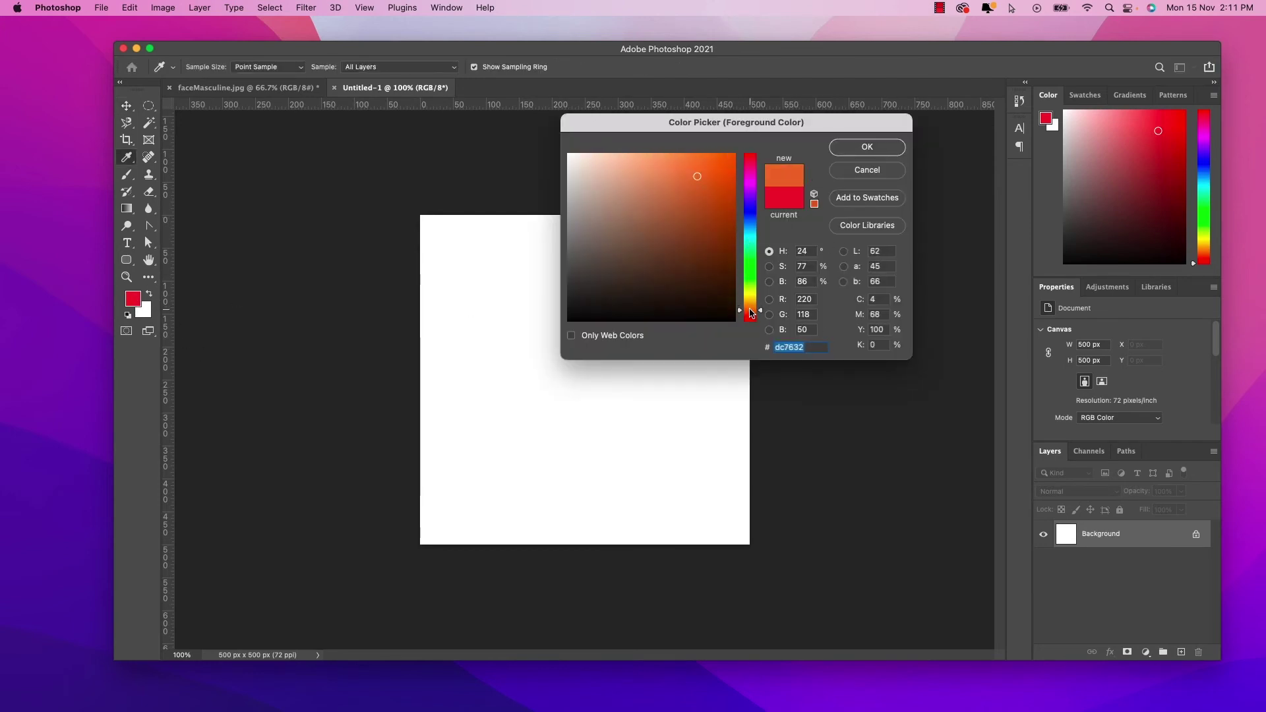
pyautogui.moveTo(699, 183); pyautogui.dragTo(697, 163)
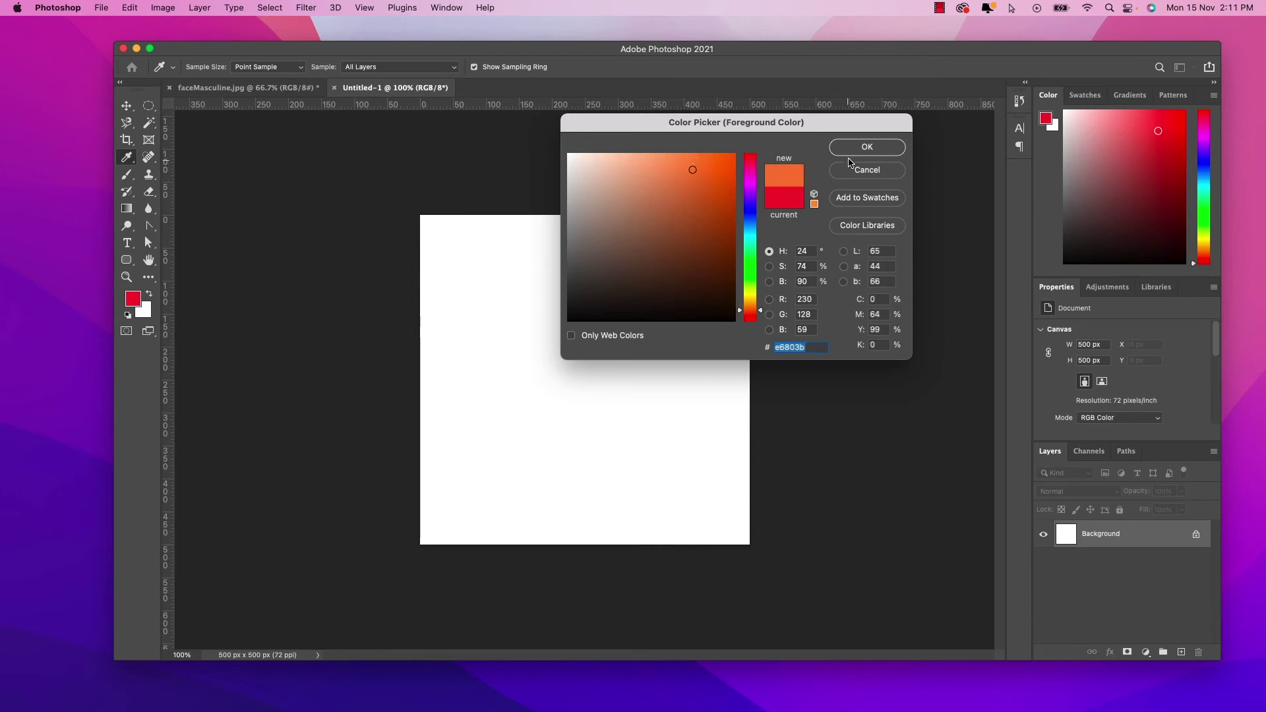
pyautogui.click(861, 149)
pyautogui.press('v')
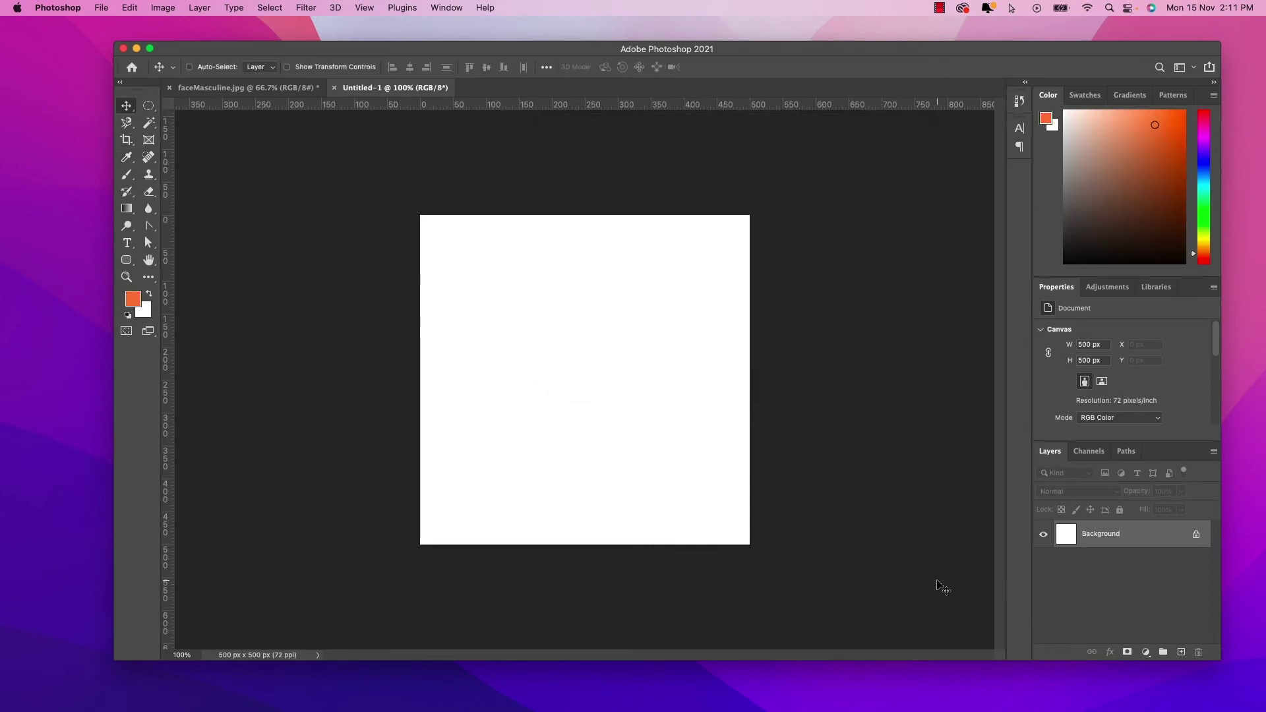
pyautogui.hotkey('alt', 'BackSpace')
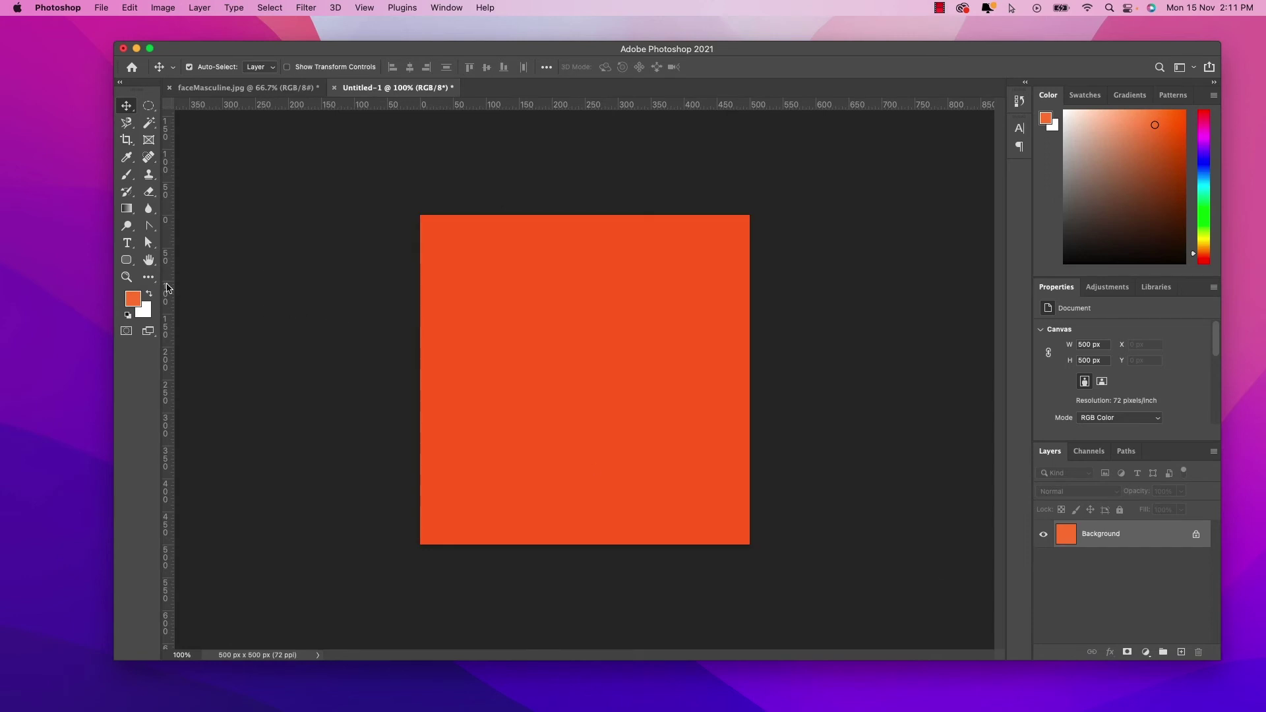
# - Add a text layer with the letter N coloured white
pyautogui.click(127, 242)
pyautogui.click(635, 375)
pyautogui.press('BackSpace')
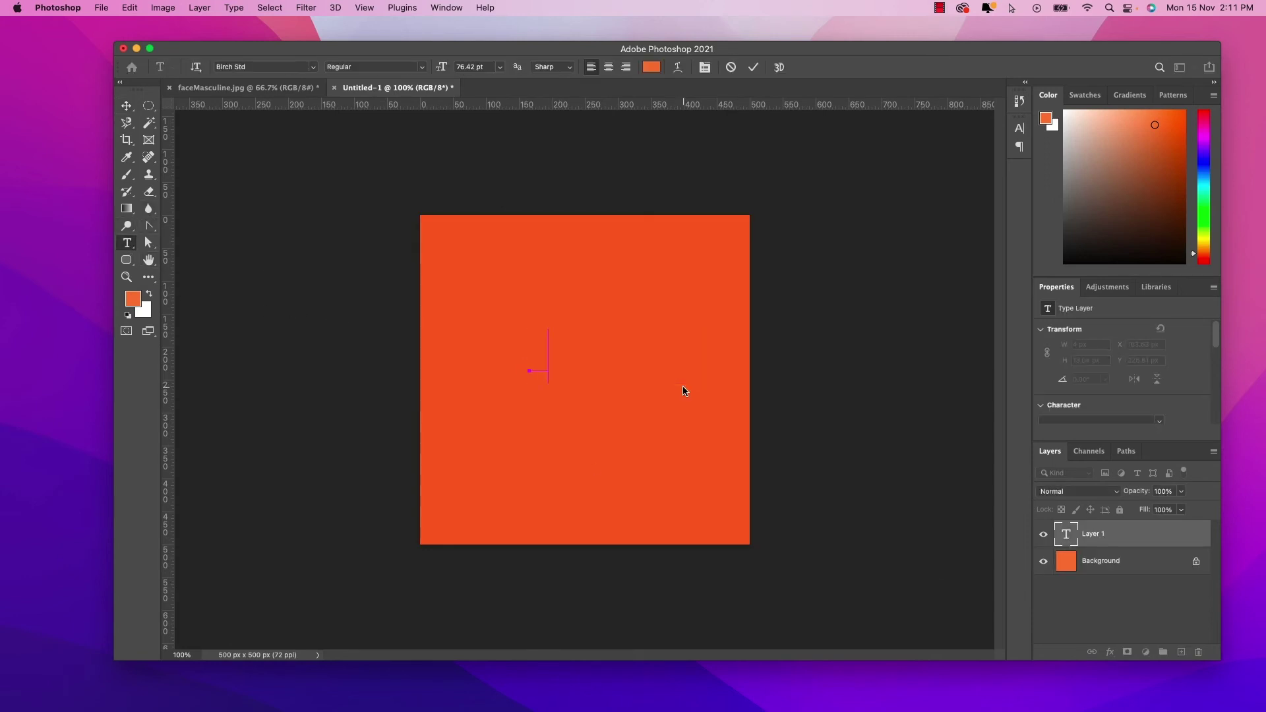
pyautogui.click(651, 67)
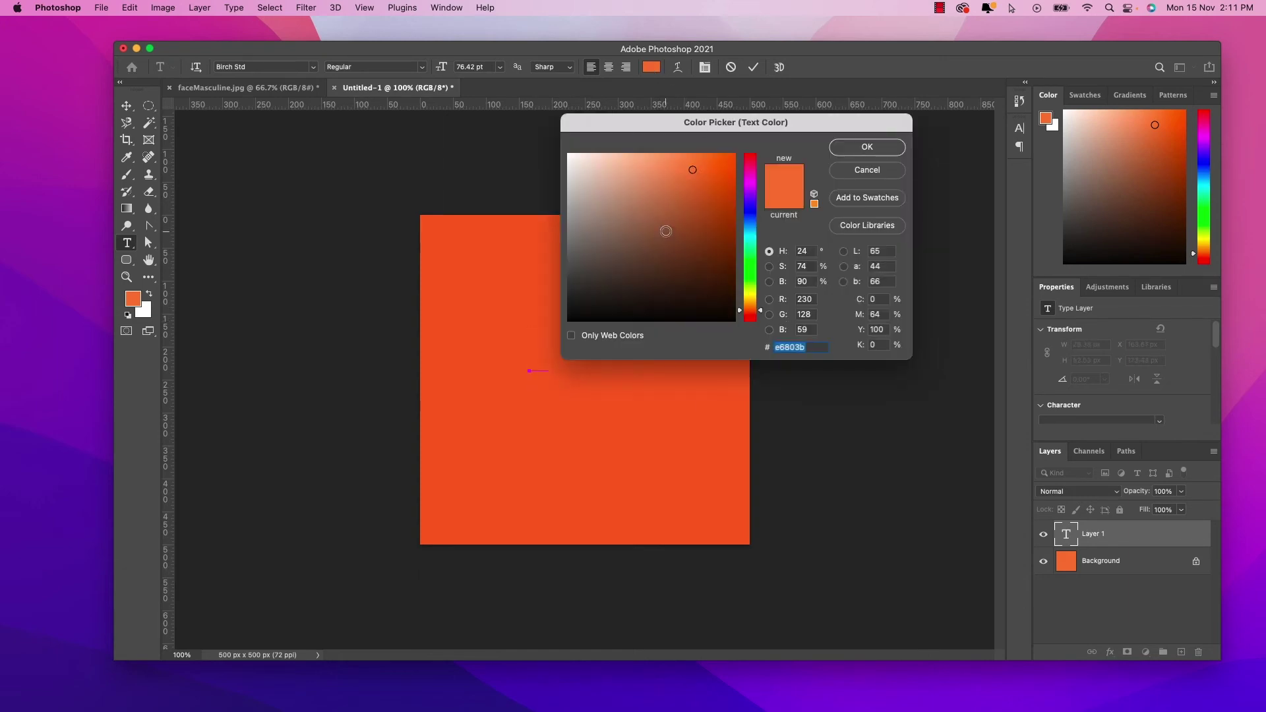
pyautogui.write('000000')
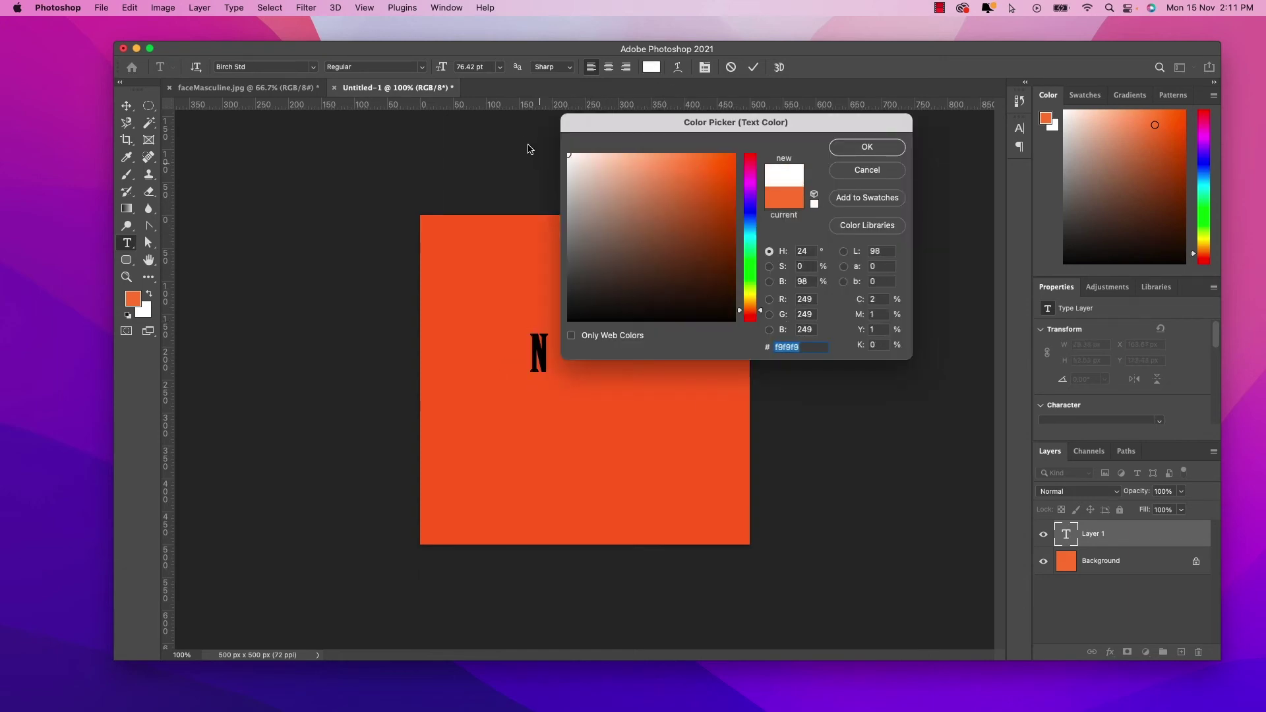
pyautogui.moveTo(624, 269); pyautogui.dragTo(554, 158)
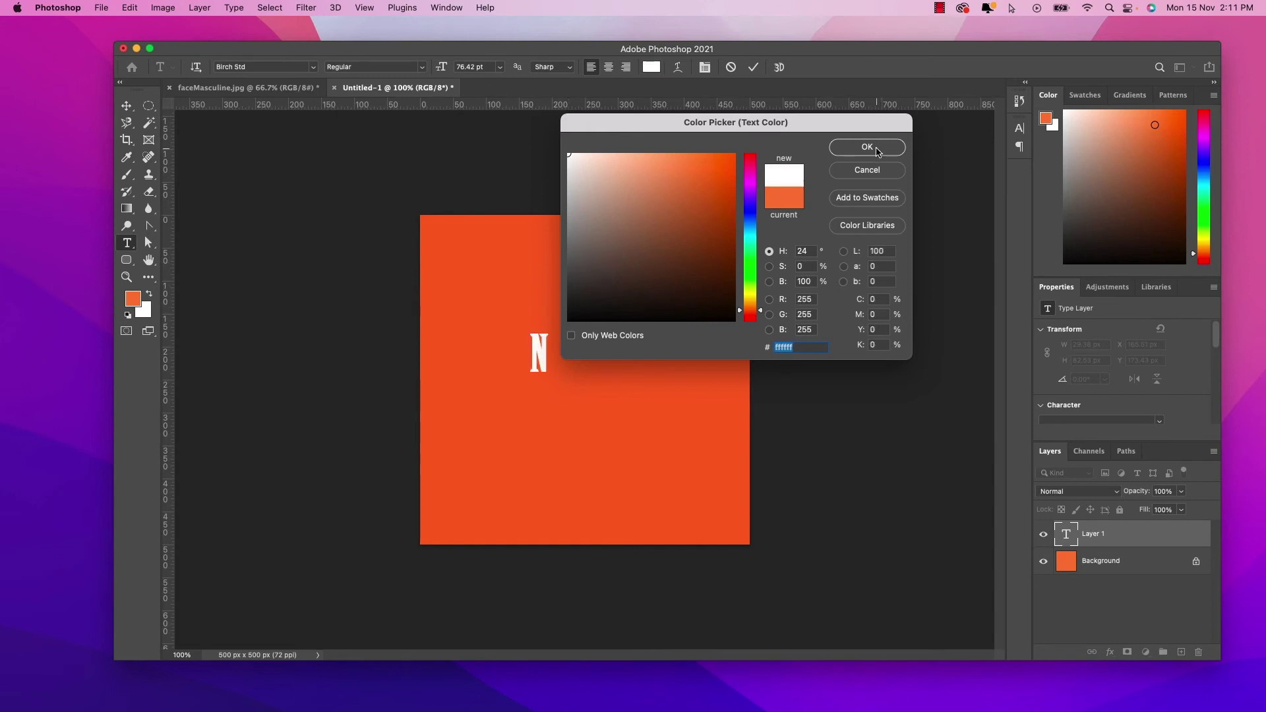
pyautogui.click(868, 147)
# - Set the N's font to Oswald Bold
pyautogui.click(276, 67)
pyautogui.press('BackSpace')
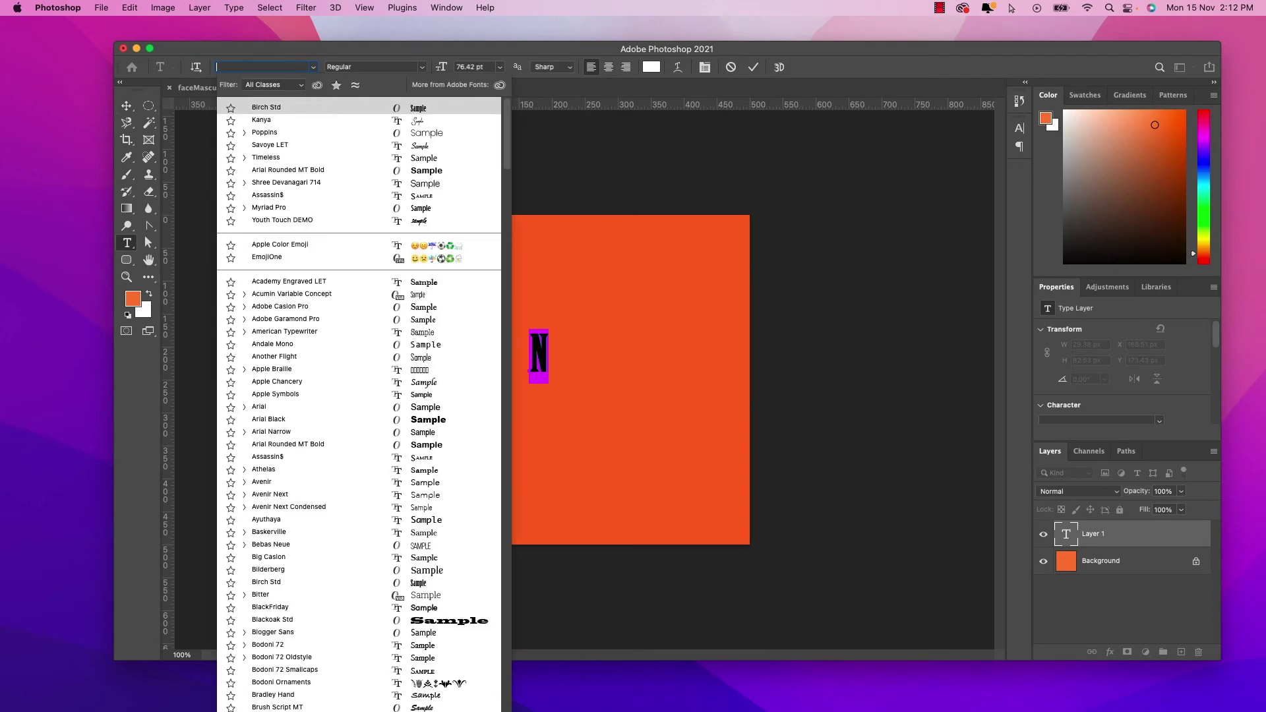
pyautogui.write('ow')
pyautogui.press('BackSpace')
pyautogui.press('BackSpace')
pyautogui.press('BackSpace')
pyautogui.press('BackSpace')
pyautogui.write('osw')
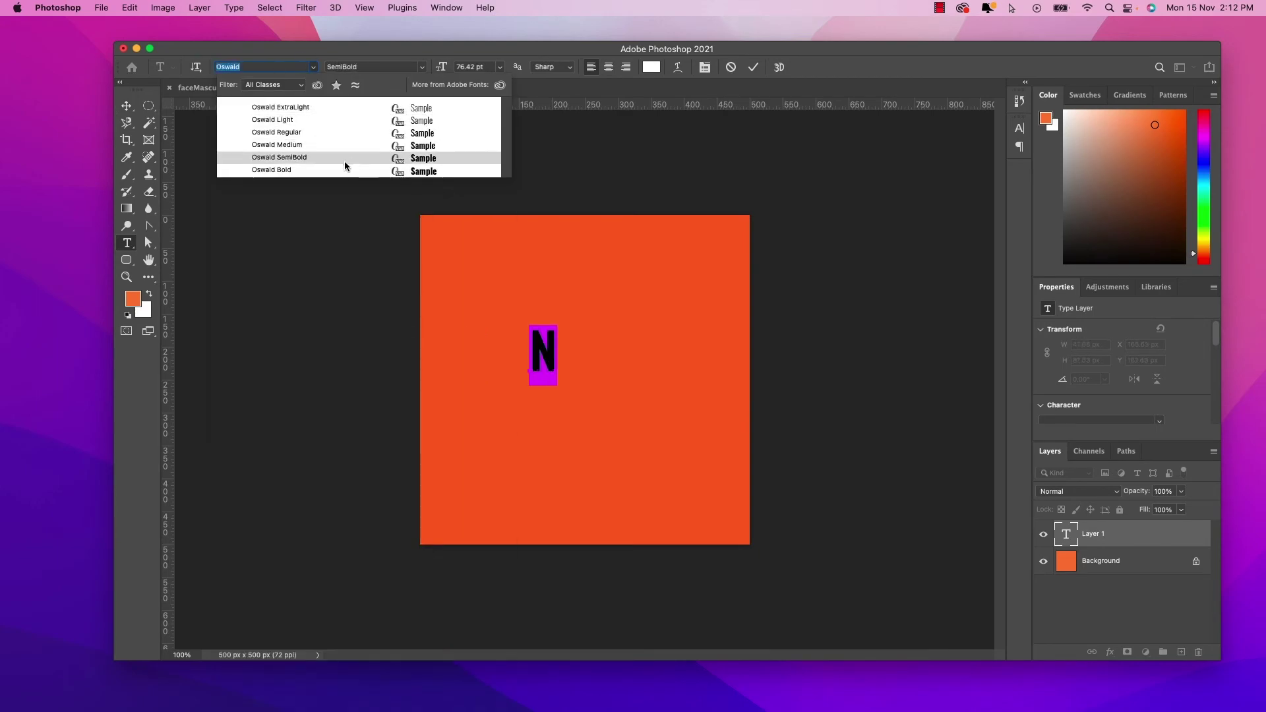
pyautogui.click(340, 172)
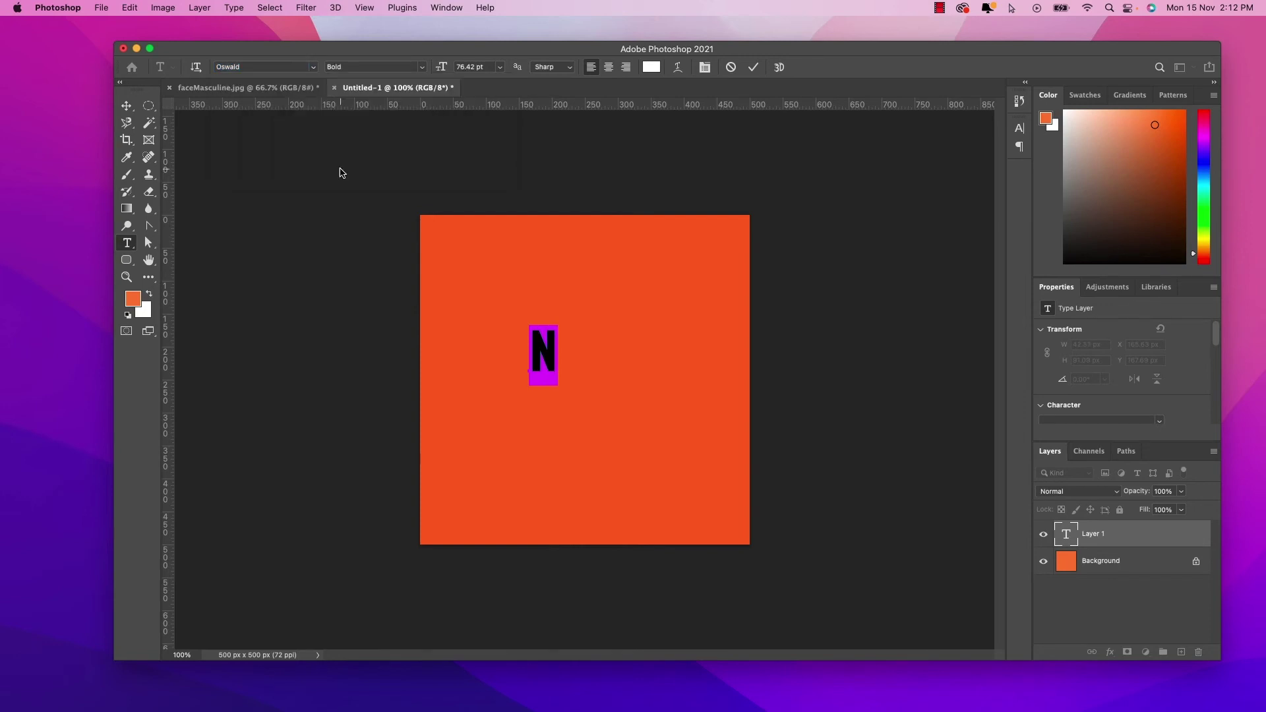
# - Move the N to the canvas centre and enlarge it with Free Transform
pyautogui.click(126, 106)
pyautogui.moveTo(540, 350); pyautogui.dragTo(732, 292)
pyautogui.hotkey('ctrl', 't')
pyautogui.press('Return')
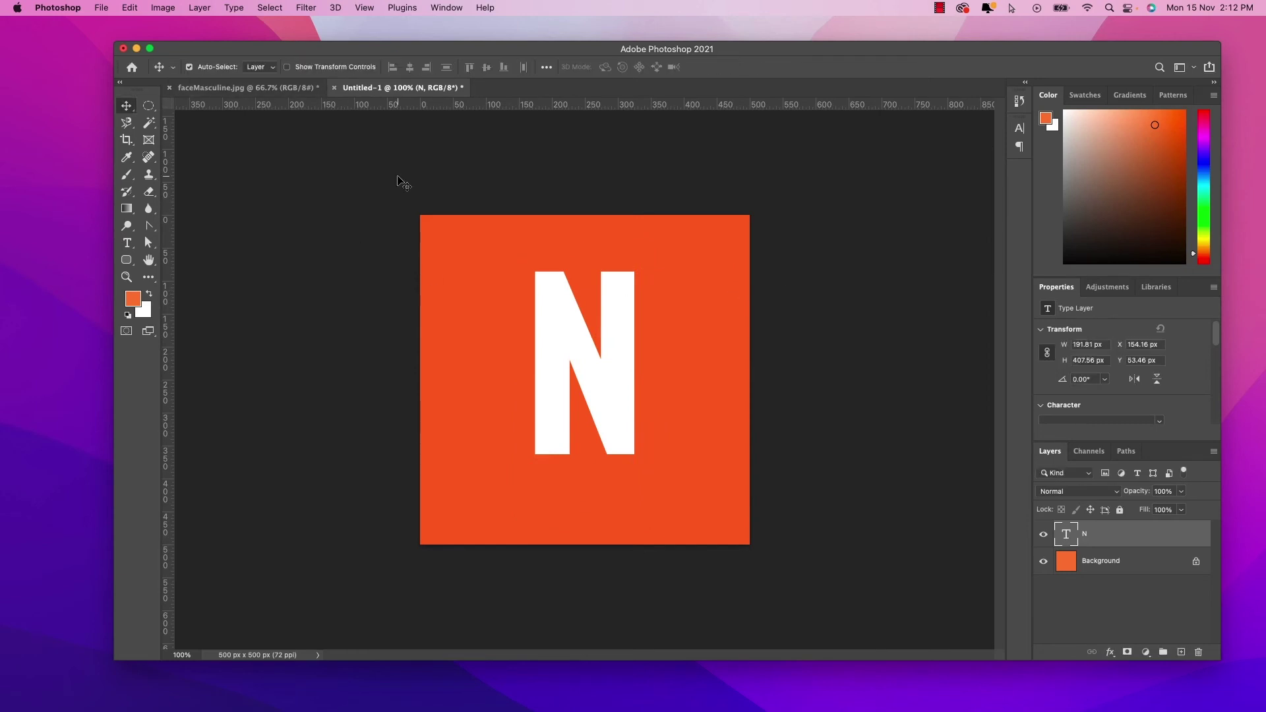
# - Change the N to Poppins ExtraBold Italic, shift it 49 px left, and begin Save As
pyautogui.doubleClick(1067, 535)
pyautogui.click(253, 67)
pyautogui.write('popp')
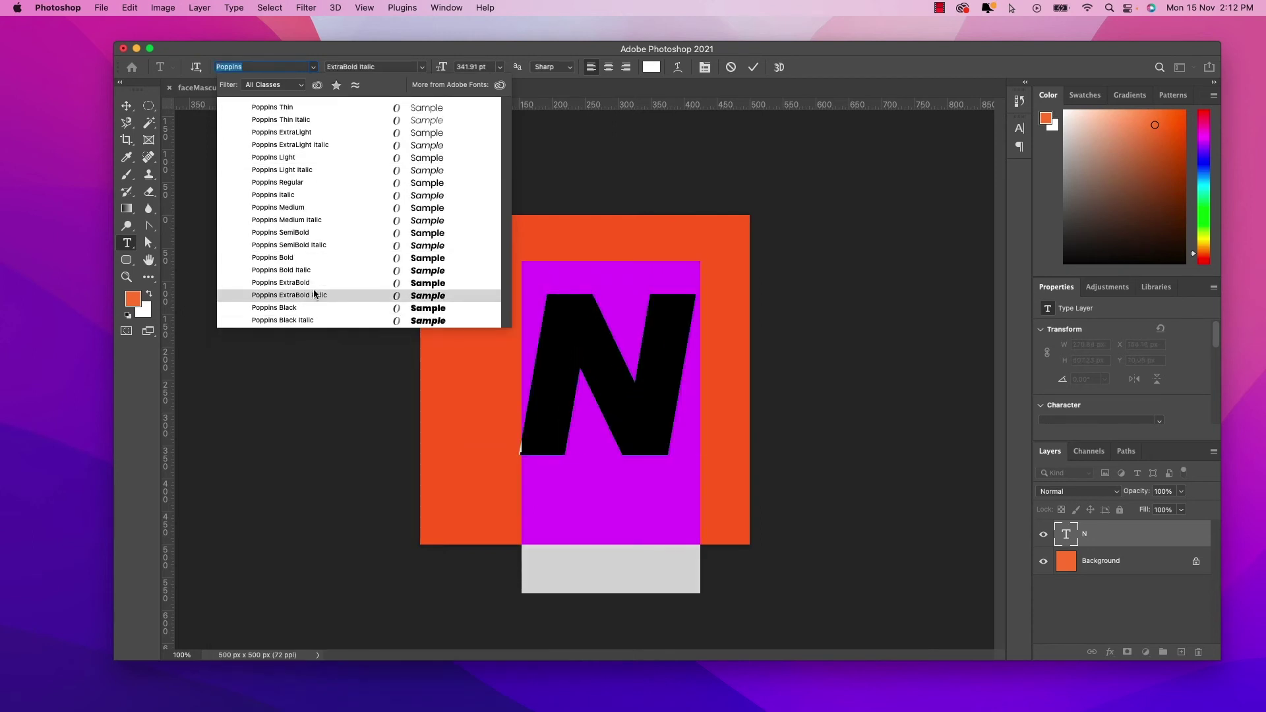
pyautogui.click(312, 296)
pyautogui.click(126, 106)
pyautogui.moveTo(622, 370)
pyautogui.mouseDown()
pyautogui.moveTo(579, 370)
pyautogui.moveTo(602, 369)
pyautogui.mouseUp()
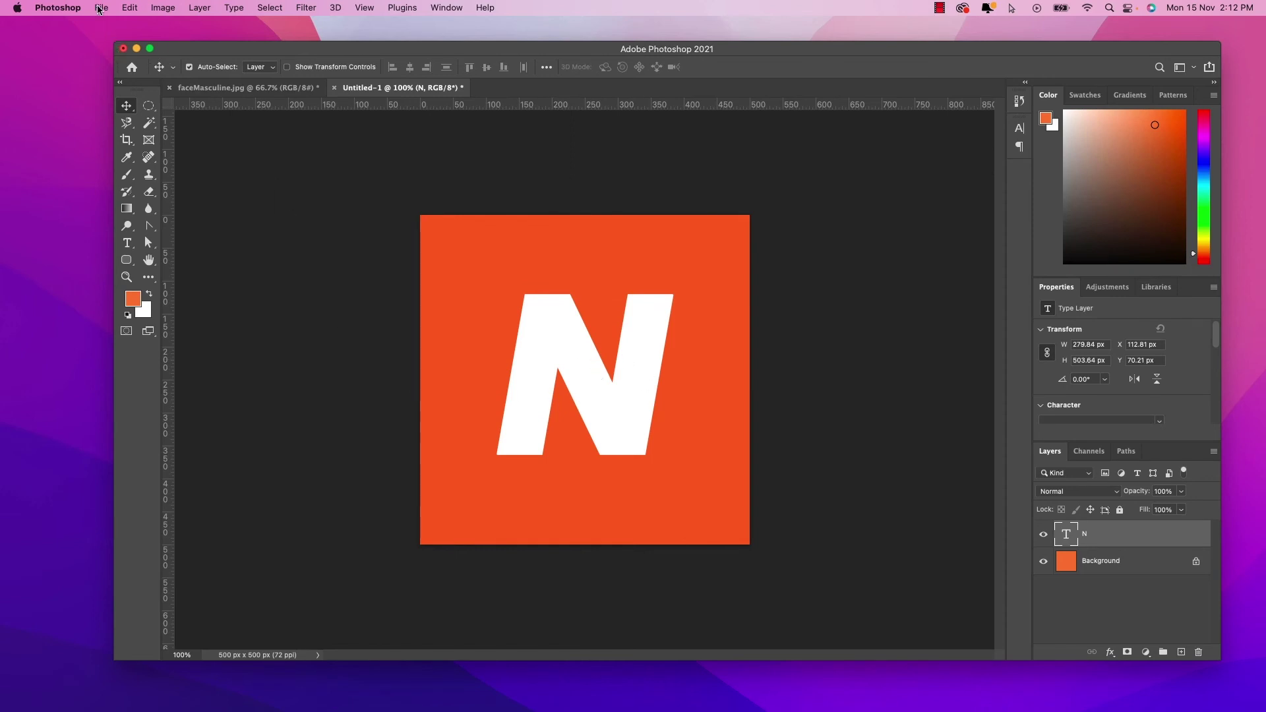
pyautogui.click(100, 8)
pyautogui.click(143, 153)
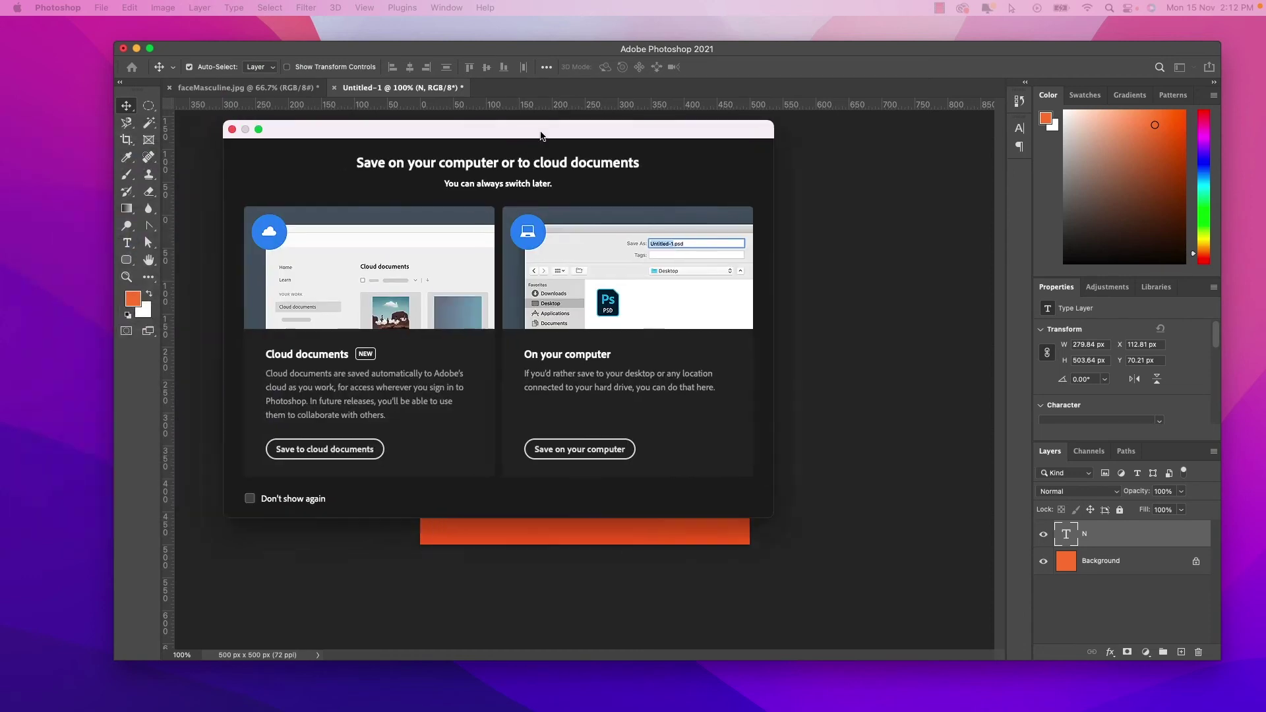
# - Save the icon to the Desktop as JPEG 'Nims Dai AR Icon' at quality 12
pyautogui.click(616, 456)
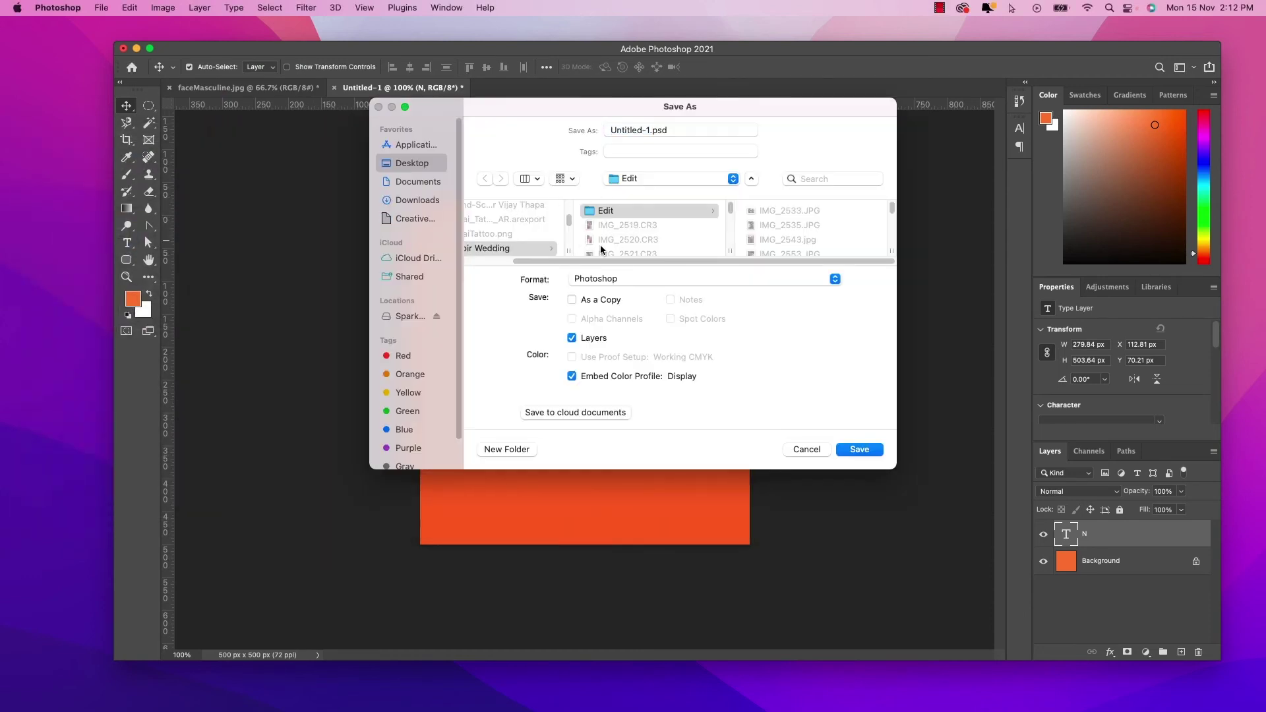
pyautogui.click(413, 163)
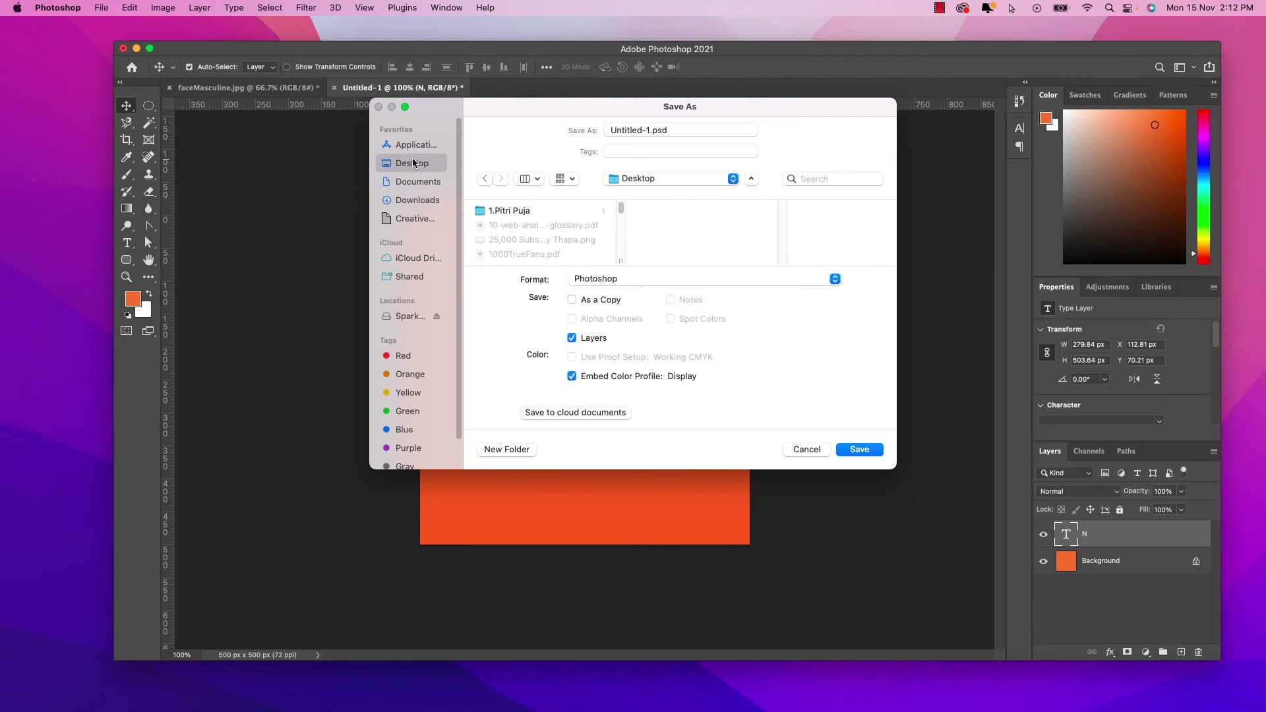
pyautogui.press('Tab')
pyautogui.write('Nims Dai AR Icon')
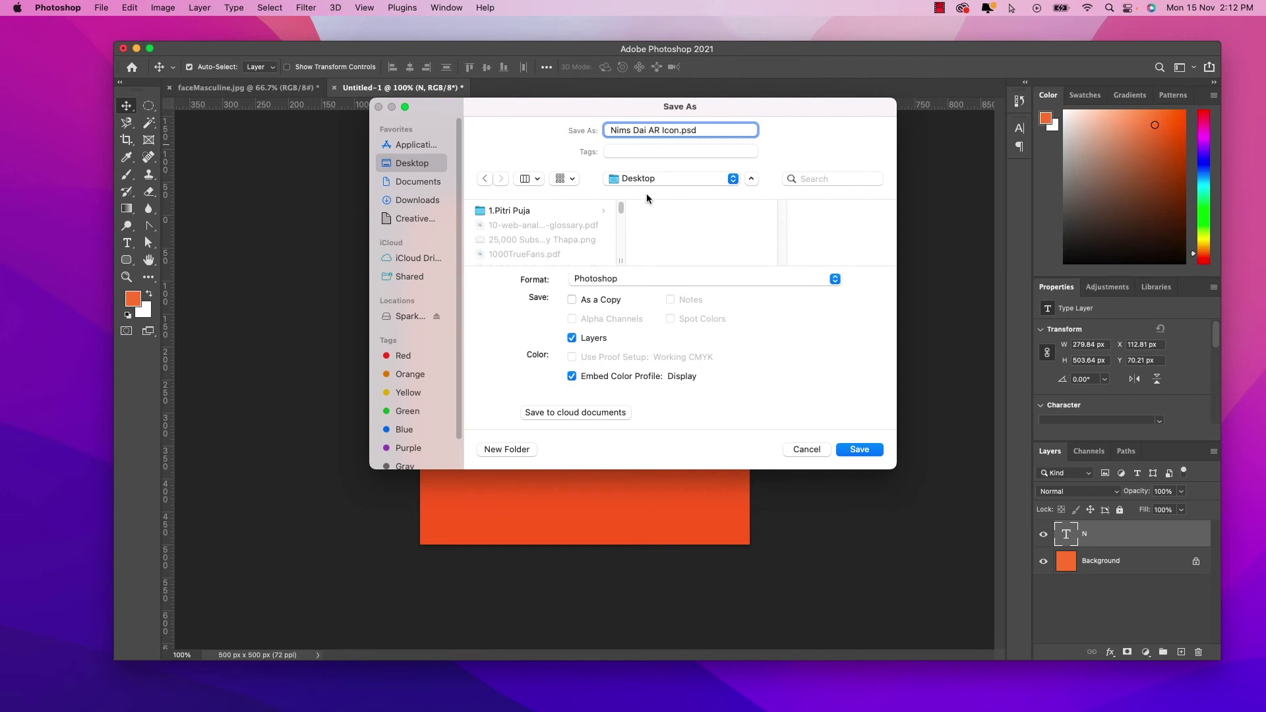
pyautogui.click(647, 280)
pyautogui.click(633, 377)
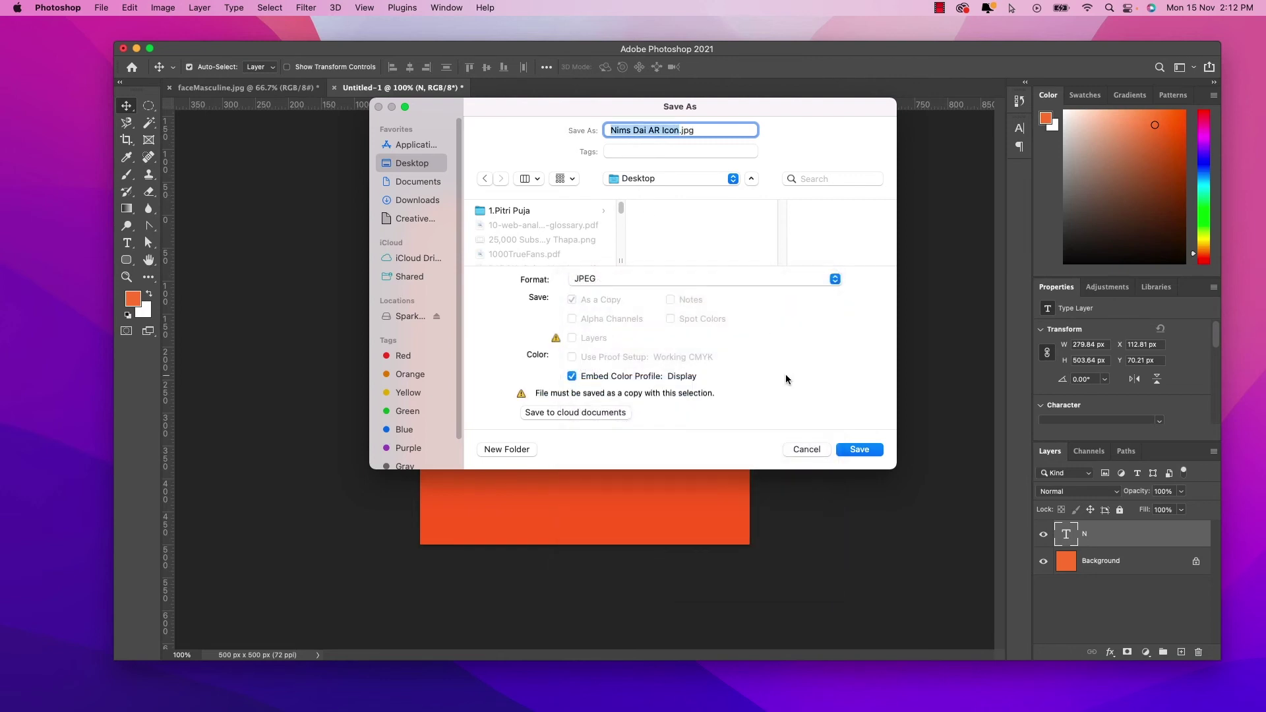
pyautogui.click(860, 449)
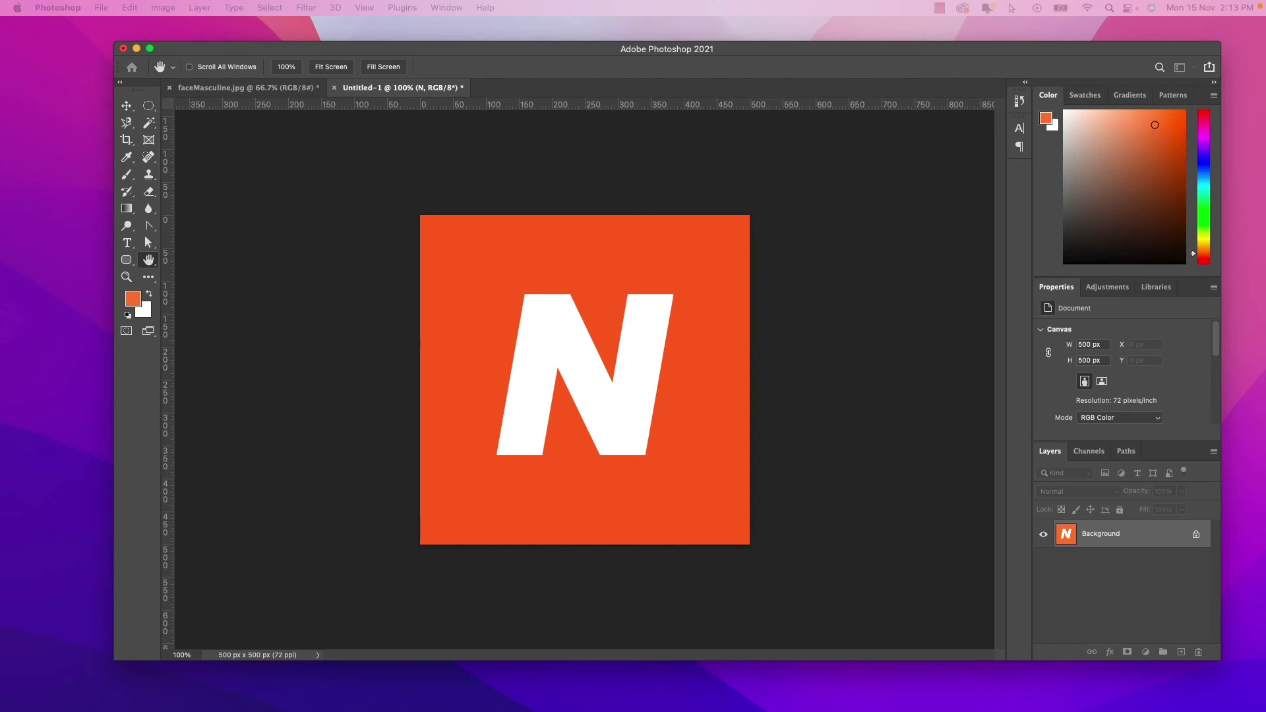
pyautogui.click(634, 160)
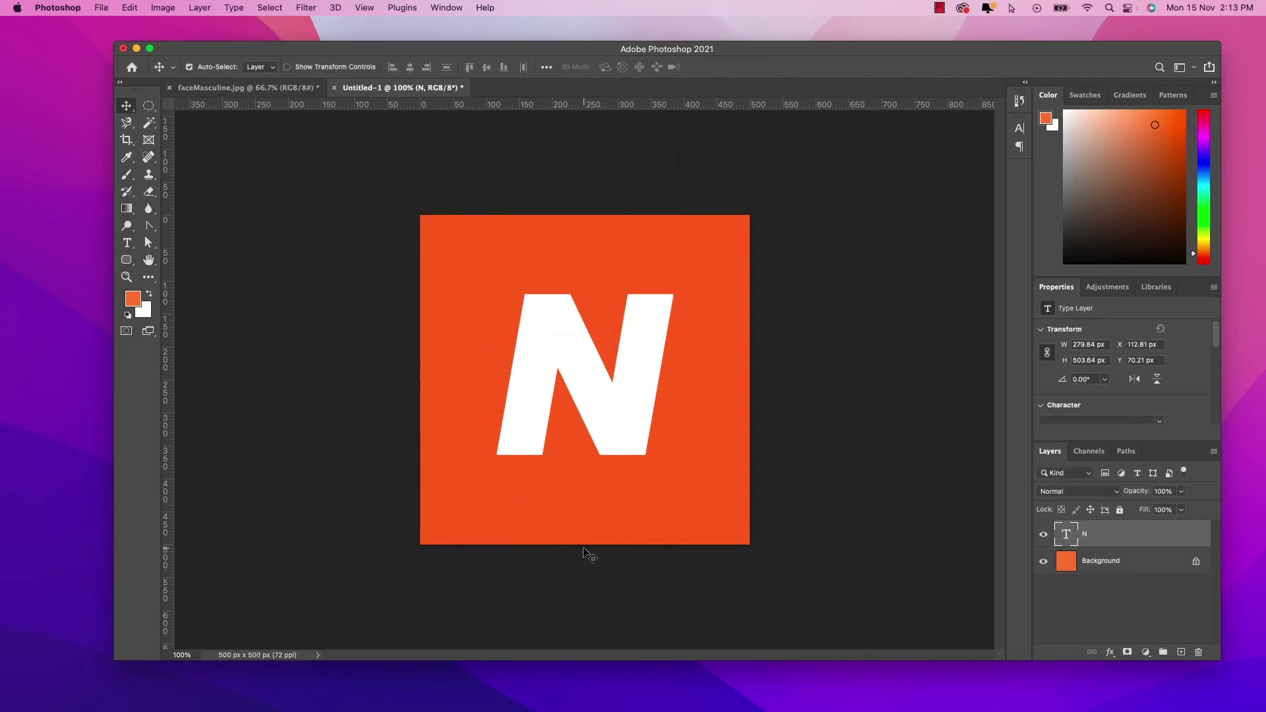
# - Upload Nims Dai AR Icon.jpg as the Spark AR Hub effect icon and confirm the 468×468 crop
pyautogui.hotkey('ctrl', 'Right')
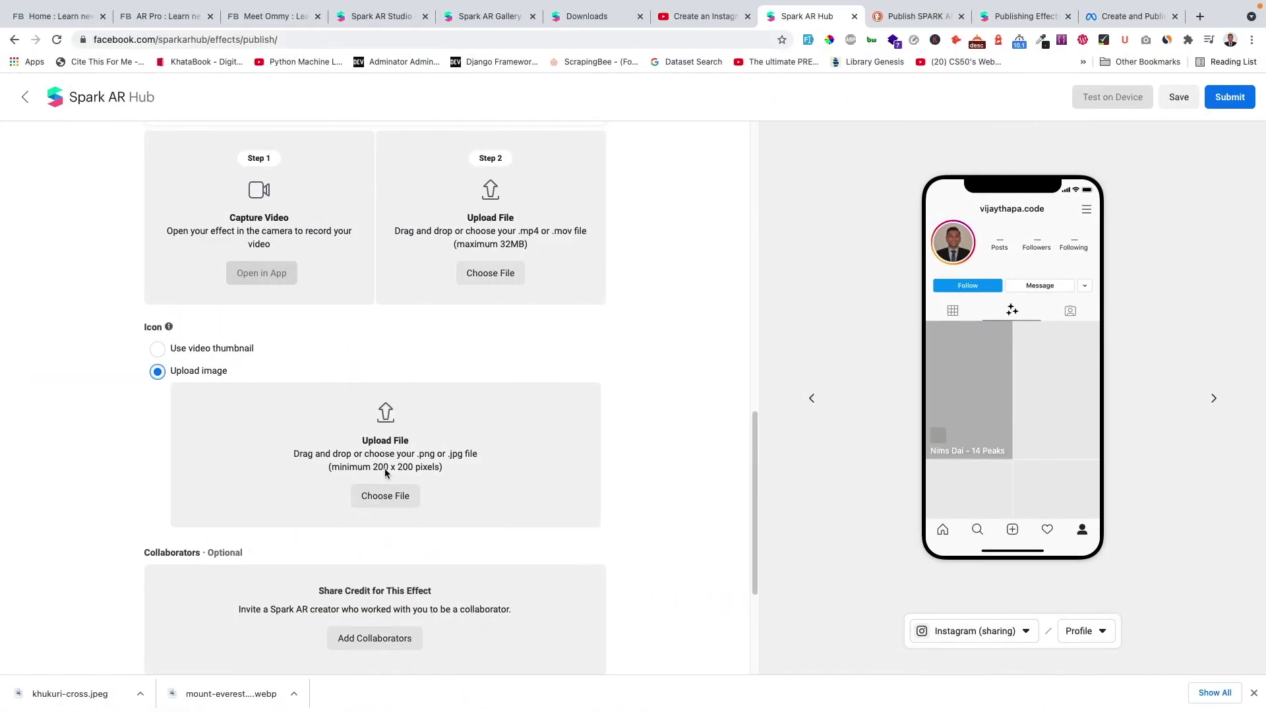
pyautogui.scroll(-1, 386, 459)
pyautogui.click(379, 414)
pyautogui.click(593, 332)
pyautogui.write('nims')
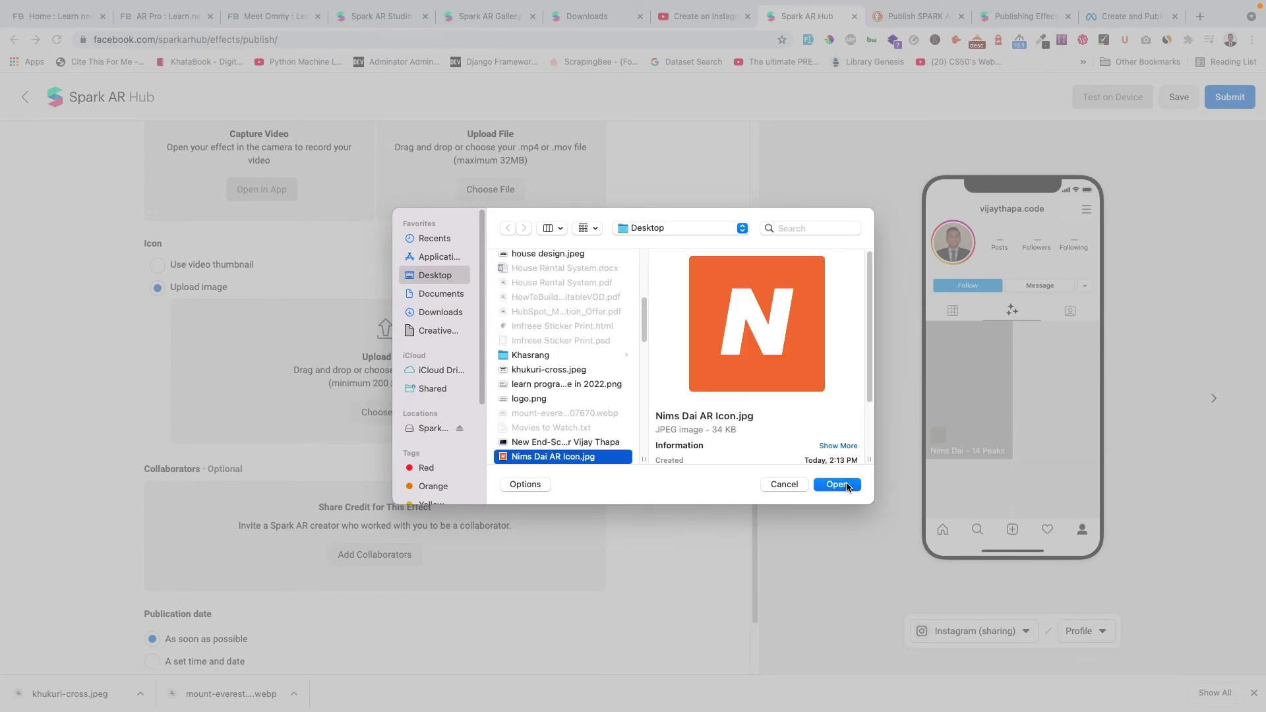
pyautogui.click(837, 484)
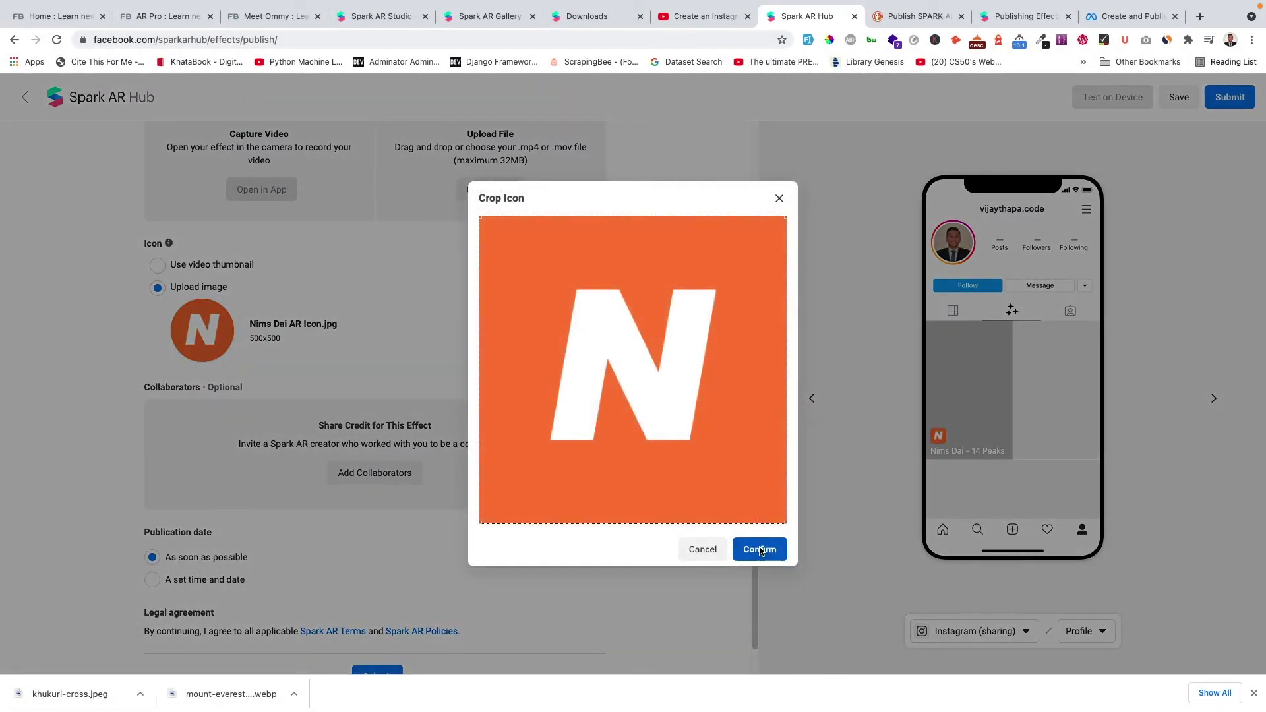
pyautogui.click(760, 549)
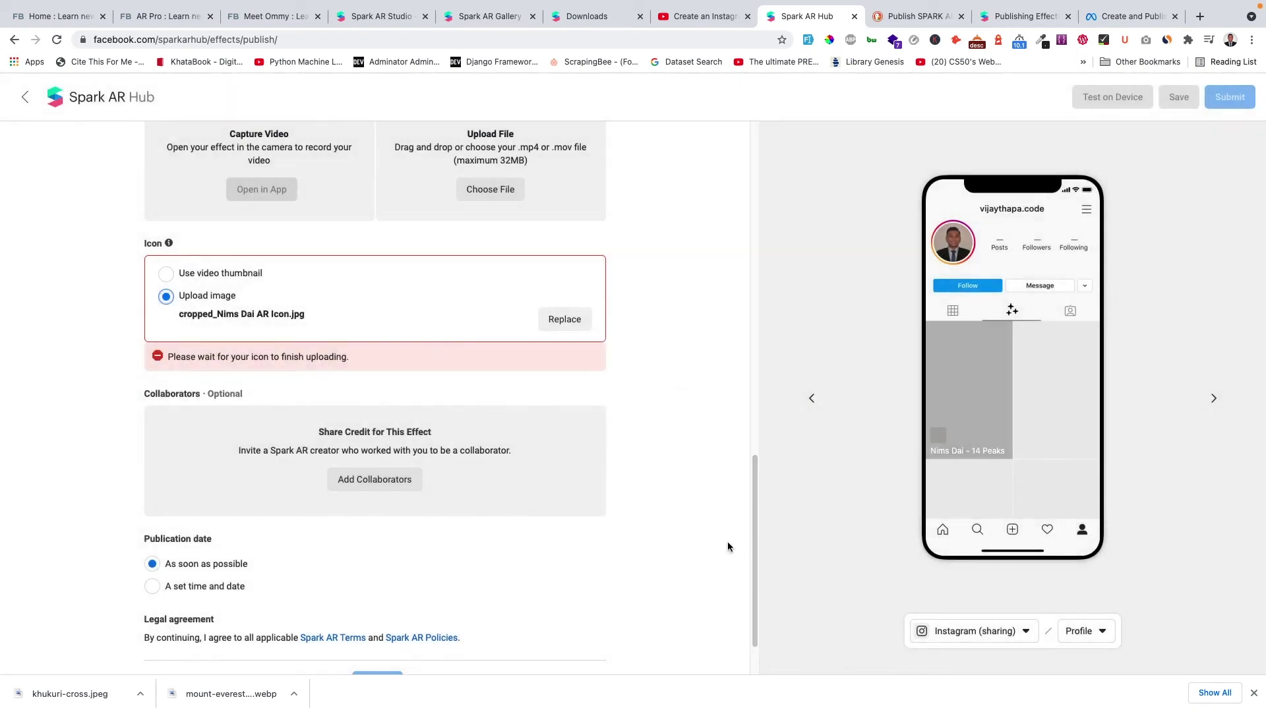
pyautogui.scroll(1, 404, 371)
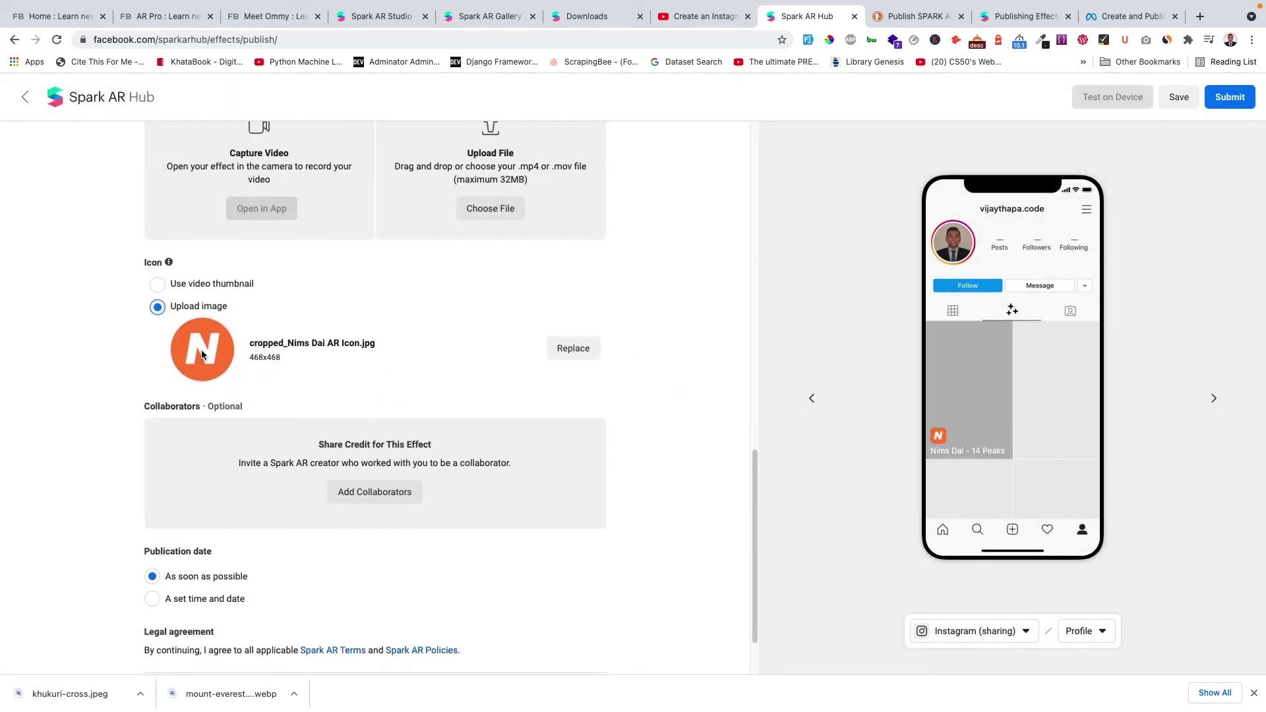
pyautogui.scroll(3, 202, 355)
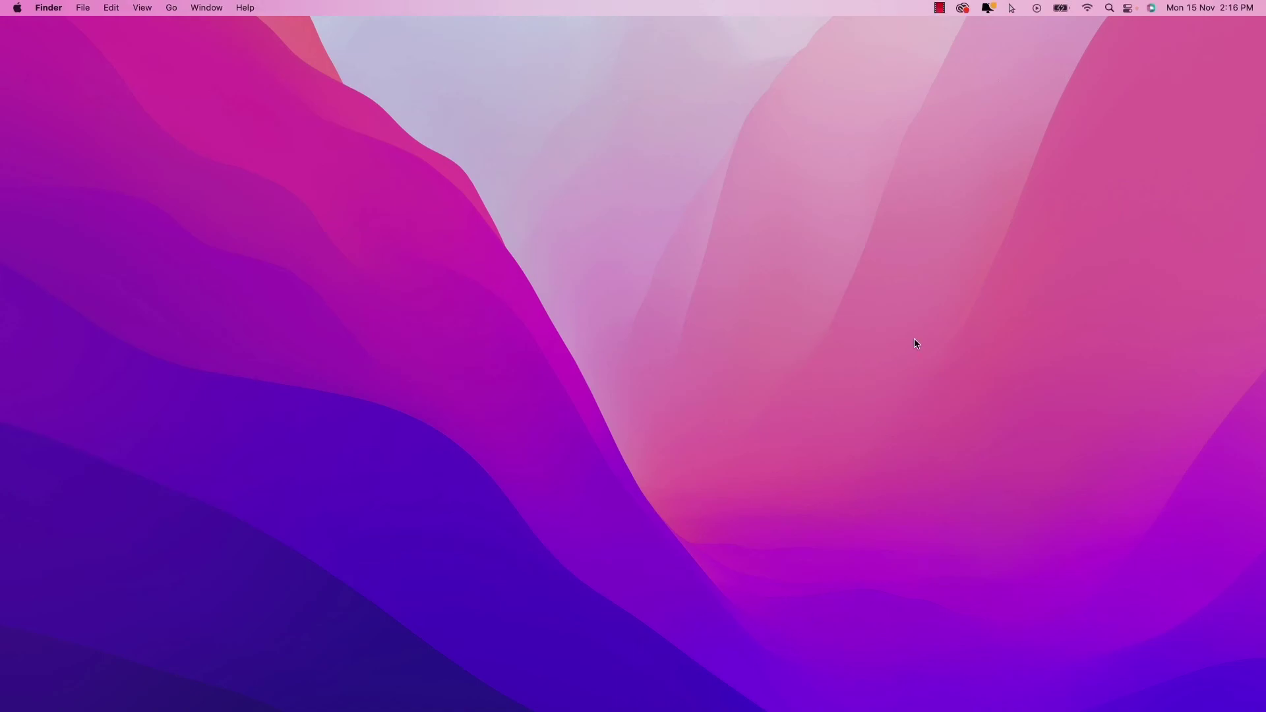
# - Check IMG_2320.MOV's info in Downloads: a 16-second, 1080×1920, 30.5 MB video
pyautogui.press('super+Tab')
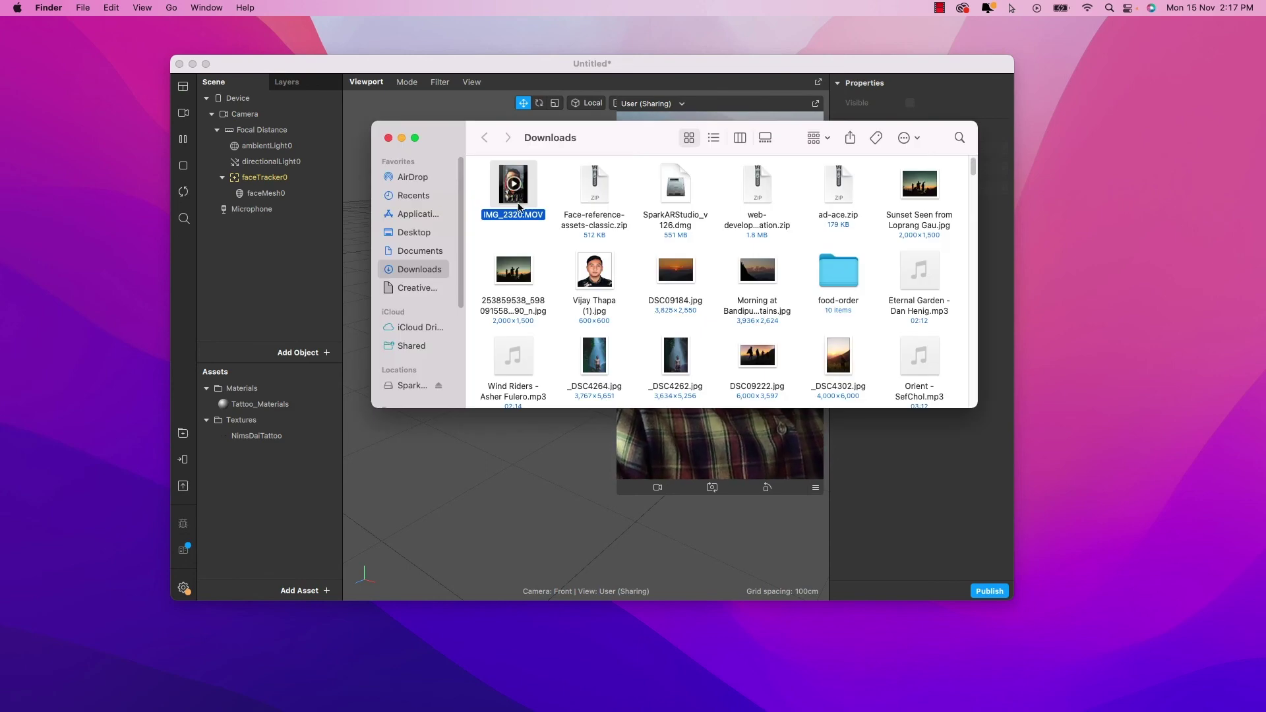
pyautogui.rightClick(528, 197)
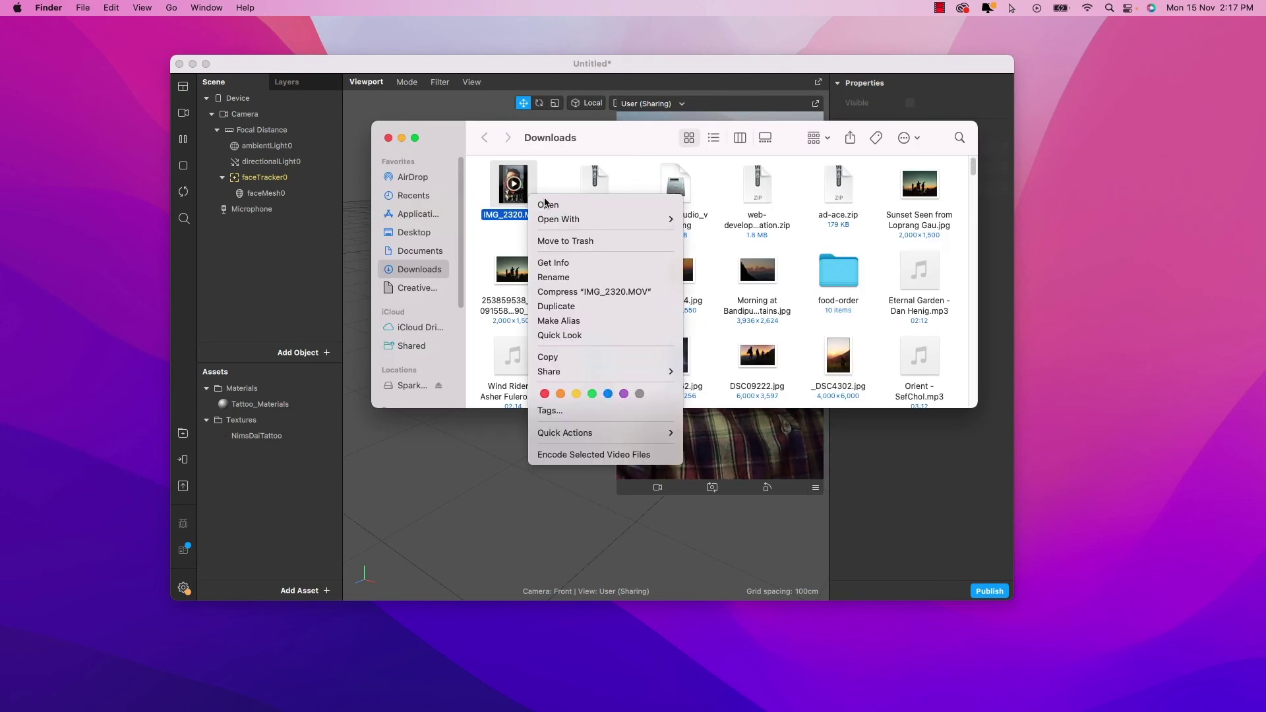
pyautogui.click(573, 265)
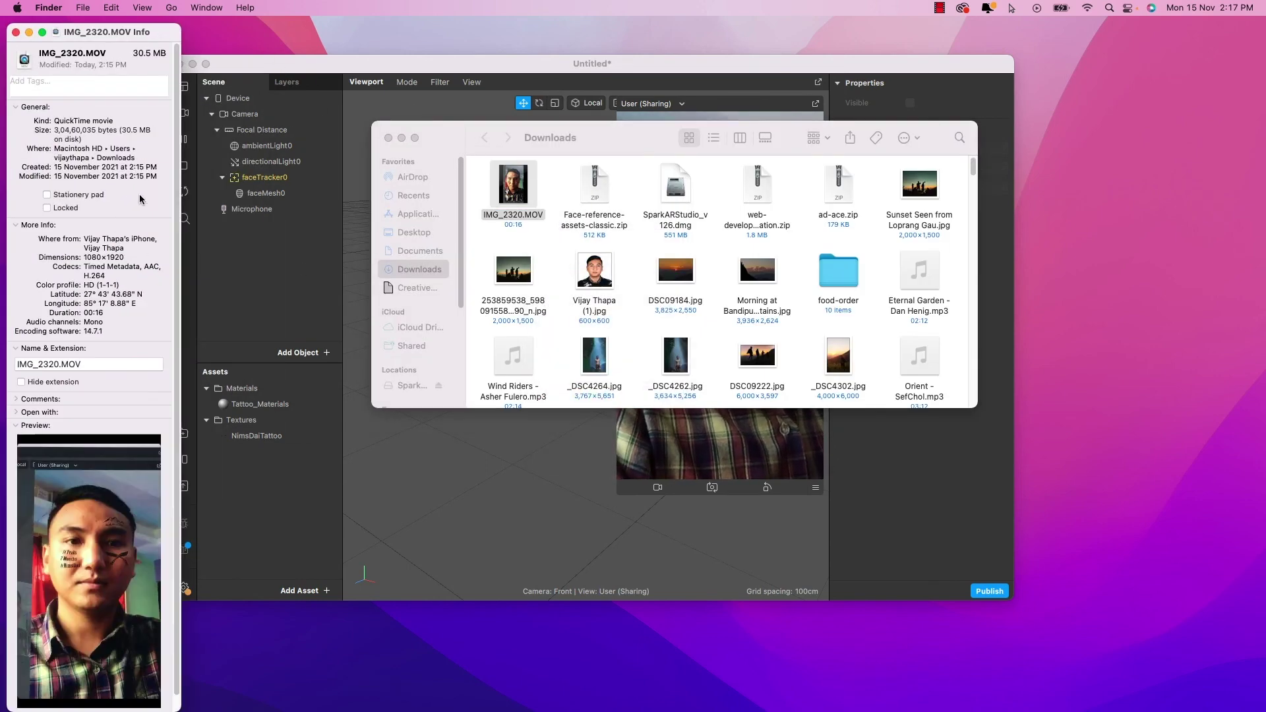
pyautogui.click(15, 32)
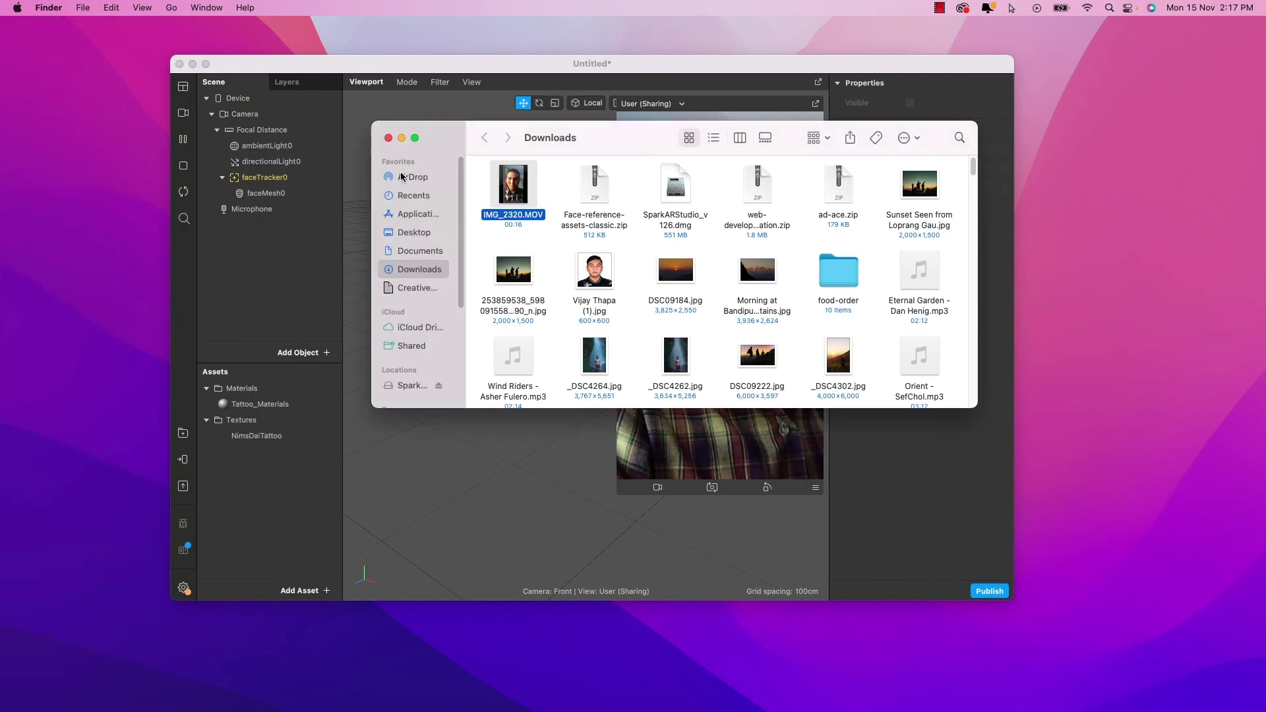
# - Play IMG_2320.MOV in QuickTime Player, then close it after watching
pyautogui.doubleClick(526, 198)
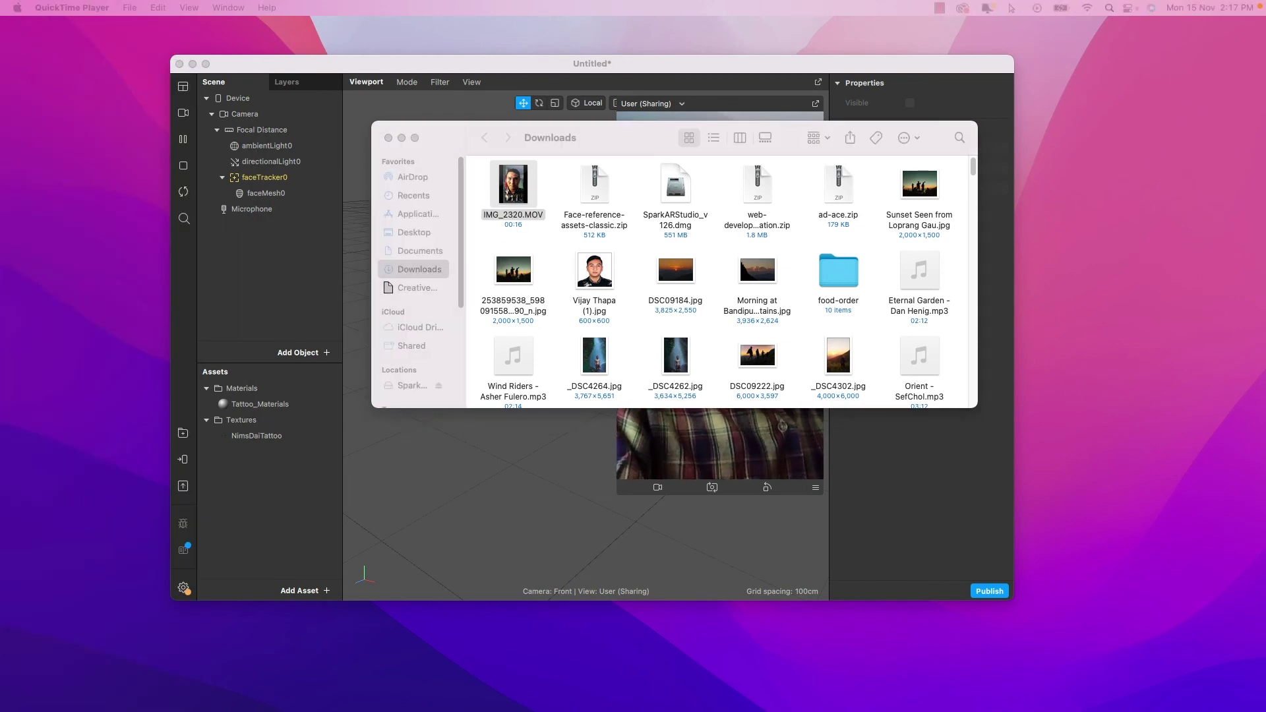
pyautogui.press('space')
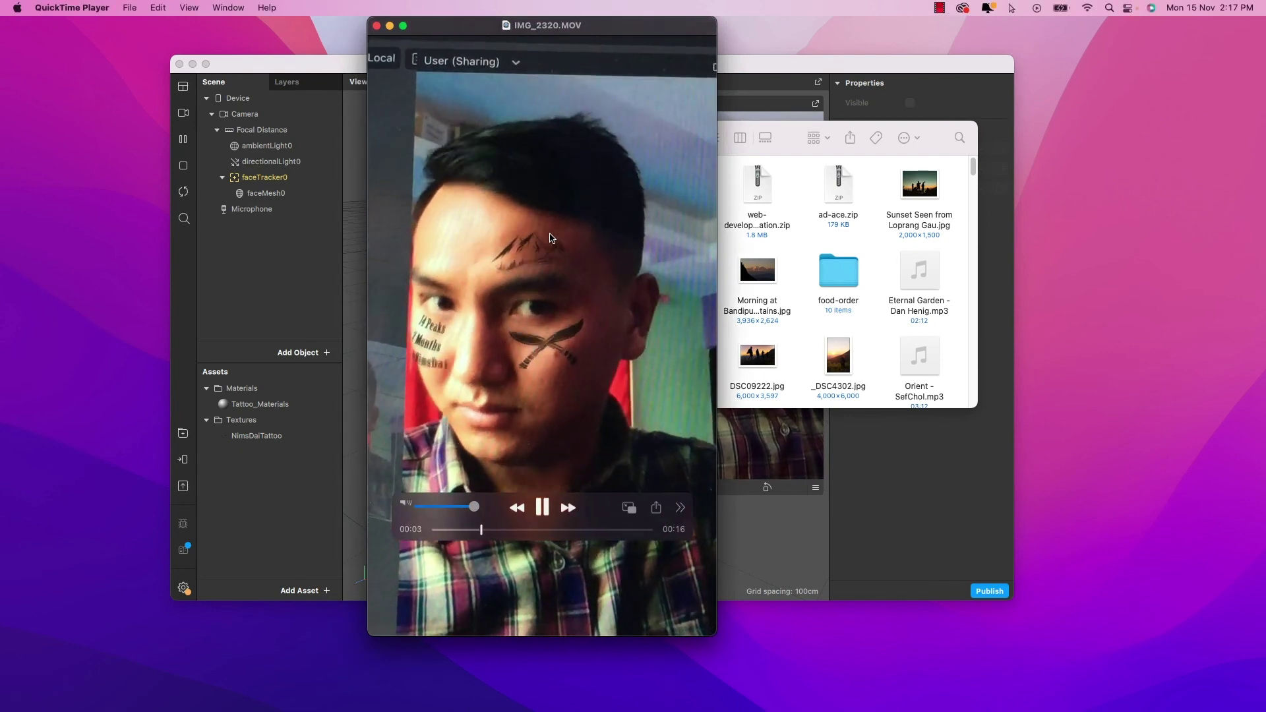
pyautogui.click(376, 25)
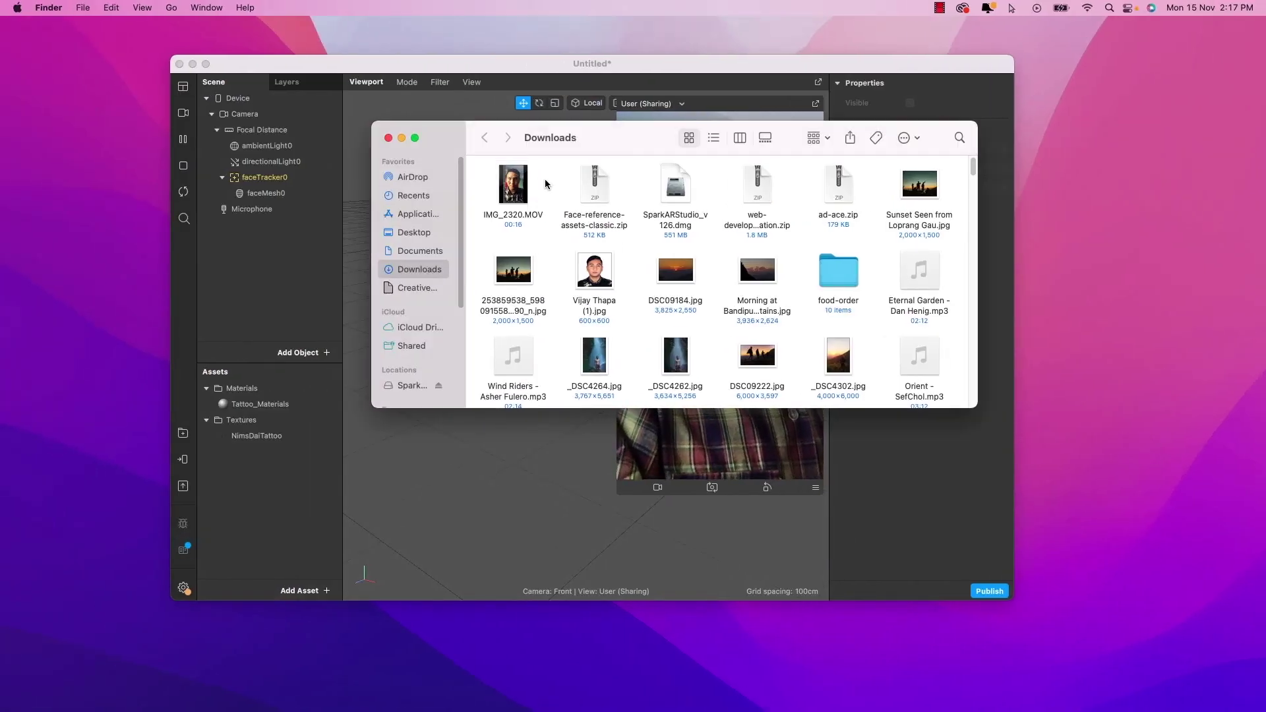
# - Rename IMG_2320.MOV to 'Nims Dai Ar Effect' and return to the browser
pyautogui.click(520, 201)
pyautogui.press('Return')
pyautogui.write('Nims Dai')
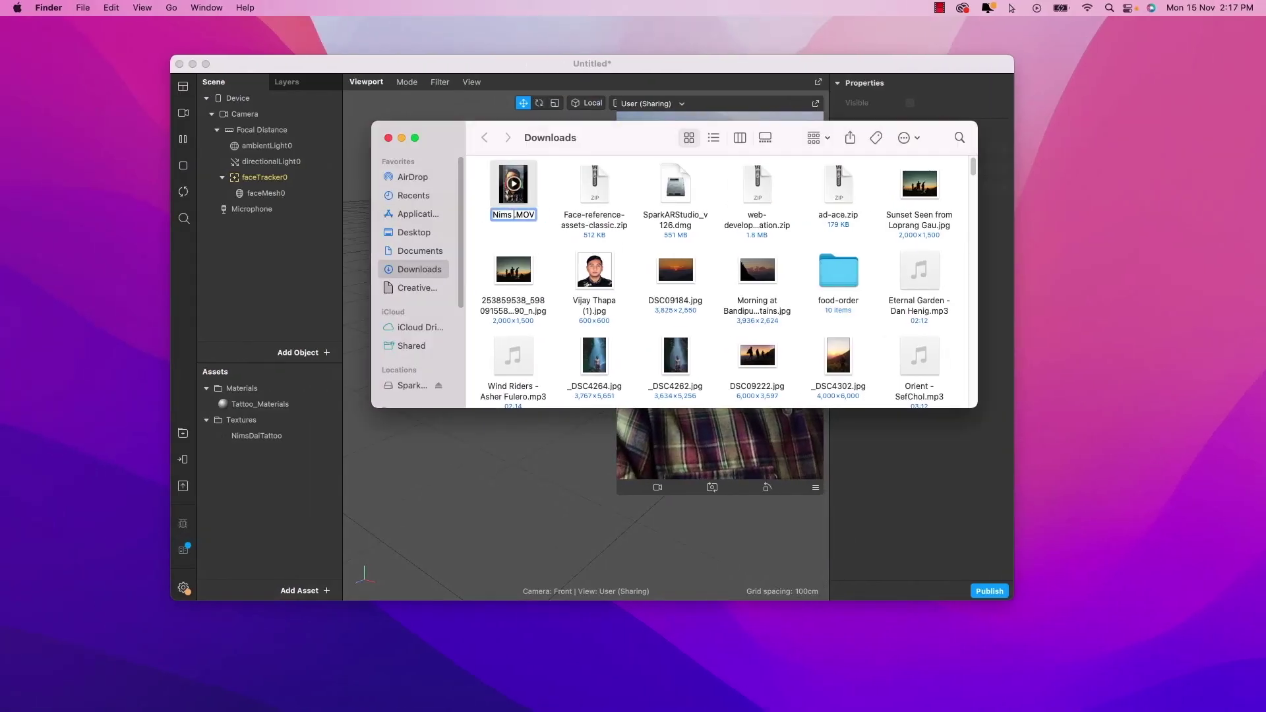
pyautogui.write(' Ar E')
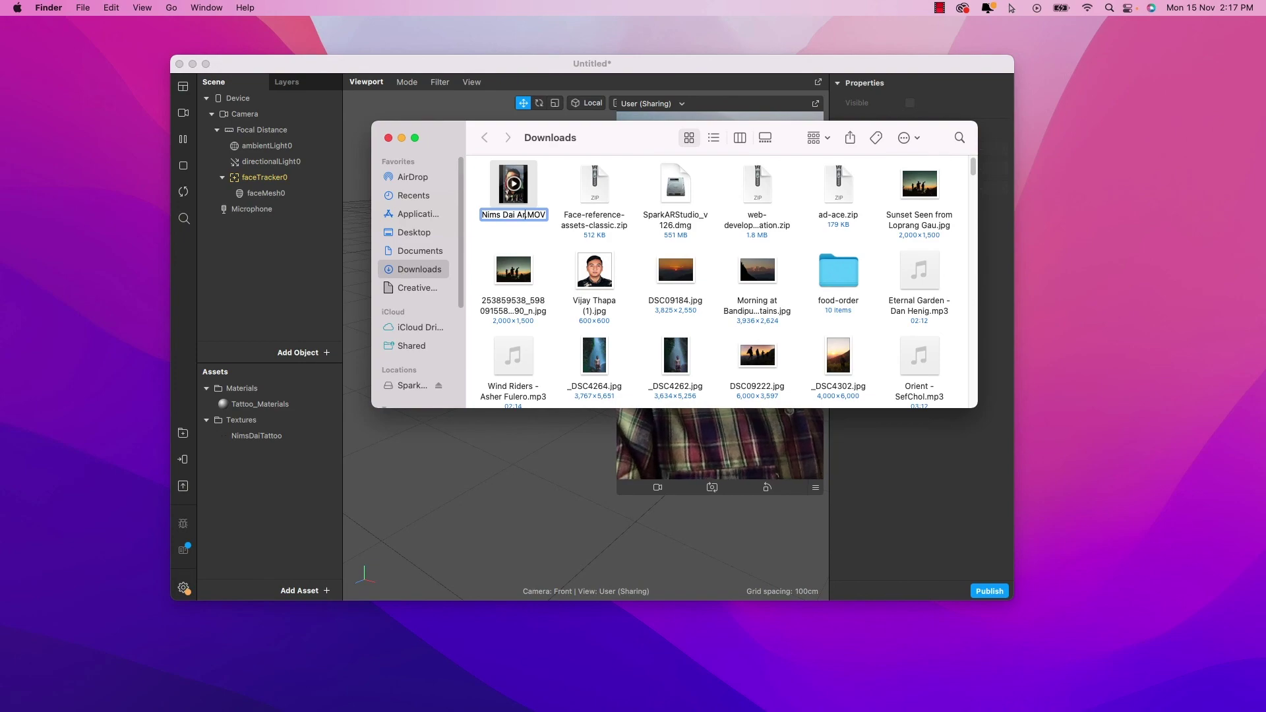
pyautogui.write('ffect')
pyautogui.press('Return')
pyautogui.press('super+Tab')
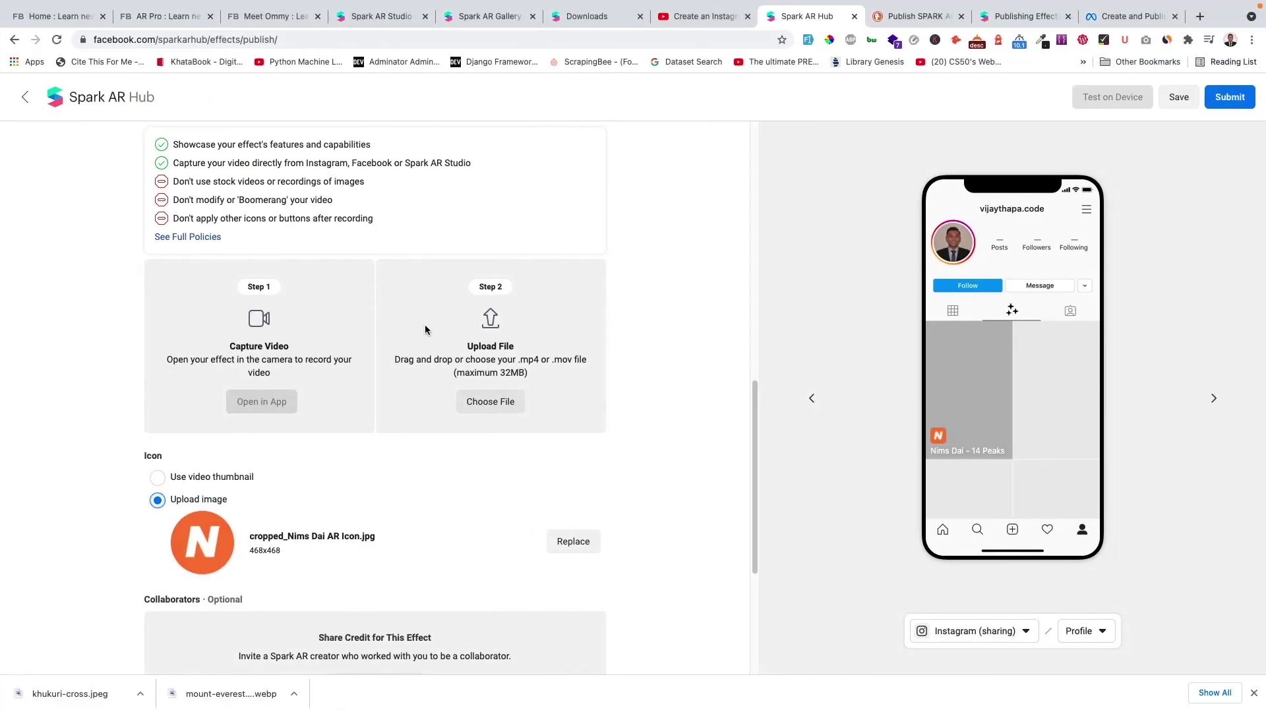
# - Pick Nims Dai Ar Effect.MOV from Downloads as the demo video, which returns a query error
pyautogui.click(501, 402)
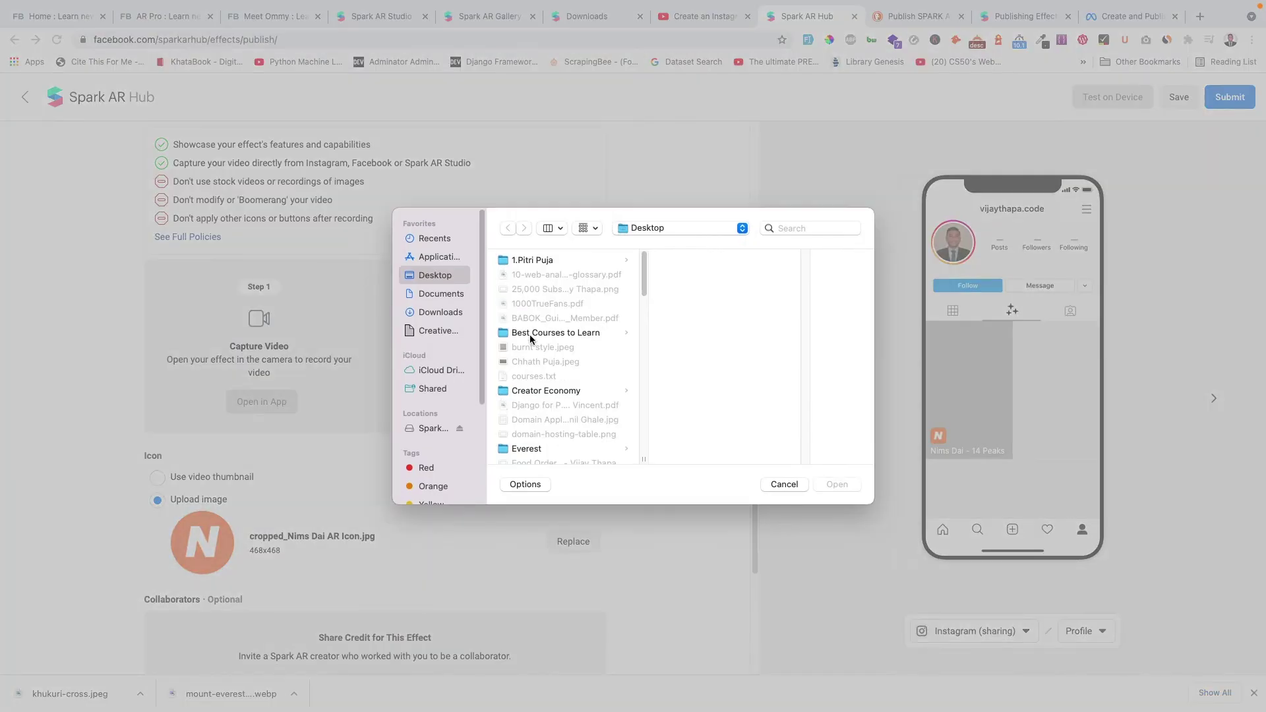
pyautogui.press('p')
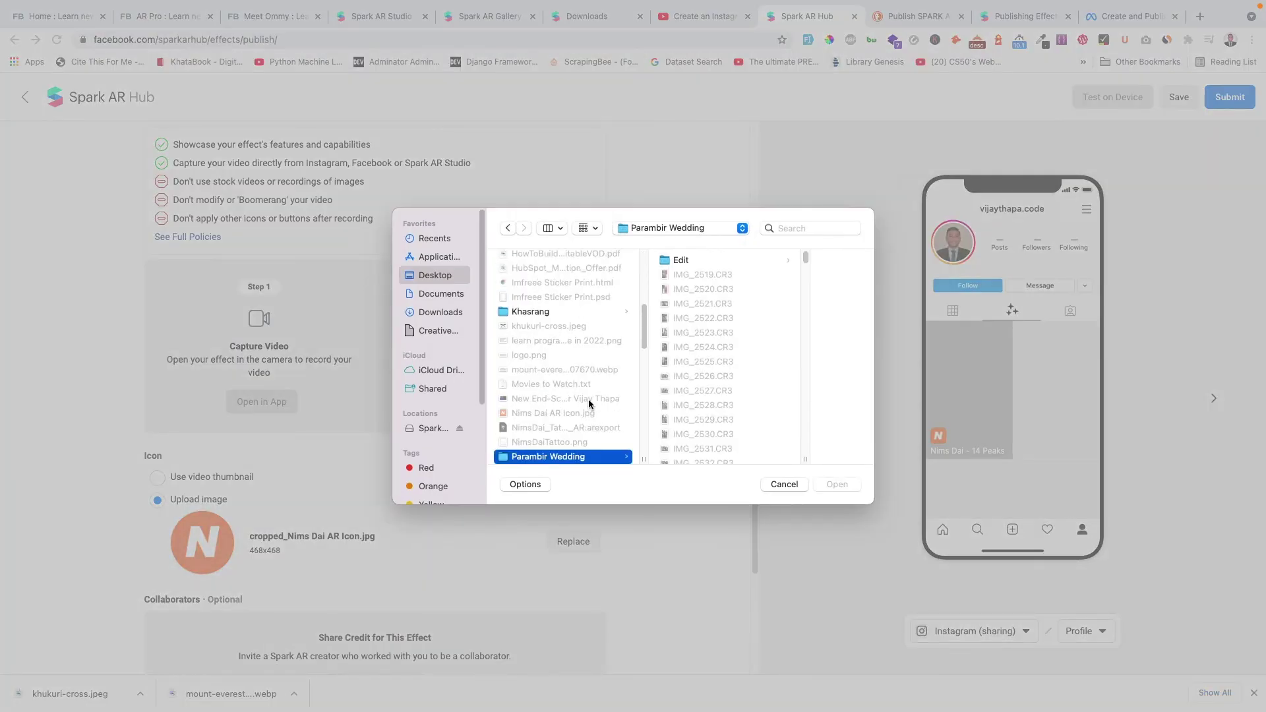
pyautogui.scroll(5, 595, 403)
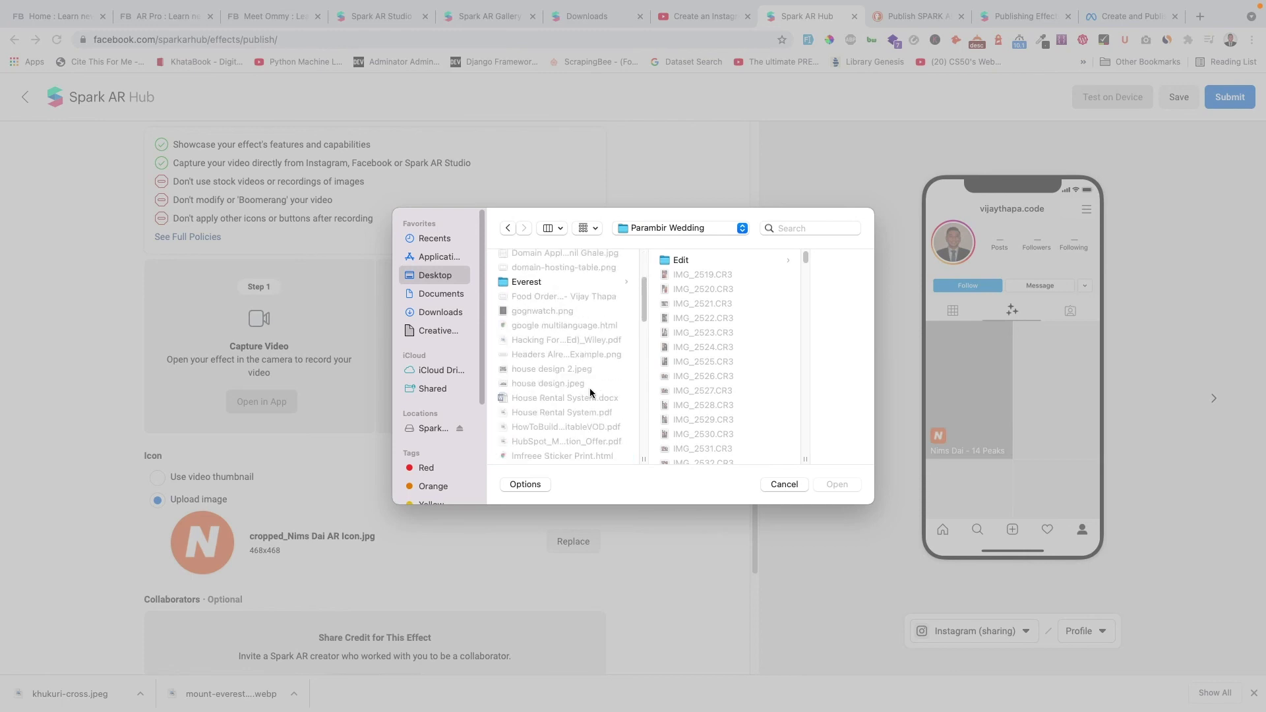
pyautogui.scroll(-5, 590, 388)
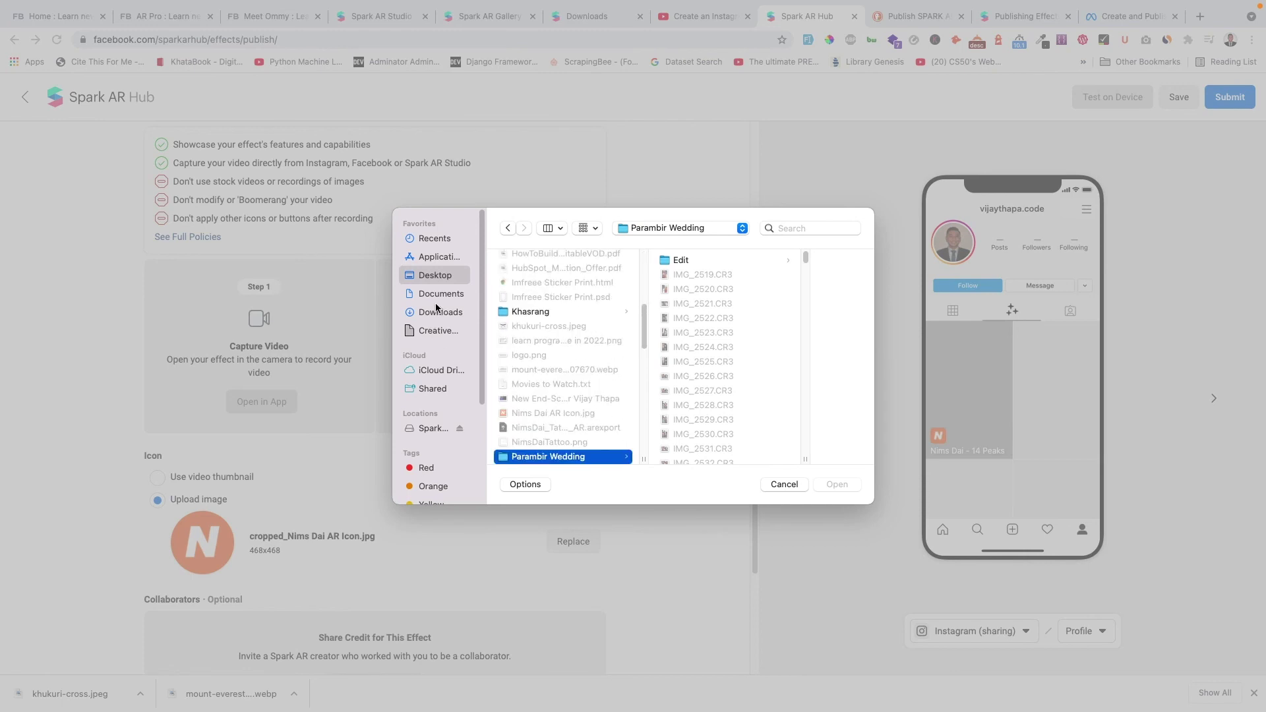
pyautogui.click(462, 312)
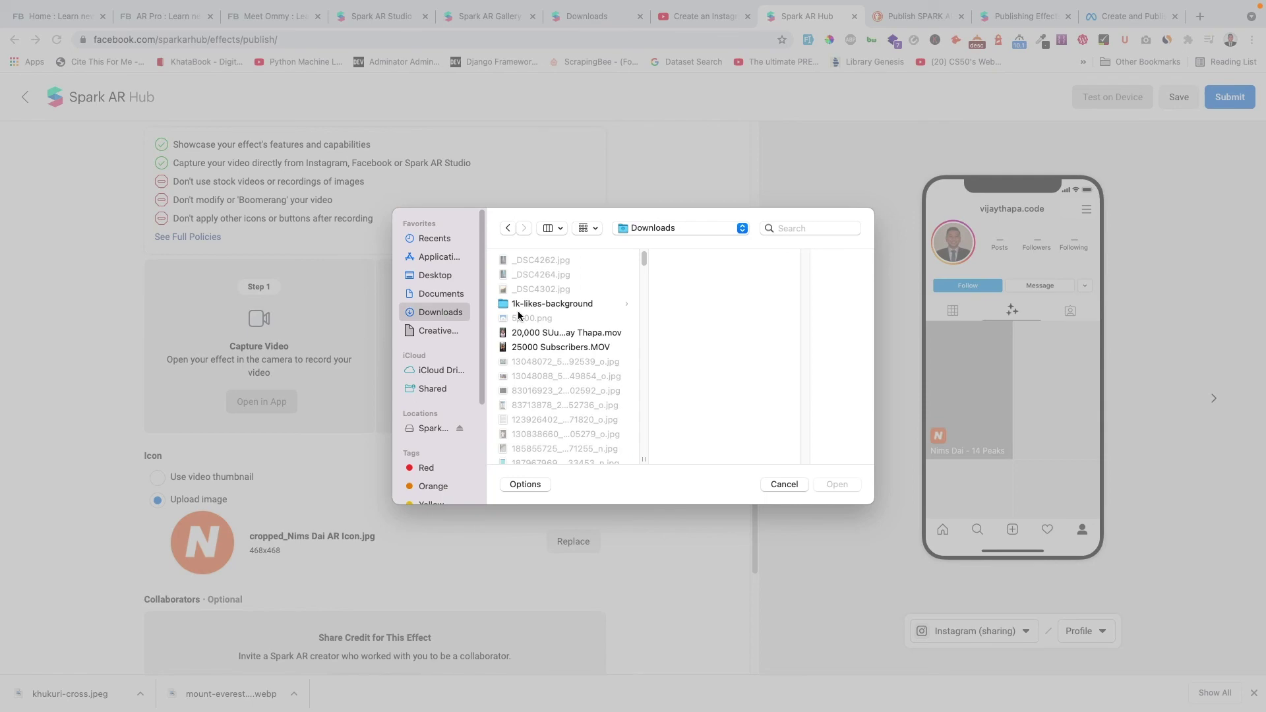
pyautogui.write('nims')
pyautogui.click(837, 486)
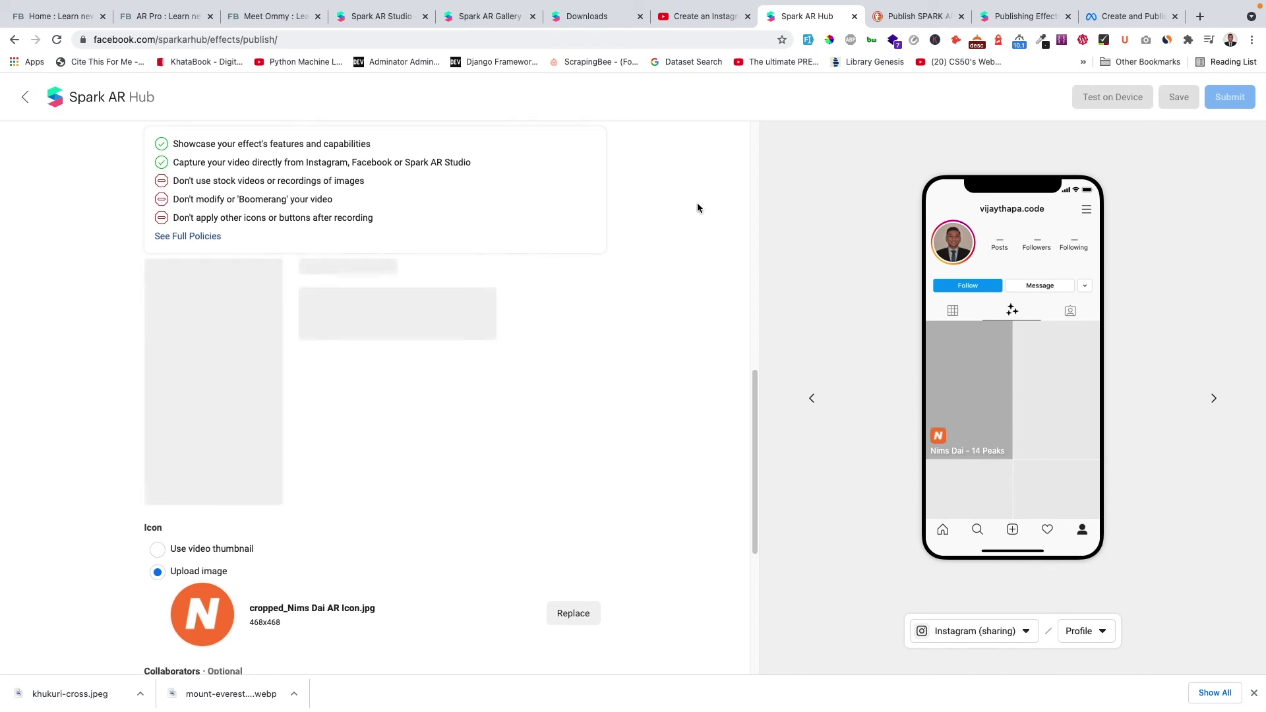
pyautogui.scroll(-1, 302, 316)
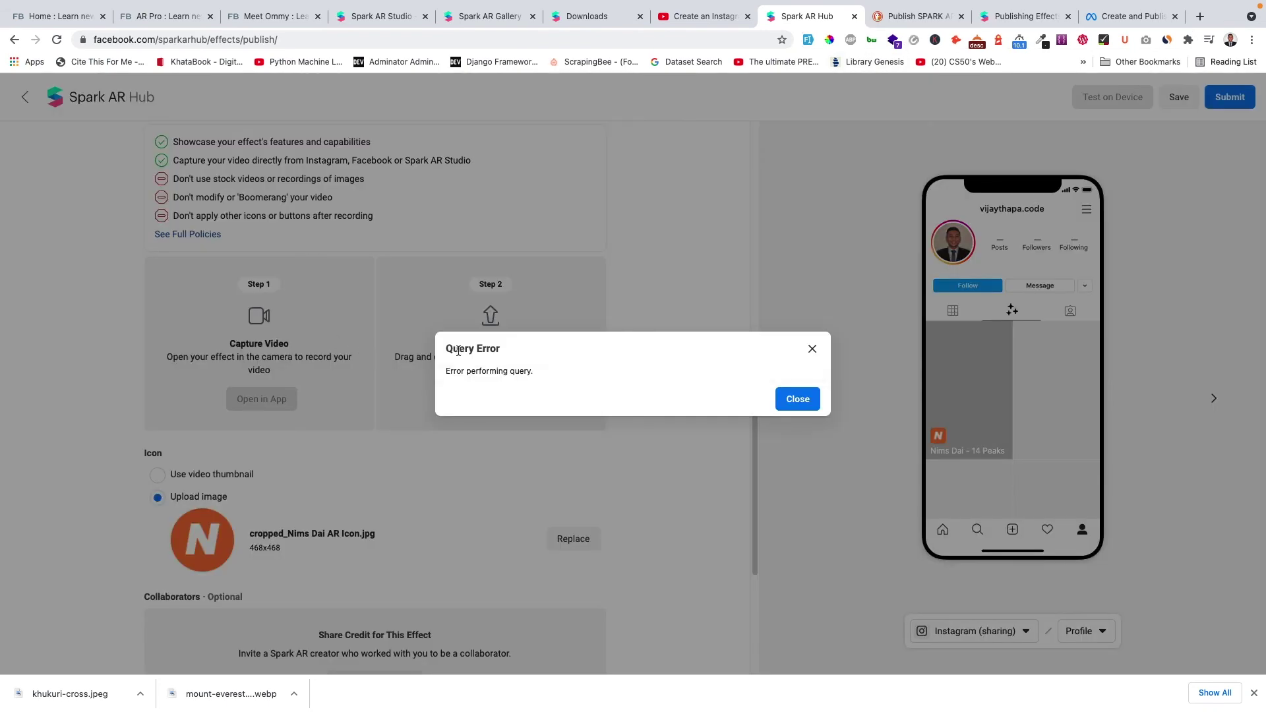
# - Dismiss the query error and re-upload Nims Dai Ar Effect.MOV from Downloads
pyautogui.click(793, 399)
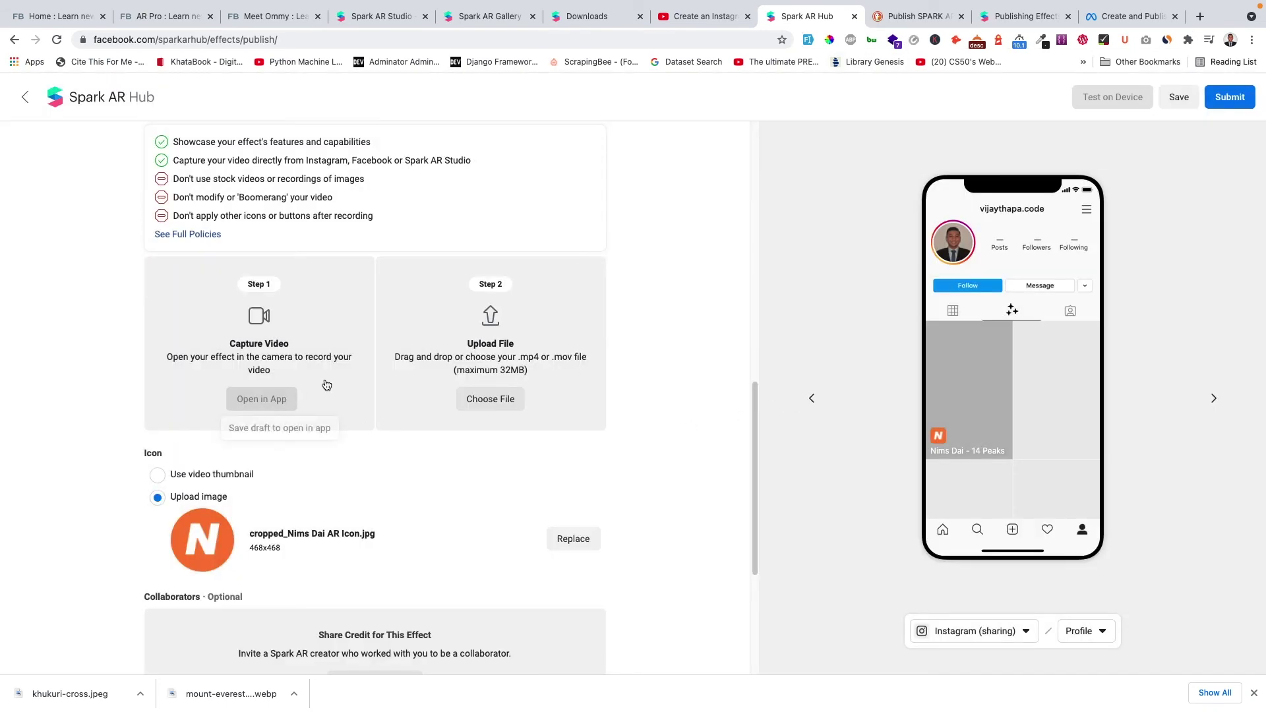
pyautogui.click(493, 404)
pyautogui.scroll(-5, 549, 355)
pyautogui.scroll(-2, 545, 361)
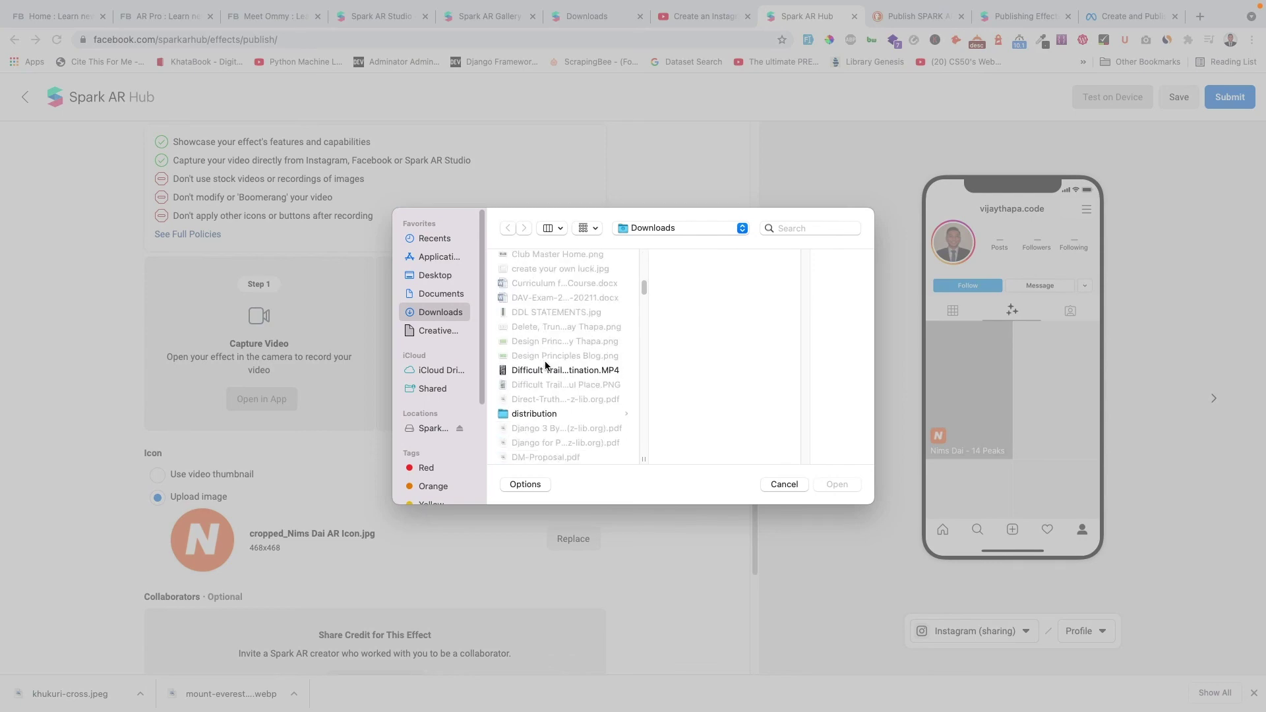
pyautogui.write('nims')
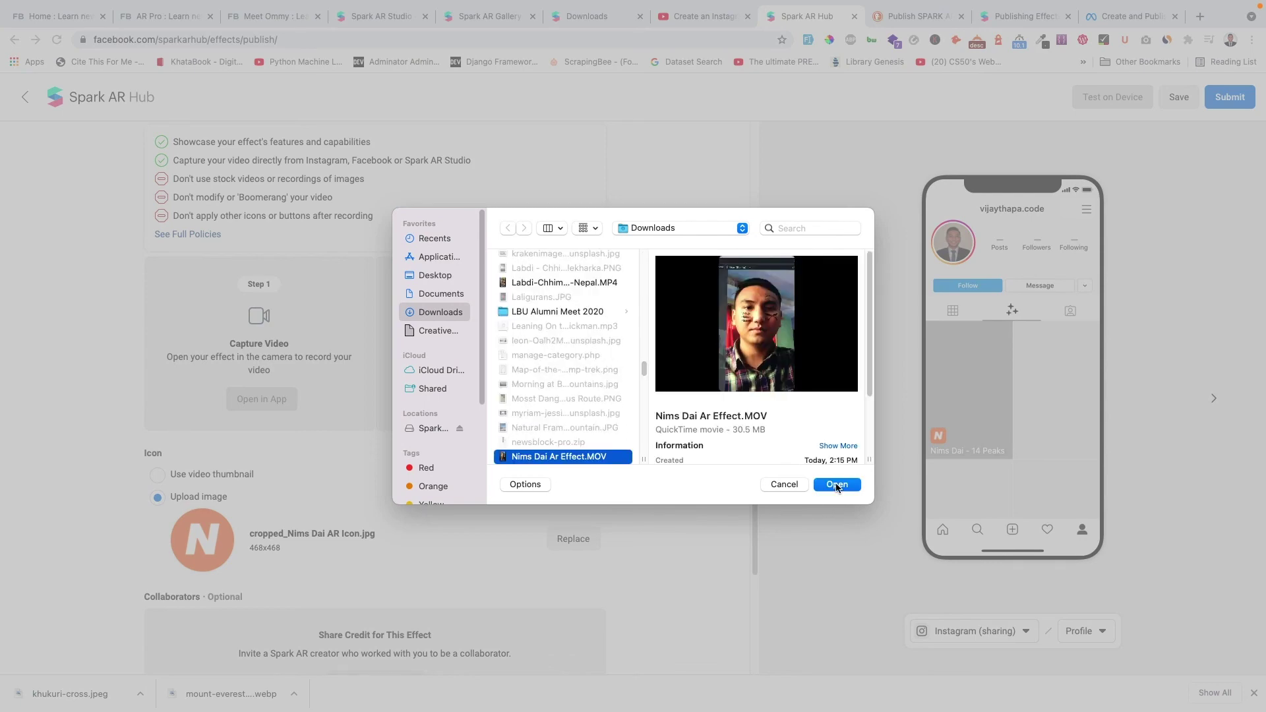
pyautogui.click(836, 484)
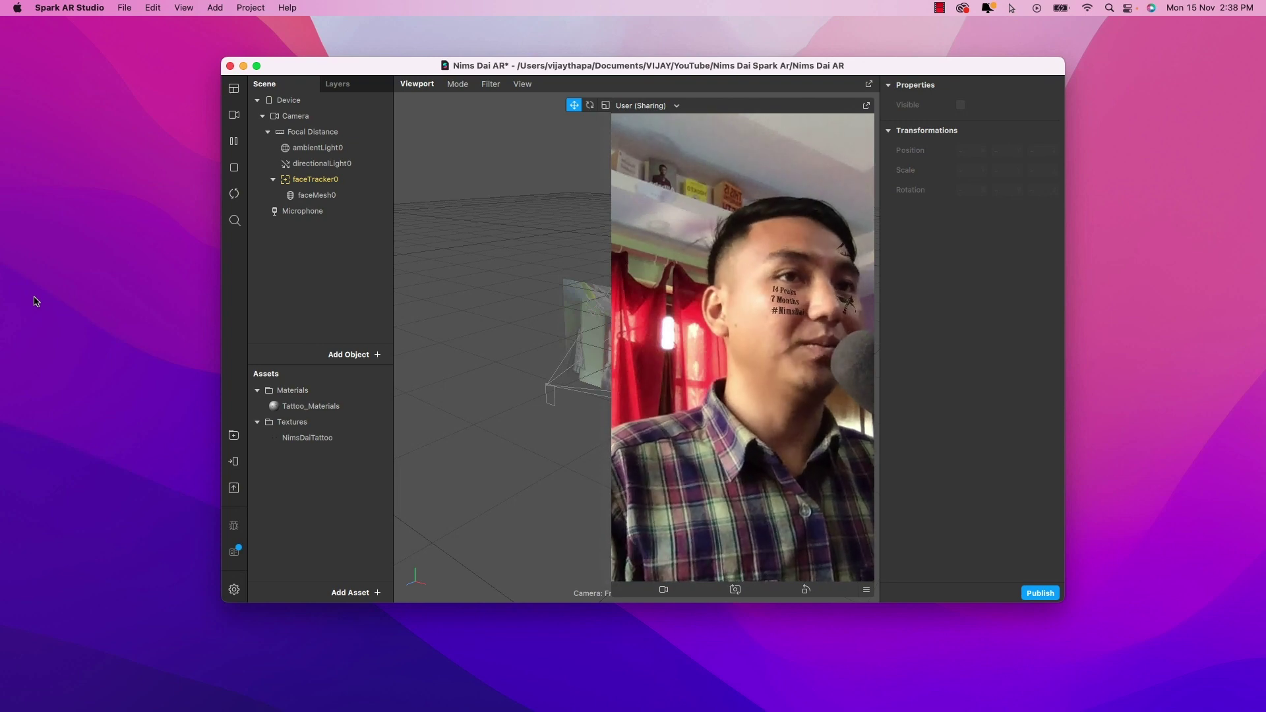
# - Send the effect to Facebook for device testing, then return to Spark AR Hub
pyautogui.click(236, 463)
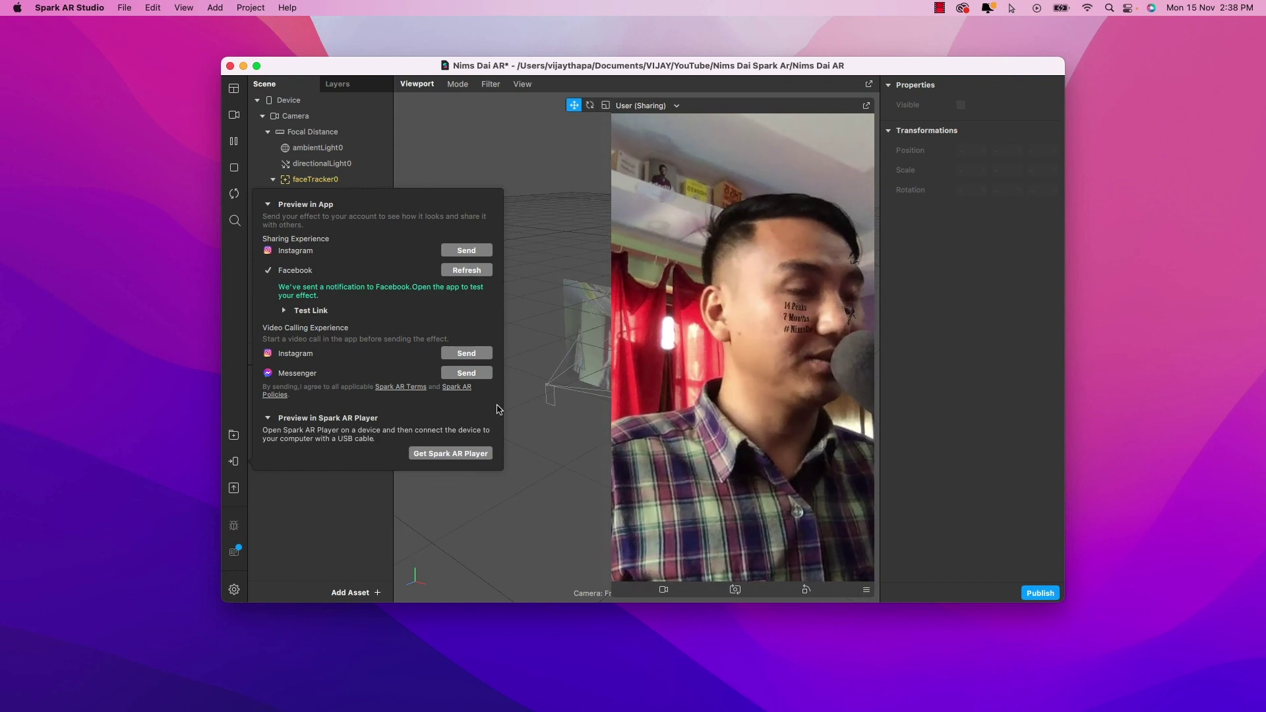
pyautogui.press('super+Tab')
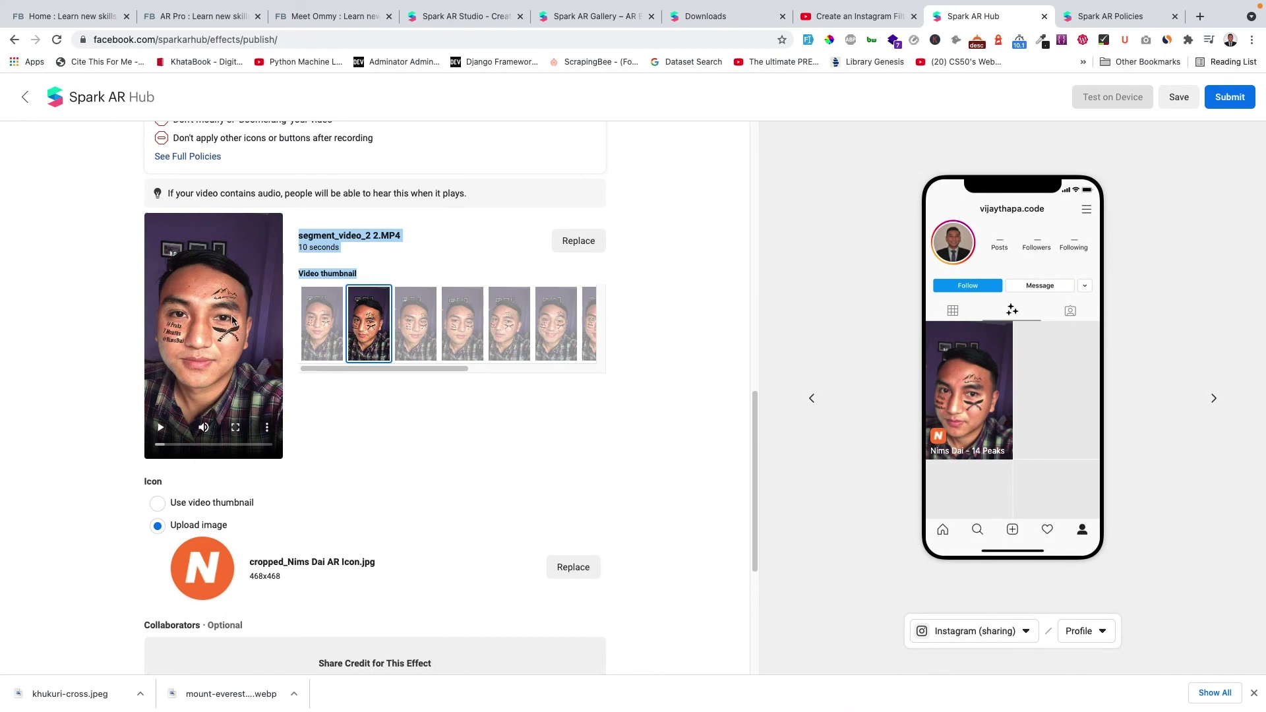
# - Play the uploaded demo video preview, look over the completed publish form, and submit it for review
pyautogui.click(162, 429)
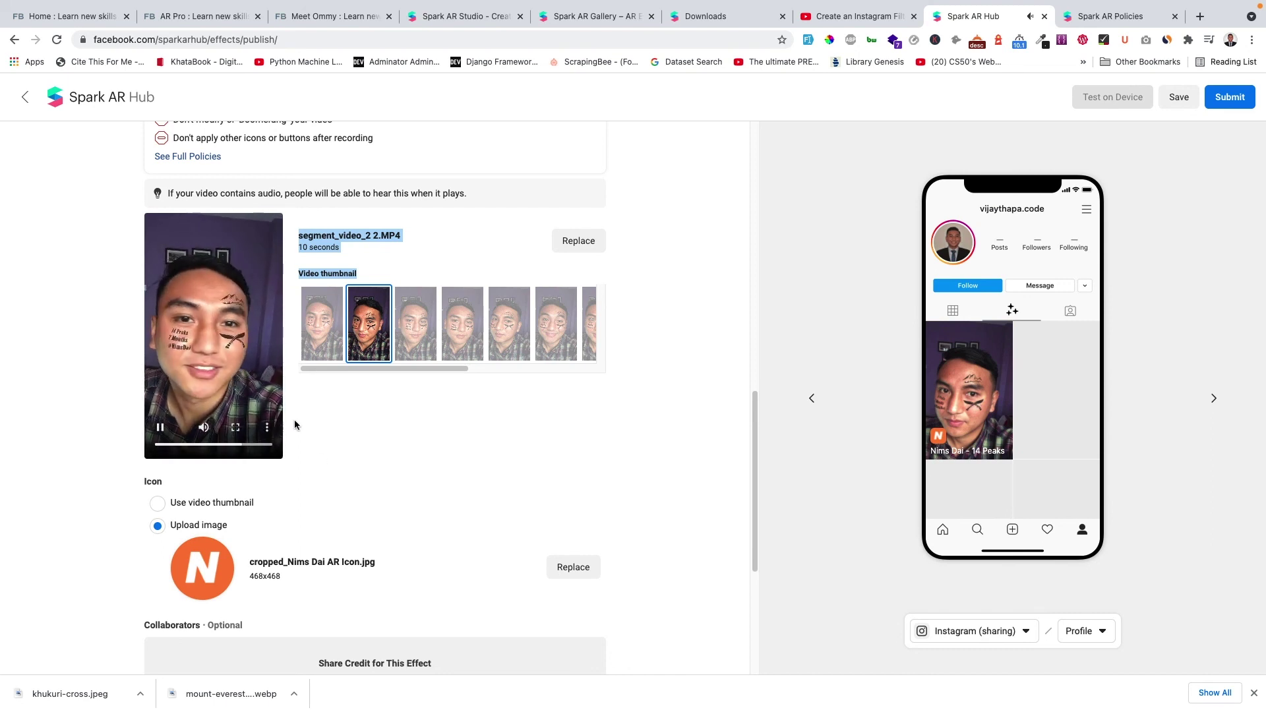
pyautogui.scroll(-1, 356, 437)
pyautogui.scroll(-5, 379, 447)
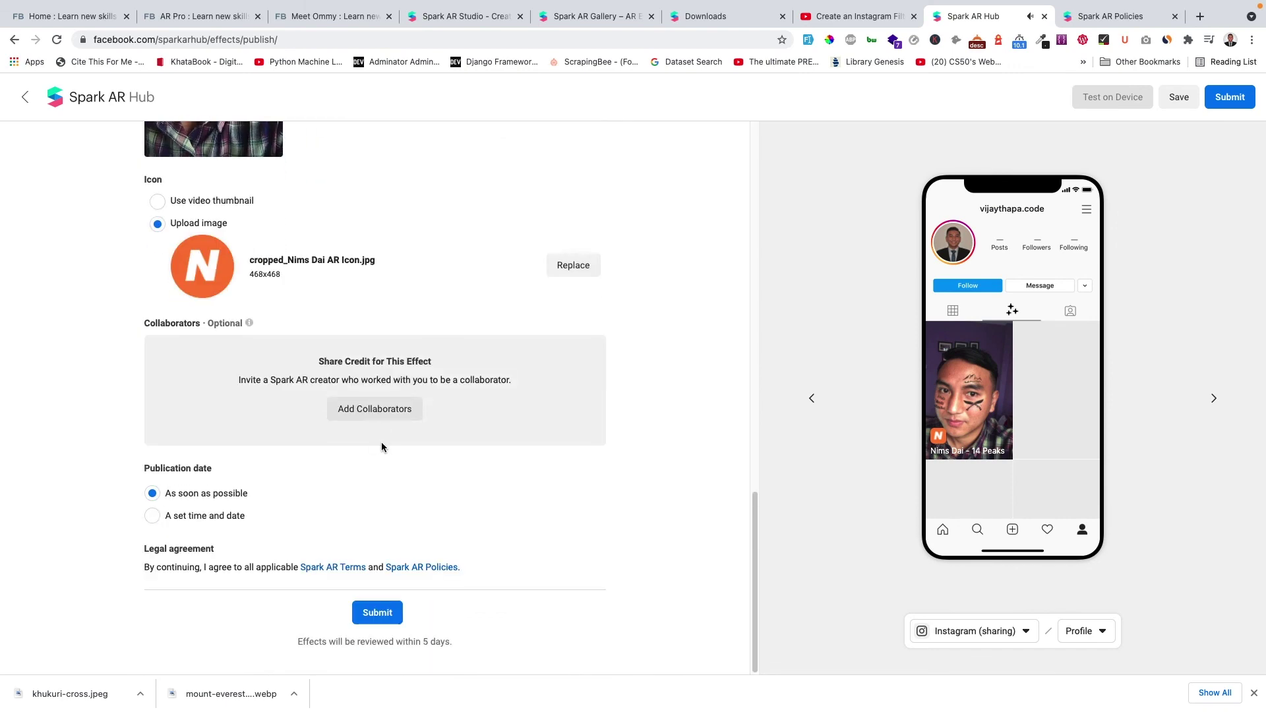
pyautogui.scroll(3, 410, 452)
pyautogui.scroll(-3, 424, 457)
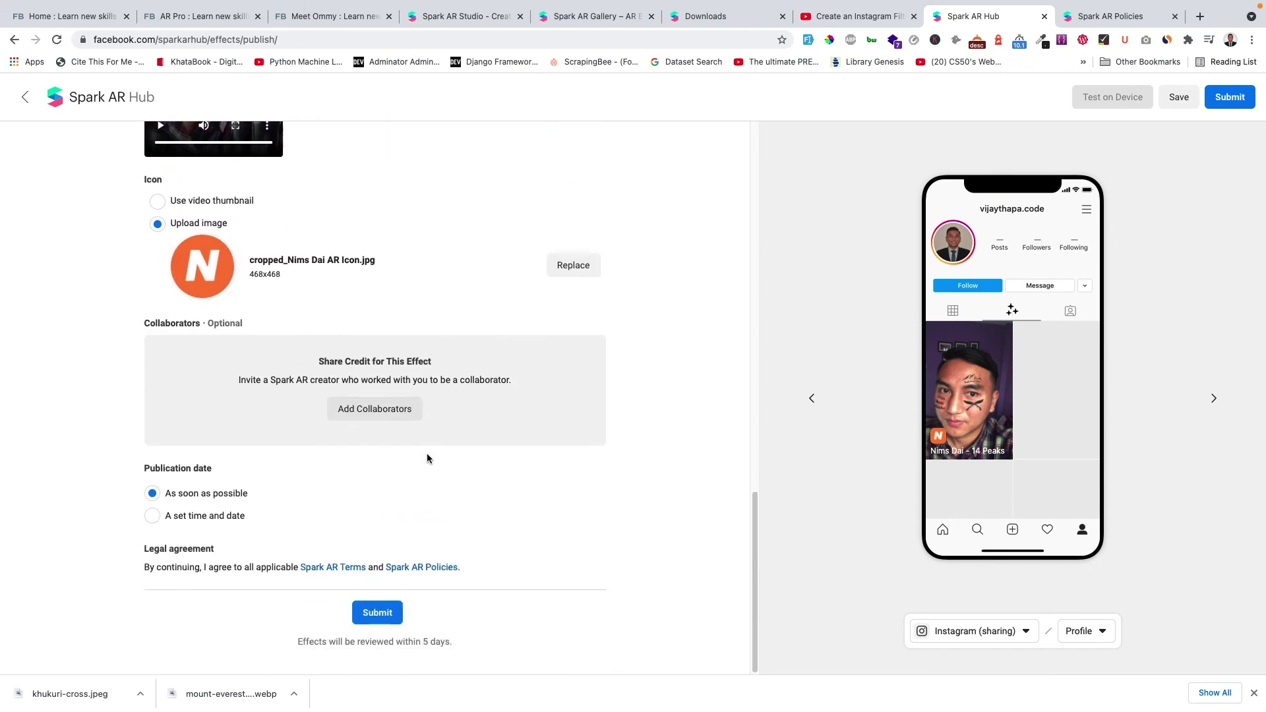
pyautogui.scroll(15, 539, 470)
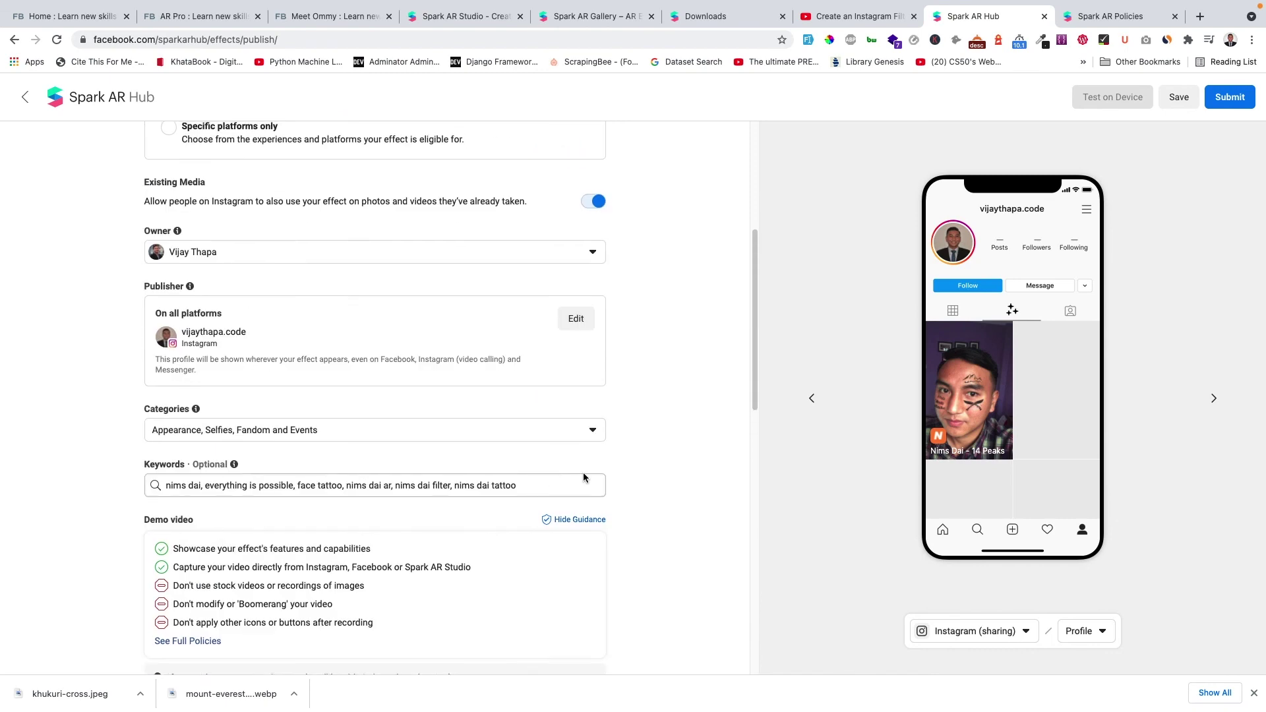
pyautogui.scroll(3, 651, 471)
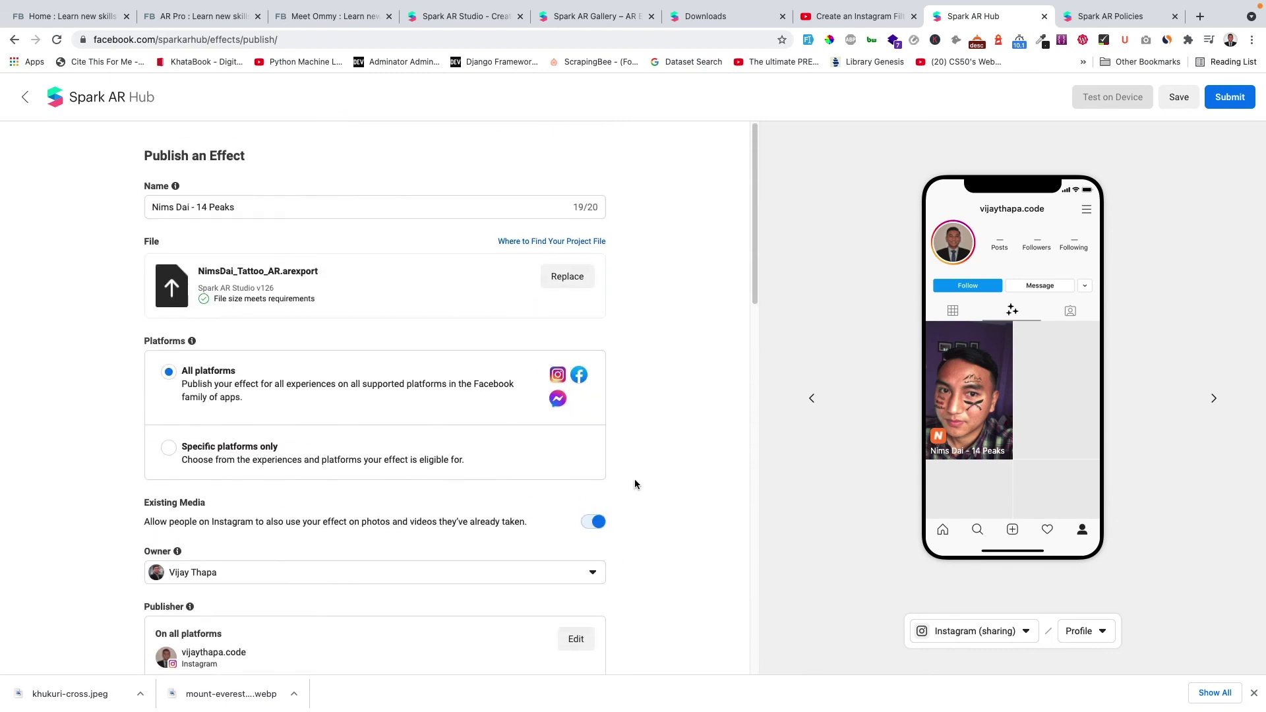
pyautogui.scroll(-20, 634, 481)
pyautogui.click(377, 613)
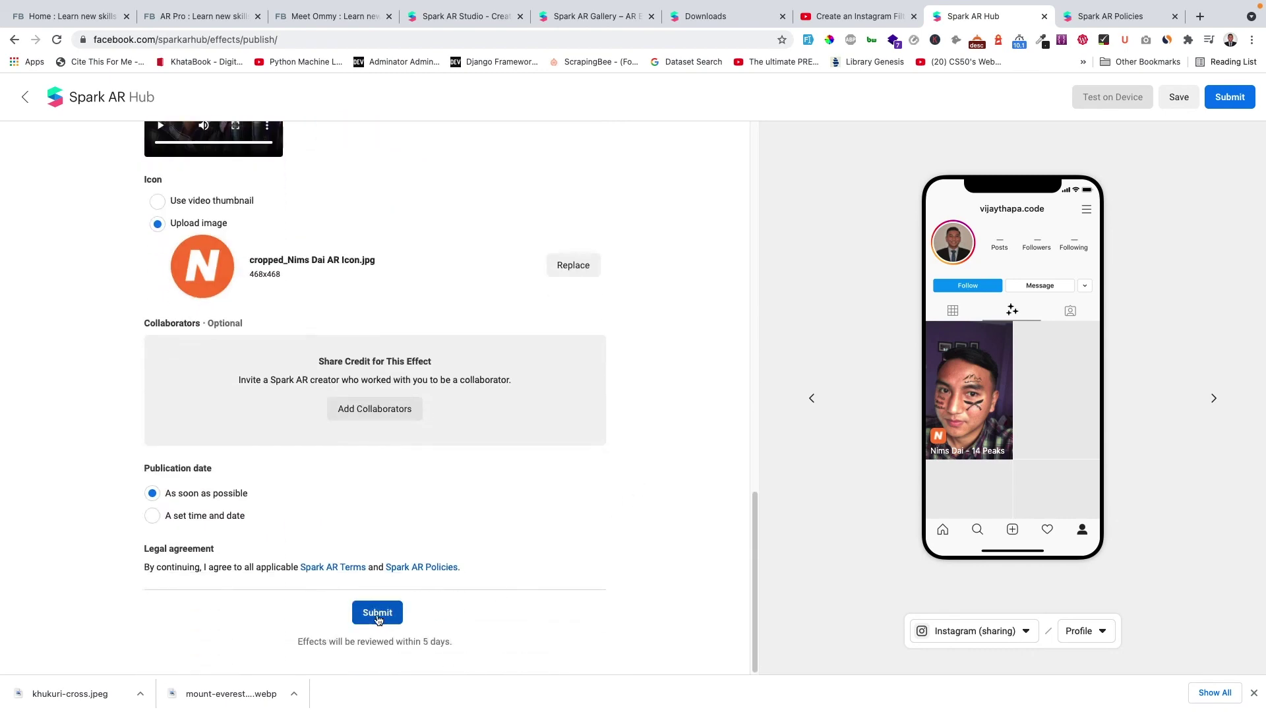